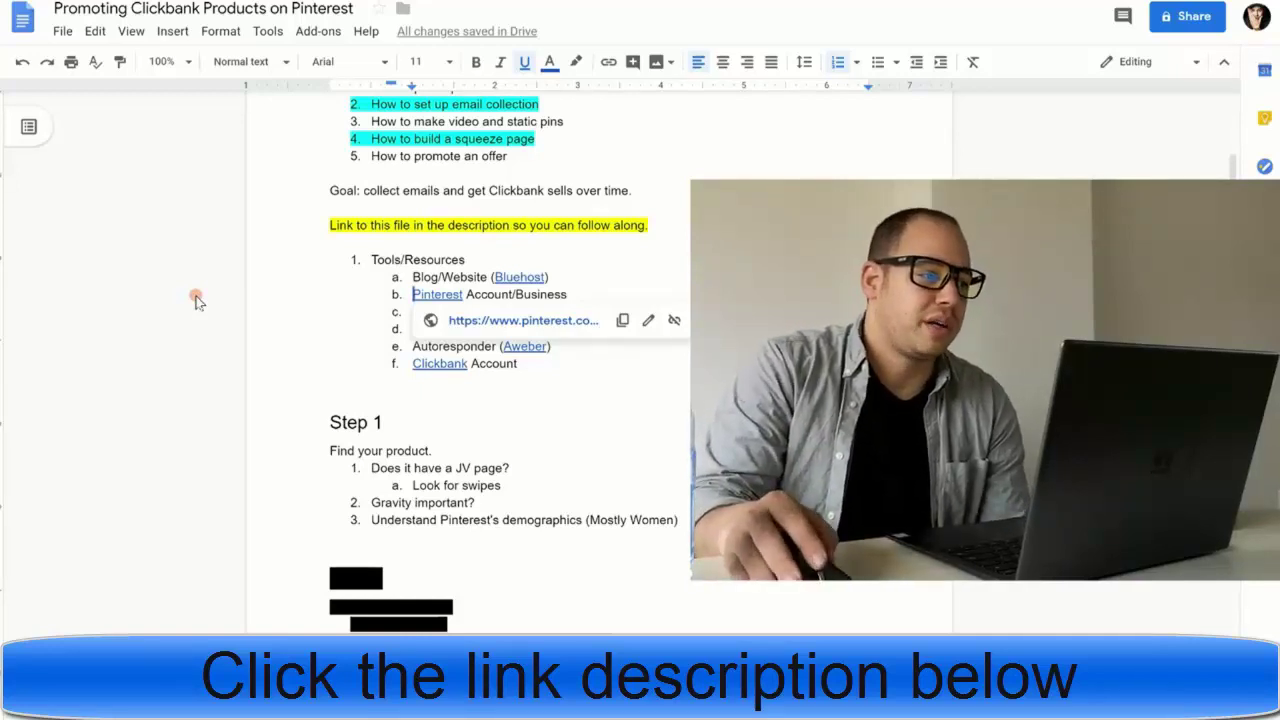
- Select the Davinci Resolve resources line in the outline and scroll through the doc
{"action": "triple_click", "coordinate": [286, 334]}
{"action": "scroll", "coordinate": [297, 370], "scroll_direction": "up", "scroll_amount": 1}
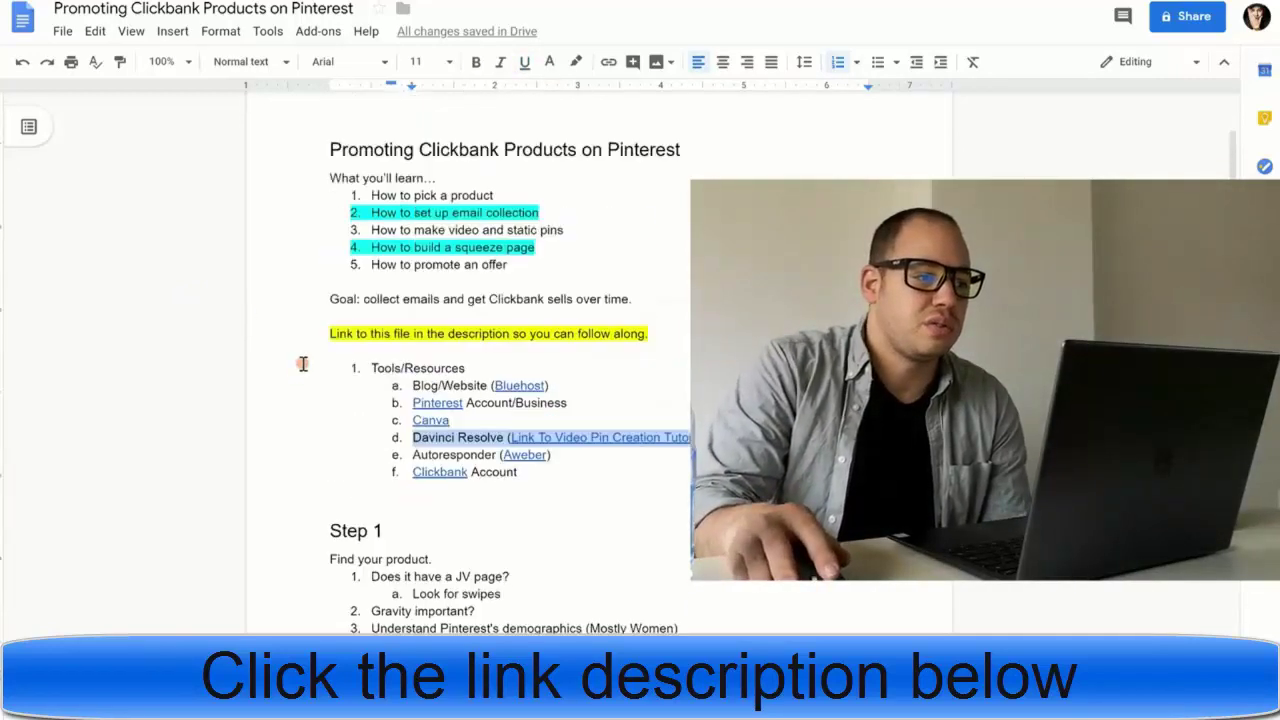
{"action": "scroll", "coordinate": [295, 350], "scroll_direction": "down", "scroll_amount": 2}
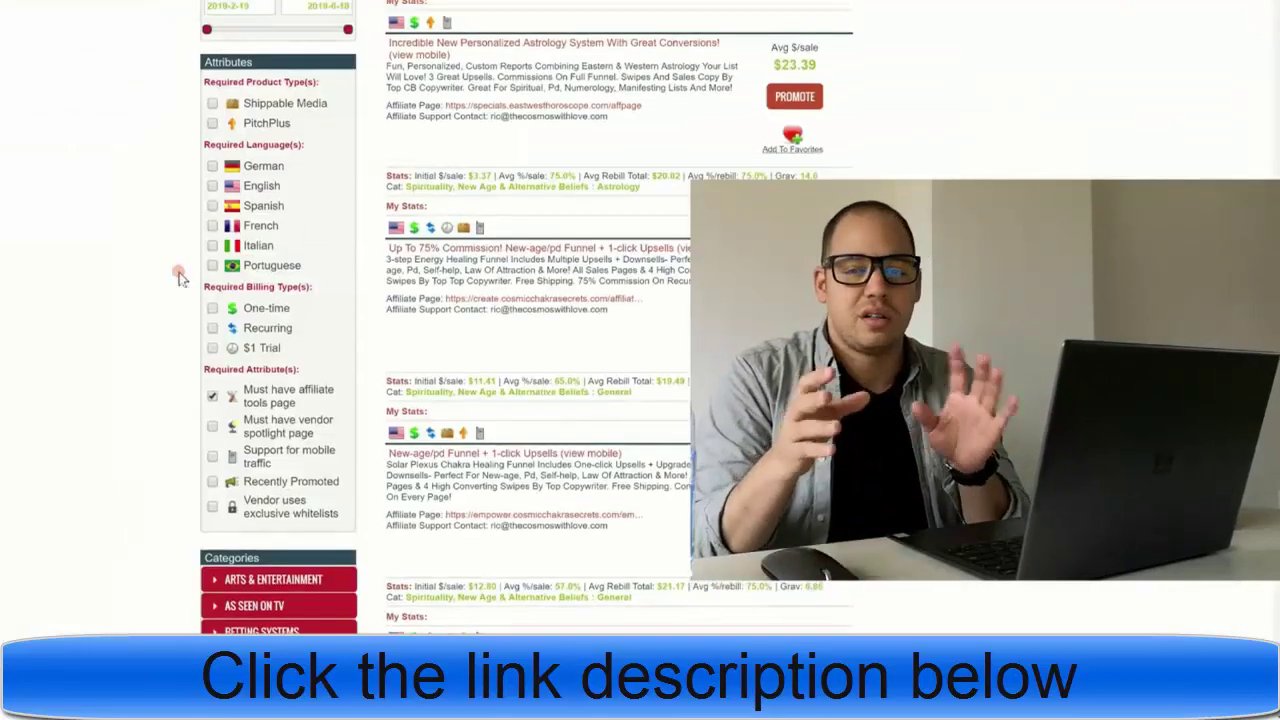
{"action": "scroll", "coordinate": [130, 285], "scroll_direction": "up", "scroll_amount": 3}
{"action": "scroll", "coordinate": [130, 284], "scroll_direction": "down", "scroll_amount": 3}
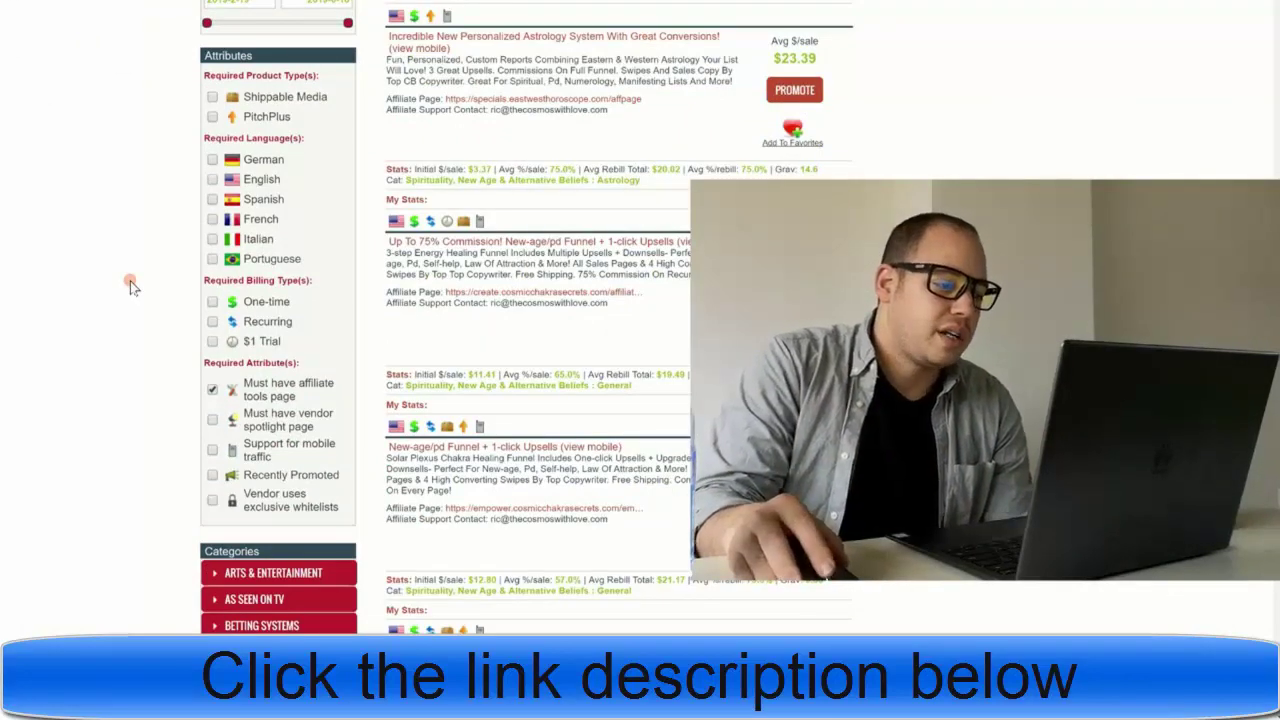
- Look over the spirituality offer listings in the ClickBank marketplace
{"action": "scroll", "coordinate": [130, 281], "scroll_direction": "up", "scroll_amount": 4}
{"action": "scroll", "coordinate": [130, 281], "scroll_direction": "down", "scroll_amount": 5}
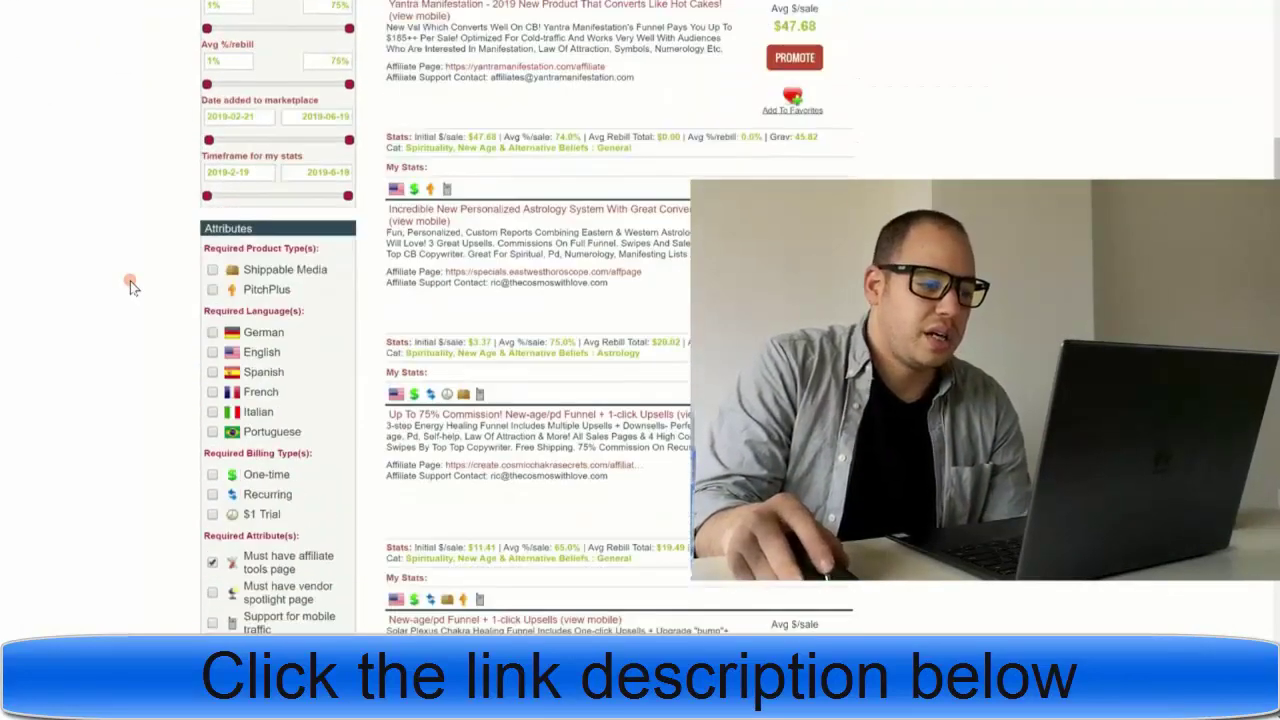
{"action": "scroll", "coordinate": [130, 281], "scroll_direction": "down", "scroll_amount": 8}
{"action": "scroll", "coordinate": [130, 281], "scroll_direction": "up", "scroll_amount": 4}
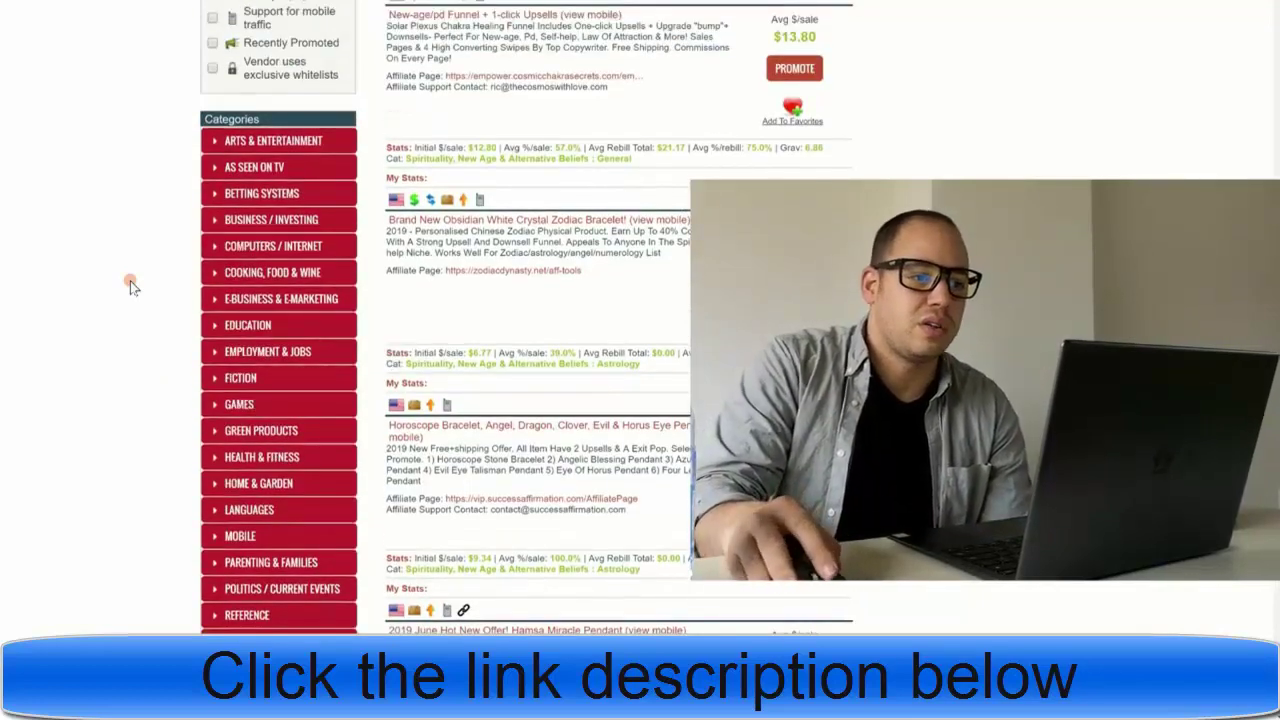
{"action": "scroll", "coordinate": [130, 281], "scroll_direction": "up", "scroll_amount": 2}
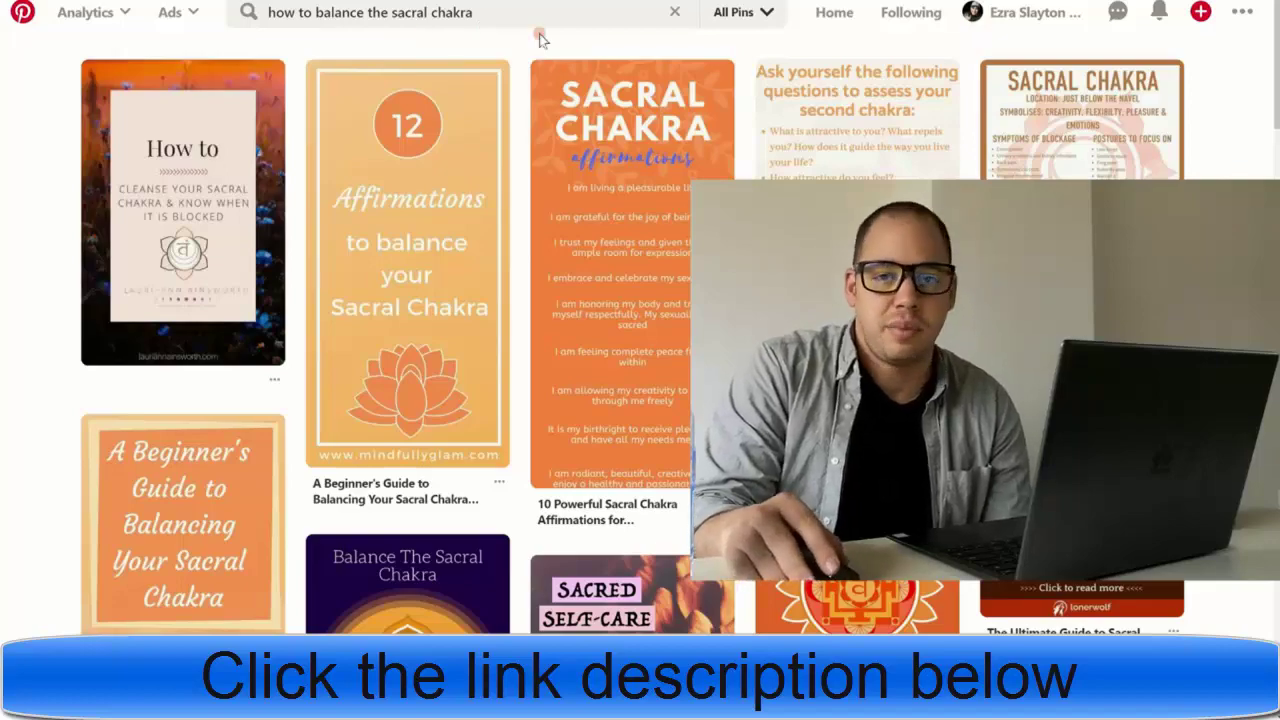
- Browse the Pinterest pins for 'how to balance the sacral chakra'
{"action": "scroll", "coordinate": [40, 260], "scroll_direction": "down", "scroll_amount": 6}
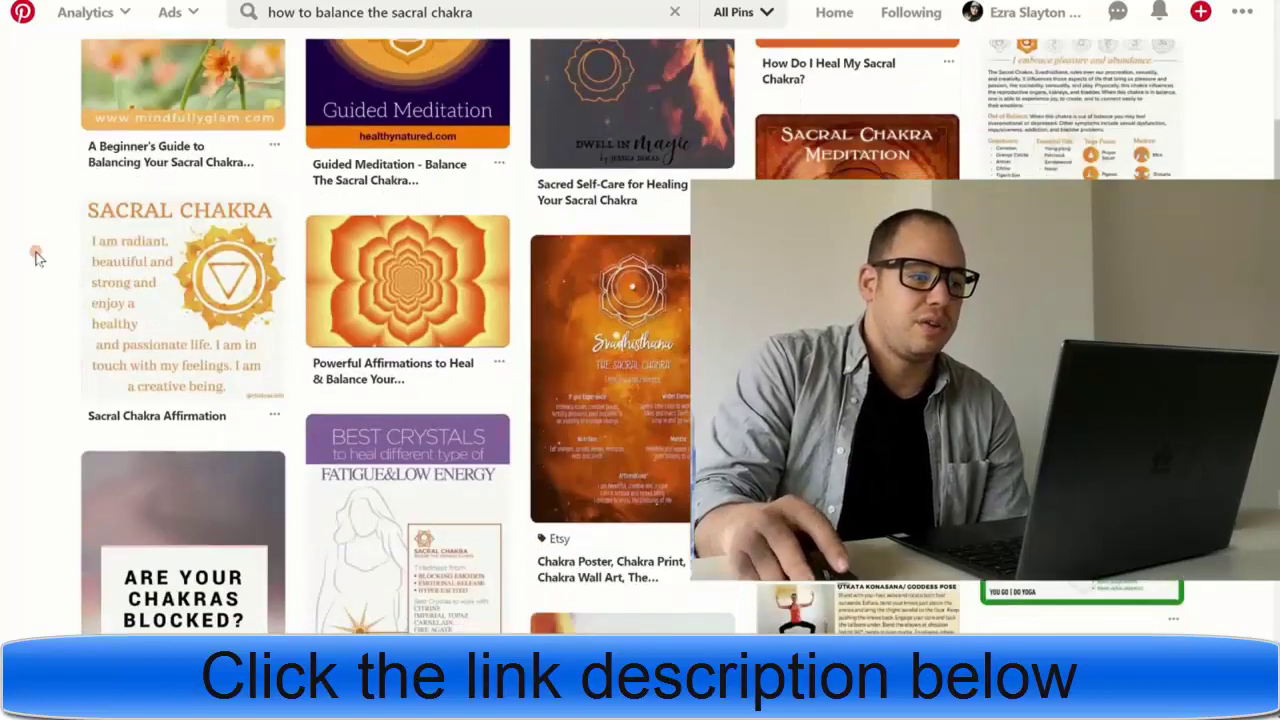
{"action": "scroll", "coordinate": [35, 255], "scroll_direction": "up", "scroll_amount": 6}
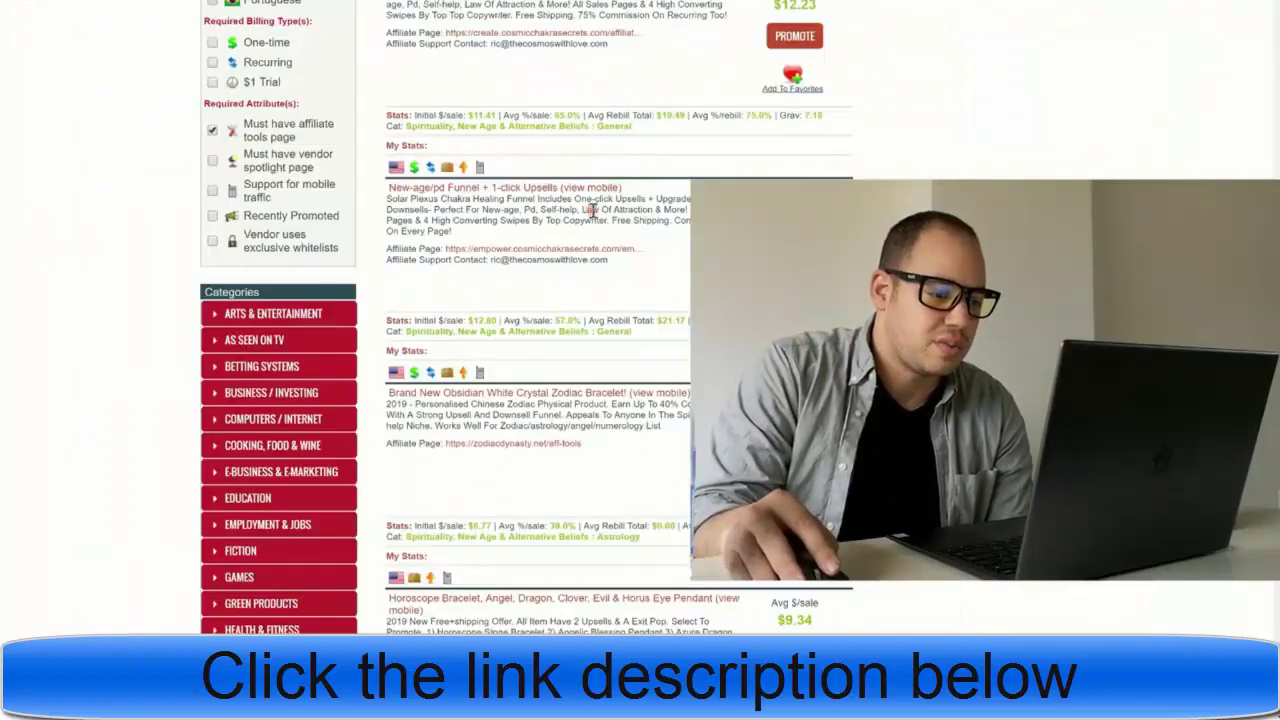
{"action": "scroll", "coordinate": [549, 332], "scroll_direction": "down", "scroll_amount": 1}
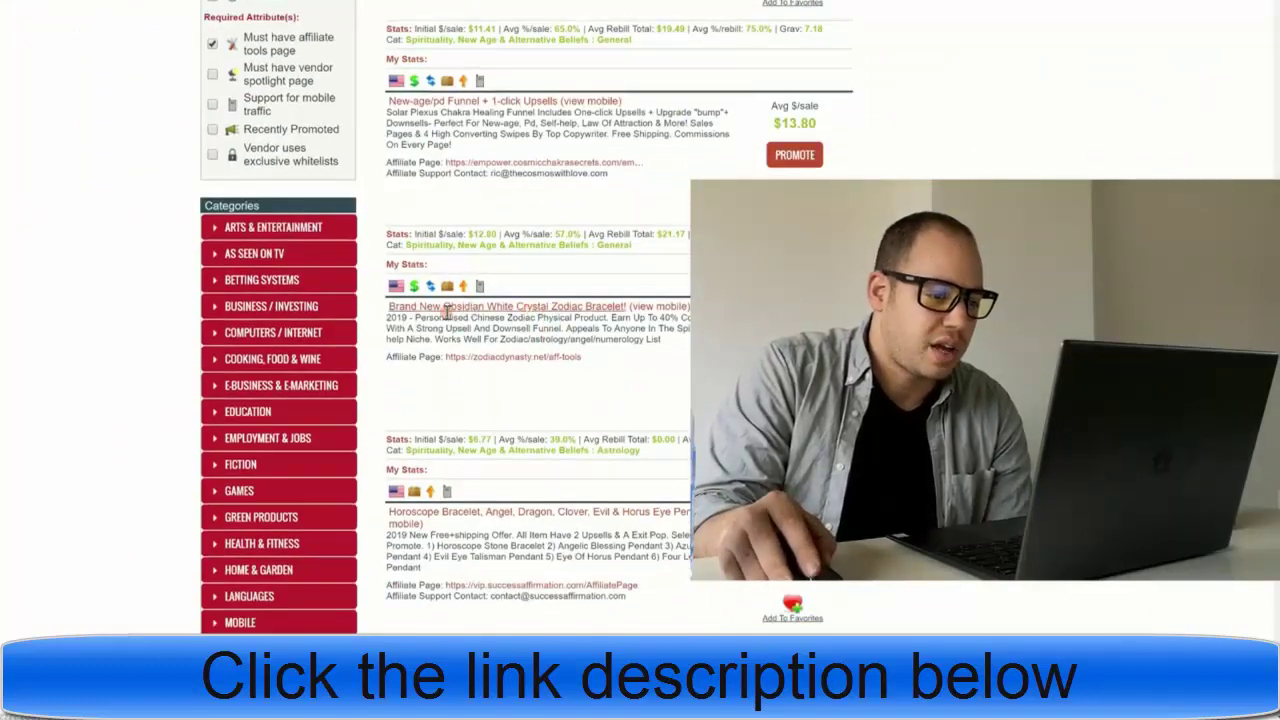
{"action": "scroll", "coordinate": [565, 388], "scroll_direction": "down", "scroll_amount": 1}
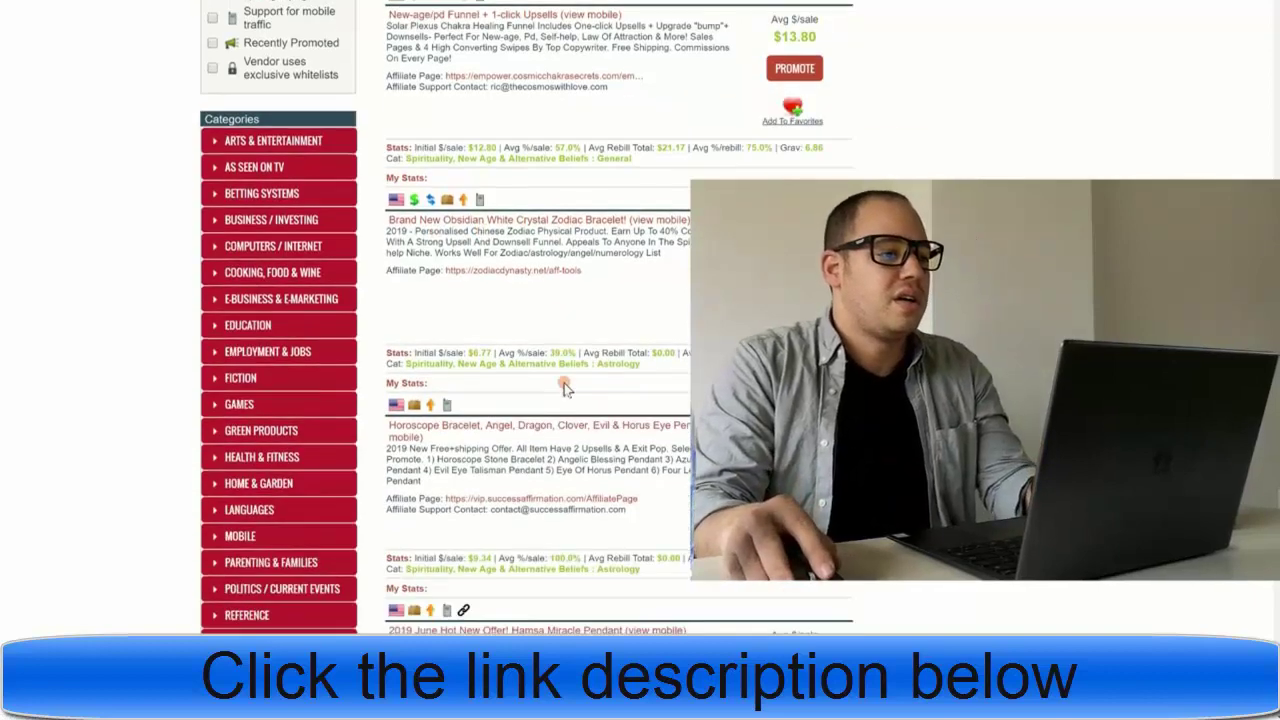
{"action": "scroll", "coordinate": [565, 388], "scroll_direction": "down", "scroll_amount": 1}
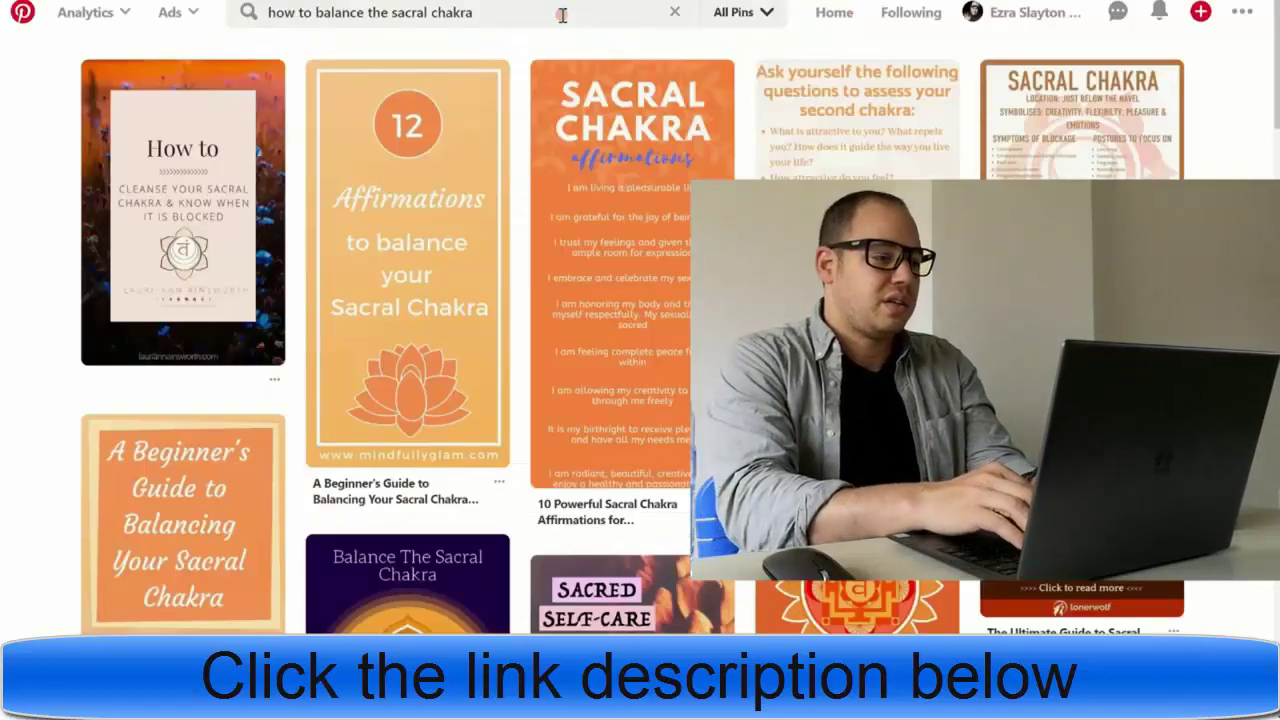
- Search Pinterest for 'zodiac bracelet' and browse the resulting pins
{"action": "left_click", "coordinate": [562, 14]}
{"action": "type", "text": "zodic"}
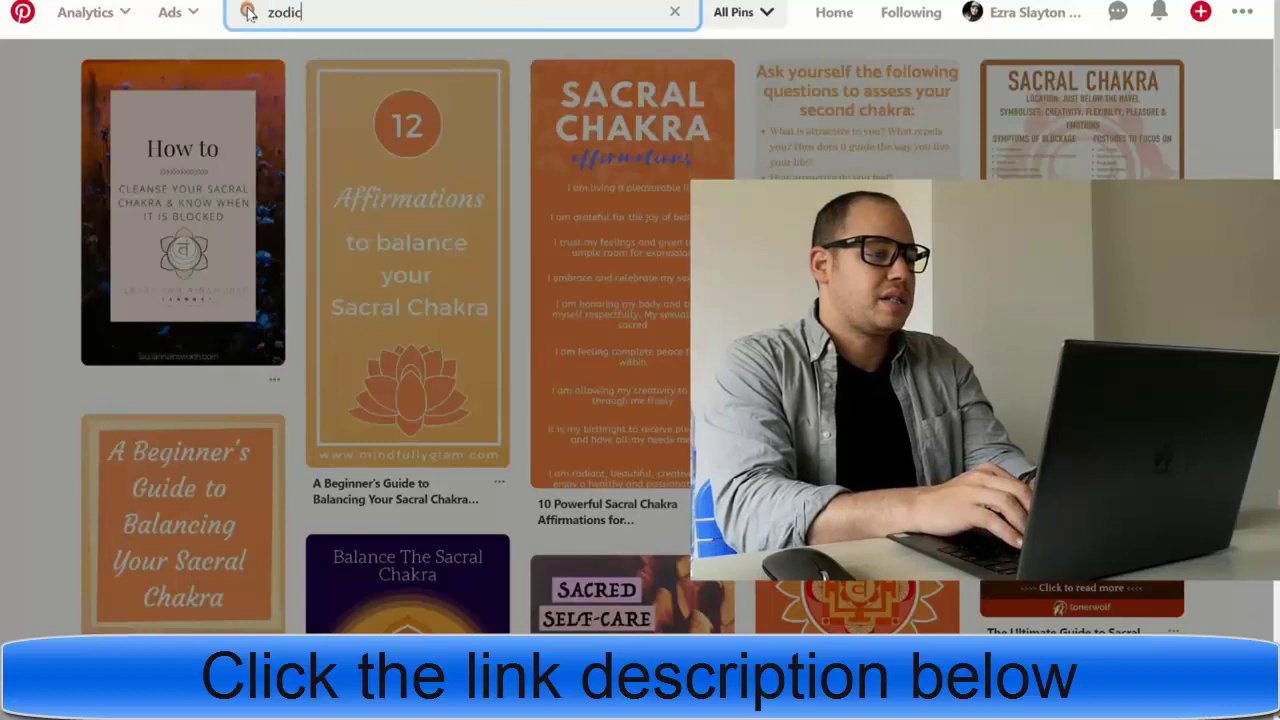
{"action": "key", "text": "BackSpace"}
{"action": "type", "text": "ac brac"}
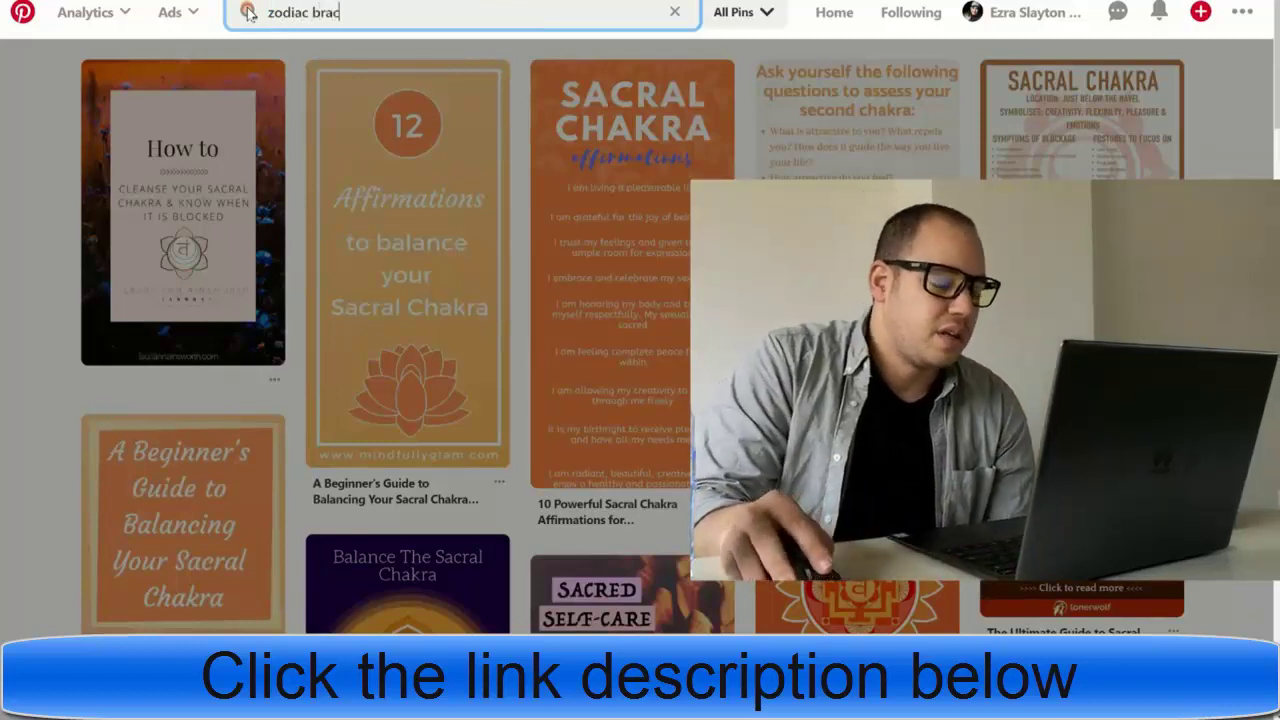
{"action": "type", "text": "elet"}
{"action": "key", "text": "Return"}
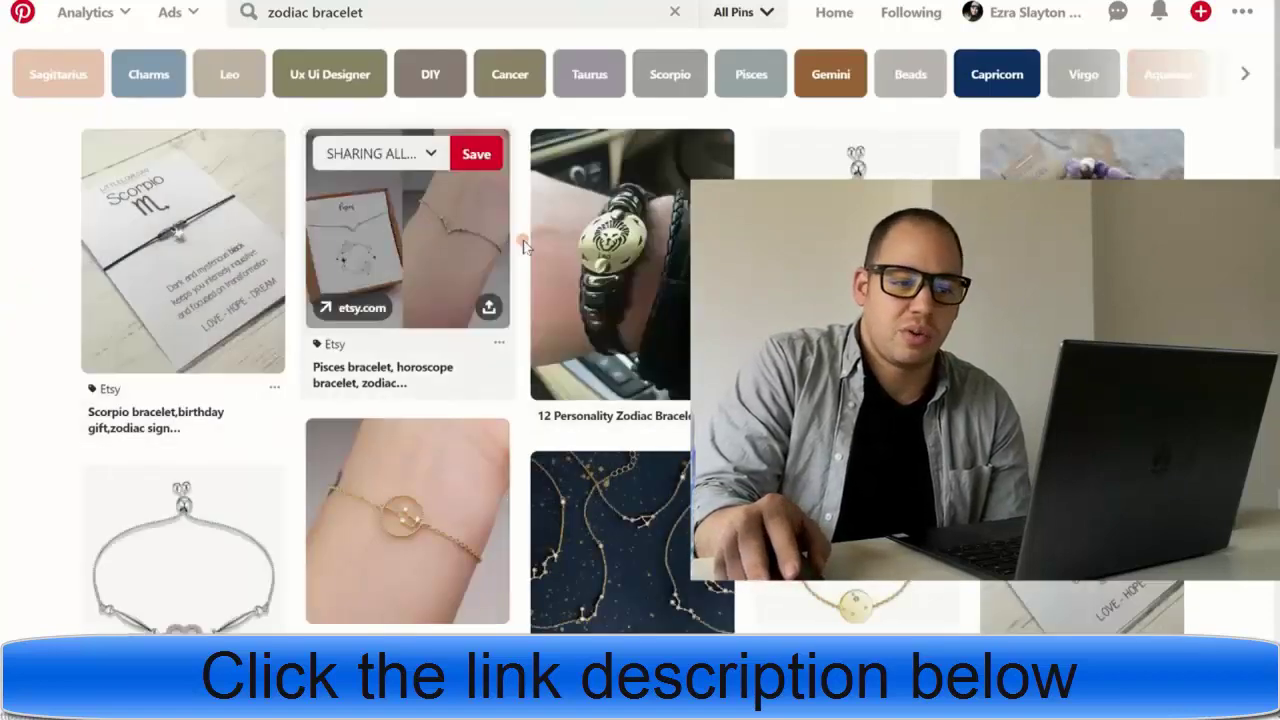
{"action": "scroll", "coordinate": [1080, 250], "scroll_direction": "down", "scroll_amount": 3}
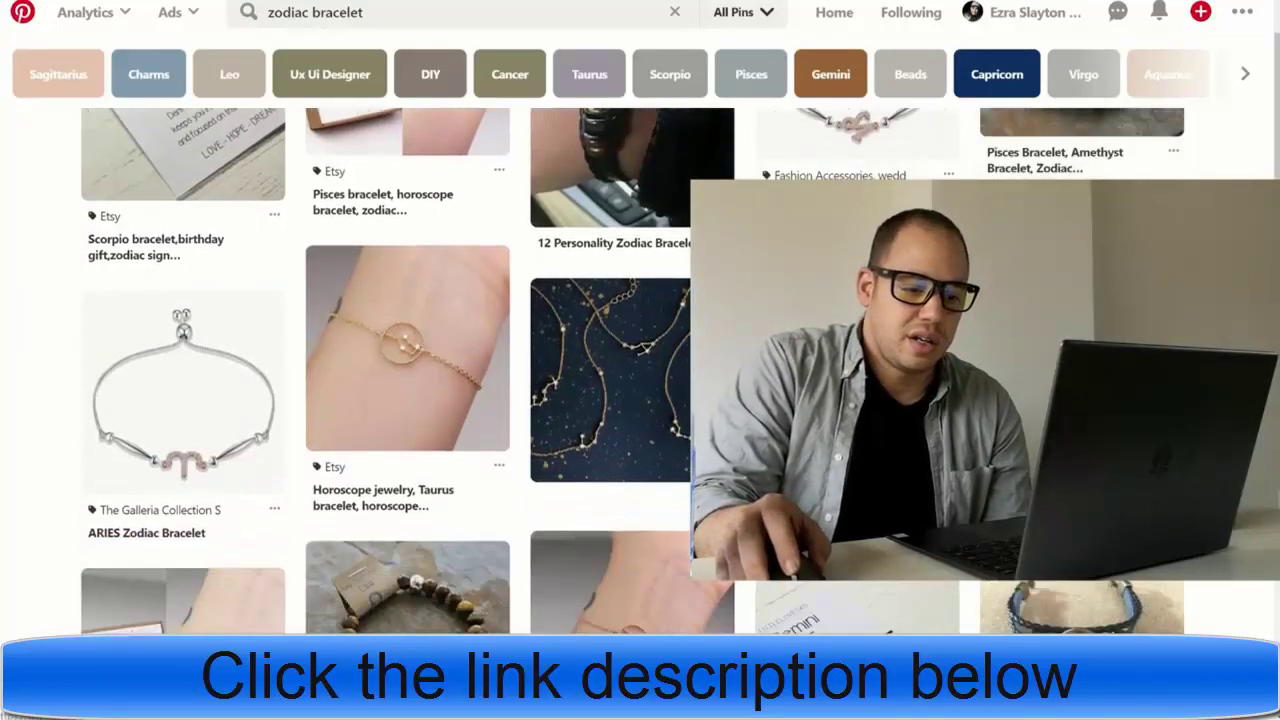
{"action": "scroll", "coordinate": [1080, 250], "scroll_direction": "up", "scroll_amount": 3}
{"action": "scroll", "coordinate": [640, 370], "scroll_direction": "down", "scroll_amount": 4}
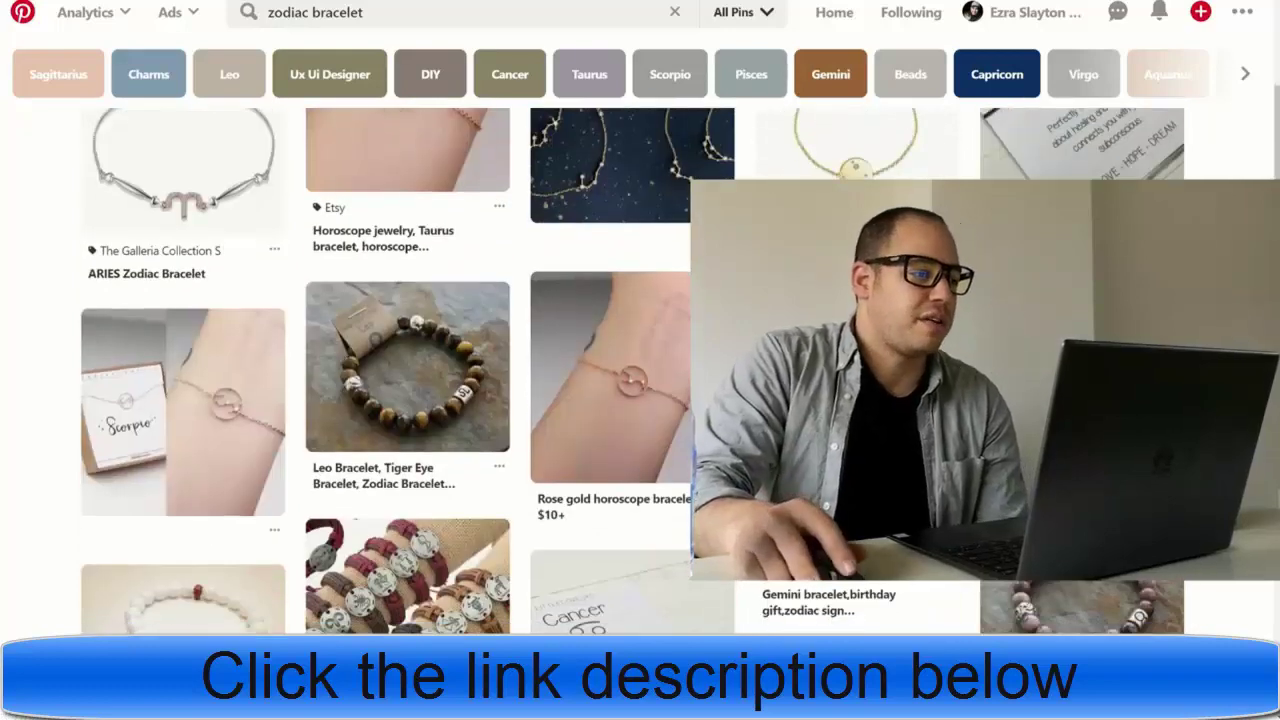
{"action": "scroll", "coordinate": [20, 349], "scroll_direction": "up", "scroll_amount": 3}
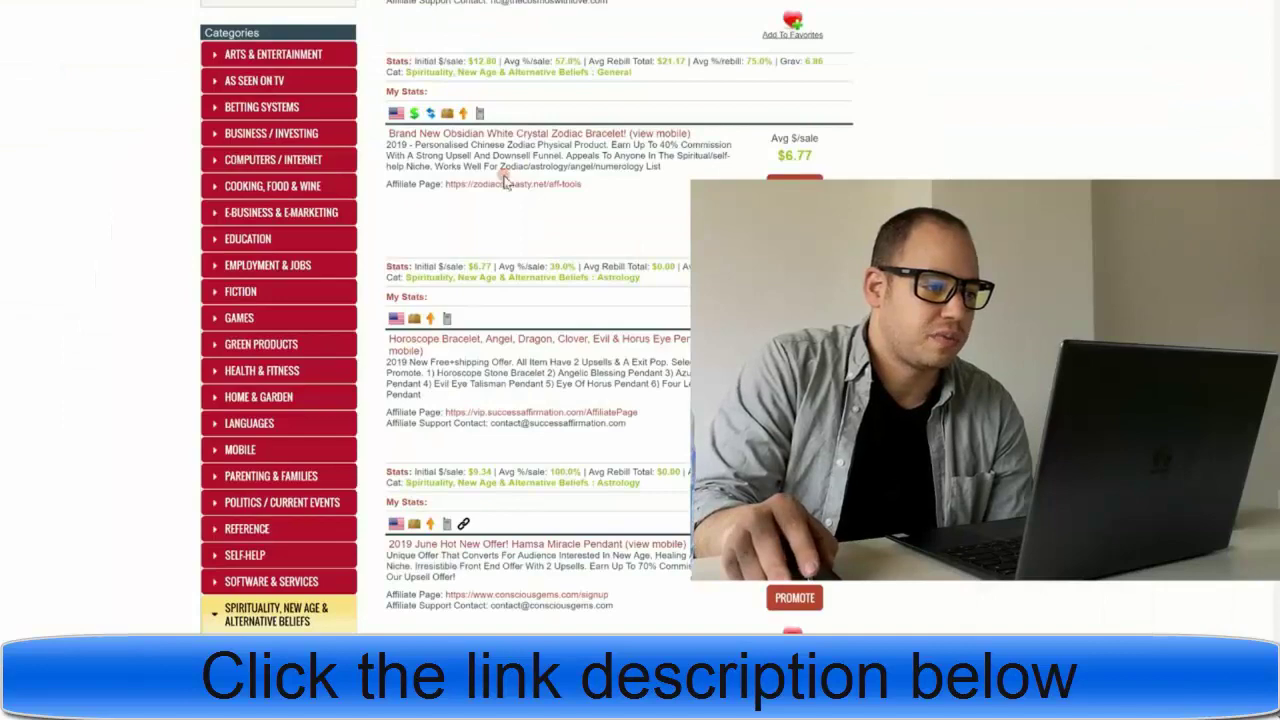
- Bring the Up To 75% Commission New-age/pd Funnel offer into view and select its affiliate page link
{"action": "scroll", "coordinate": [505, 180], "scroll_direction": "up", "scroll_amount": 5}
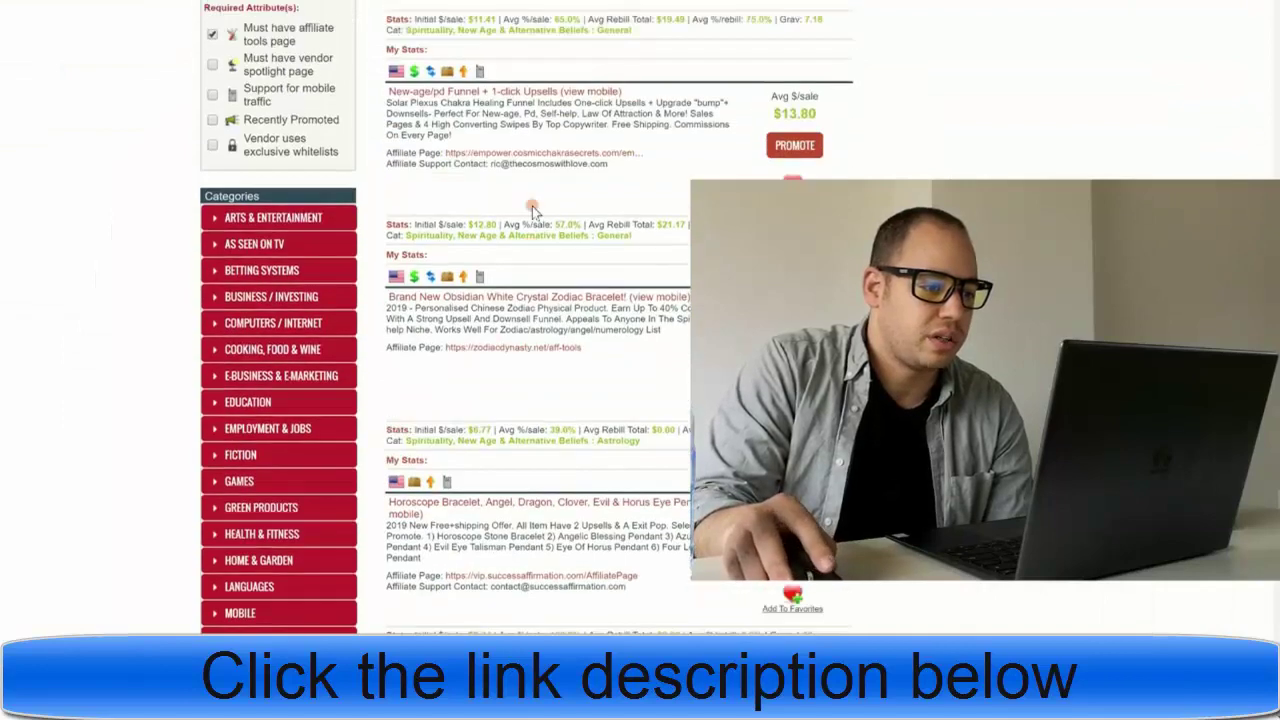
{"action": "scroll", "coordinate": [530, 208], "scroll_direction": "up", "scroll_amount": 1}
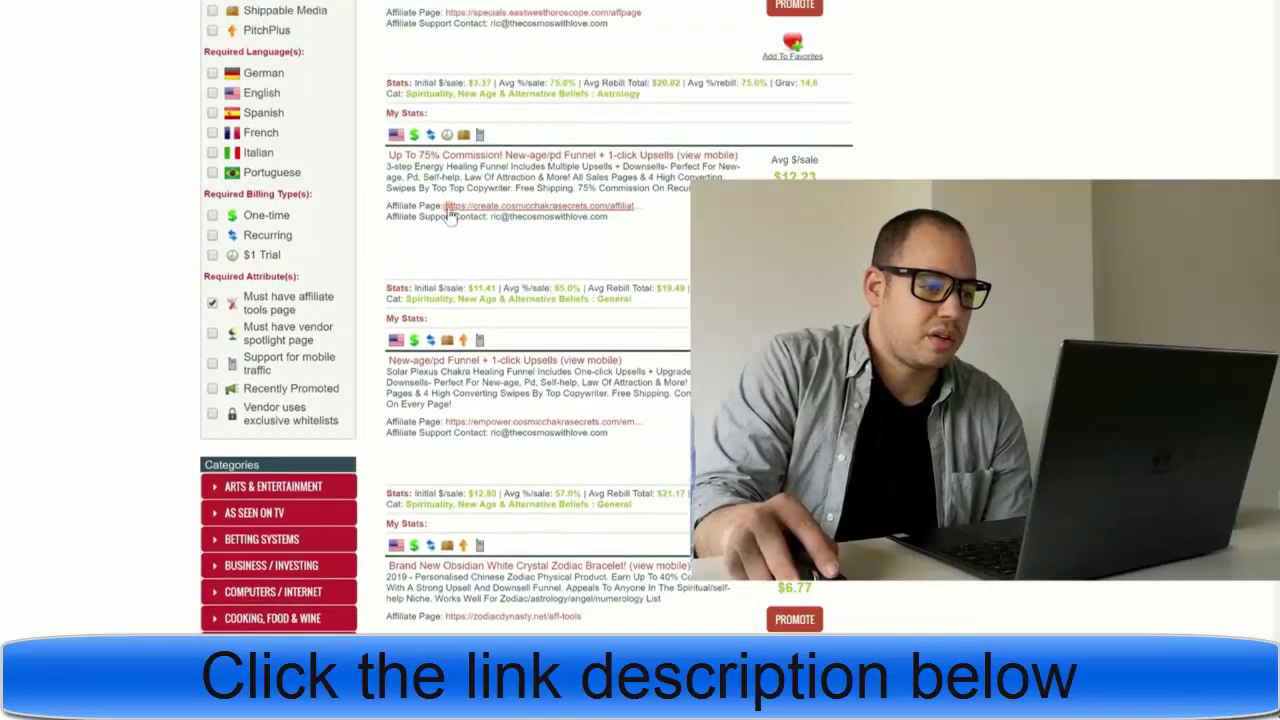
{"action": "left_click_drag", "start_coordinate": [388, 206], "coordinate": [442, 206]}
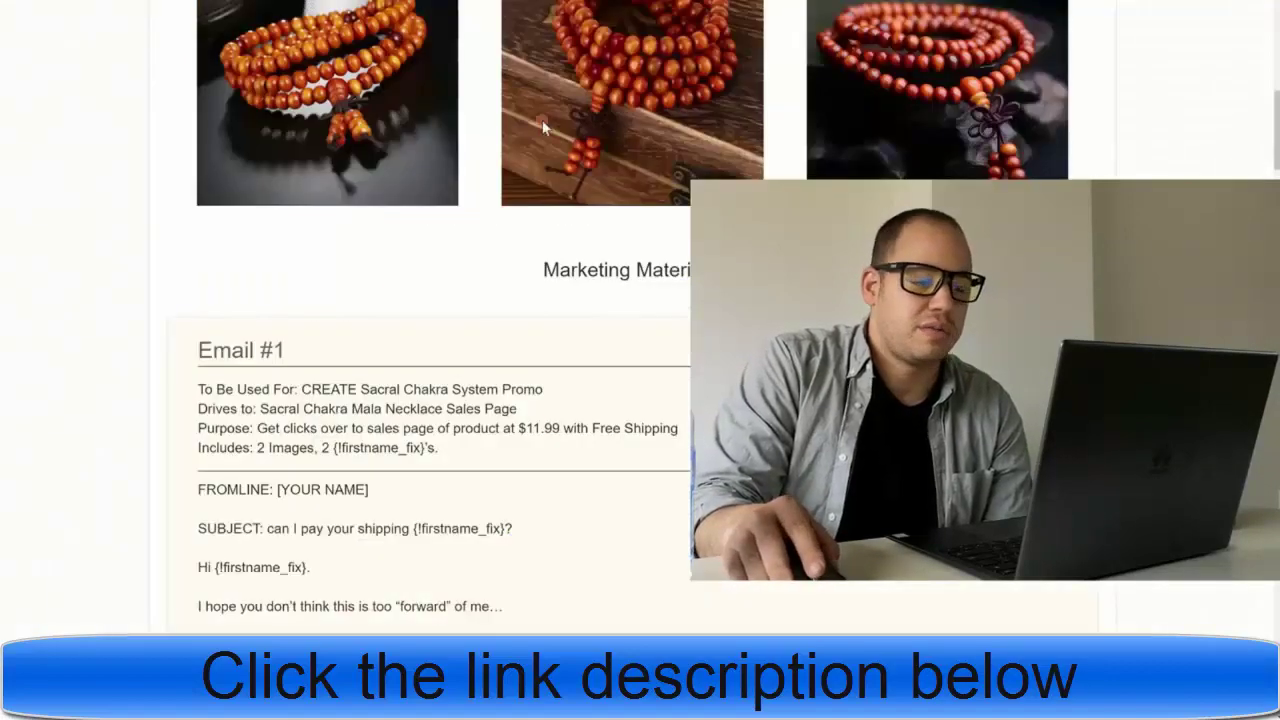
- Read through the vendor's Welcome Affiliates page, its images and the Email #1 swipe
{"action": "scroll", "coordinate": [530, 160], "scroll_direction": "up", "scroll_amount": 8}
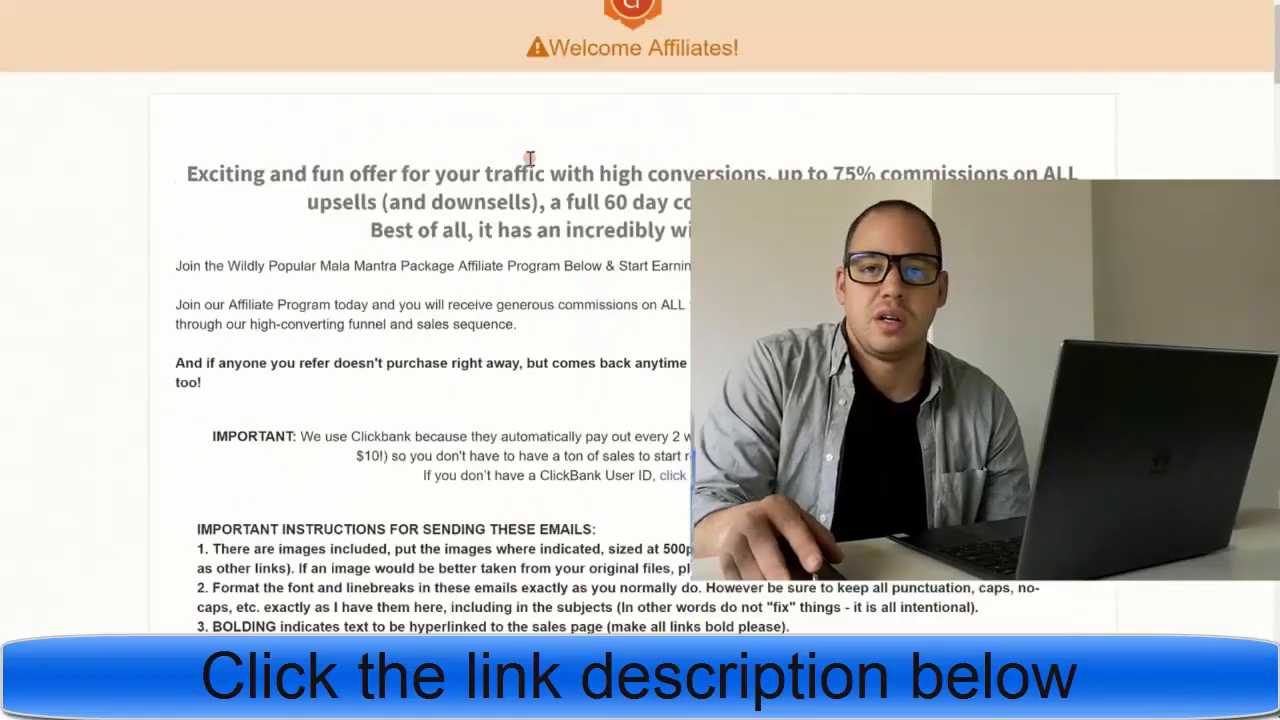
{"action": "scroll", "coordinate": [525, 163], "scroll_direction": "down", "scroll_amount": 1}
{"action": "scroll", "coordinate": [530, 160], "scroll_direction": "up", "scroll_amount": 1}
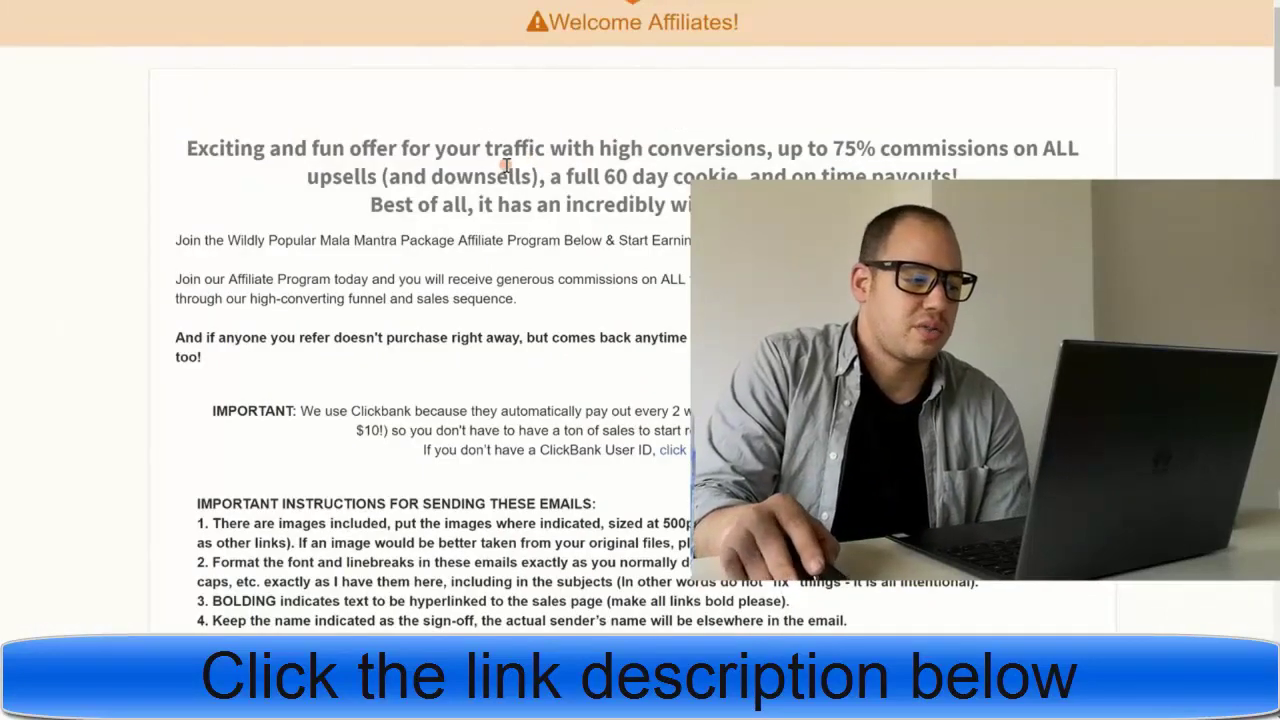
{"action": "scroll", "coordinate": [507, 165], "scroll_direction": "down", "scroll_amount": 3}
{"action": "scroll", "coordinate": [328, 316], "scroll_direction": "down", "scroll_amount": 3}
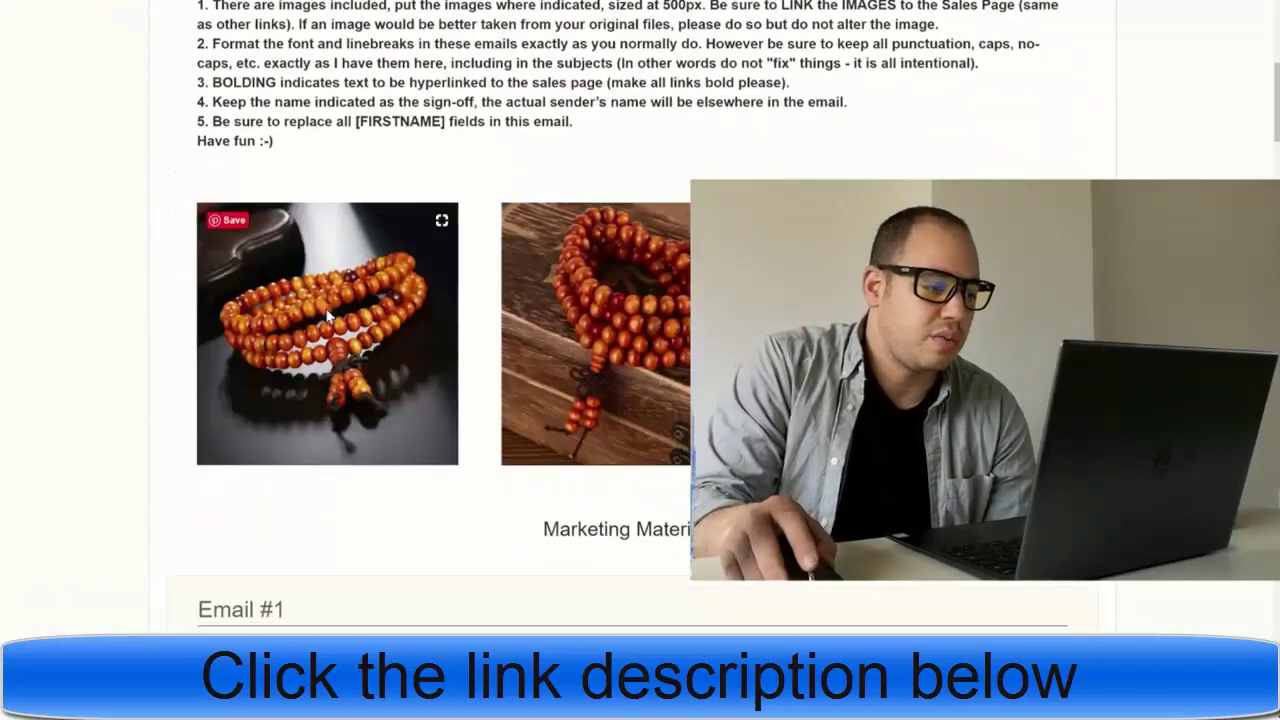
{"action": "scroll", "coordinate": [574, 290], "scroll_direction": "down", "scroll_amount": 3}
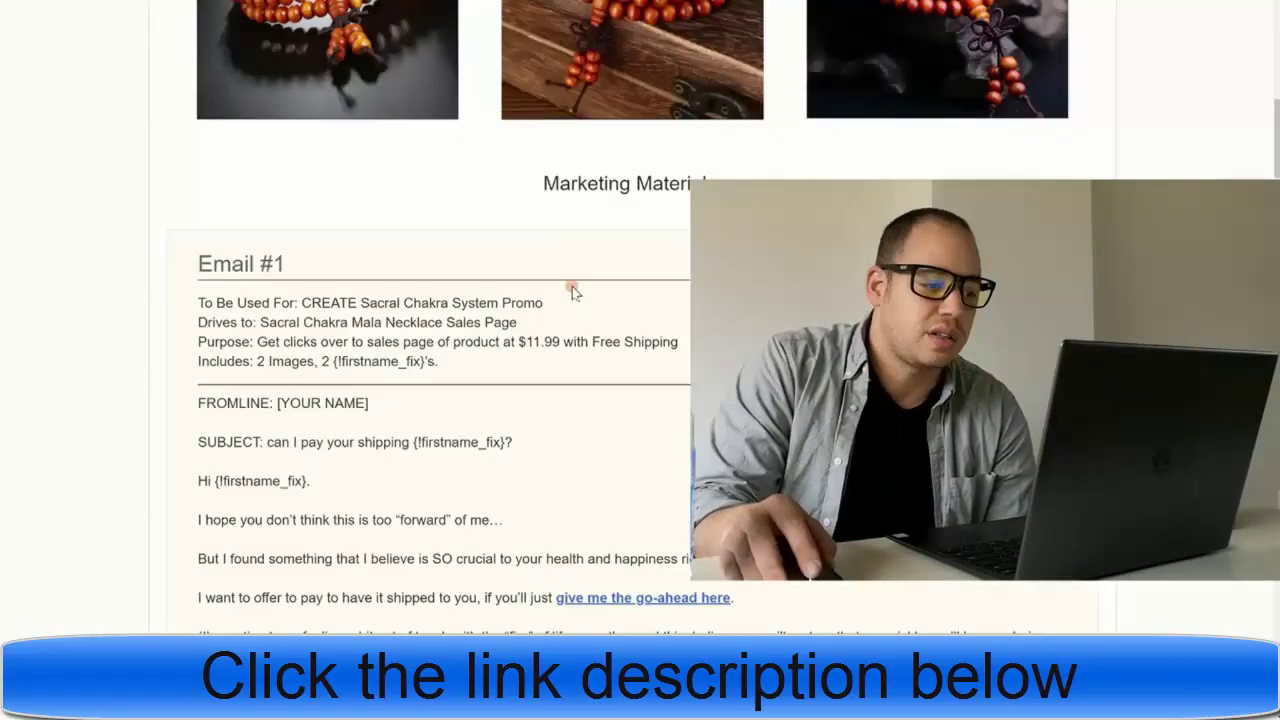
{"action": "scroll", "coordinate": [529, 320], "scroll_direction": "down", "scroll_amount": 3}
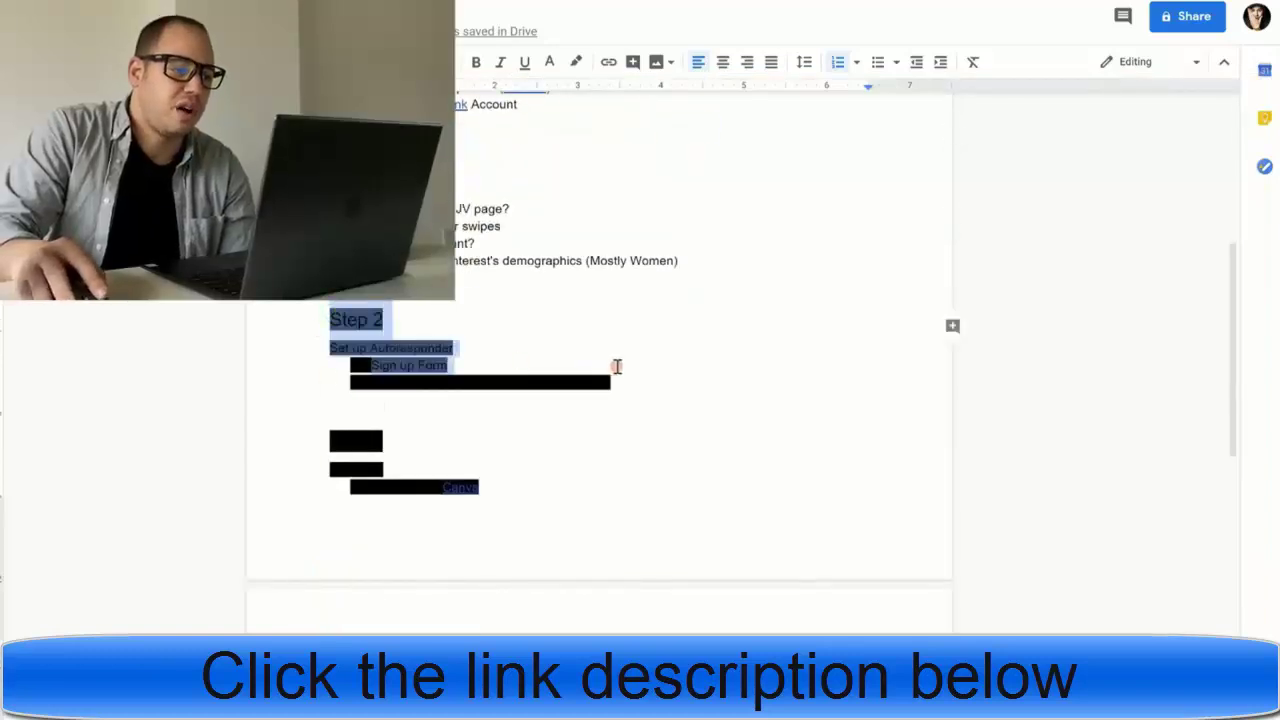
- Set the Step 2 notes' highlight colour to None, removing the black highlight
{"action": "left_click", "coordinate": [584, 63]}
{"action": "left_click", "coordinate": [612, 94]}
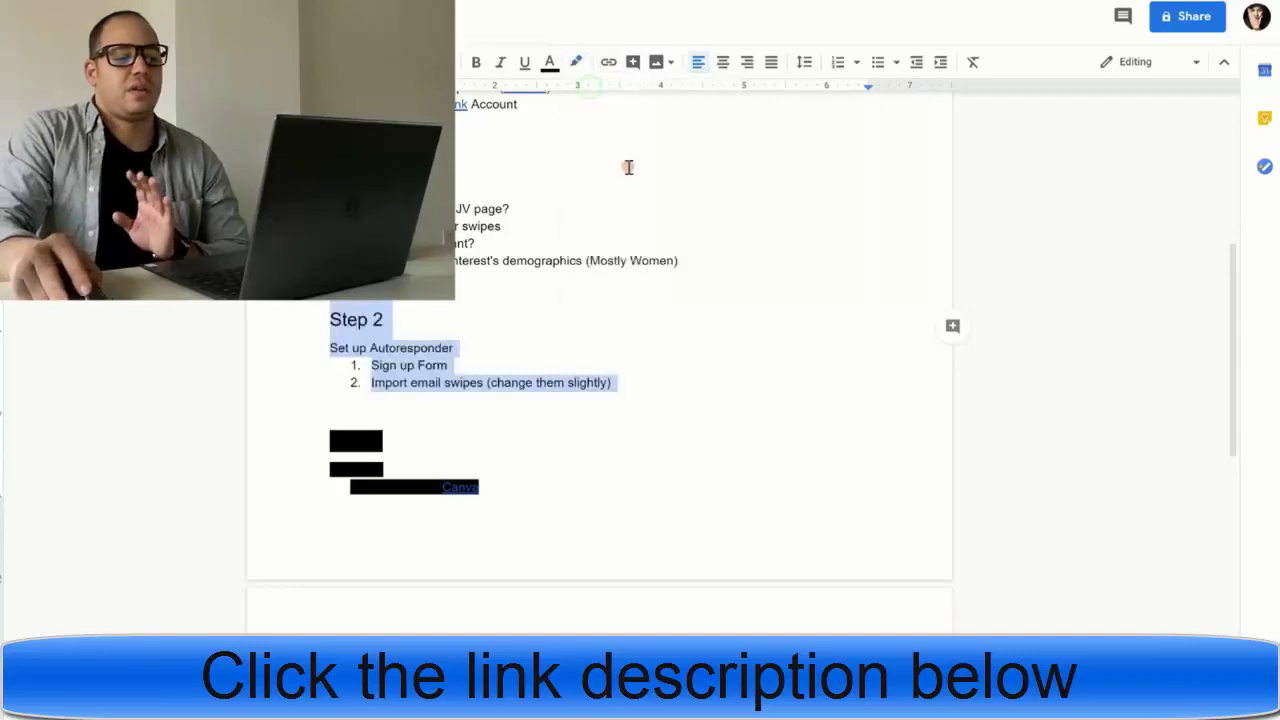
{"action": "left_click", "coordinate": [679, 261]}
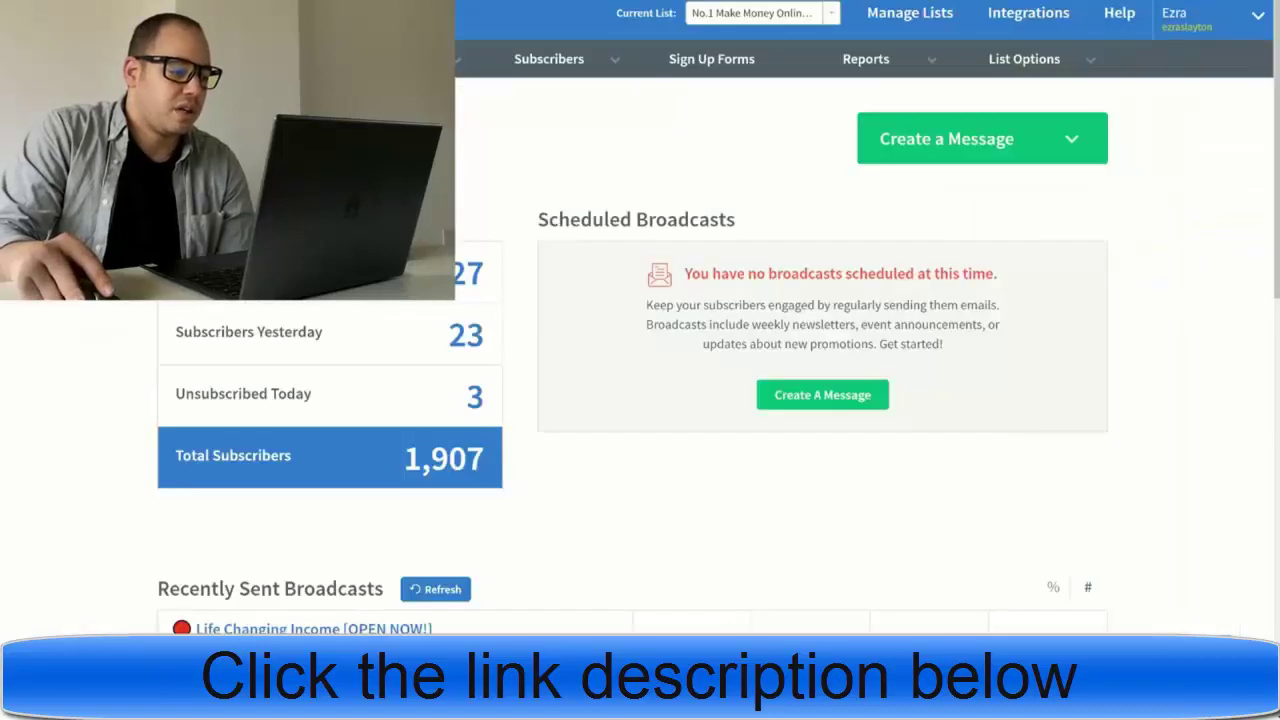
- Change the new list's sender name to 'The Cosmos'
{"action": "scroll", "coordinate": [640, 400], "scroll_direction": "down", "scroll_amount": 15}
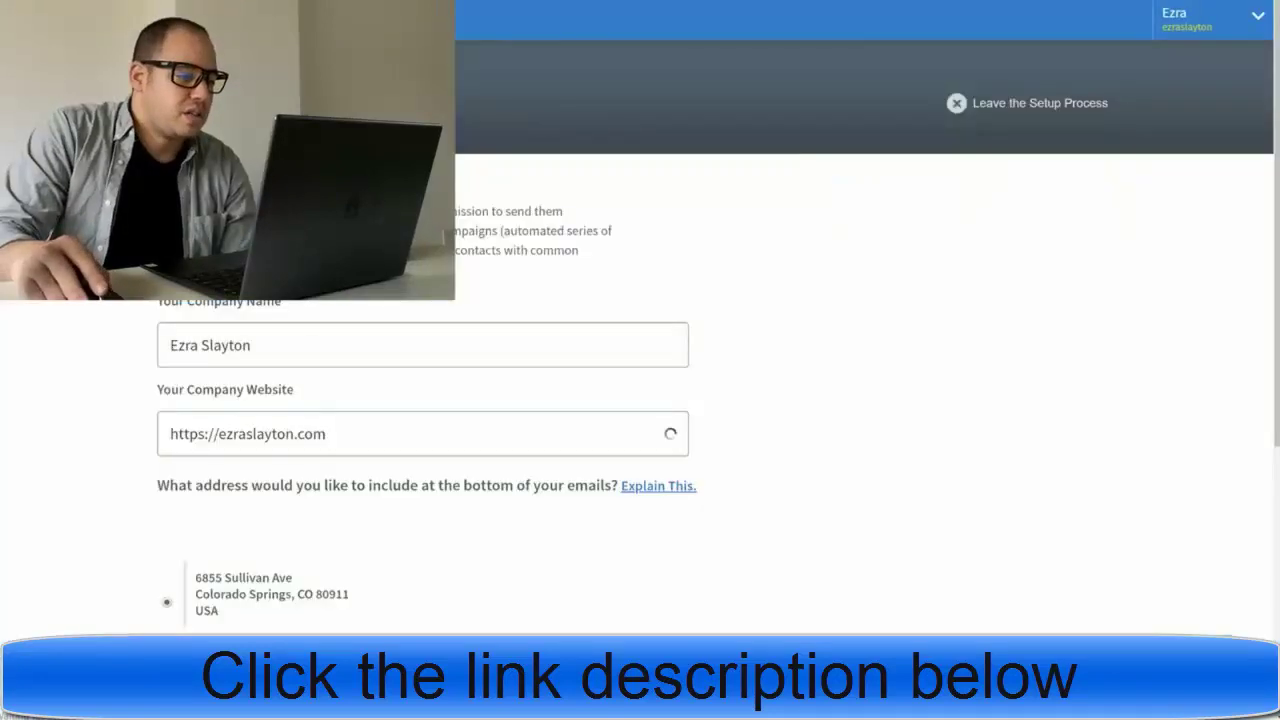
{"action": "scroll", "coordinate": [104, 320], "scroll_direction": "down", "scroll_amount": 1}
{"action": "scroll", "coordinate": [145, 298], "scroll_direction": "down", "scroll_amount": 4}
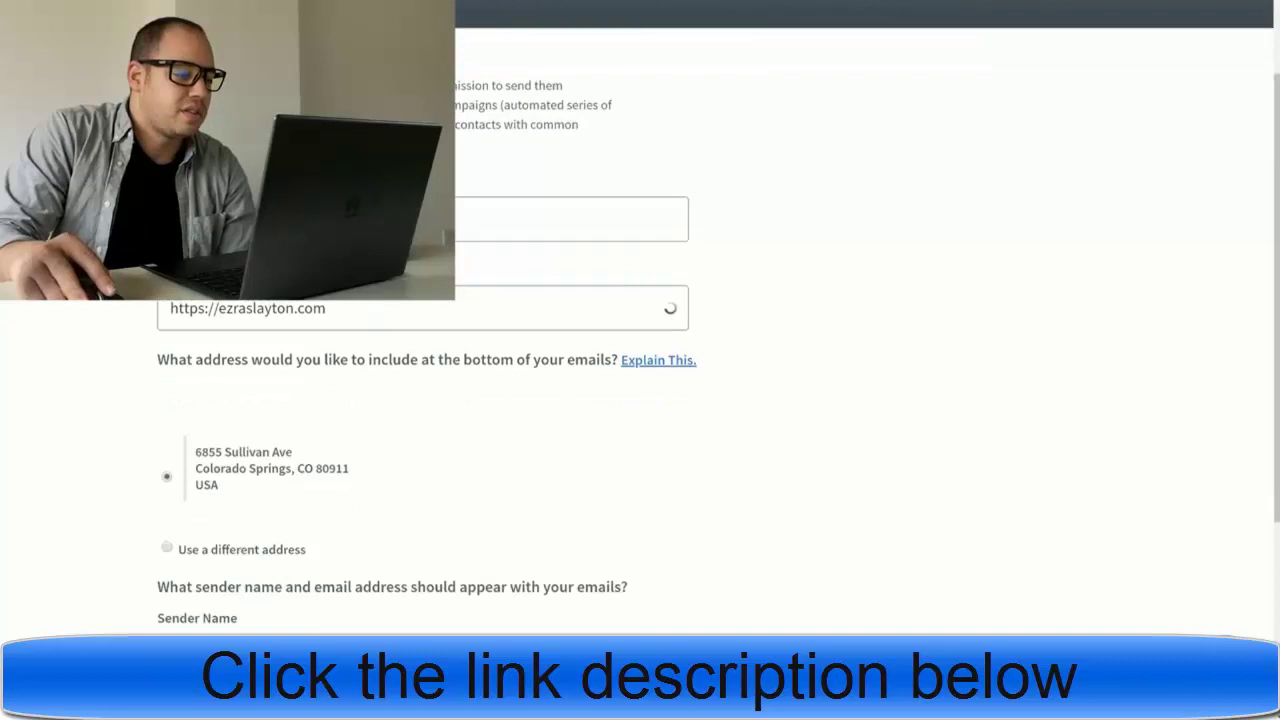
{"action": "scroll", "coordinate": [145, 298], "scroll_direction": "down", "scroll_amount": 1}
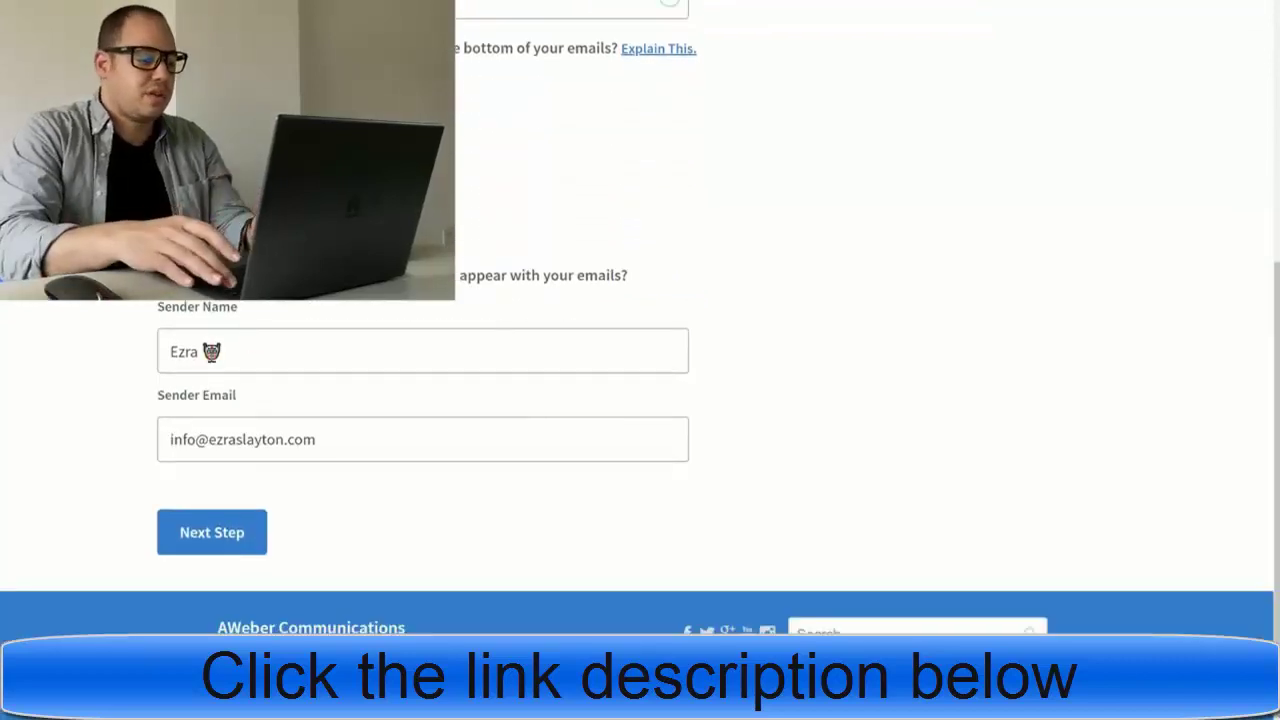
{"action": "left_click", "coordinate": [230, 350]}
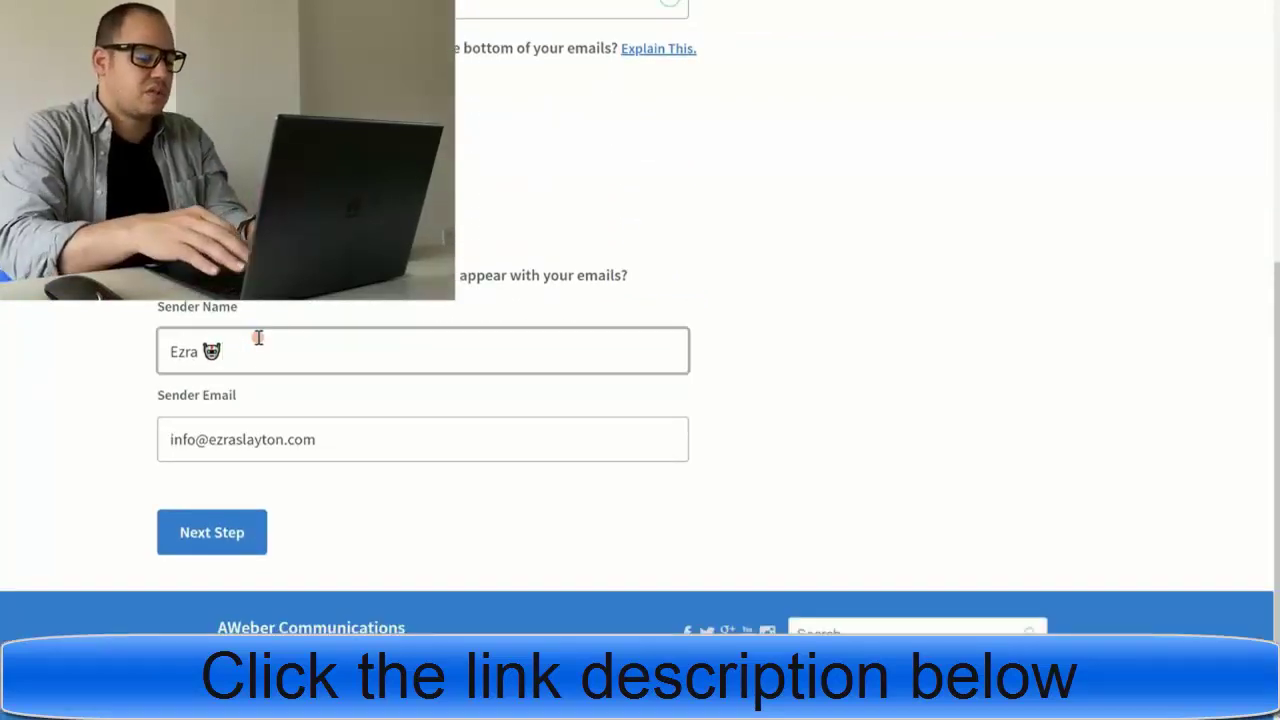
{"action": "key", "text": "BackSpace"}
{"action": "key", "text": "BackSpace"}
{"action": "key", "text": "BackSpace"}
{"action": "key", "text": "BackSpace"}
{"action": "key", "text": "BackSpace"}
{"action": "key", "text": "BackSpace"}
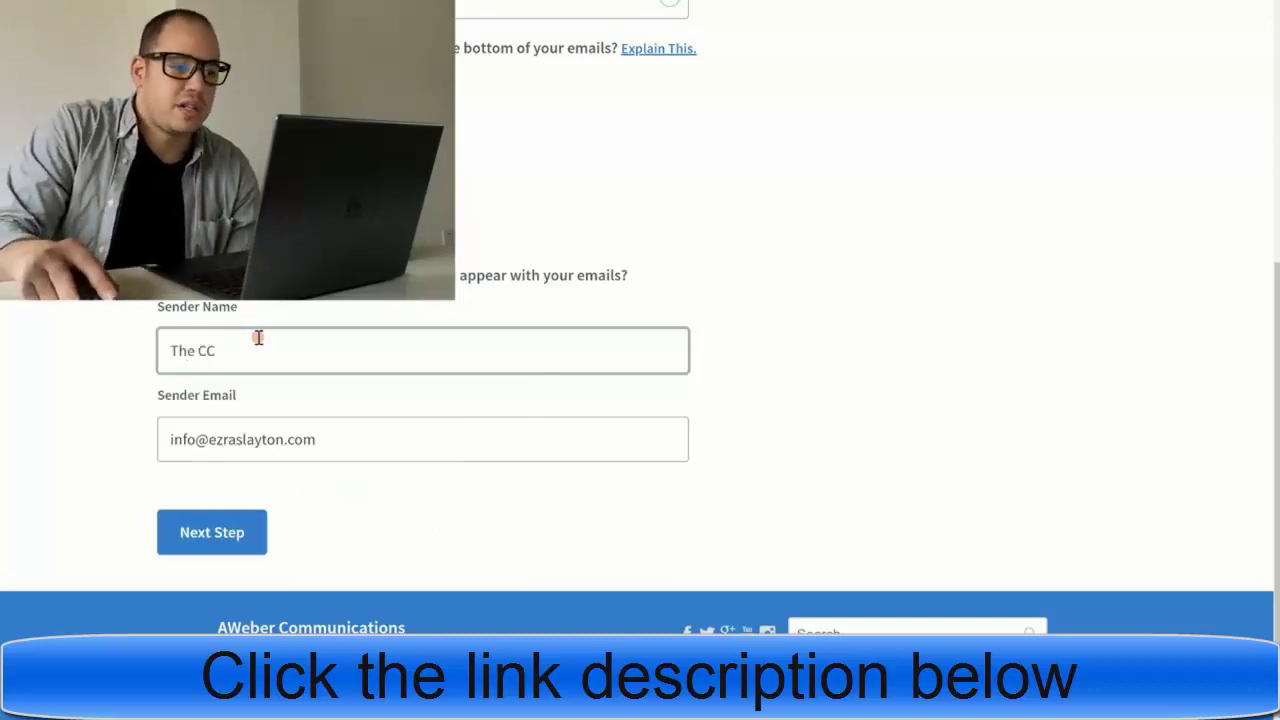
{"action": "type", "text": "The Cosmos"}
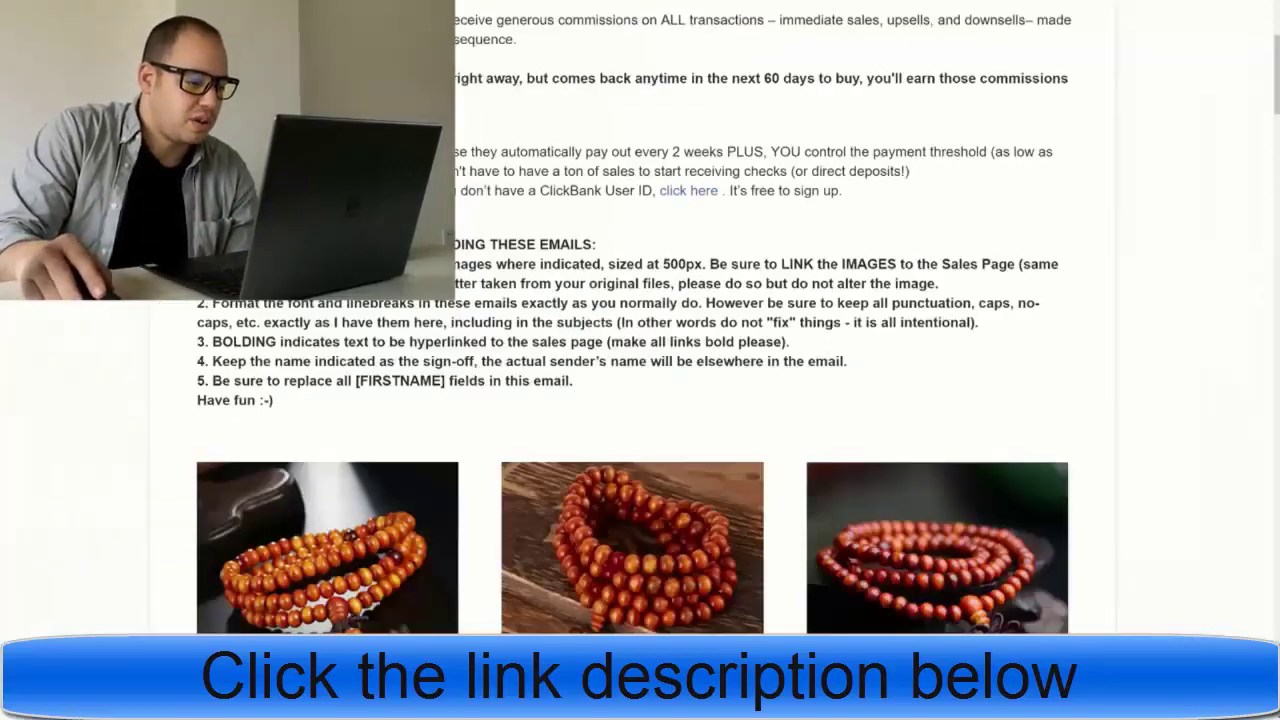
{"action": "scroll", "coordinate": [512, 210], "scroll_direction": "down", "scroll_amount": 10}
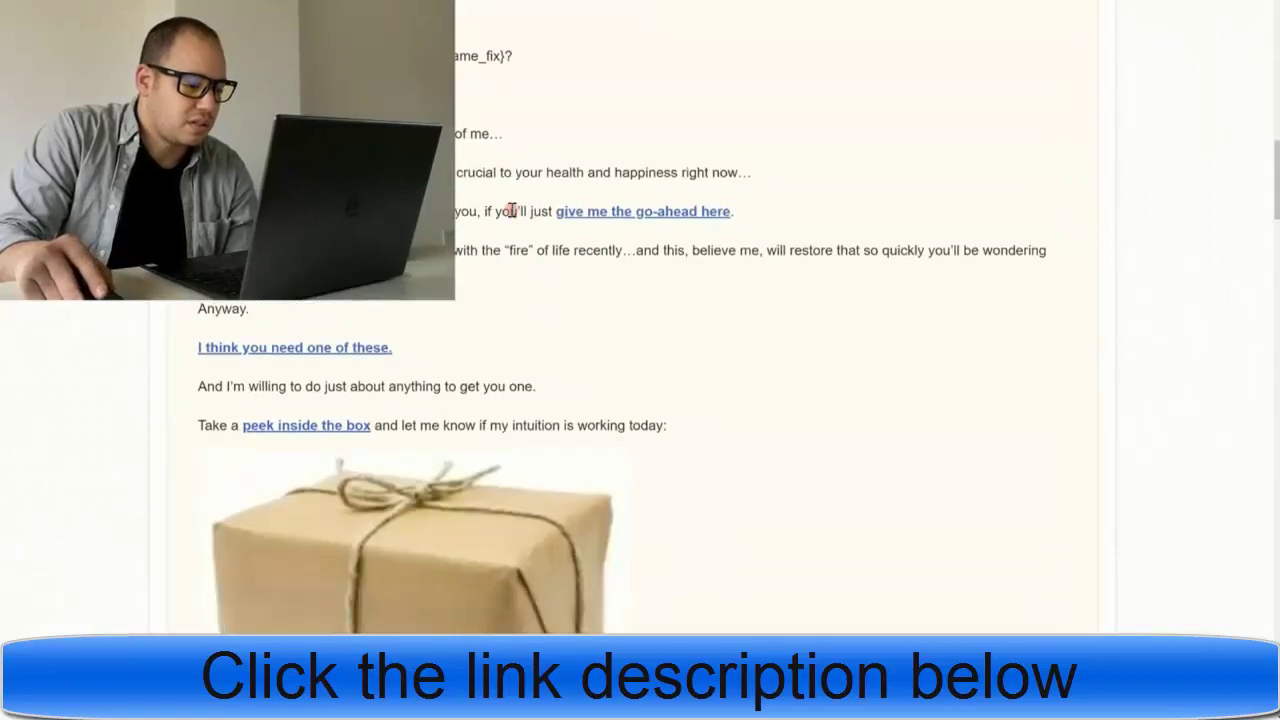
{"action": "scroll", "coordinate": [508, 215], "scroll_direction": "down", "scroll_amount": 5}
{"action": "scroll", "coordinate": [287, 298], "scroll_direction": "down", "scroll_amount": 3}
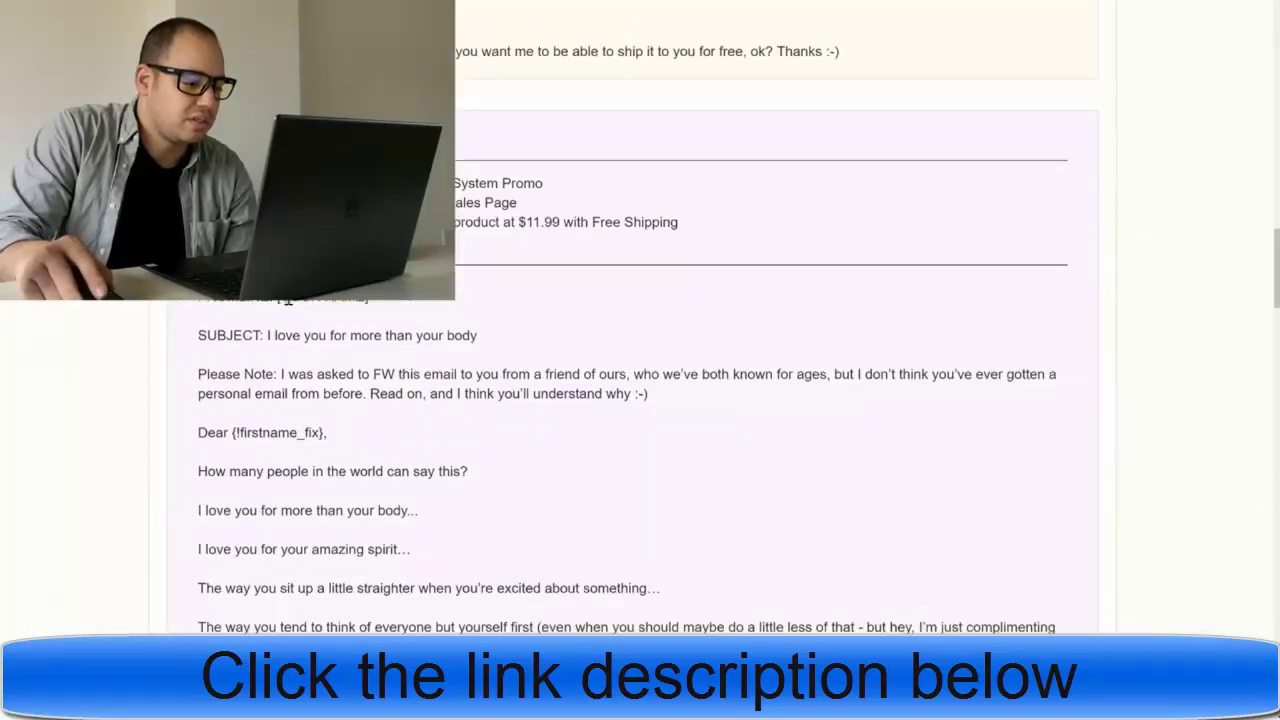
{"action": "scroll", "coordinate": [288, 298], "scroll_direction": "down", "scroll_amount": 2}
{"action": "scroll", "coordinate": [288, 298], "scroll_direction": "down", "scroll_amount": 9}
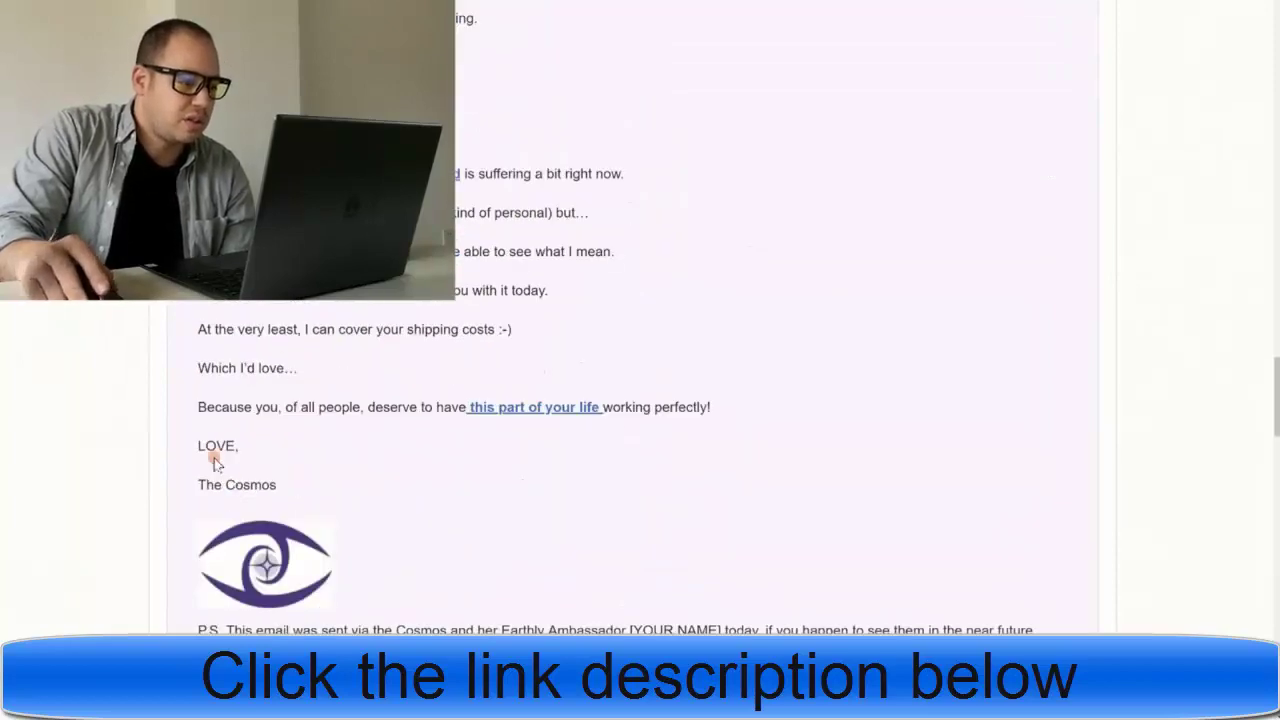
{"action": "scroll", "coordinate": [213, 463], "scroll_direction": "down", "scroll_amount": 18}
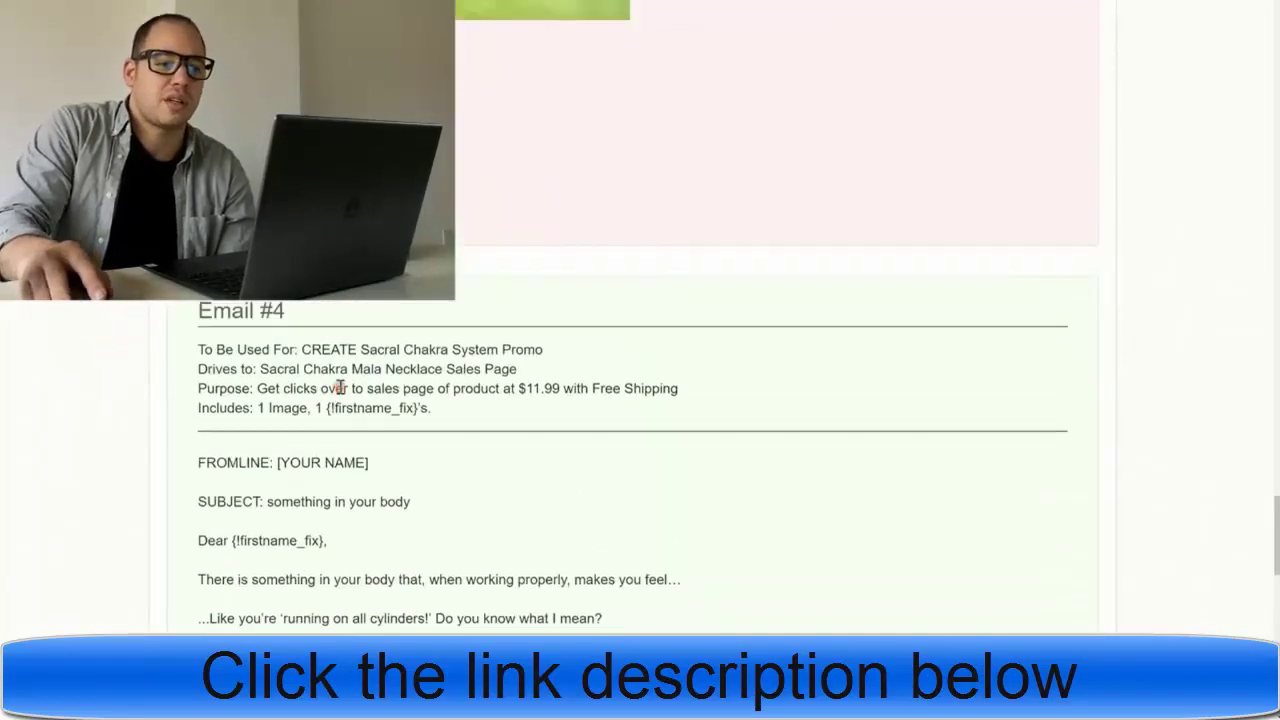
{"action": "scroll", "coordinate": [633, 460], "scroll_direction": "down", "scroll_amount": 3}
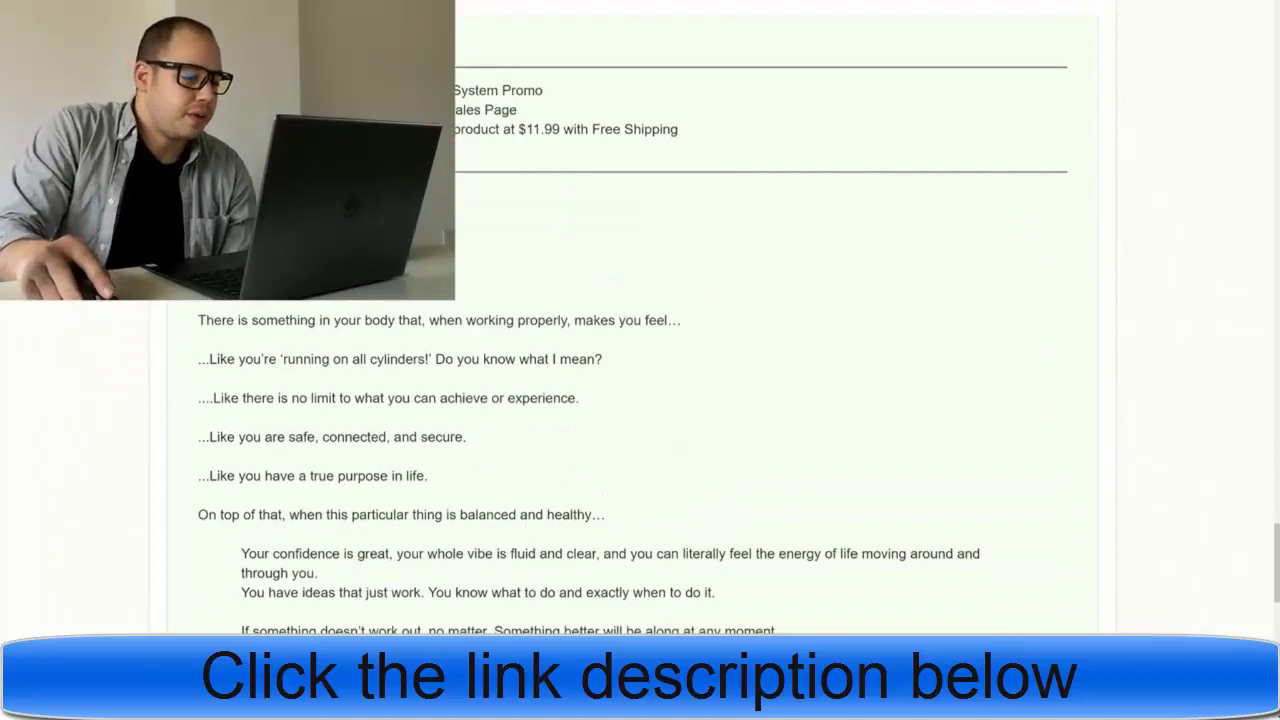
- Append a space emoji to the 'The Cosmos' sender name
{"action": "key", "text": "alt+Tab"}
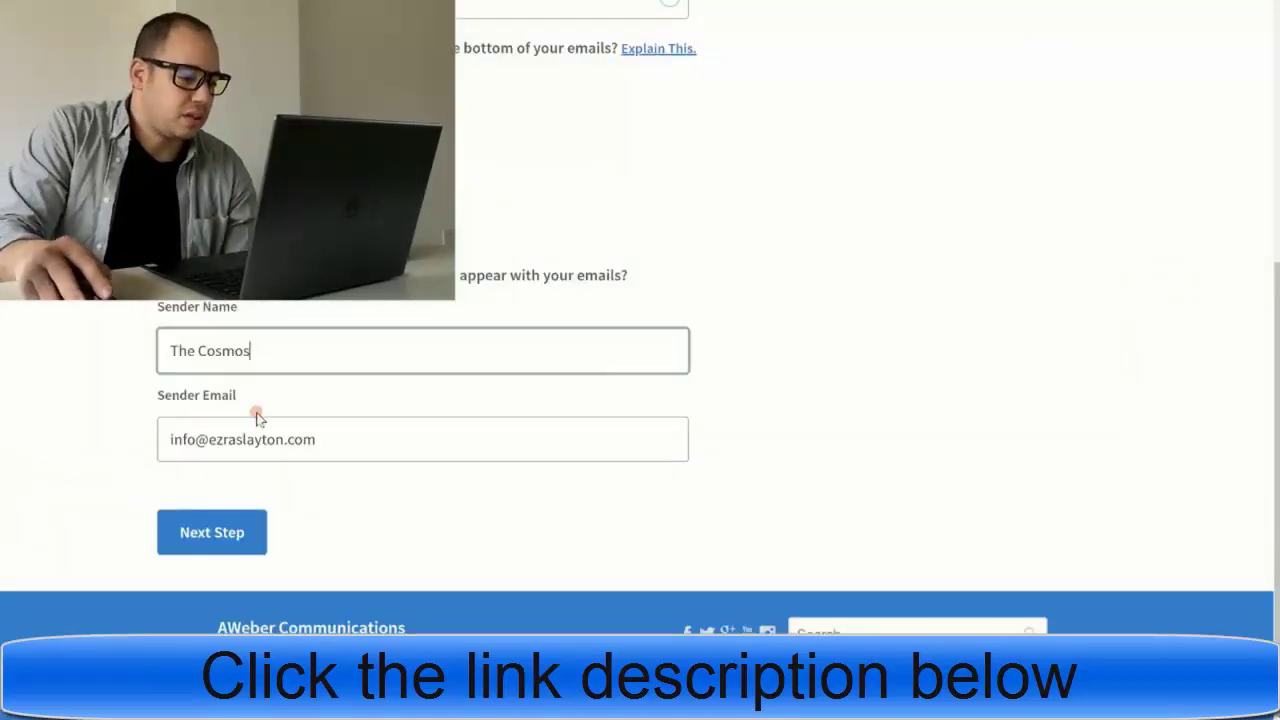
{"action": "right_click", "coordinate": [277, 345]}
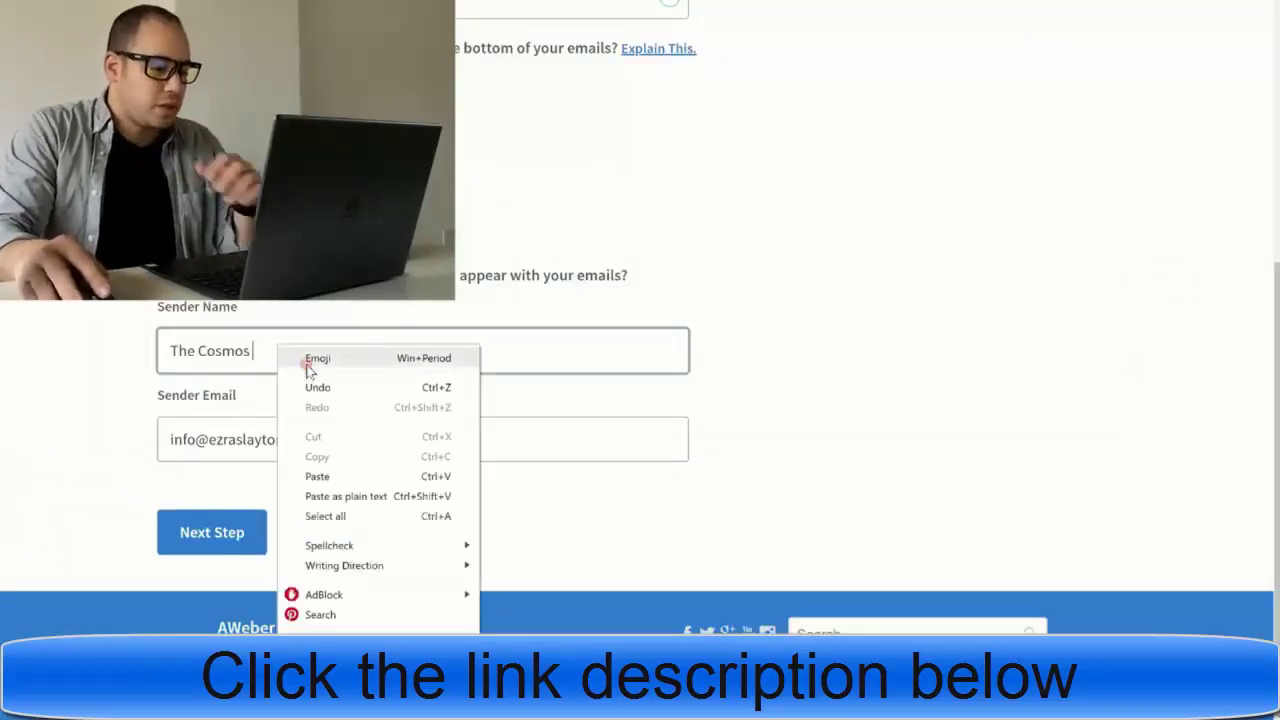
{"action": "left_click", "coordinate": [315, 361]}
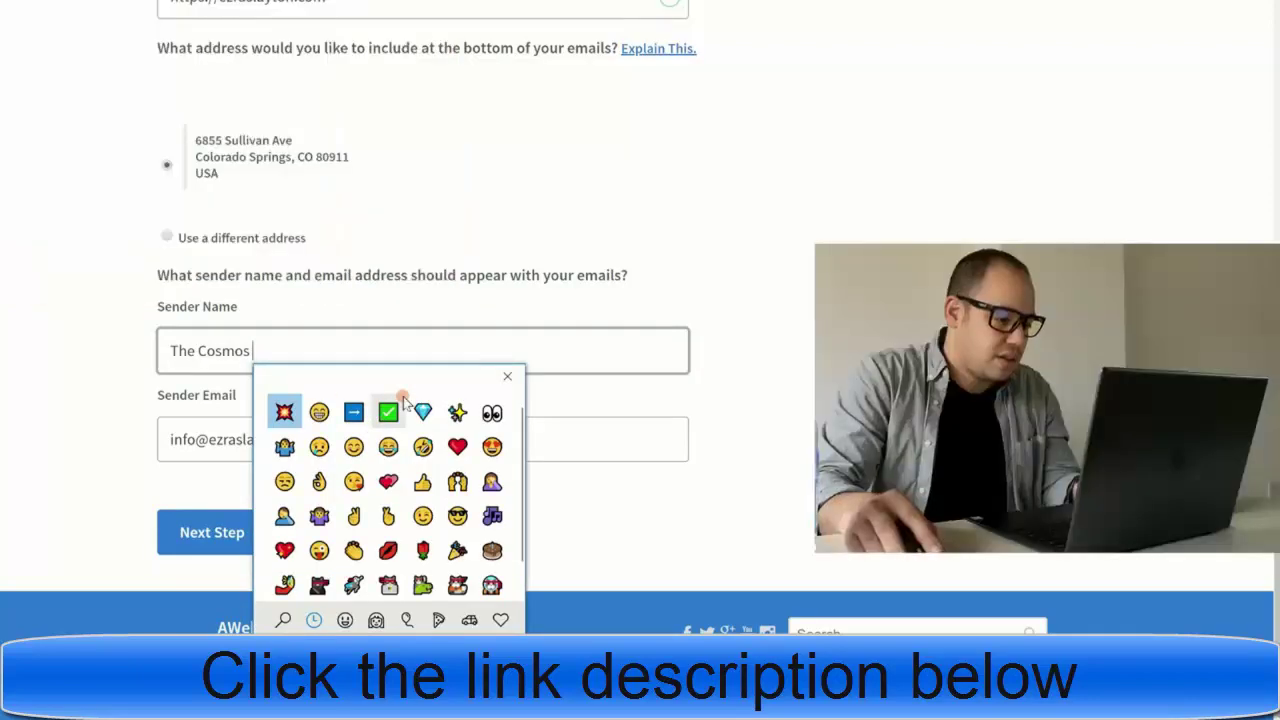
{"action": "type", "text": "space"}
{"action": "key", "text": "Right"}
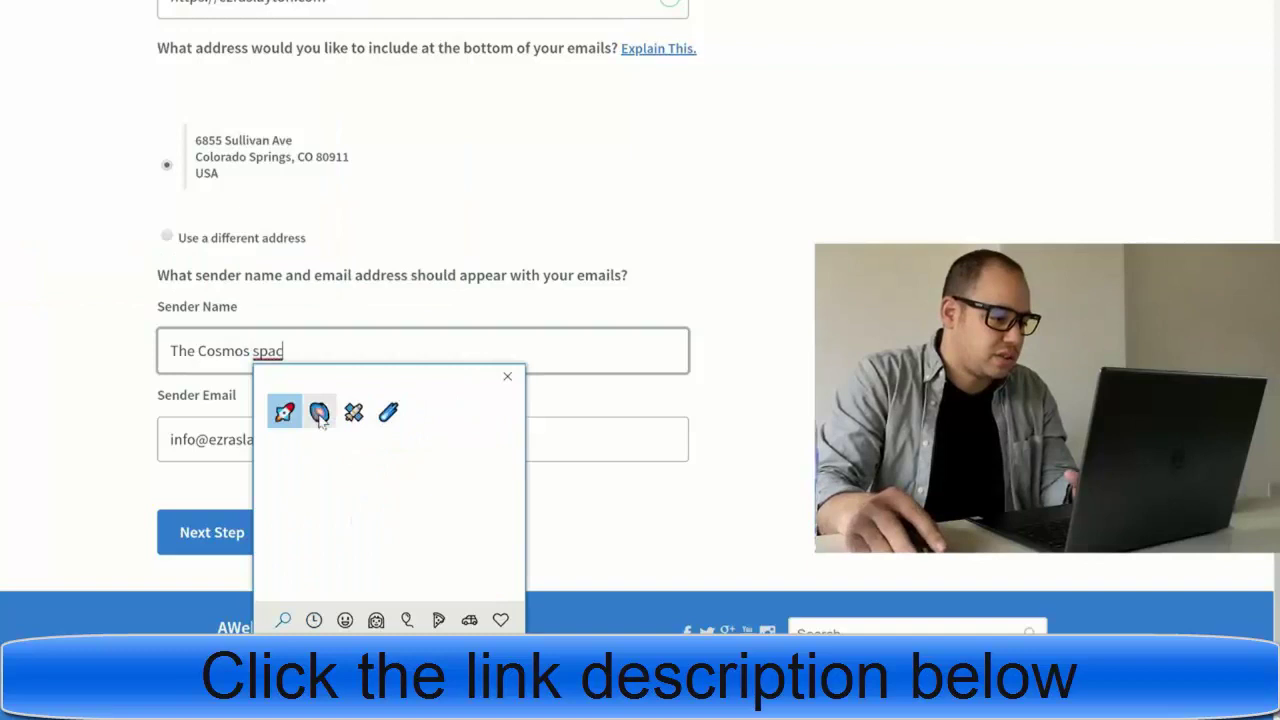
{"action": "key", "text": "Return"}
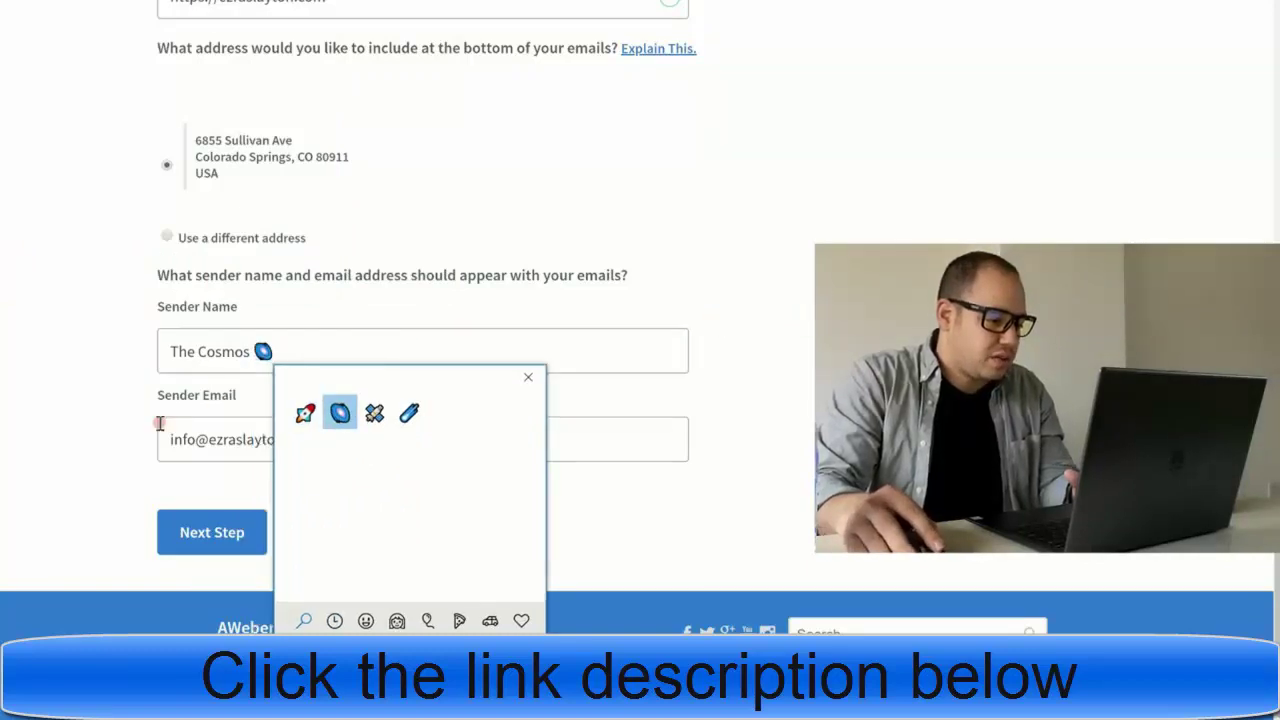
- On the next setup step, name the list Sacral Chakra
{"action": "left_click", "coordinate": [187, 535]}
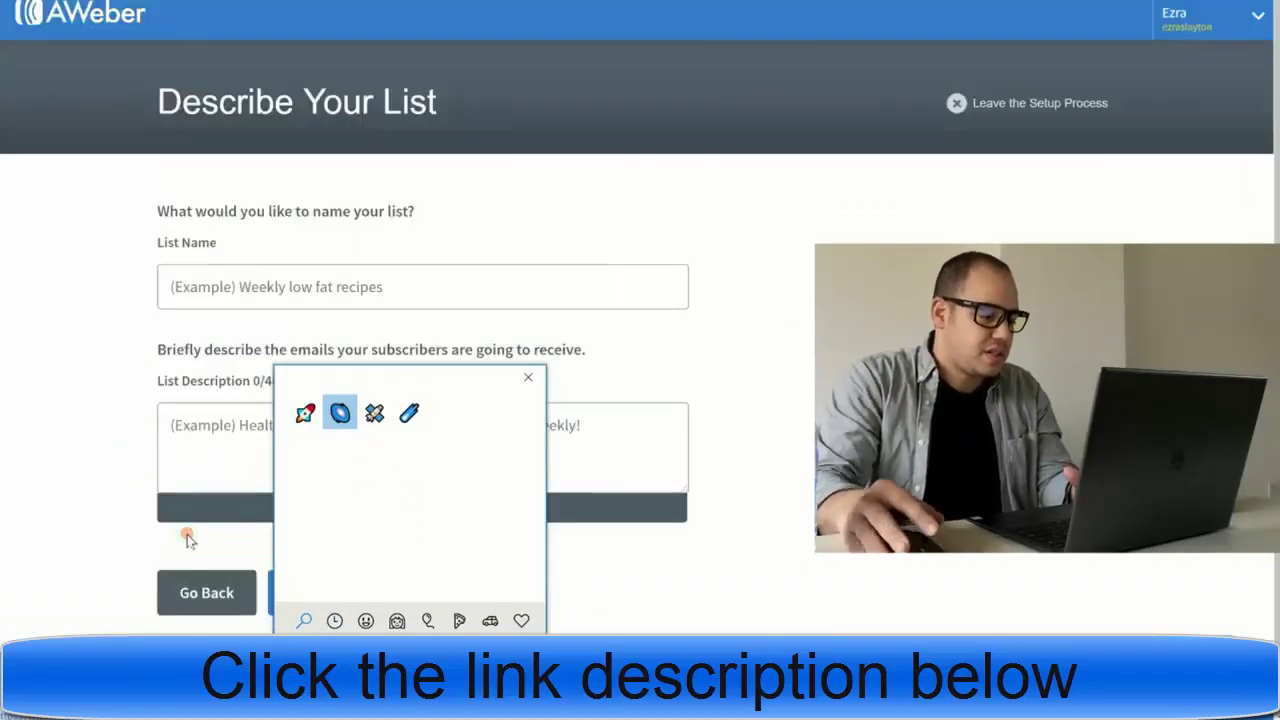
{"action": "left_click", "coordinate": [527, 376]}
{"action": "left_click", "coordinate": [258, 296]}
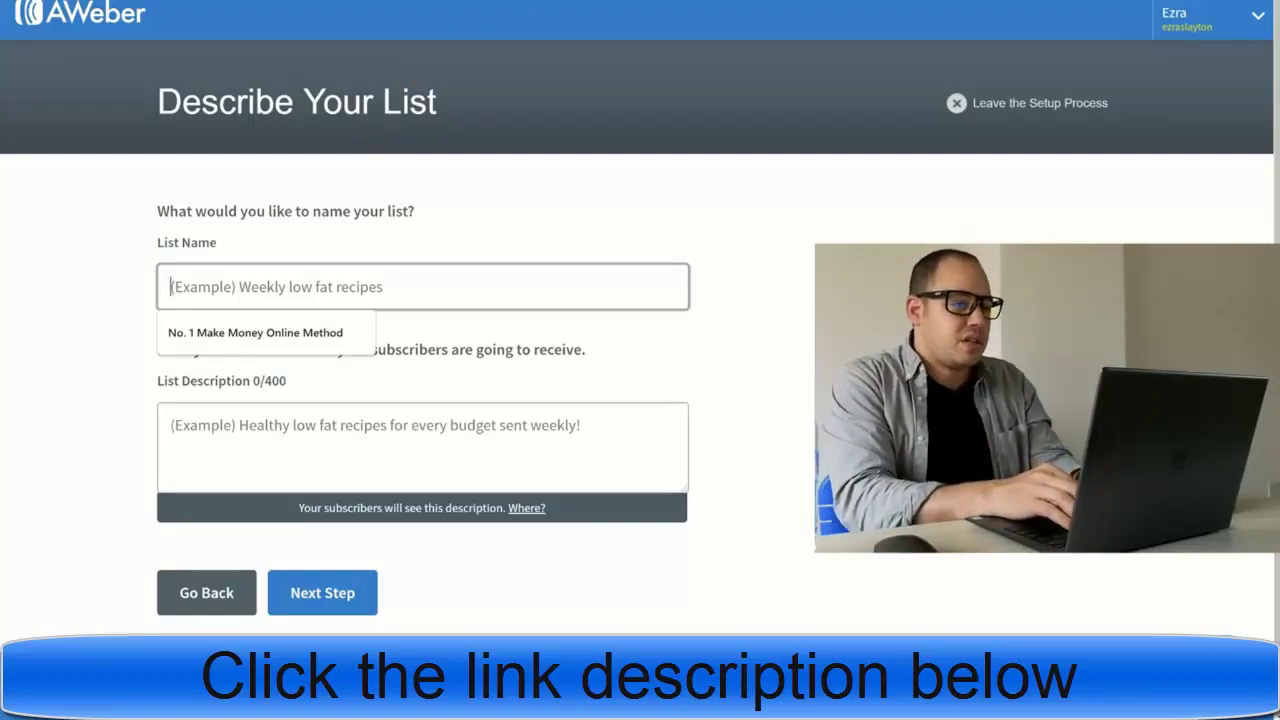
{"action": "type", "text": "Sac"}
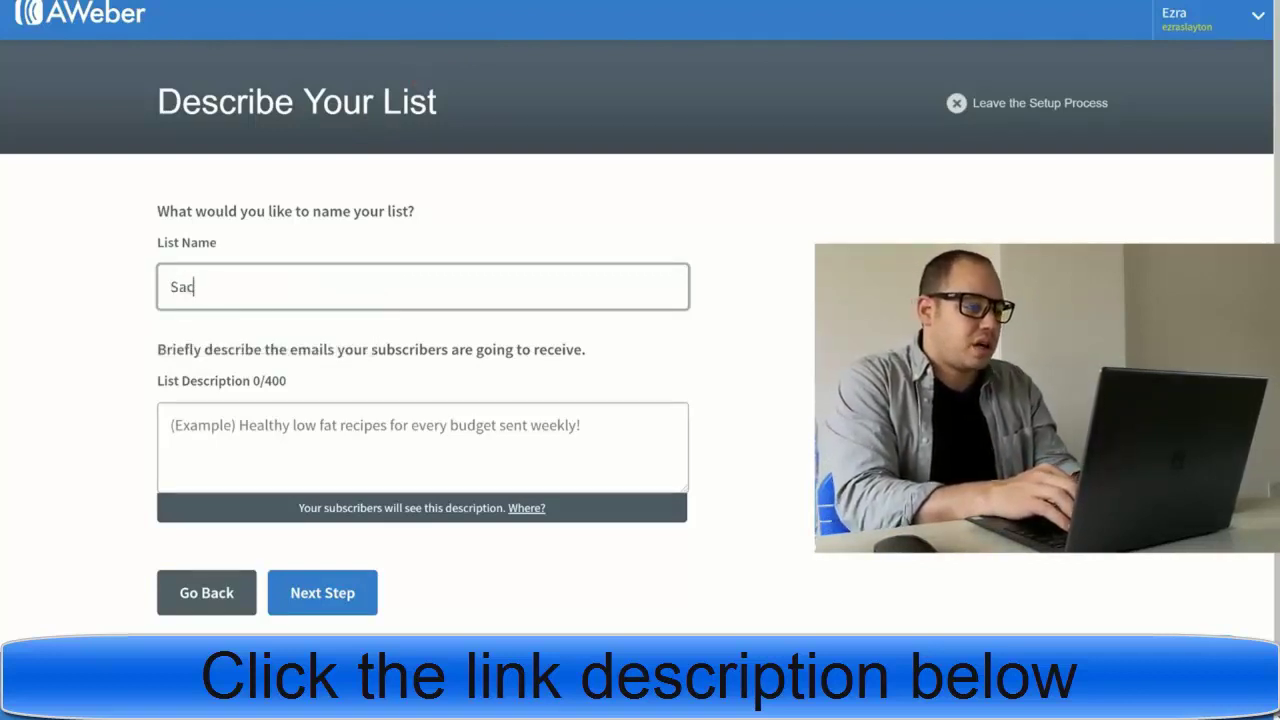
{"action": "type", "text": "ral "}
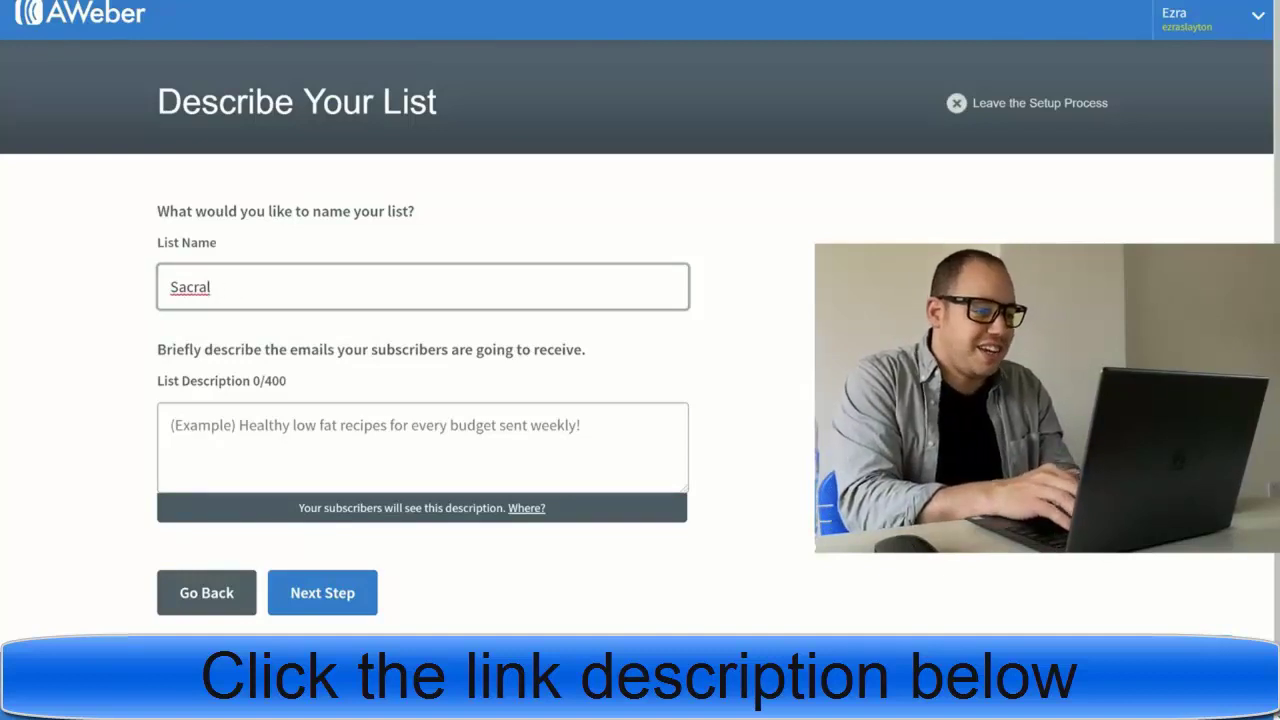
{"action": "type", "text": "Chakra"}
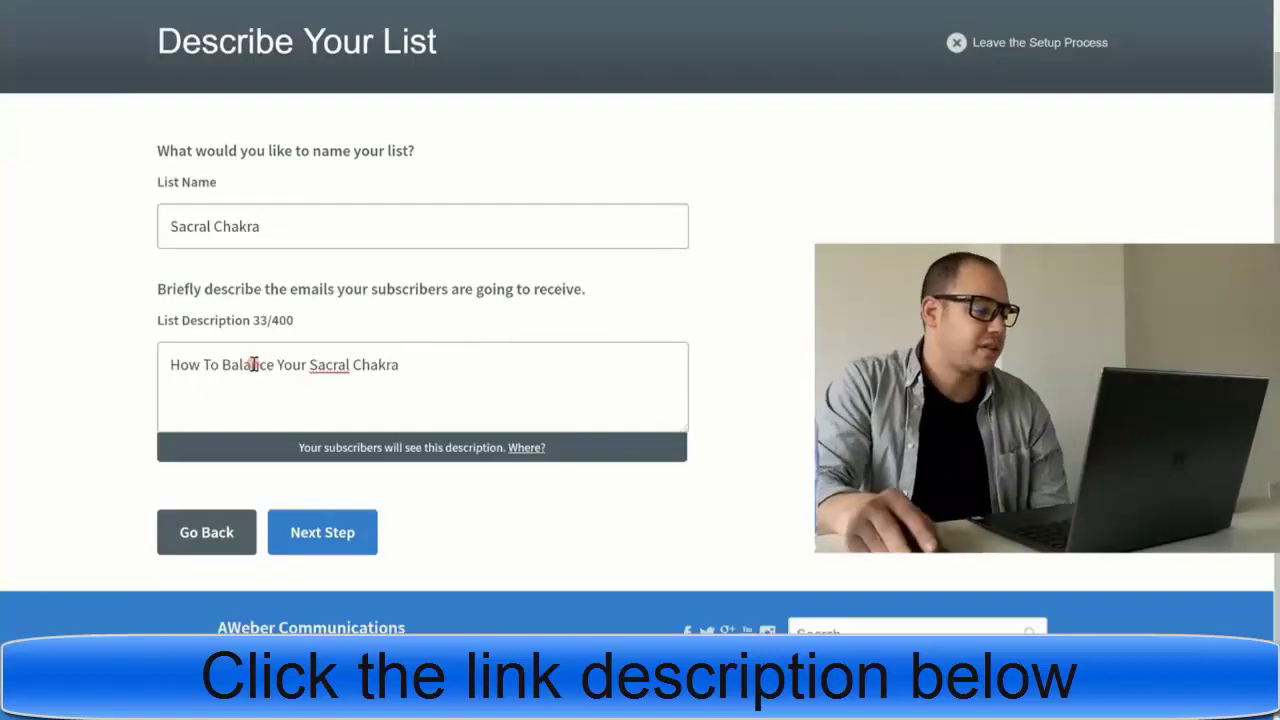
- Review the confirmation message, then approve it and create the list
{"action": "left_click", "coordinate": [364, 536]}
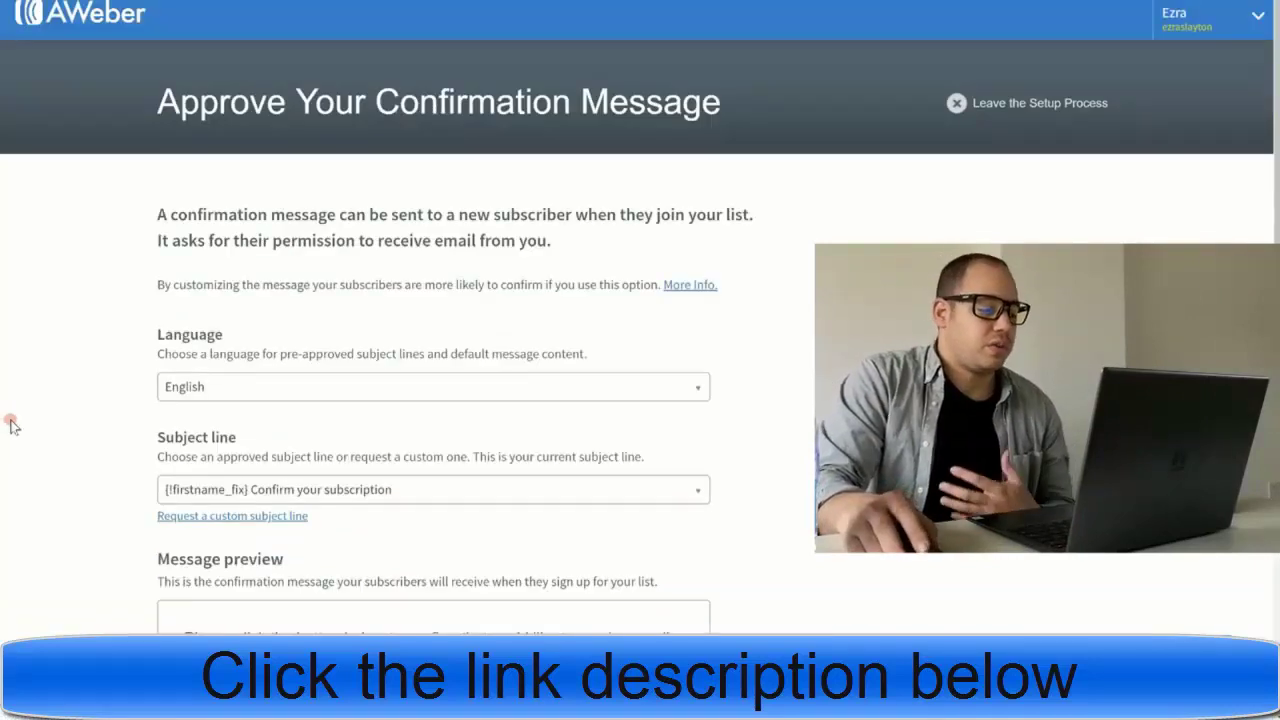
{"action": "scroll", "coordinate": [30, 416], "scroll_direction": "down", "scroll_amount": 1}
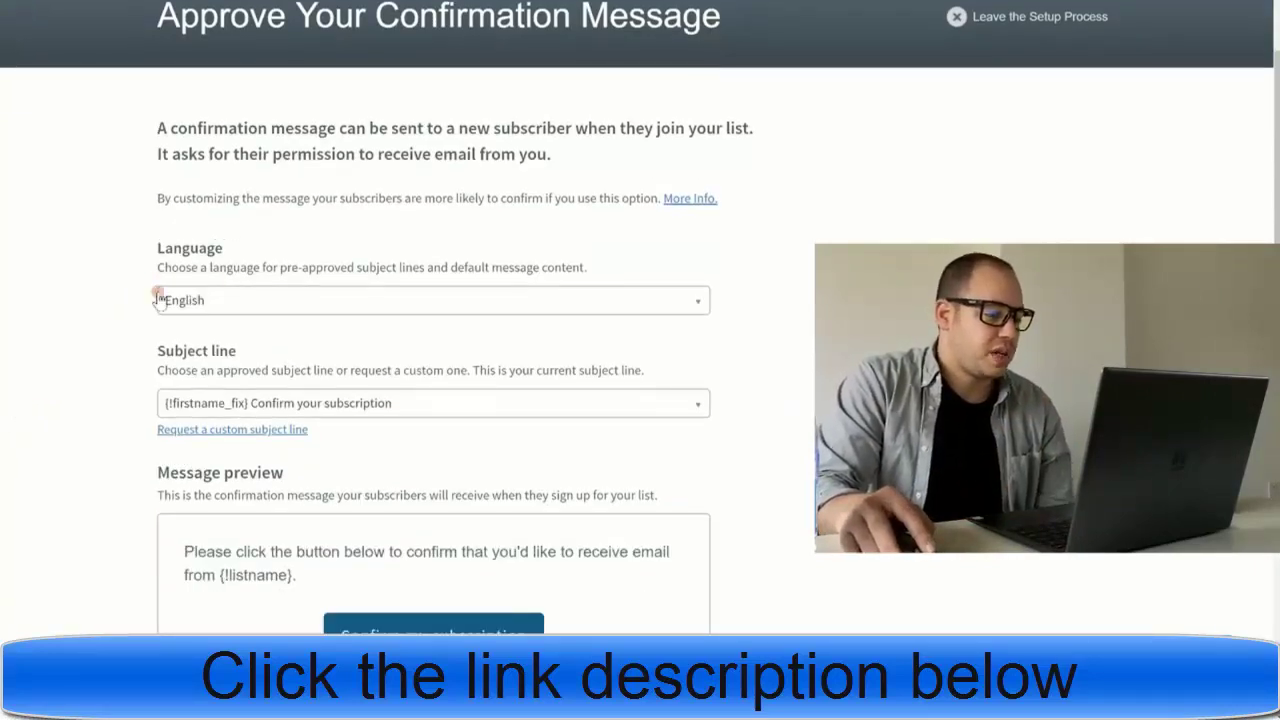
{"action": "scroll", "coordinate": [141, 300], "scroll_direction": "down", "scroll_amount": 3}
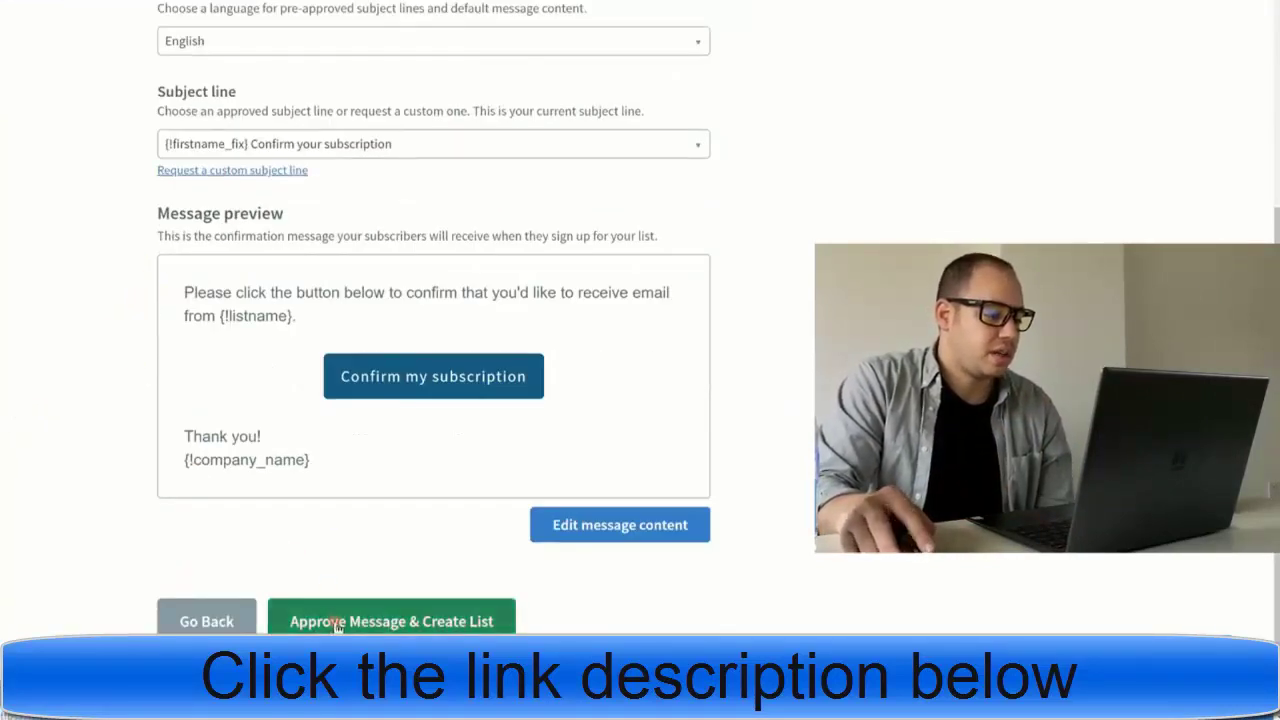
{"action": "scroll", "coordinate": [91, 320], "scroll_direction": "up", "scroll_amount": 2}
{"action": "scroll", "coordinate": [100, 347], "scroll_direction": "down", "scroll_amount": 2}
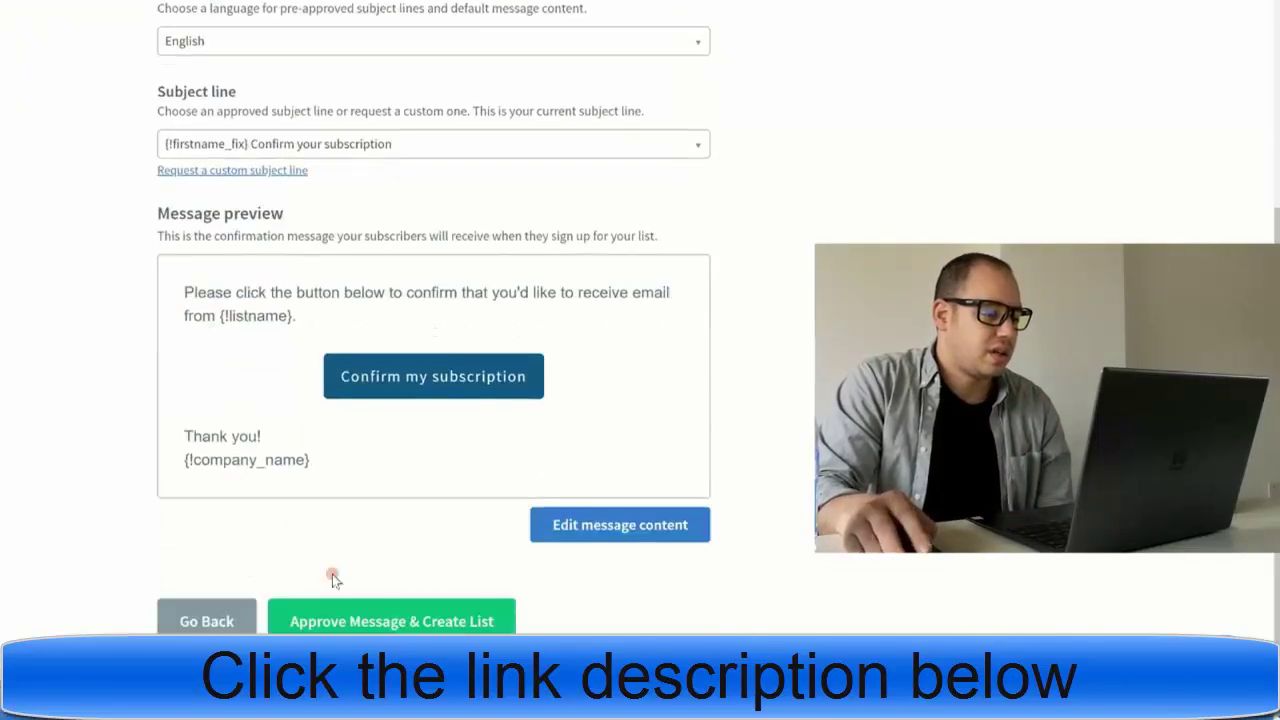
{"action": "scroll", "coordinate": [145, 485], "scroll_direction": "up", "scroll_amount": 2}
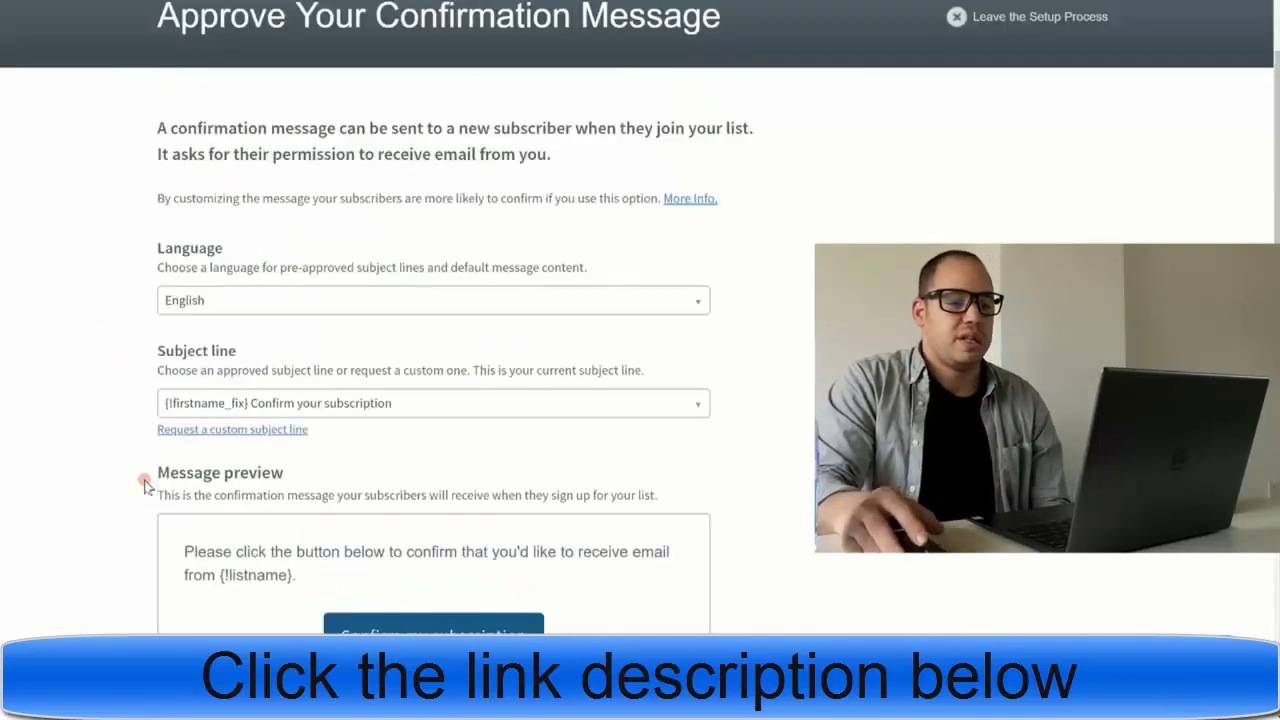
{"action": "scroll", "coordinate": [143, 482], "scroll_direction": "down", "scroll_amount": 4}
{"action": "left_click", "coordinate": [277, 540]}
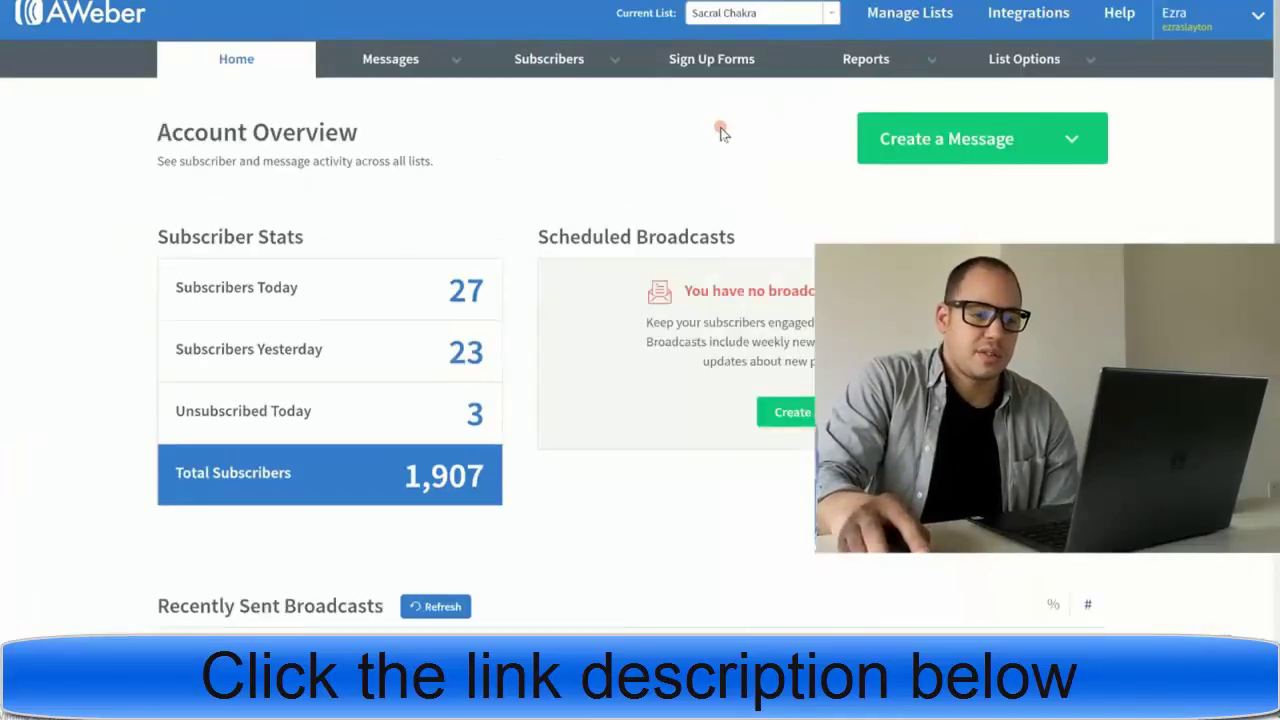
- Turn off confirmed opt-in for sign-up forms on the Sacral Chakra list and save the settings
{"action": "mouse_move", "coordinate": [1043, 65]}
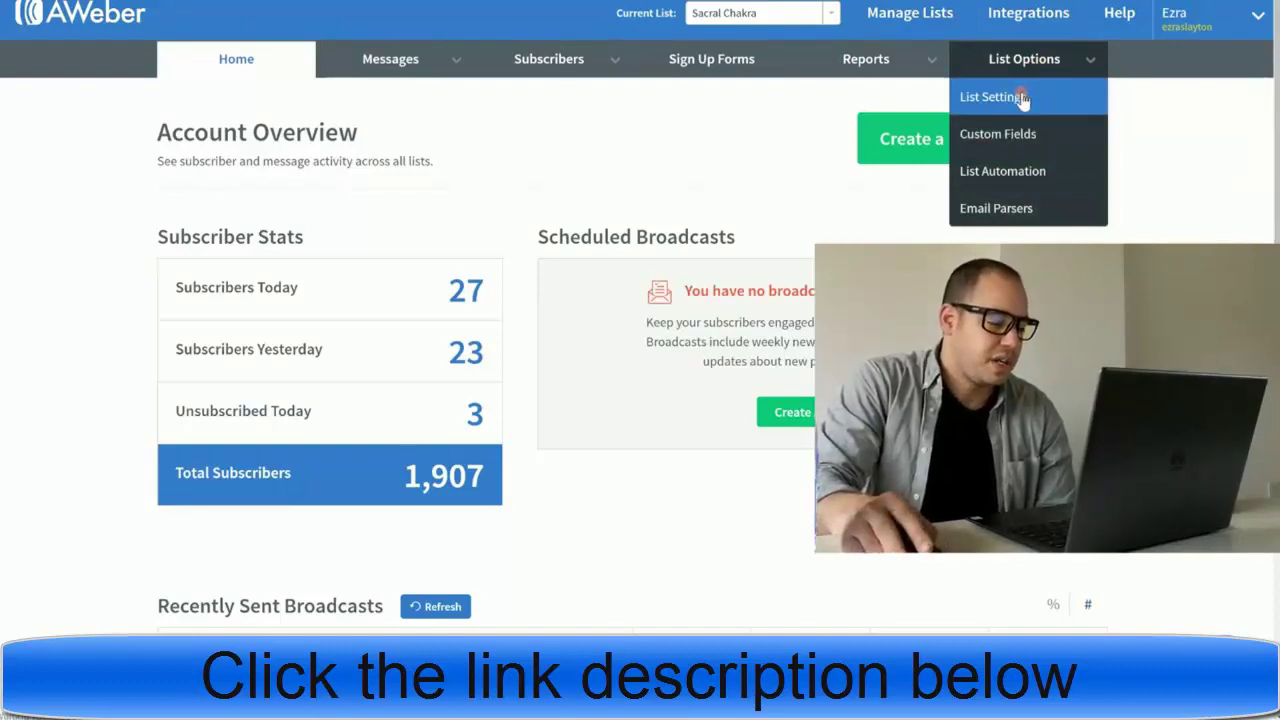
{"action": "left_click", "coordinate": [1023, 97]}
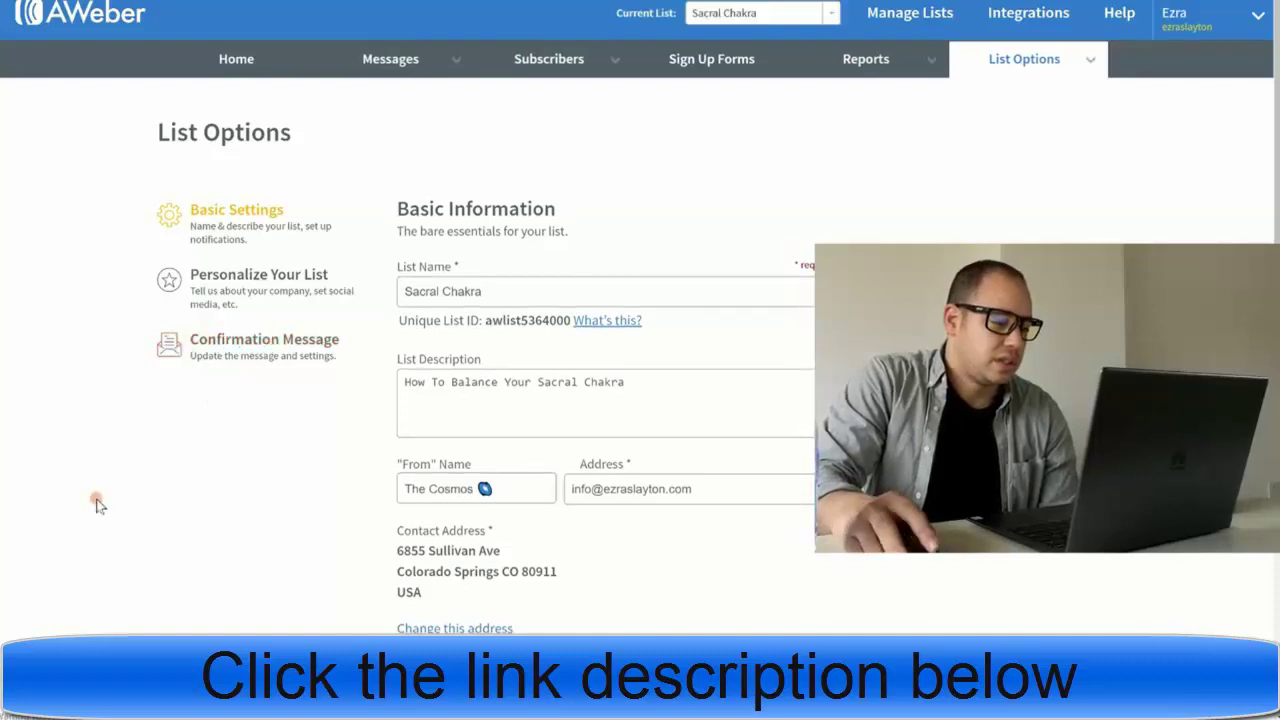
{"action": "scroll", "coordinate": [215, 465], "scroll_direction": "down", "scroll_amount": 5}
{"action": "scroll", "coordinate": [215, 465], "scroll_direction": "up", "scroll_amount": 5}
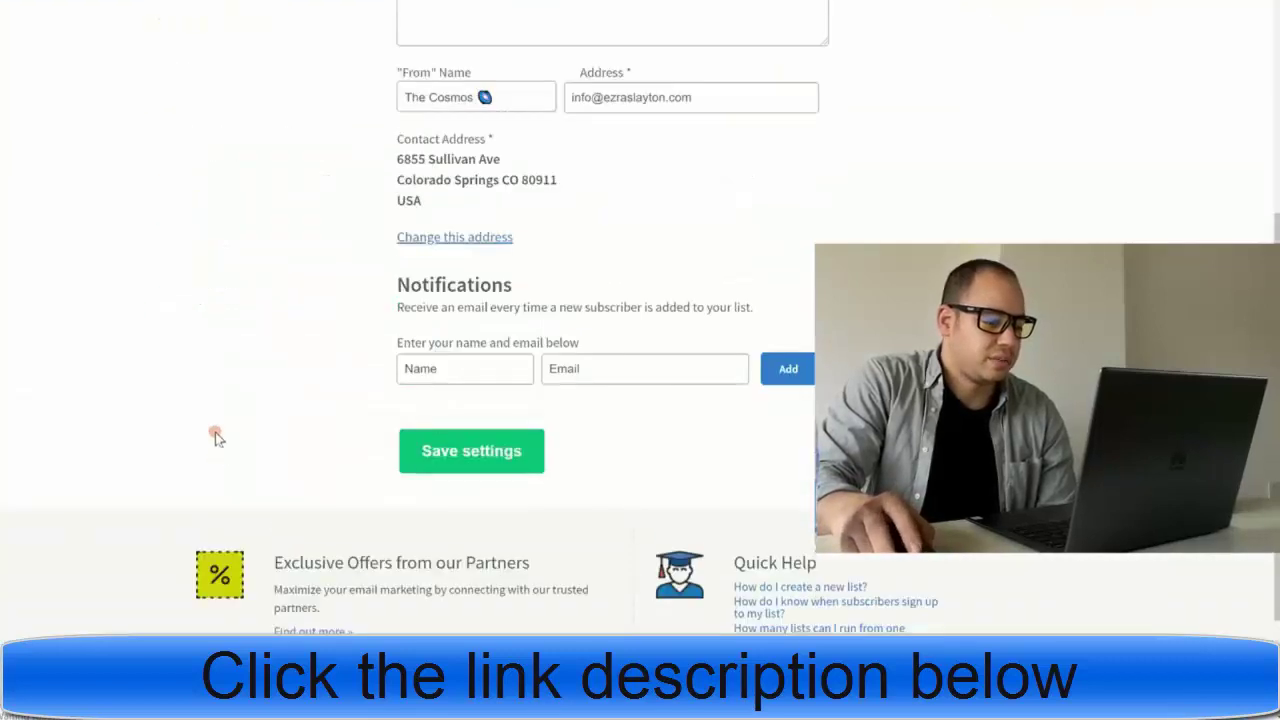
{"action": "left_click", "coordinate": [227, 305]}
{"action": "scroll", "coordinate": [320, 449], "scroll_direction": "down", "scroll_amount": 8}
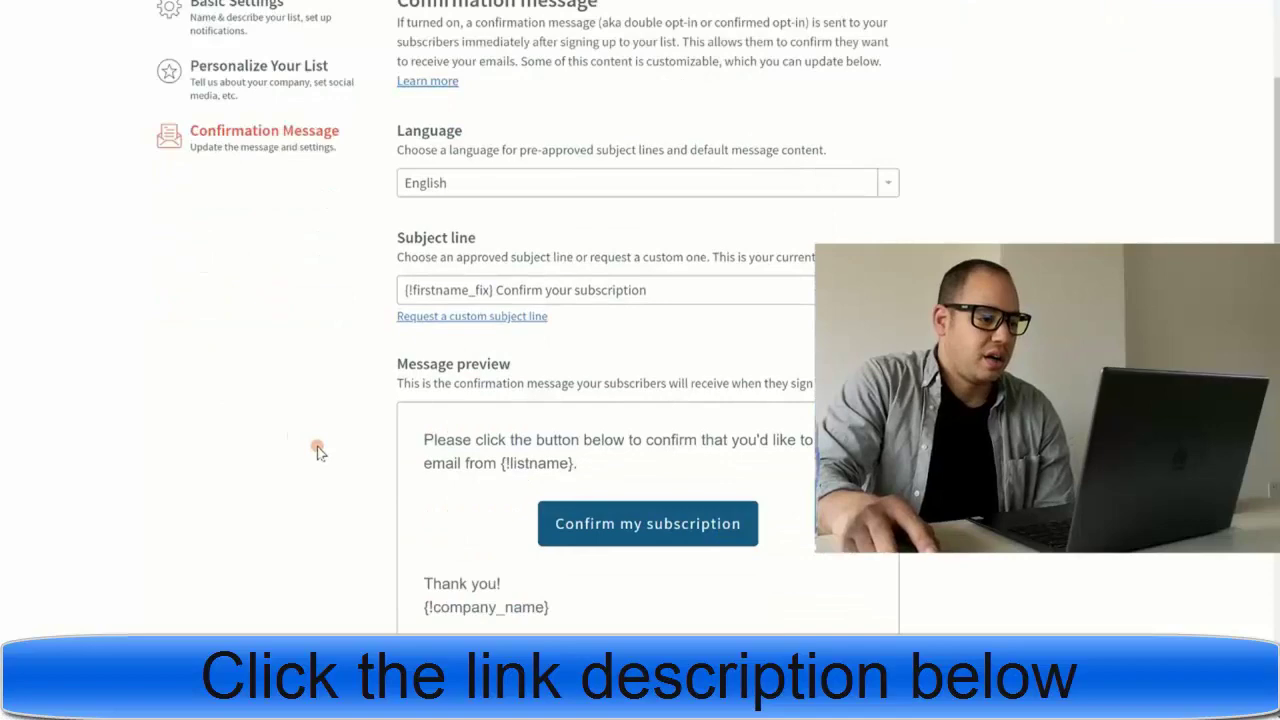
{"action": "left_click", "coordinate": [445, 252]}
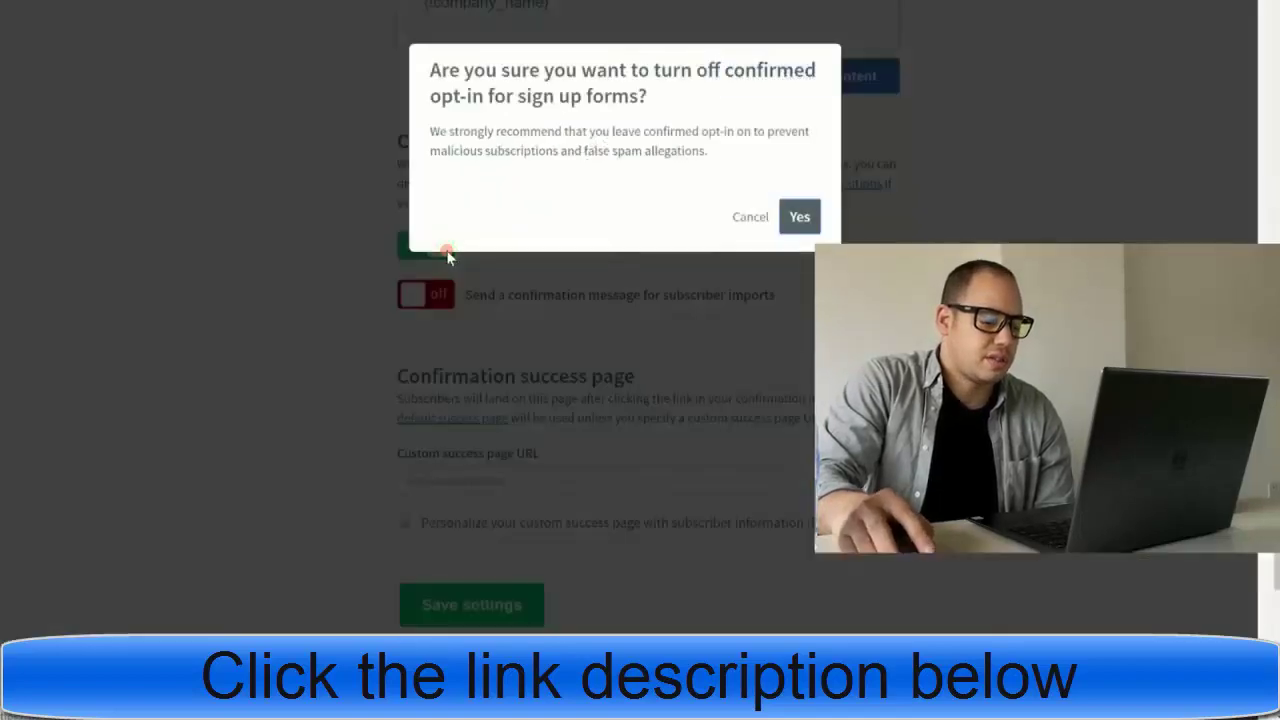
{"action": "left_click", "coordinate": [800, 218]}
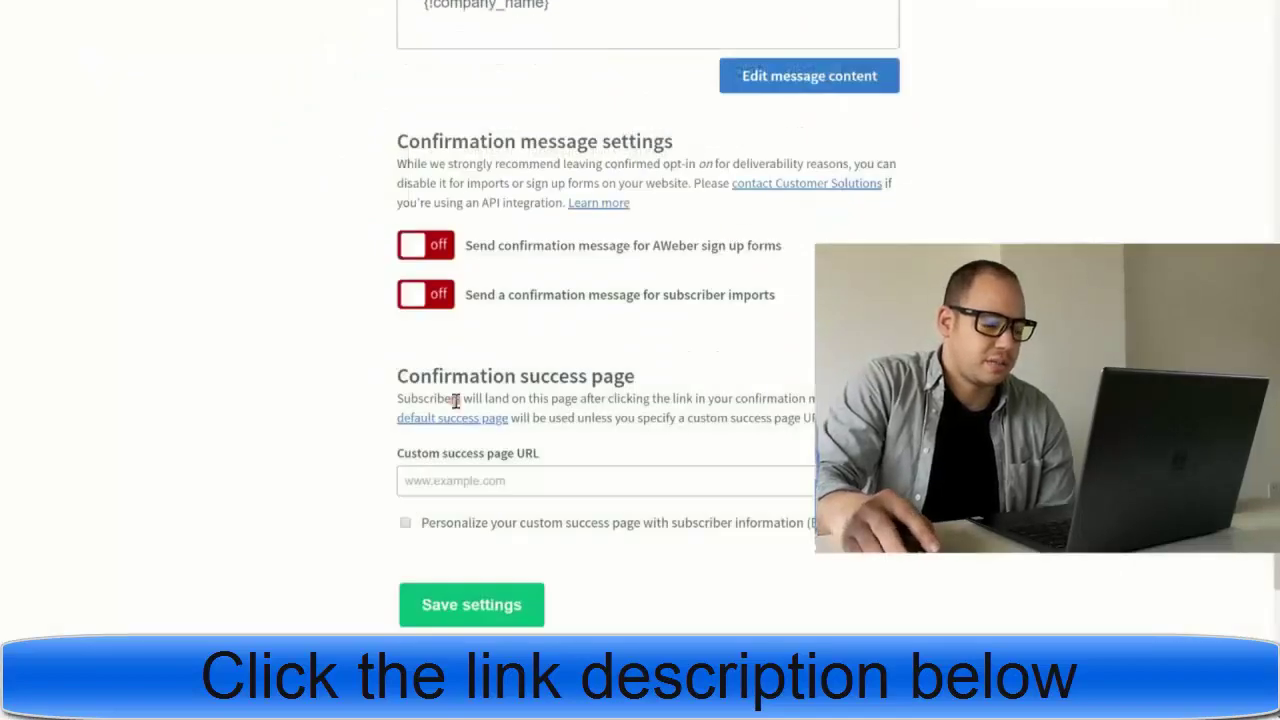
{"action": "left_click", "coordinate": [447, 607]}
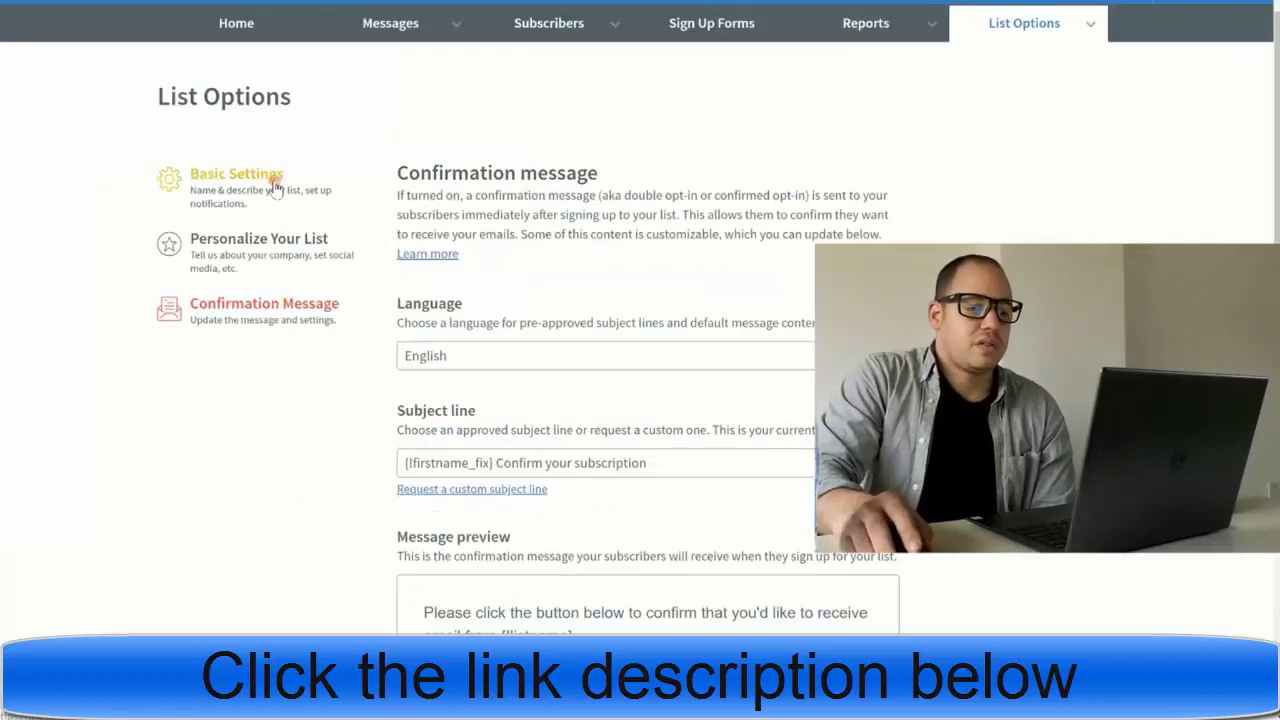
{"action": "scroll", "coordinate": [940, 130], "scroll_direction": "up", "scroll_amount": 1}
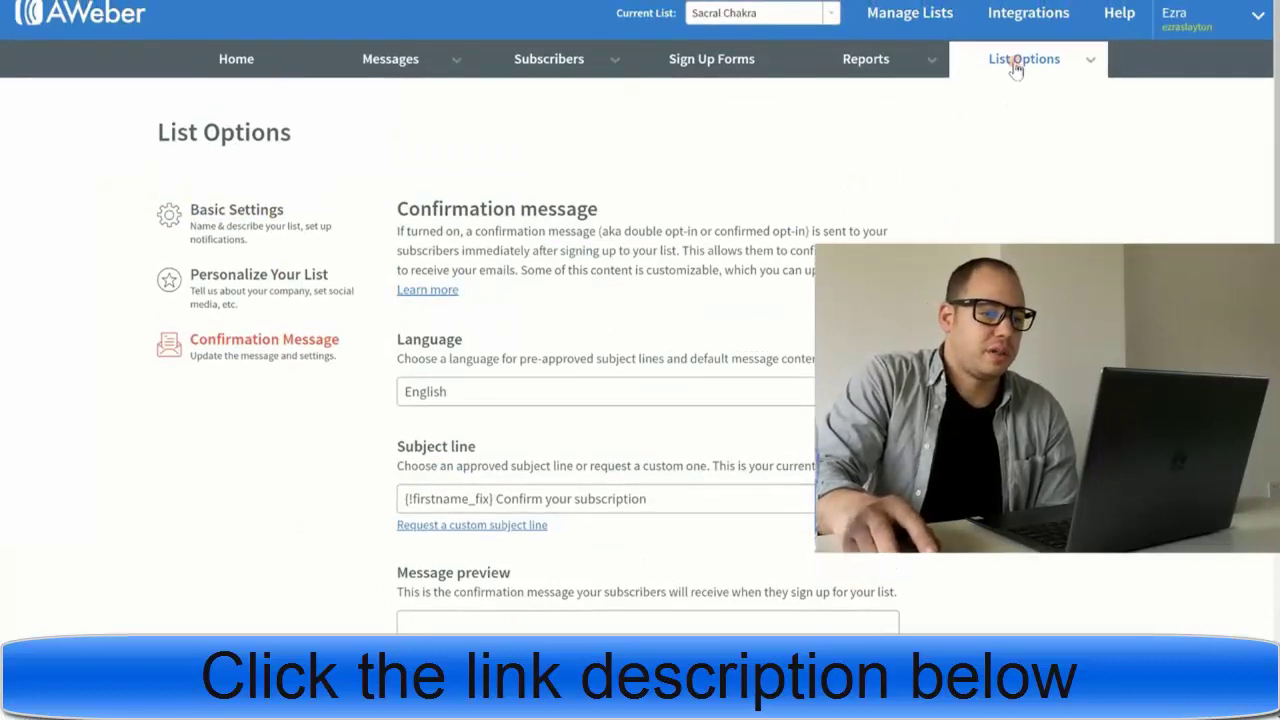
{"action": "left_click", "coordinate": [266, 63]}
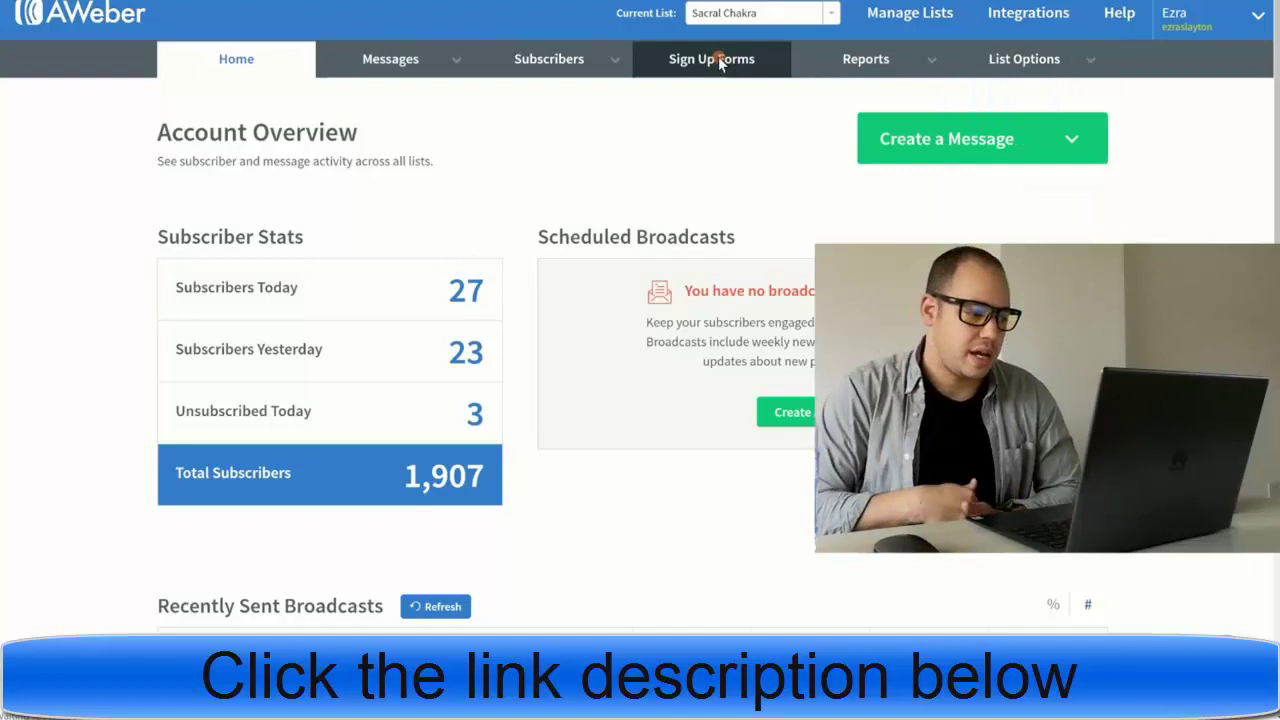
{"action": "left_click", "coordinate": [720, 60]}
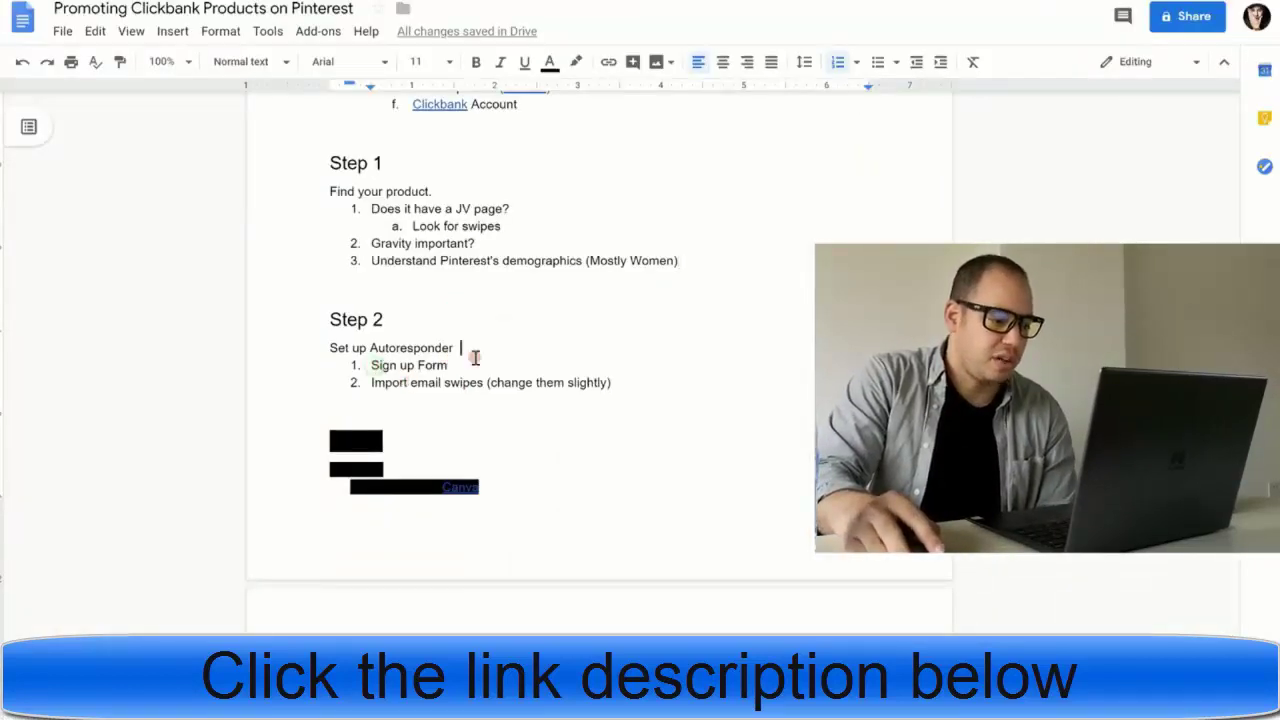
{"action": "left_click_drag", "start_coordinate": [475, 357], "coordinate": [430, 363]}
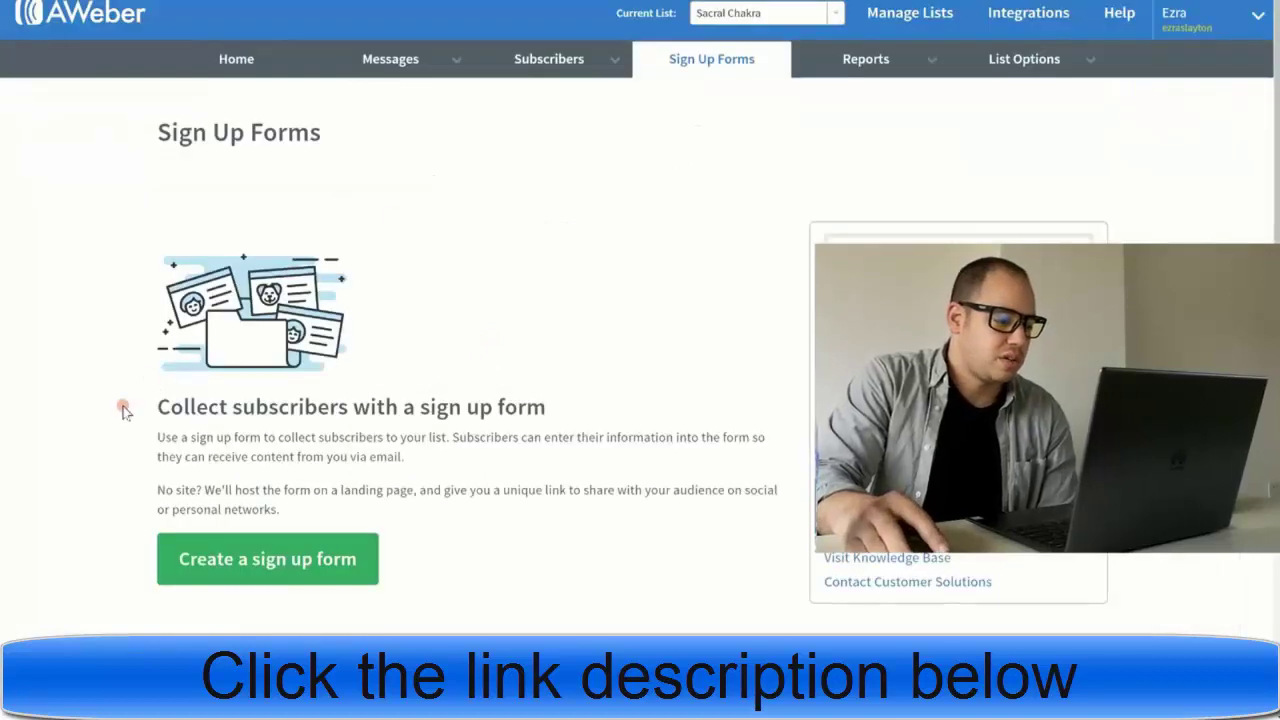
- Create a new sign-up form and delete its Name field, privacy line, powered-by line and footer
{"action": "scroll", "coordinate": [123, 410], "scroll_direction": "down", "scroll_amount": 2}
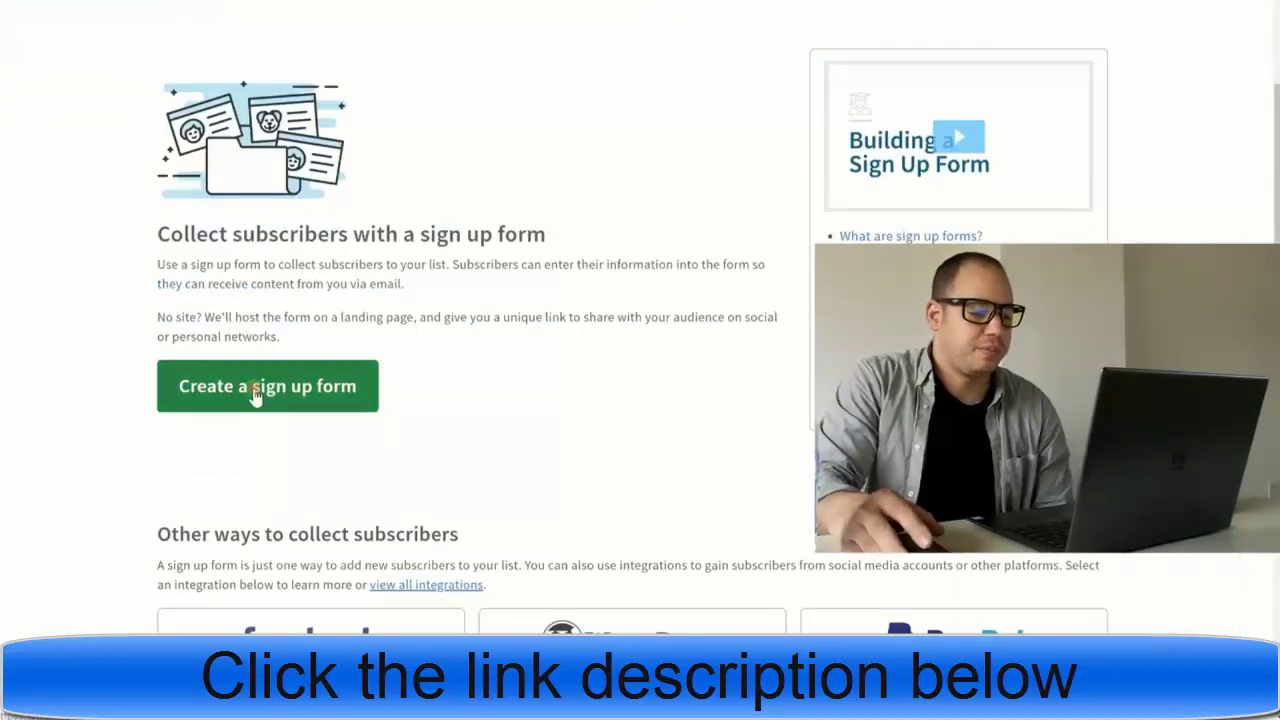
{"action": "left_click", "coordinate": [257, 392]}
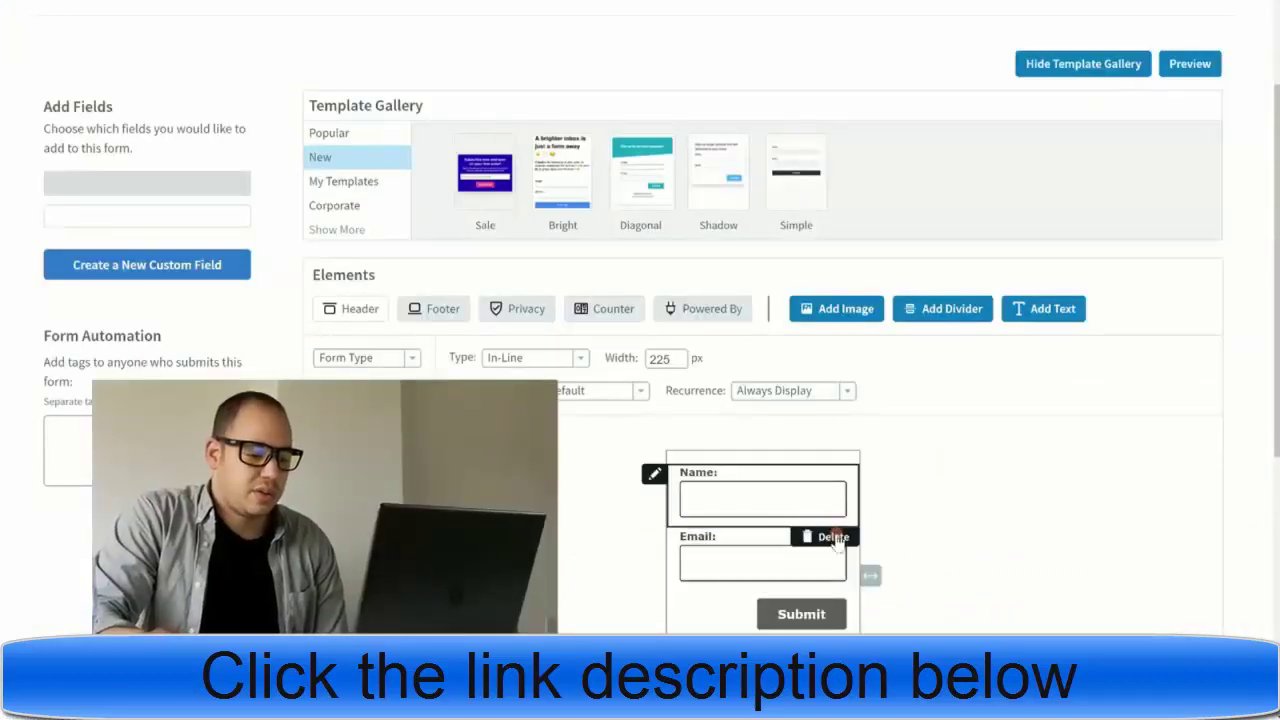
{"action": "left_click", "coordinate": [833, 537]}
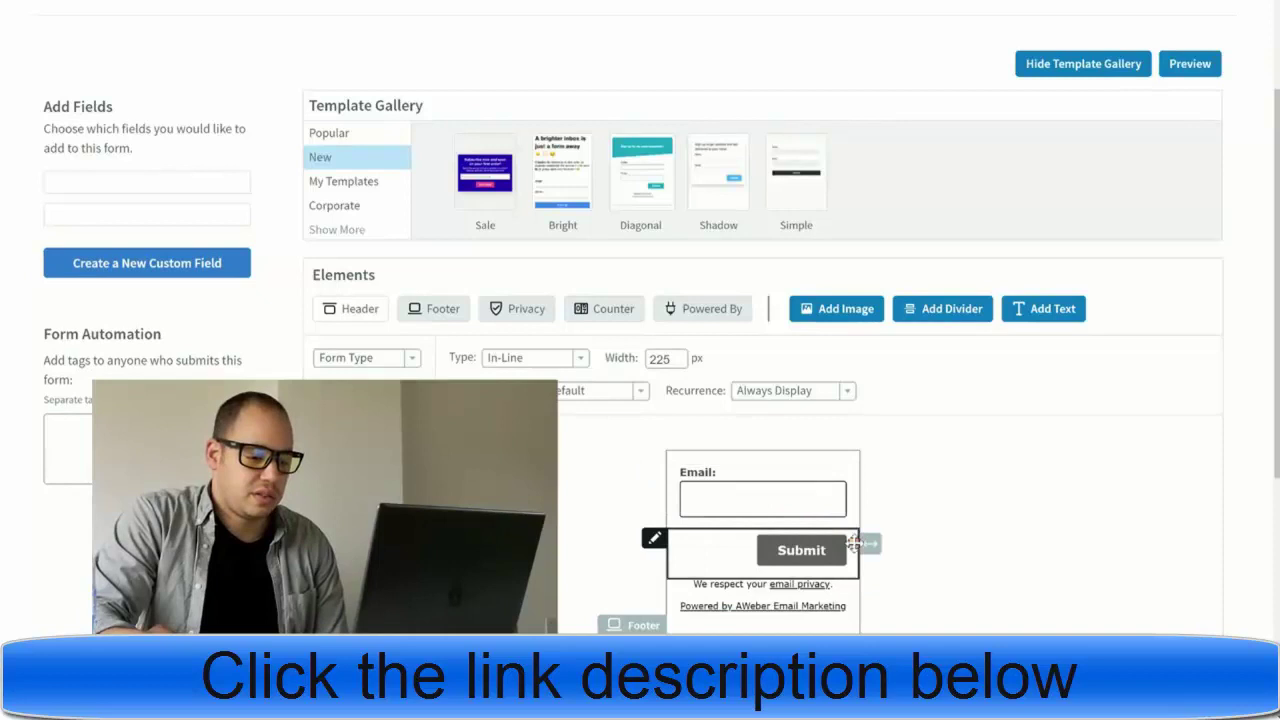
{"action": "left_click", "coordinate": [829, 600]}
{"action": "left_click", "coordinate": [832, 606]}
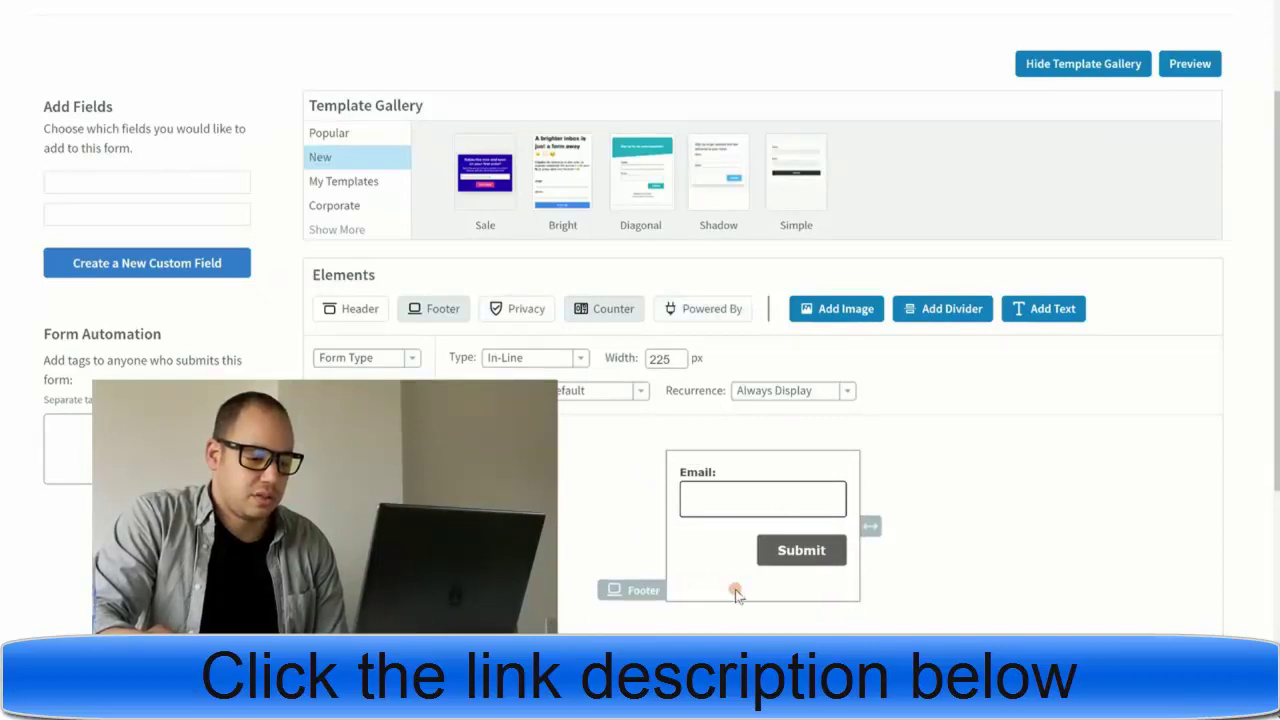
{"action": "left_click", "coordinate": [812, 610]}
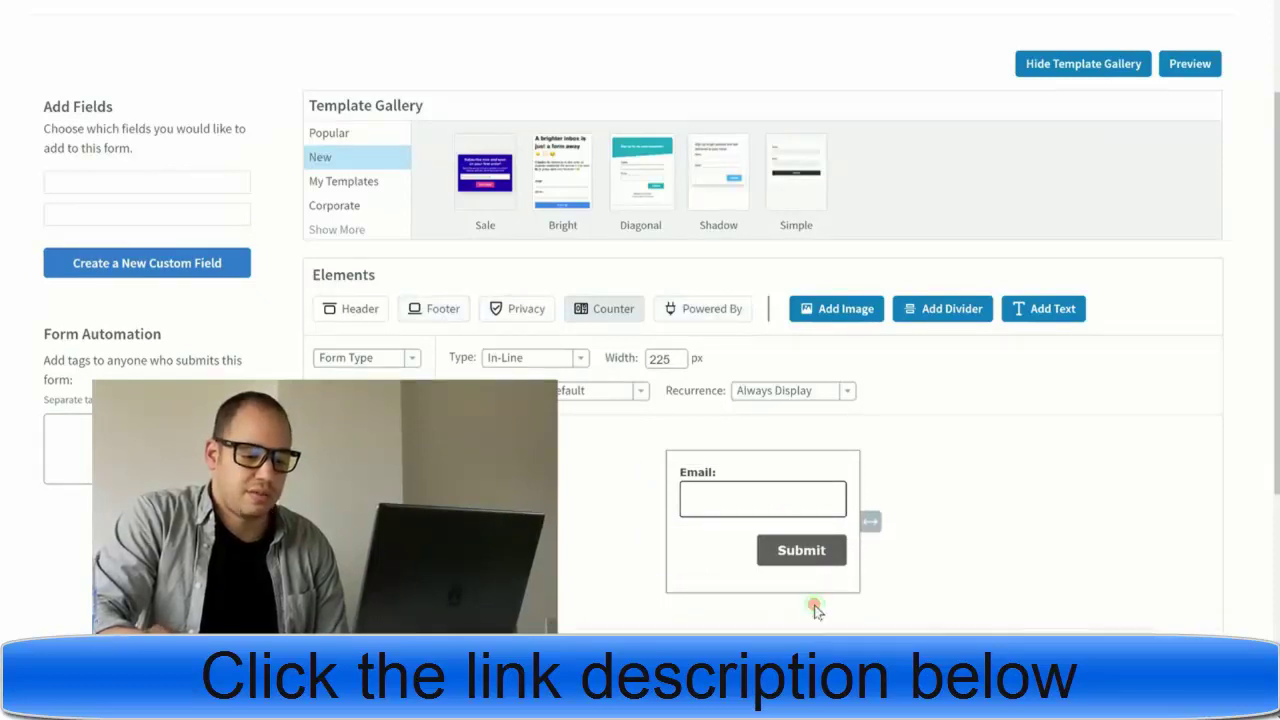
- Save the email-only form and move on to its Settings step
{"action": "left_click", "coordinate": [998, 655]}
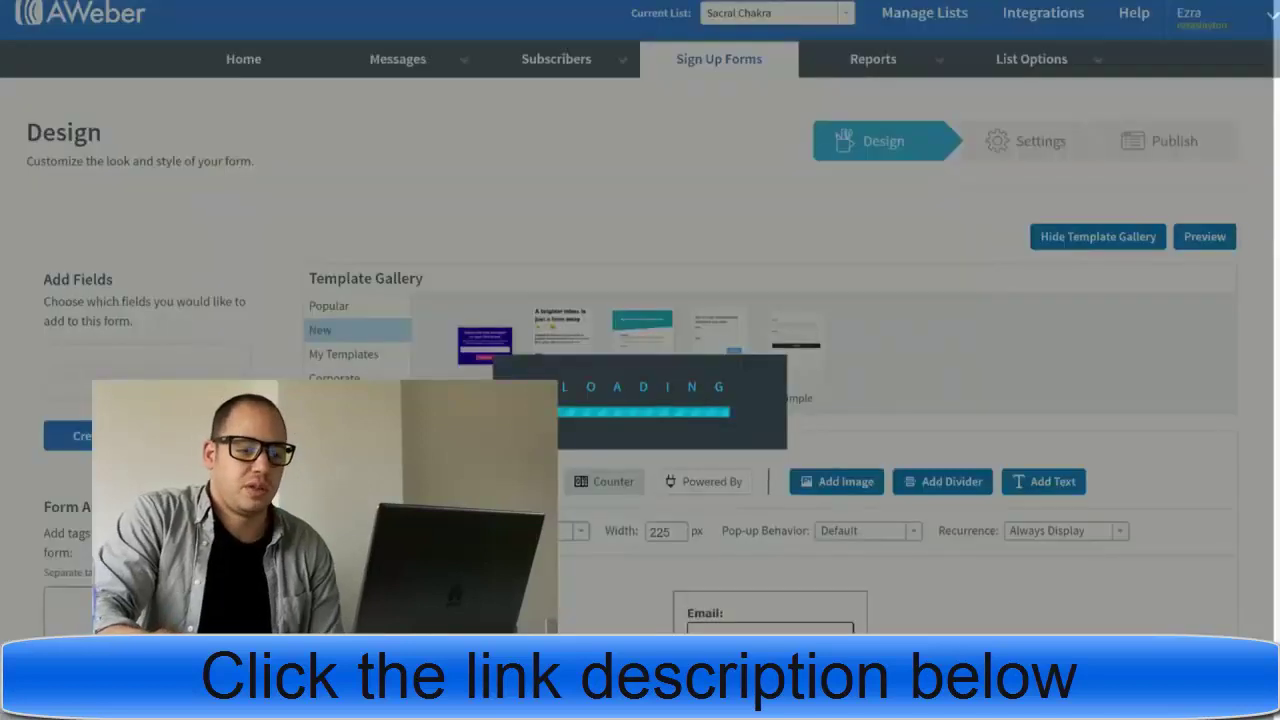
{"action": "scroll", "coordinate": [1063, 457], "scroll_direction": "down", "scroll_amount": 3}
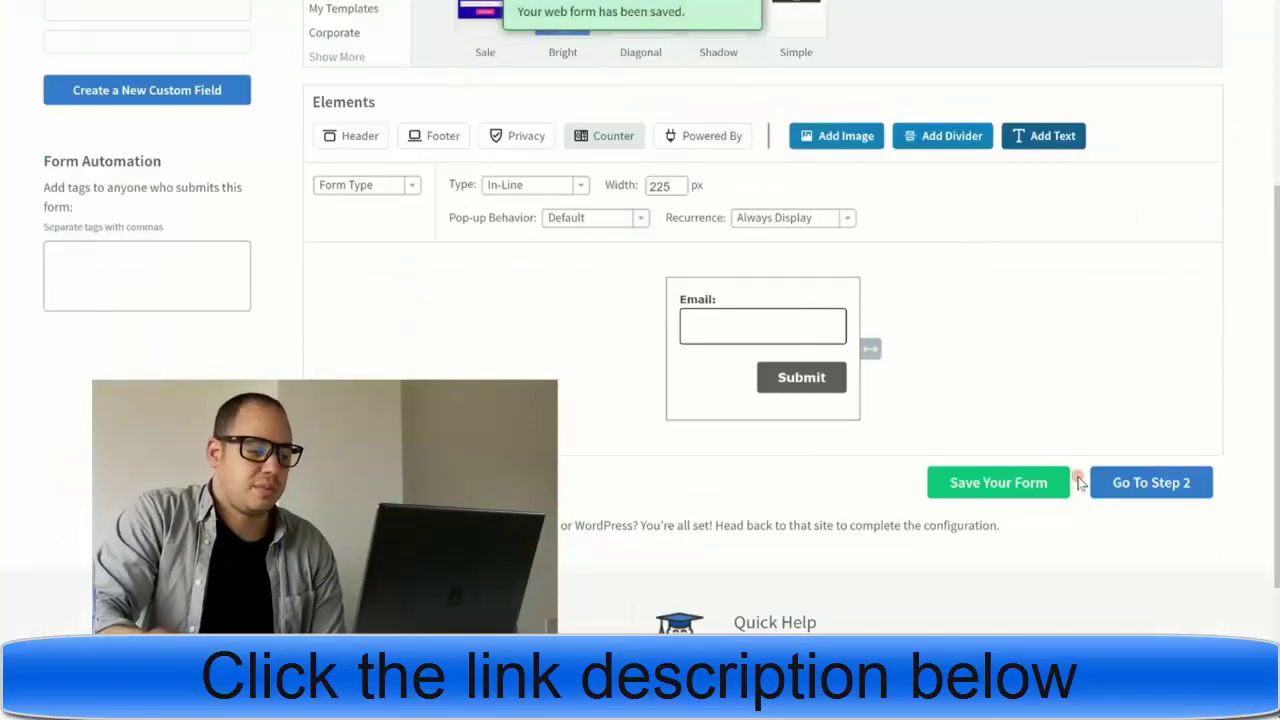
{"action": "left_click", "coordinate": [1149, 486]}
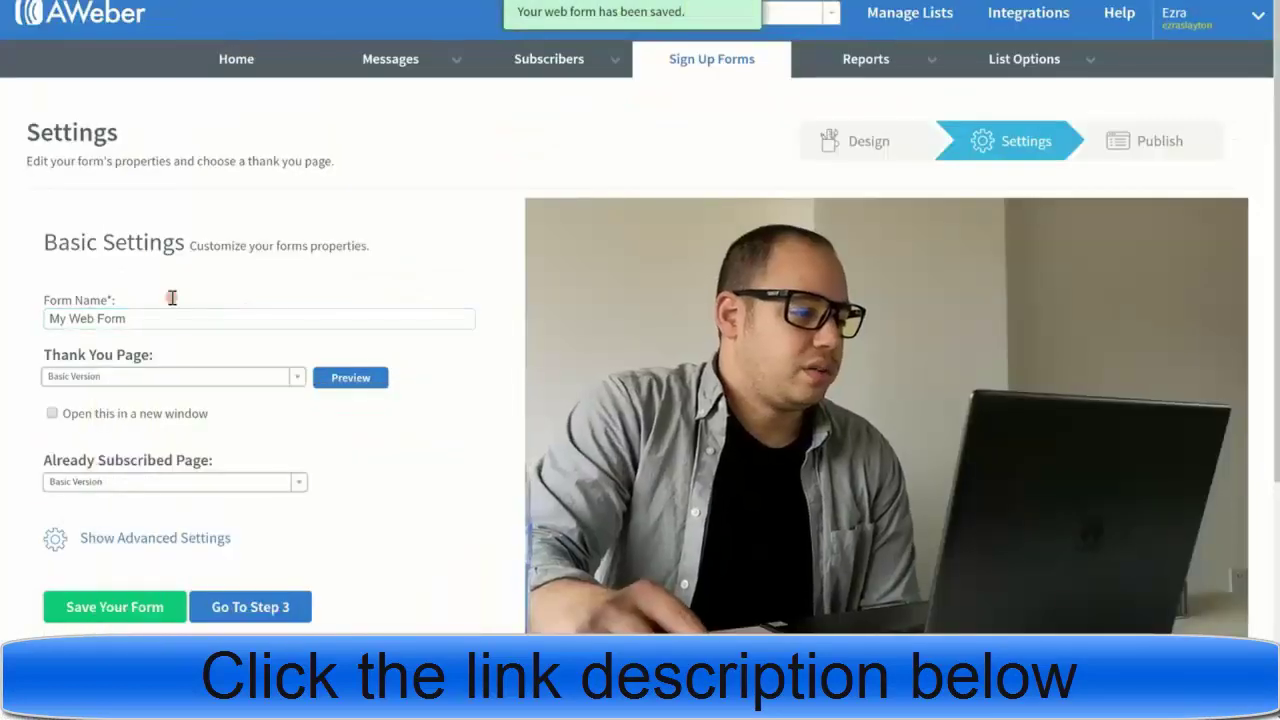
- Name the form 'Balance Your Chakra' and set its thank-you page to Custom Page
{"action": "left_click", "coordinate": [157, 320]}
{"action": "left_click_drag", "start_coordinate": [157, 320], "coordinate": [12, 324]}
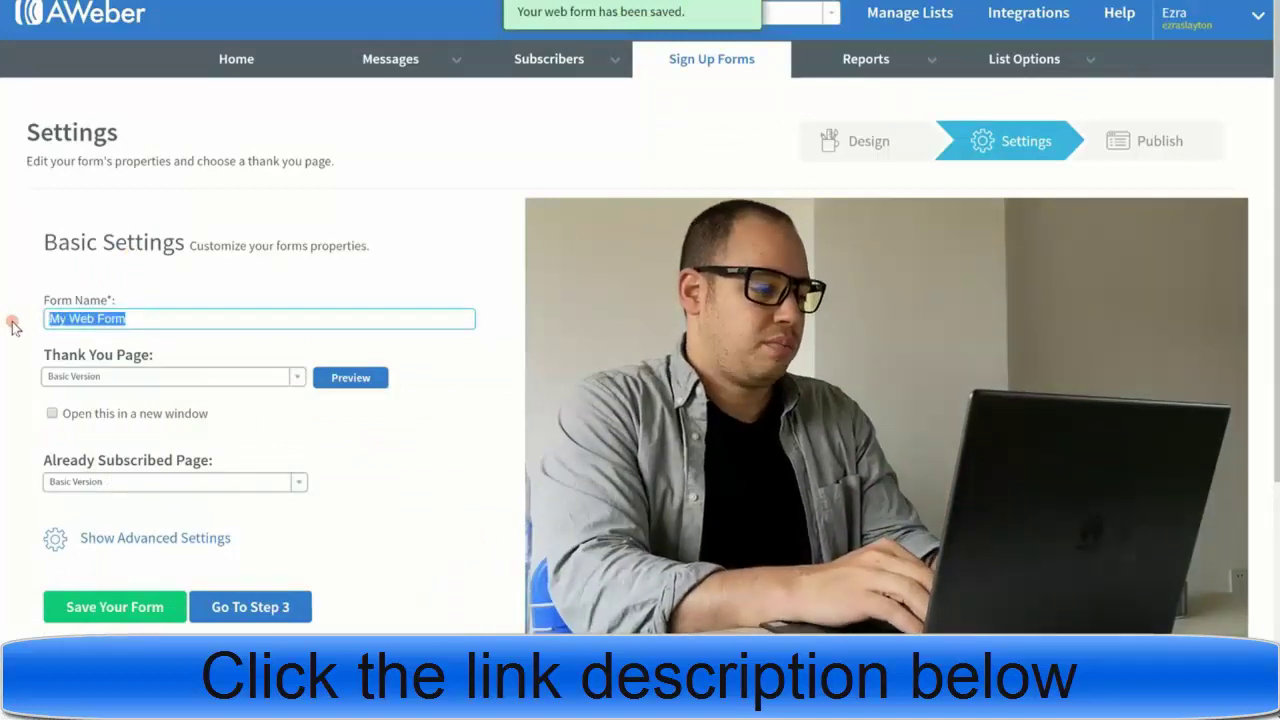
{"action": "type", "text": "B"}
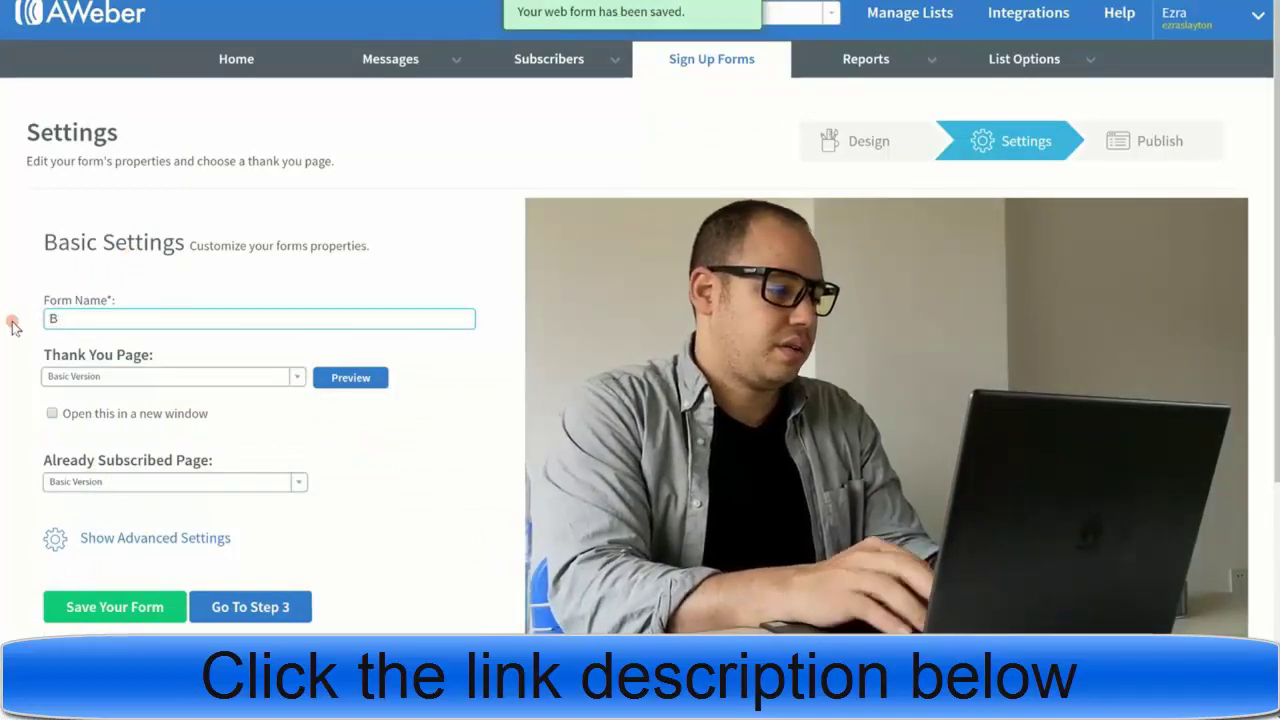
{"action": "type", "text": "alan"}
{"action": "key", "text": "BackSpace"}
{"action": "key", "text": "BackSpace"}
{"action": "type", "text": "lance "}
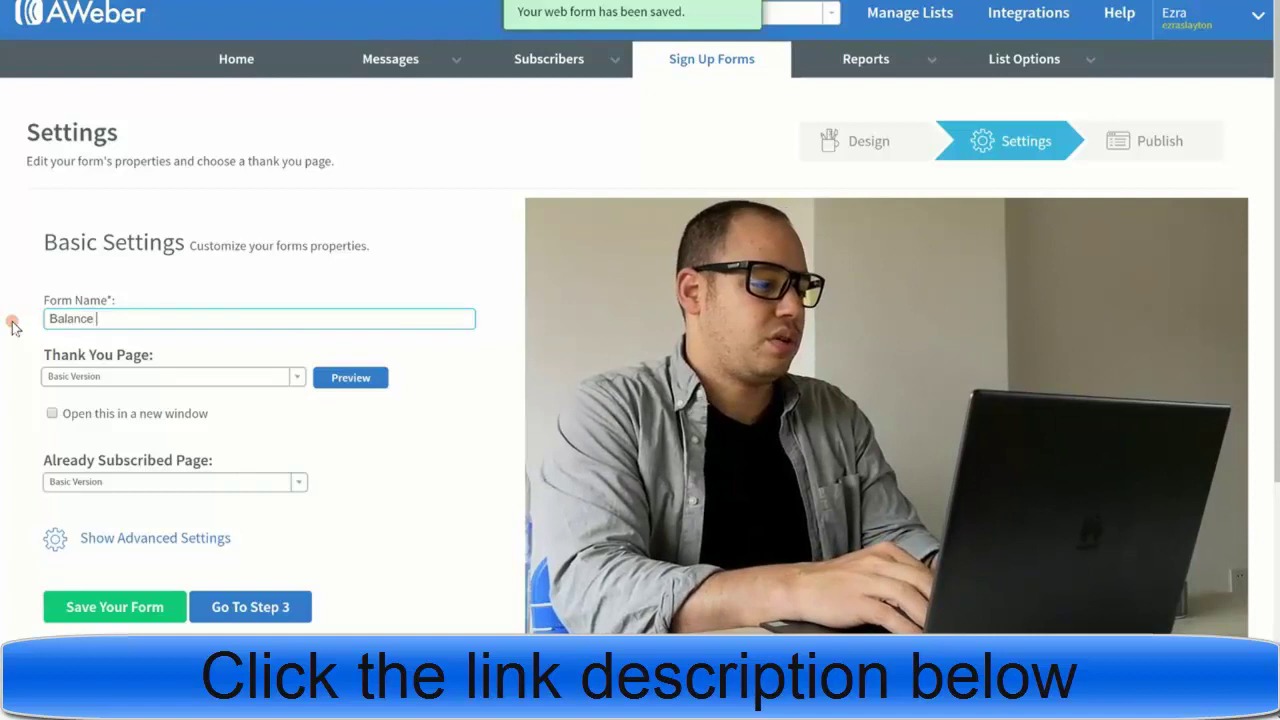
{"action": "type", "text": "Your C"}
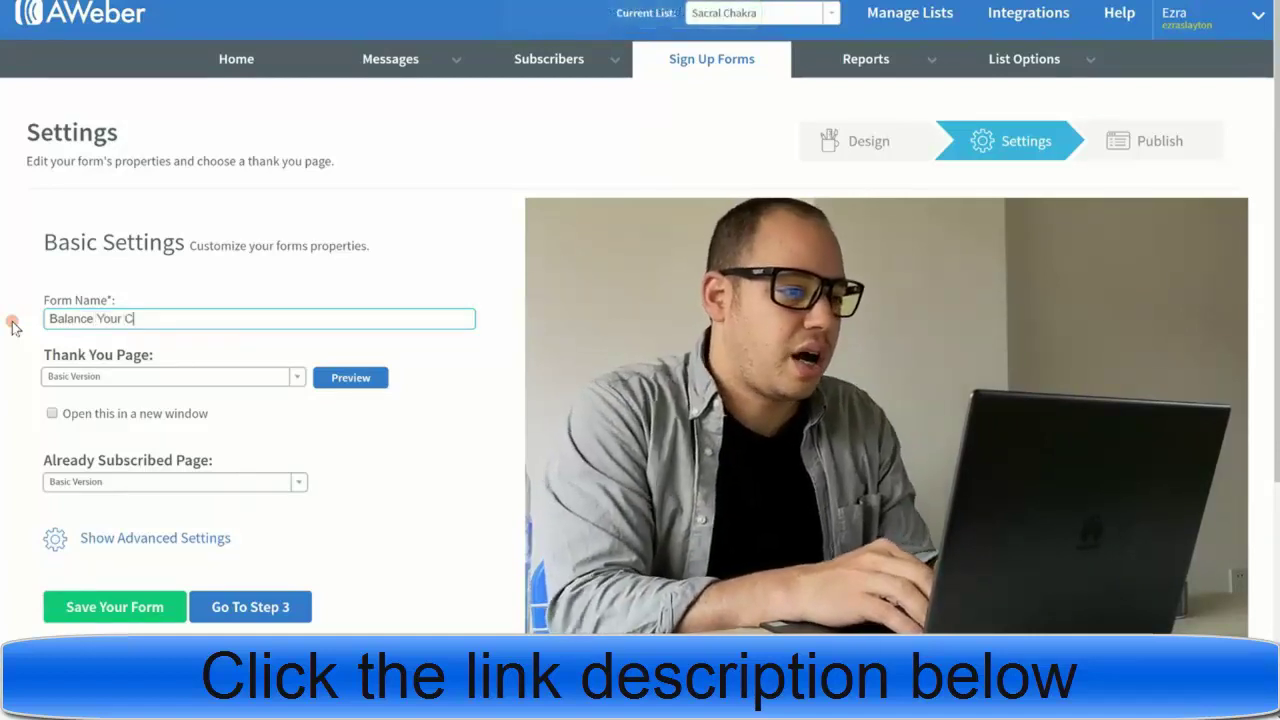
{"action": "type", "text": "hakra"}
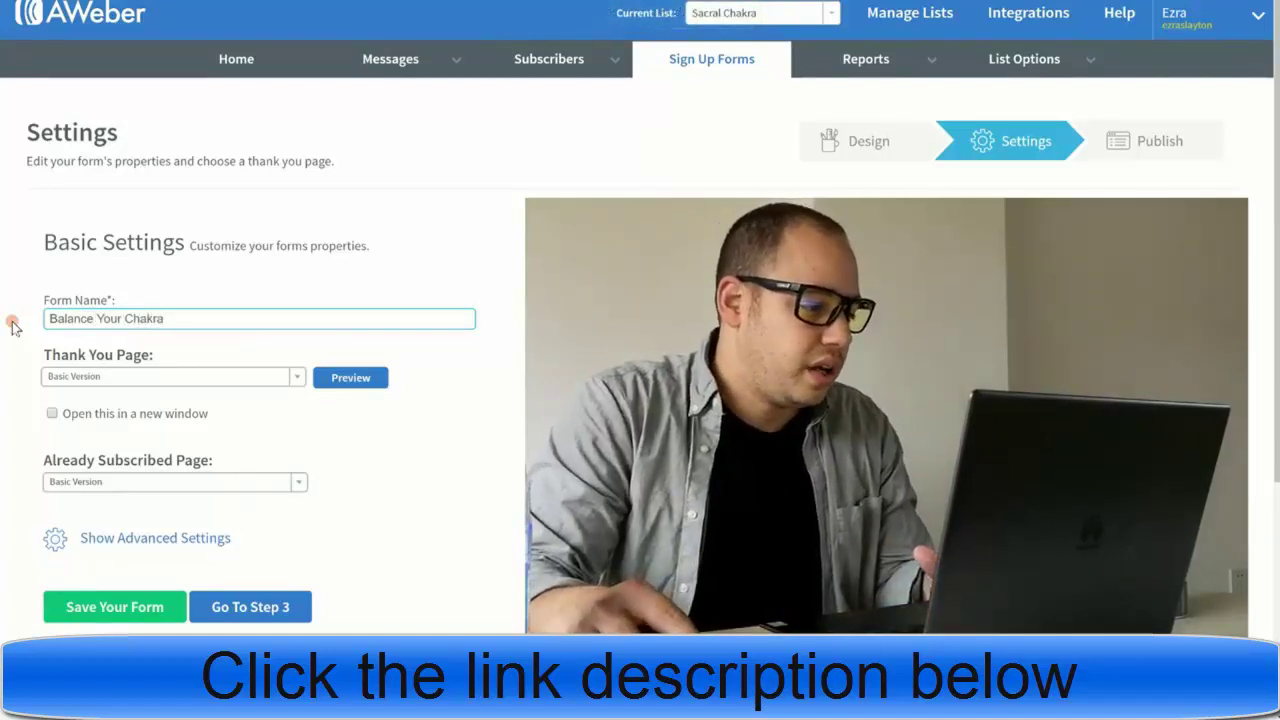
{"action": "left_click", "coordinate": [165, 378]}
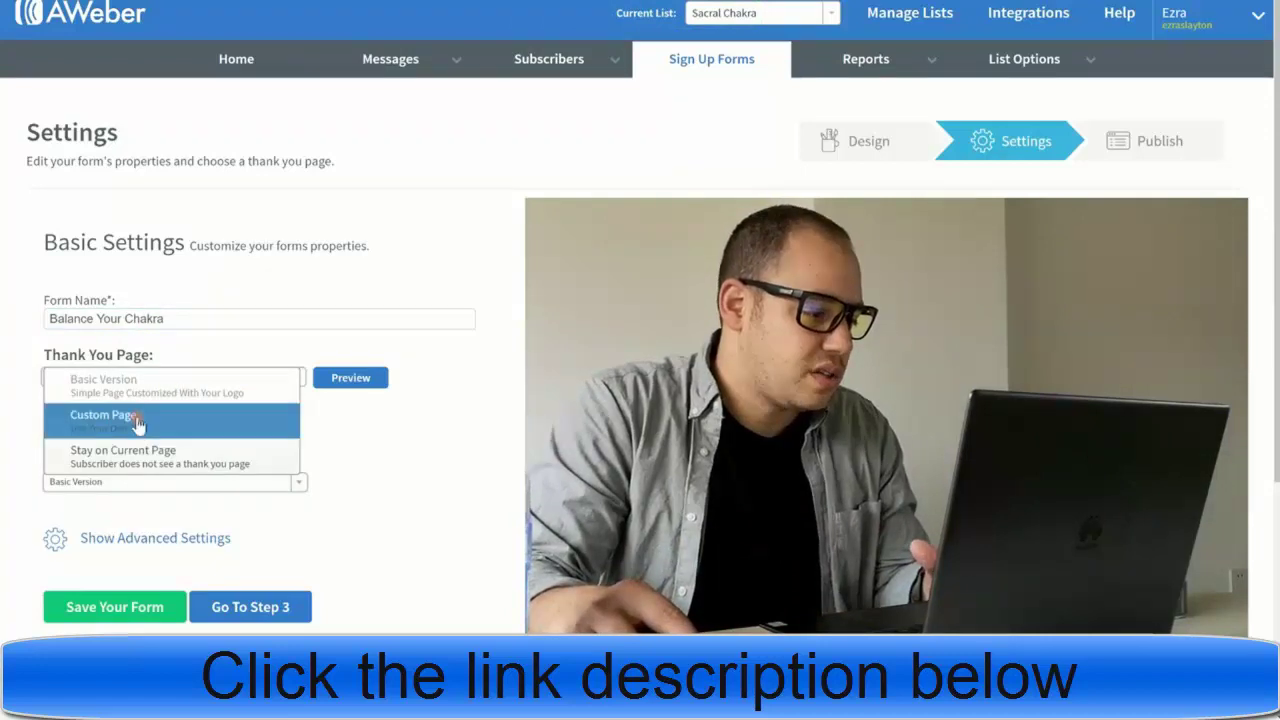
{"action": "left_click", "coordinate": [192, 424]}
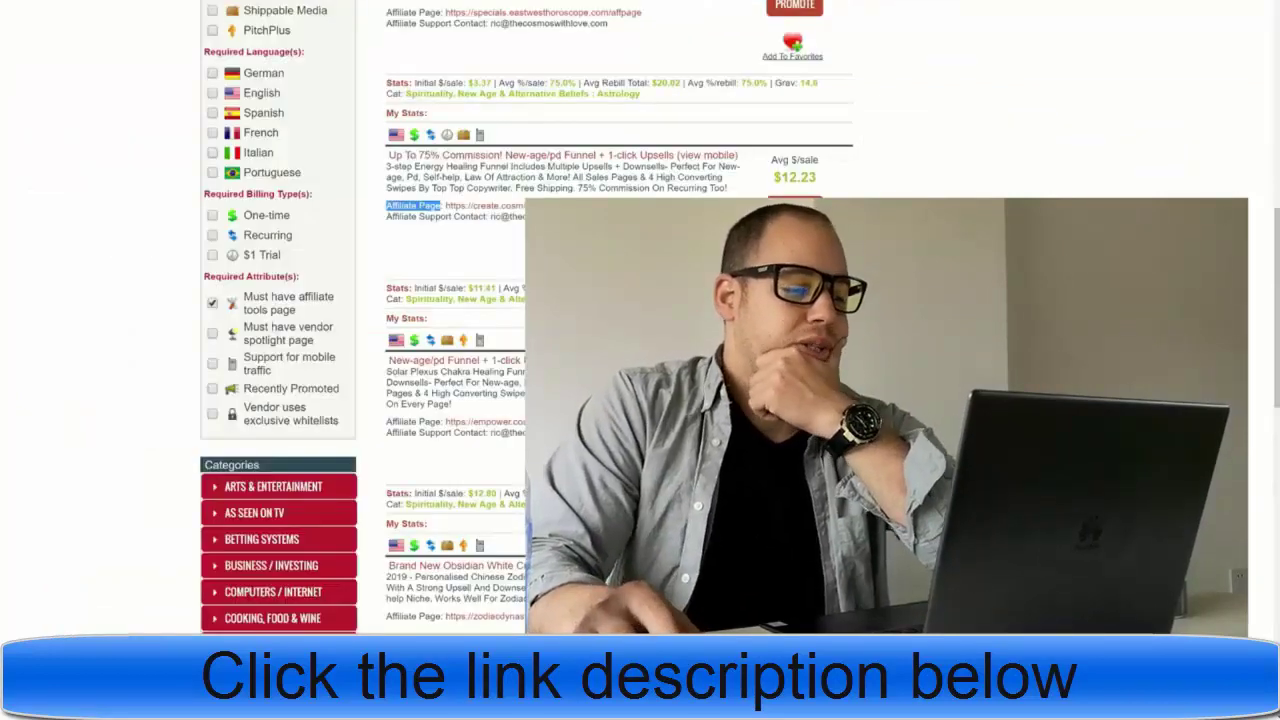
- Promote the 75% commission New-age funnel product and copy its encrypted HopLink
{"action": "scroll", "coordinate": [526, 318], "scroll_direction": "down", "scroll_amount": 4}
{"action": "scroll", "coordinate": [526, 318], "scroll_direction": "up", "scroll_amount": 3}
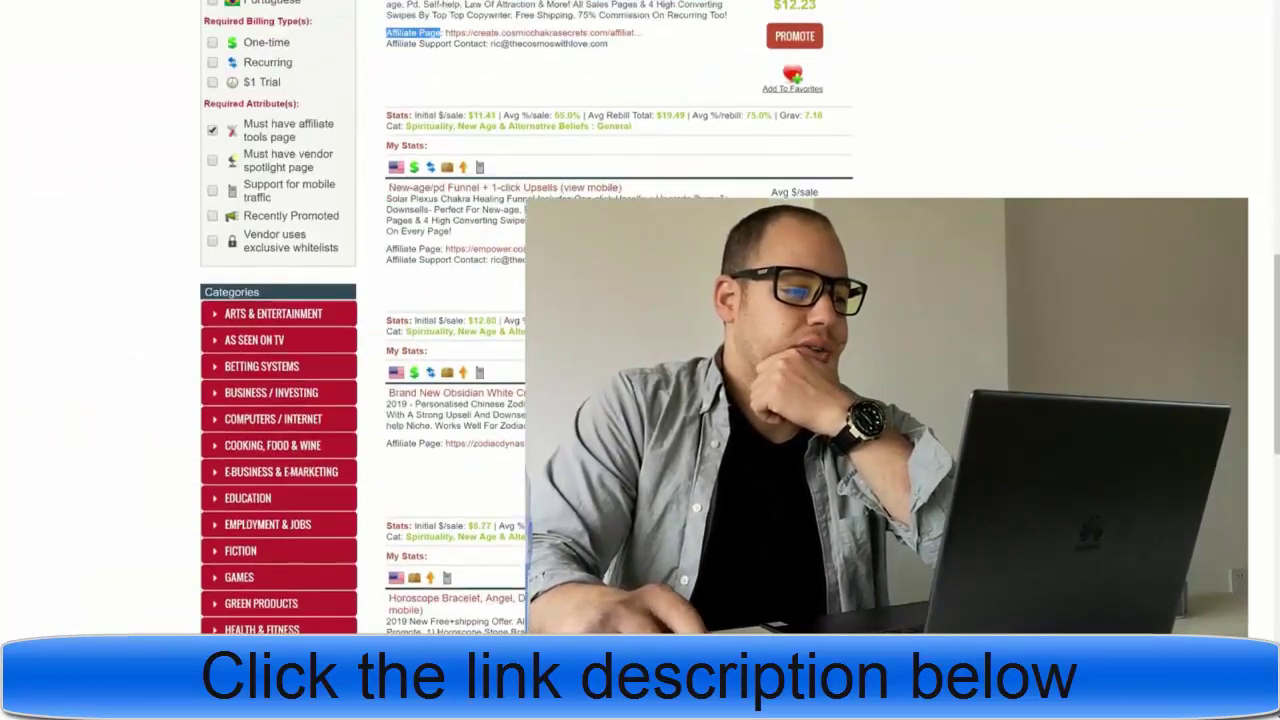
{"action": "scroll", "coordinate": [488, 185], "scroll_direction": "up", "scroll_amount": 2}
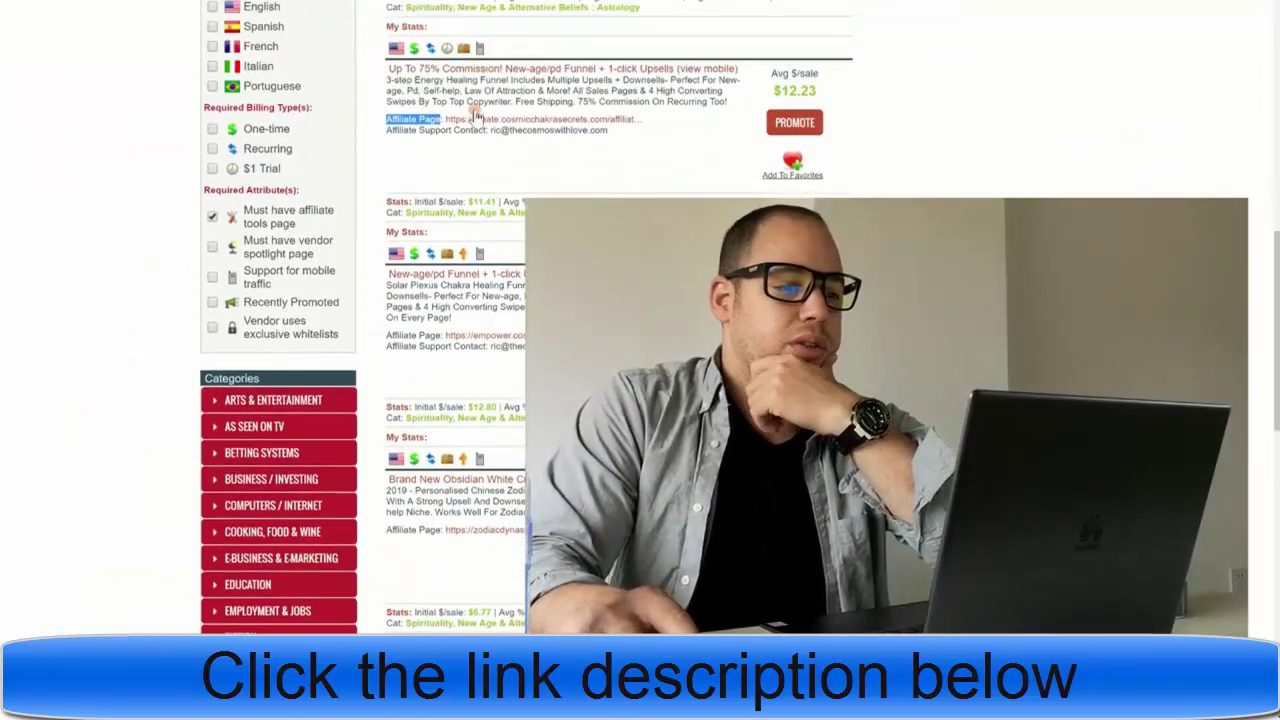
{"action": "left_click", "coordinate": [793, 122]}
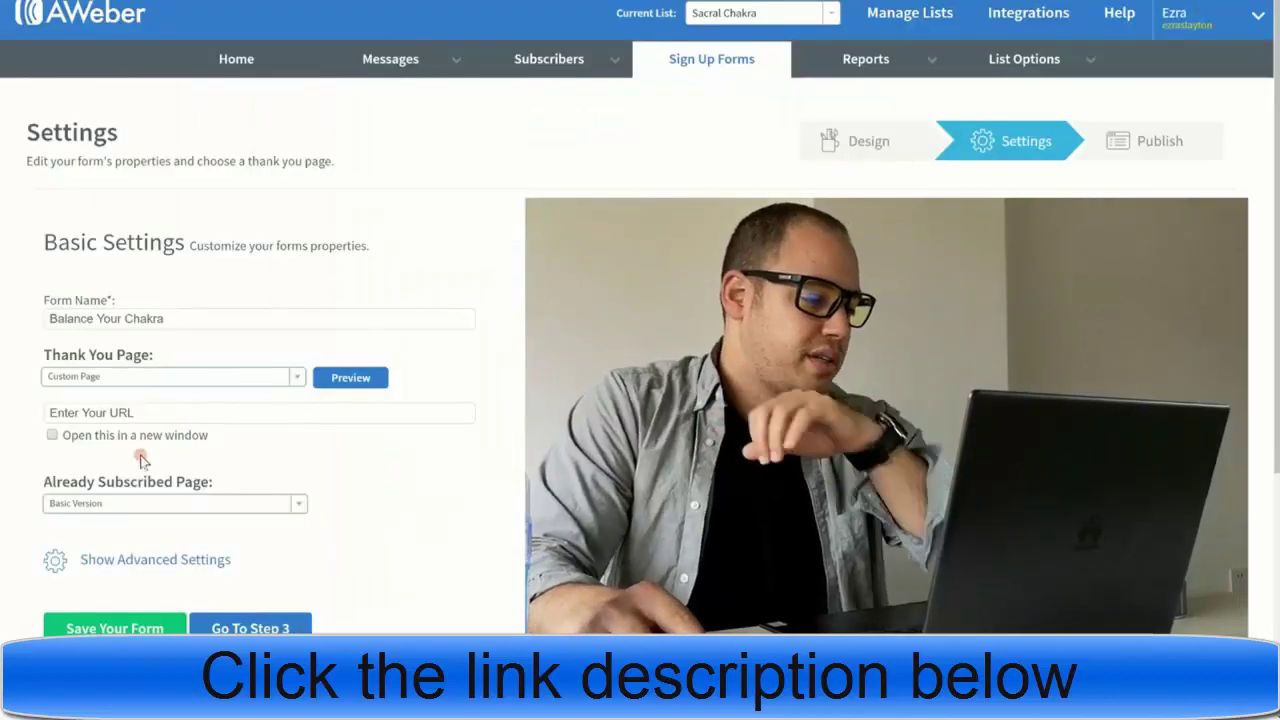
- Set the AWeber form's Thank You Page URL to the pasted ClickBank HopLink
{"action": "left_click", "coordinate": [113, 418]}
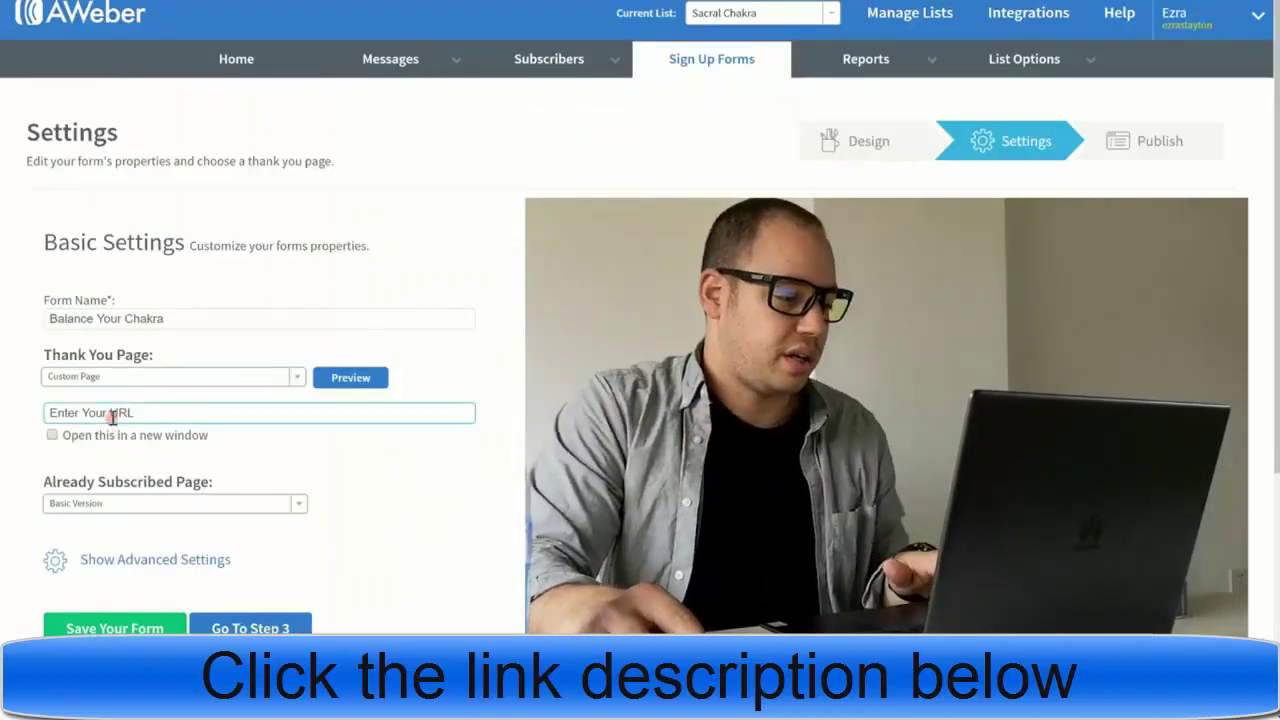
{"action": "type", "text": "https://"}
{"action": "left_click_drag", "start_coordinate": [117, 414], "coordinate": [13, 400]}
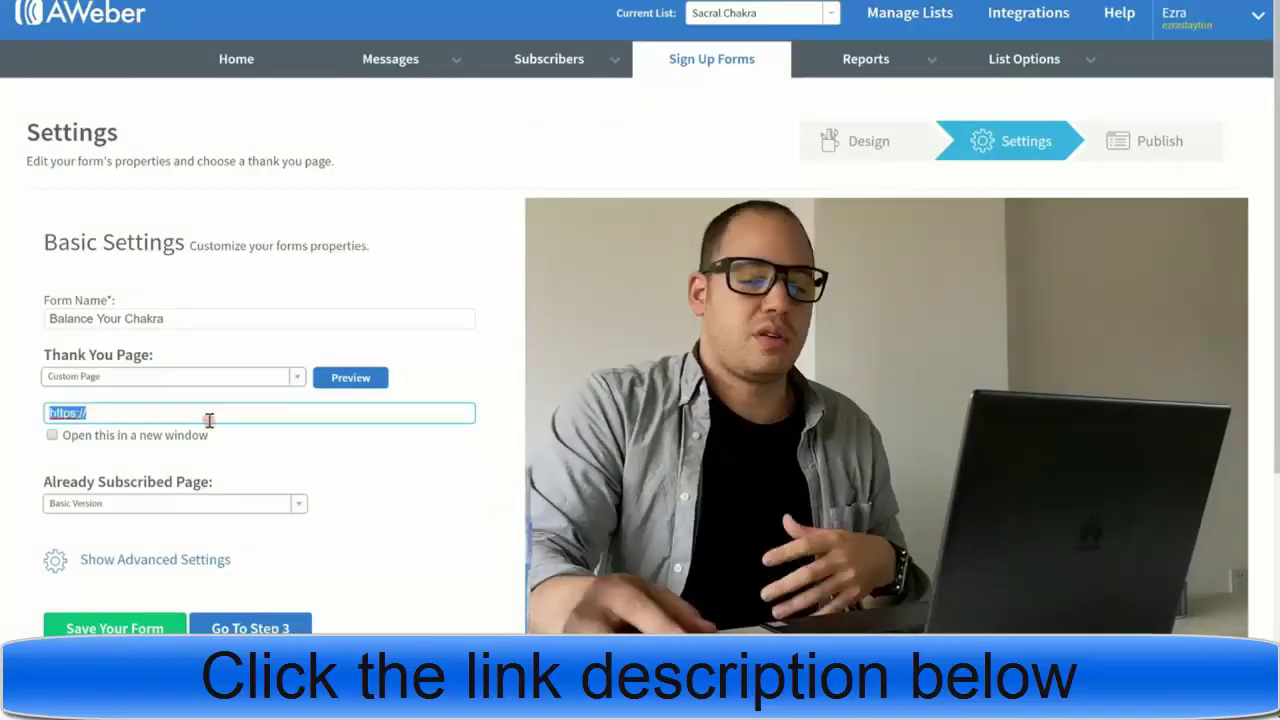
{"action": "type", "text": "https://dd61e03hnuu7wkax1ye8lhv93n.hop.clickbank.net/"}
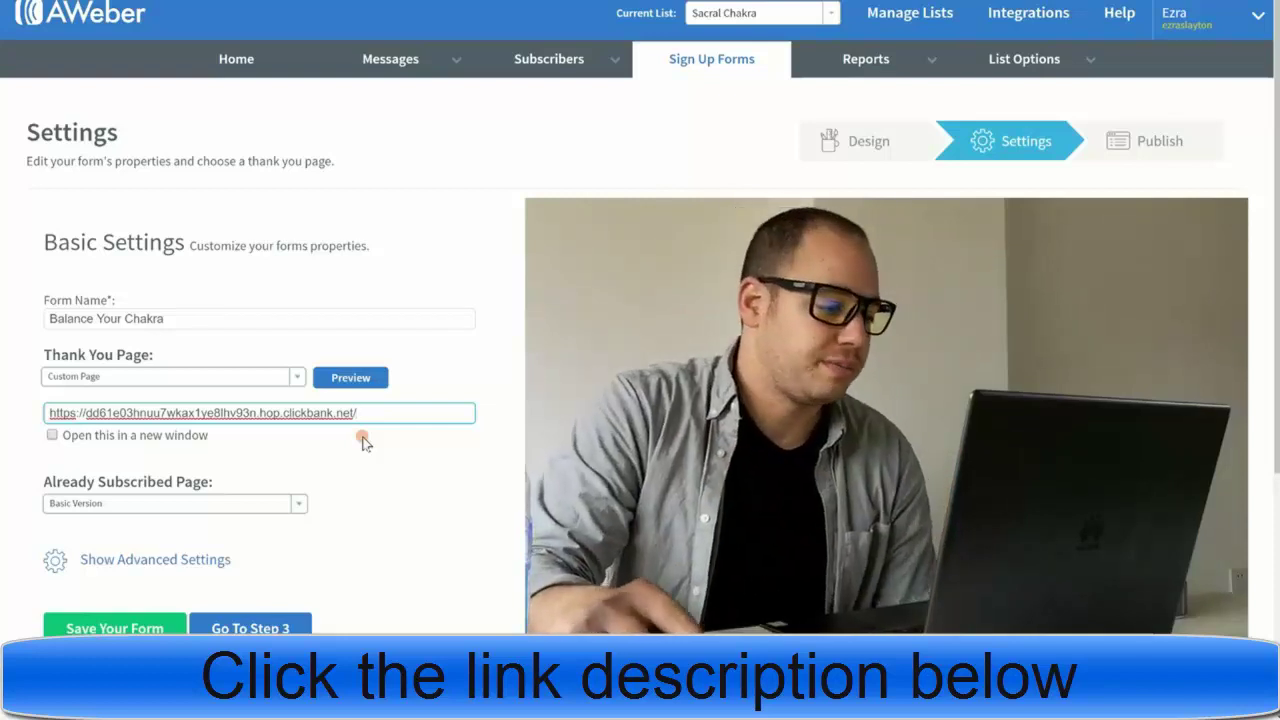
- Make the Already Subscribed page a Custom Page using the HopLink, and save the form
{"action": "left_click", "coordinate": [124, 511]}
{"action": "left_click", "coordinate": [110, 543]}
{"action": "left_click", "coordinate": [127, 525]}
{"action": "type", "text": "https://"}
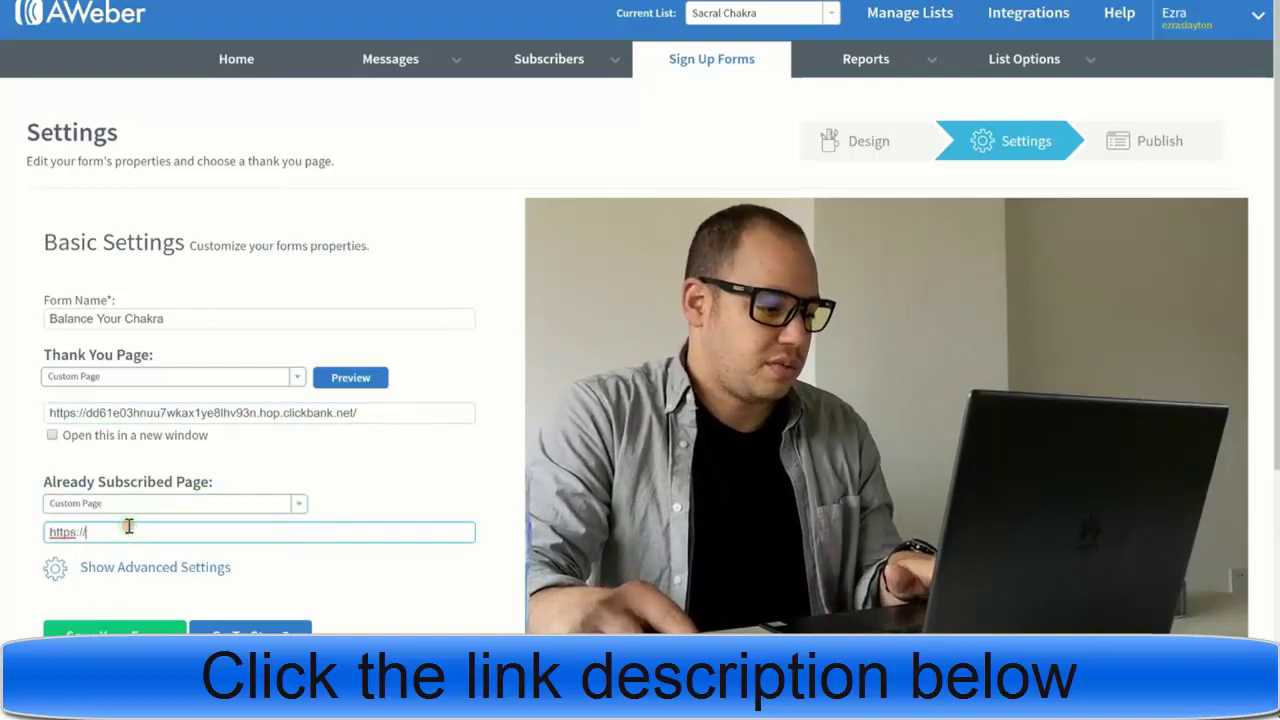
{"action": "triple_click", "coordinate": [114, 534]}
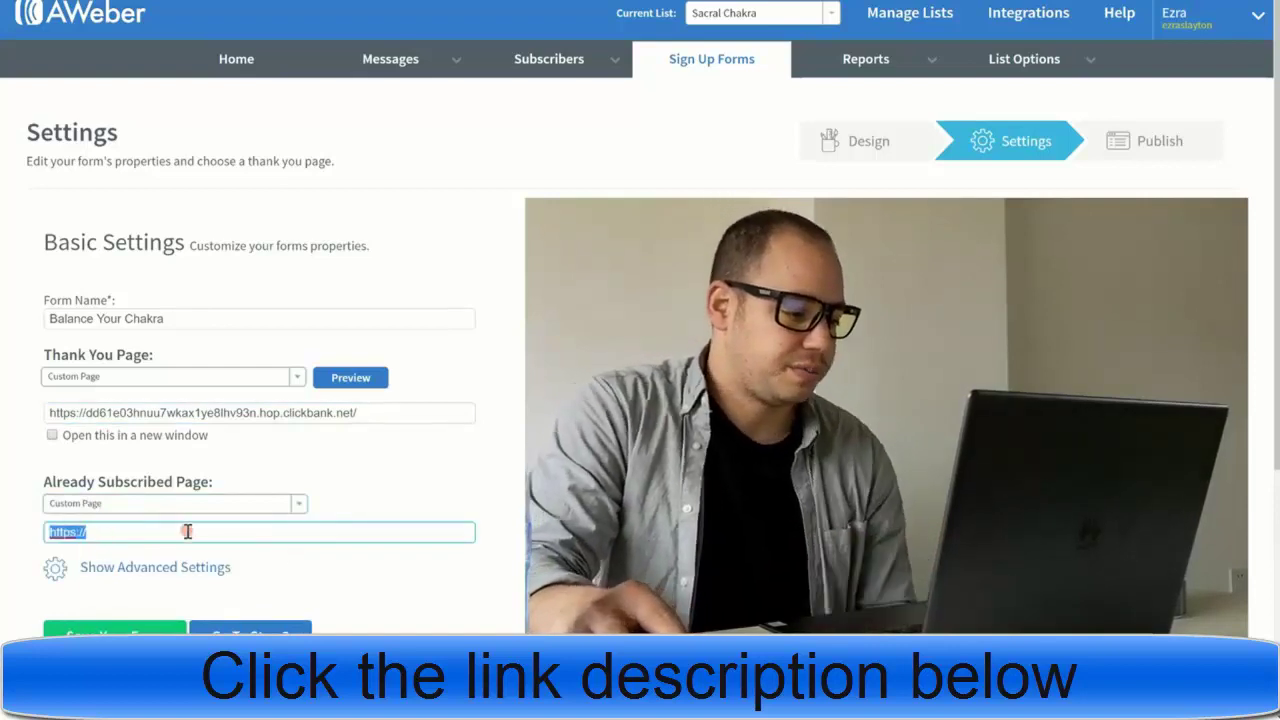
{"action": "type", "text": "https://dd61e03hnuu7wkax1ye8lhv93n.hop.clickbank.net/"}
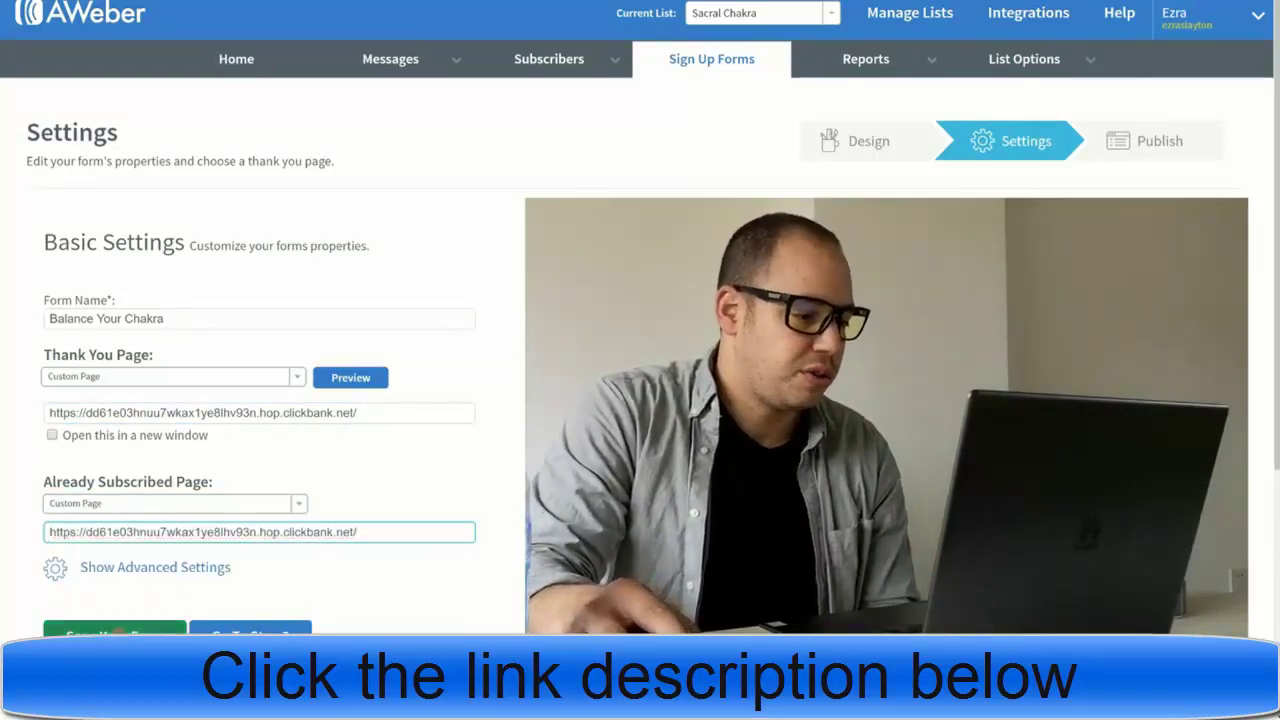
{"action": "left_click", "coordinate": [118, 631]}
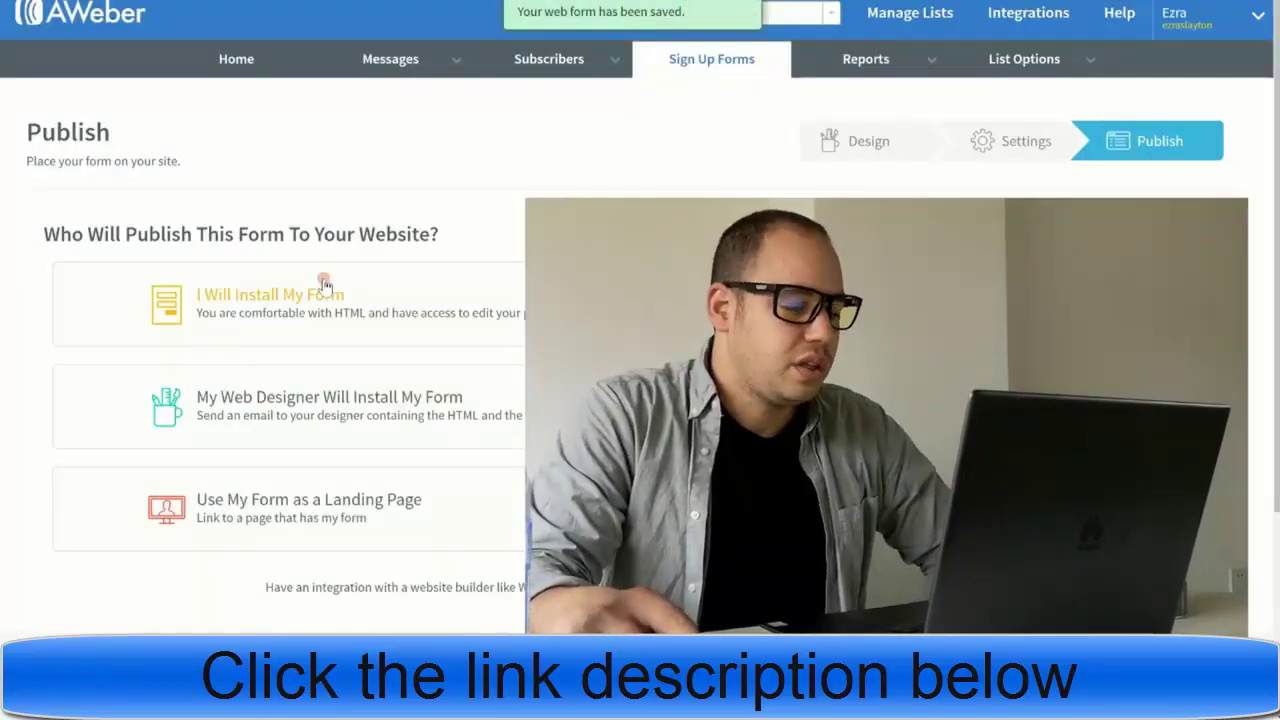
- Choose 'I Will Install My Form' and copy the form's Raw HTML code
{"action": "left_click", "coordinate": [288, 296]}
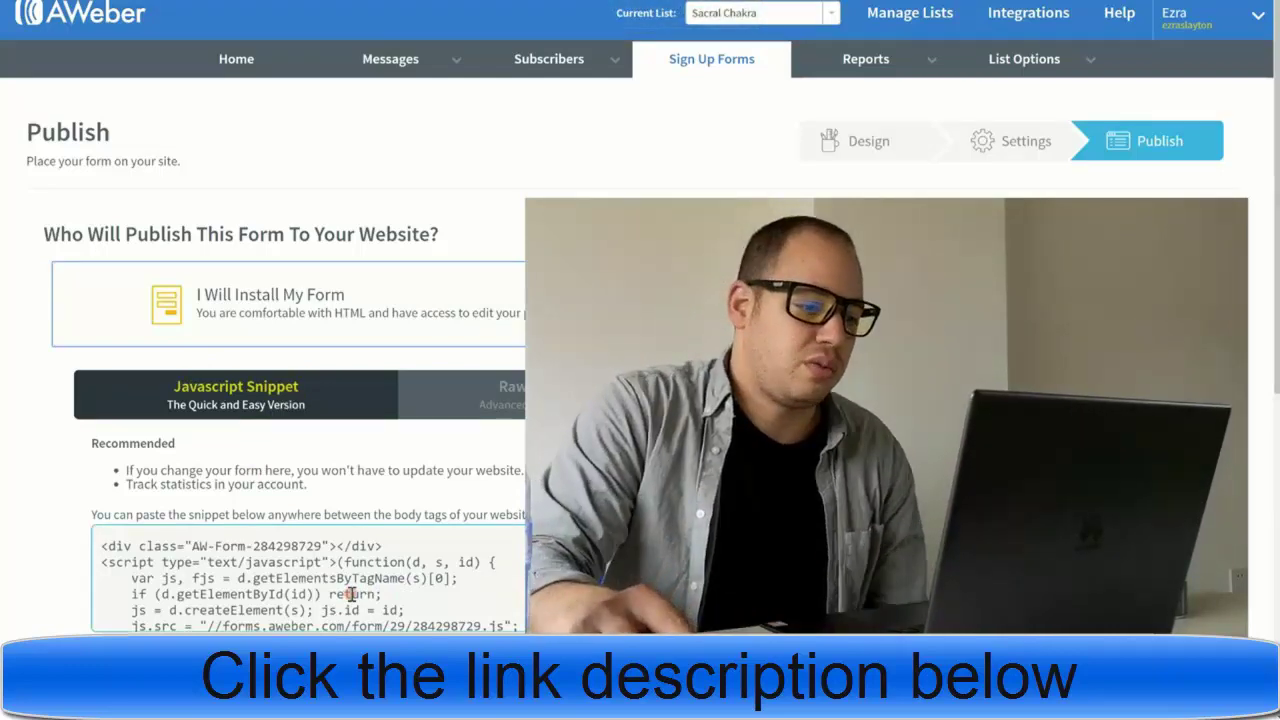
{"action": "left_click", "coordinate": [490, 402]}
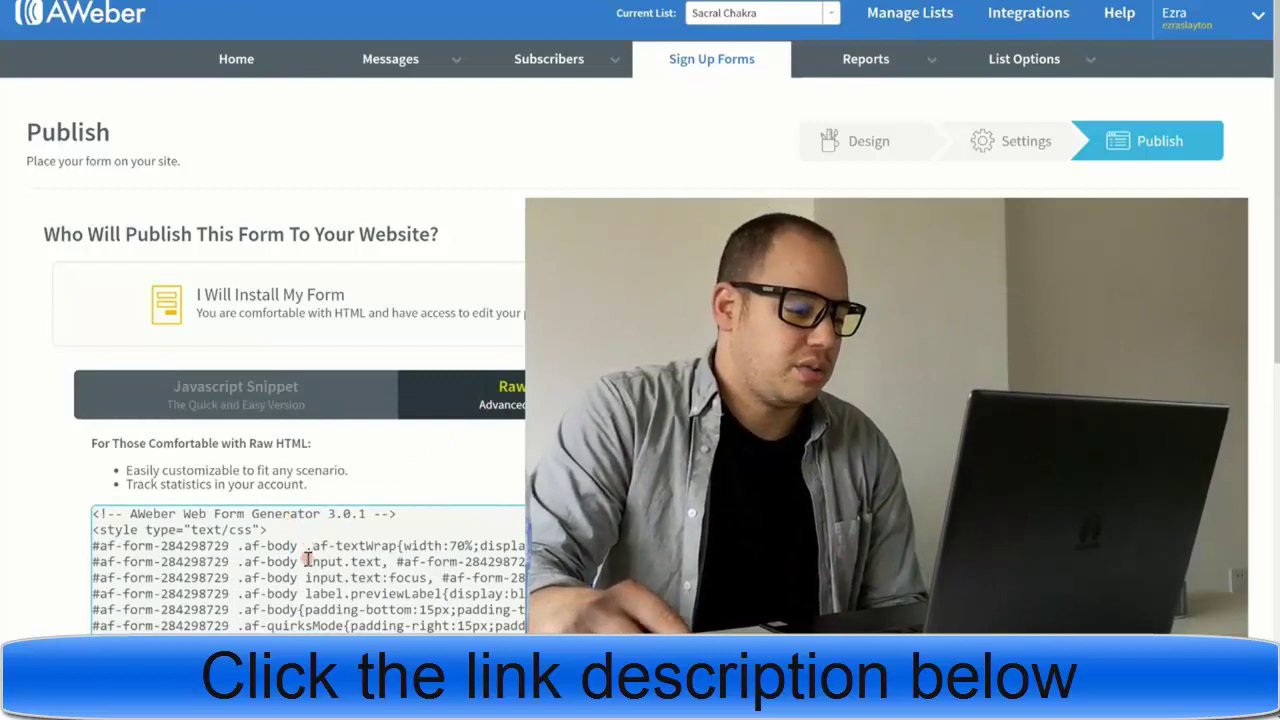
{"action": "left_click", "coordinate": [308, 560]}
{"action": "right_click", "coordinate": [308, 560]}
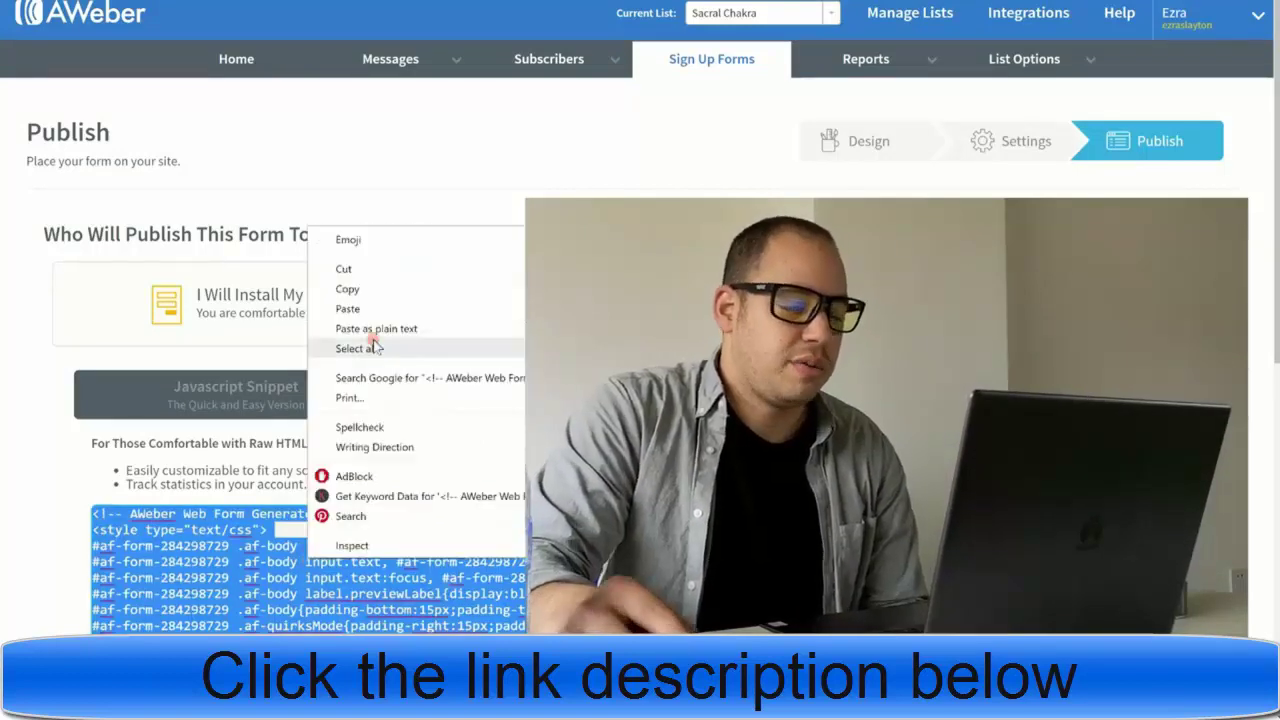
{"action": "left_click", "coordinate": [400, 290]}
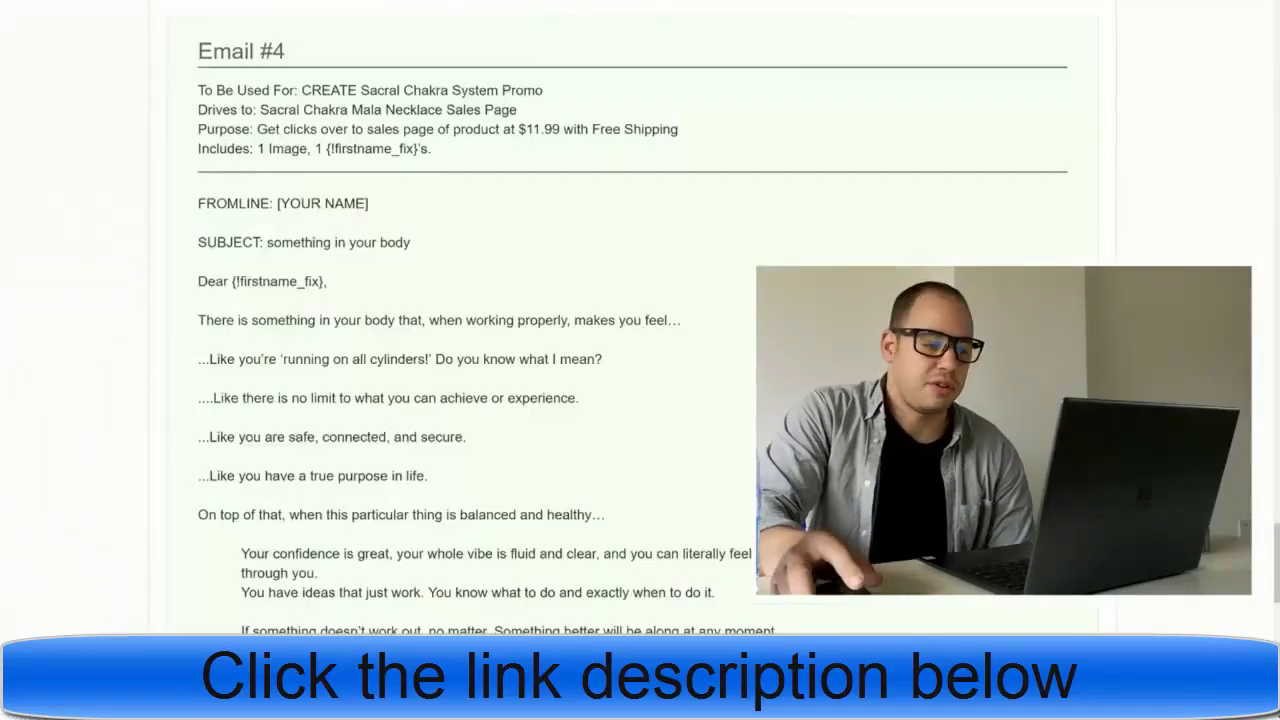
- Copy Email #1's subject line from the swipes page and return to AWeber
{"action": "scroll", "coordinate": [500, 200], "scroll_direction": "up", "scroll_amount": 15}
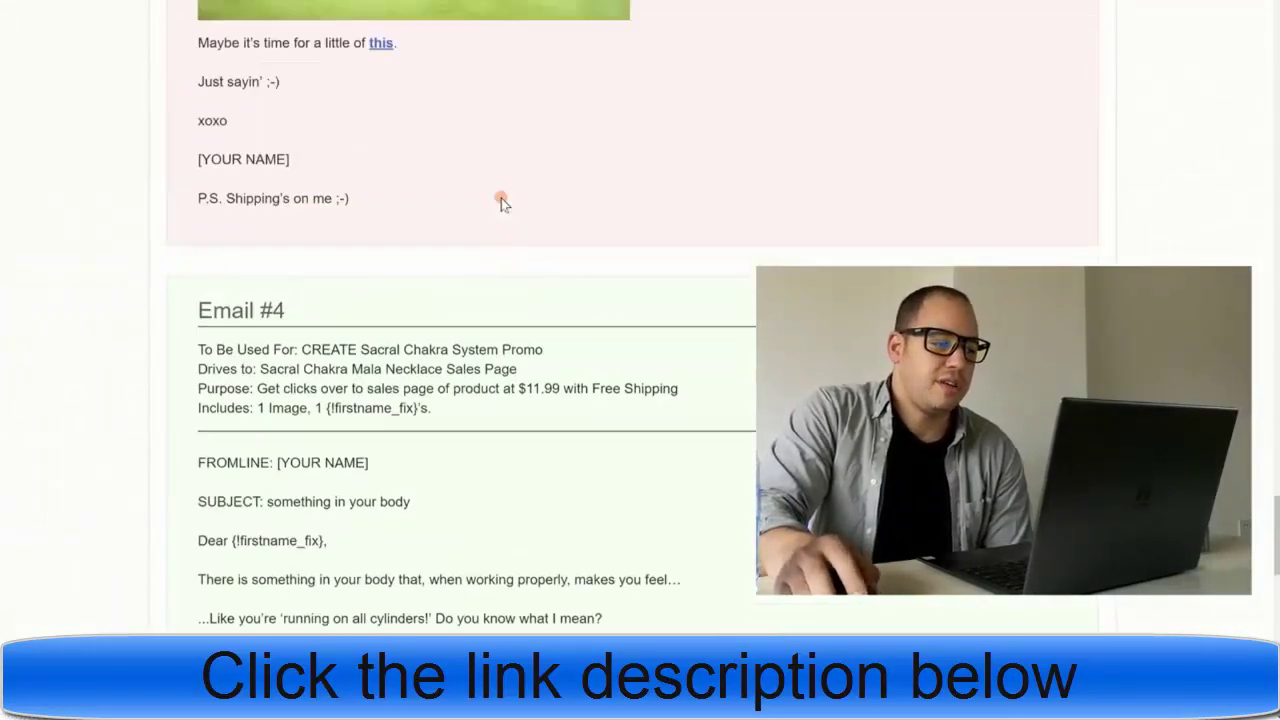
{"action": "scroll", "coordinate": [514, 203], "scroll_direction": "up", "scroll_amount": 15}
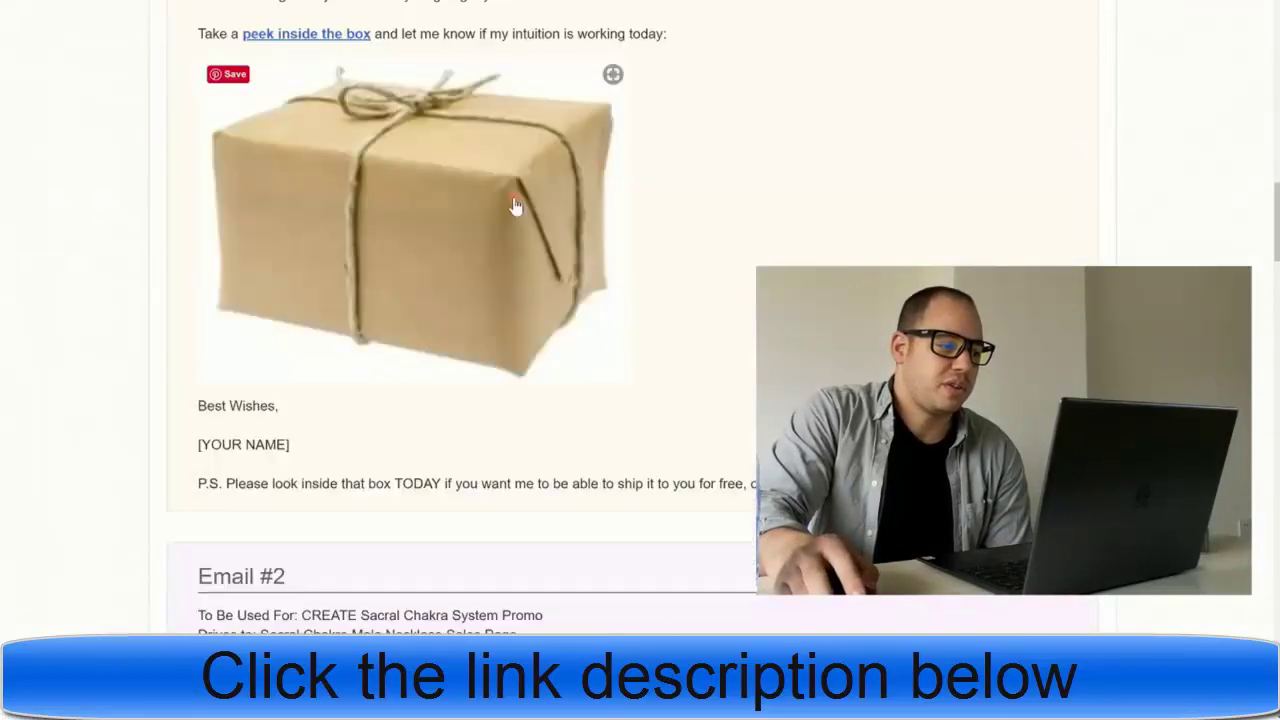
{"action": "scroll", "coordinate": [514, 200], "scroll_direction": "down", "scroll_amount": 3}
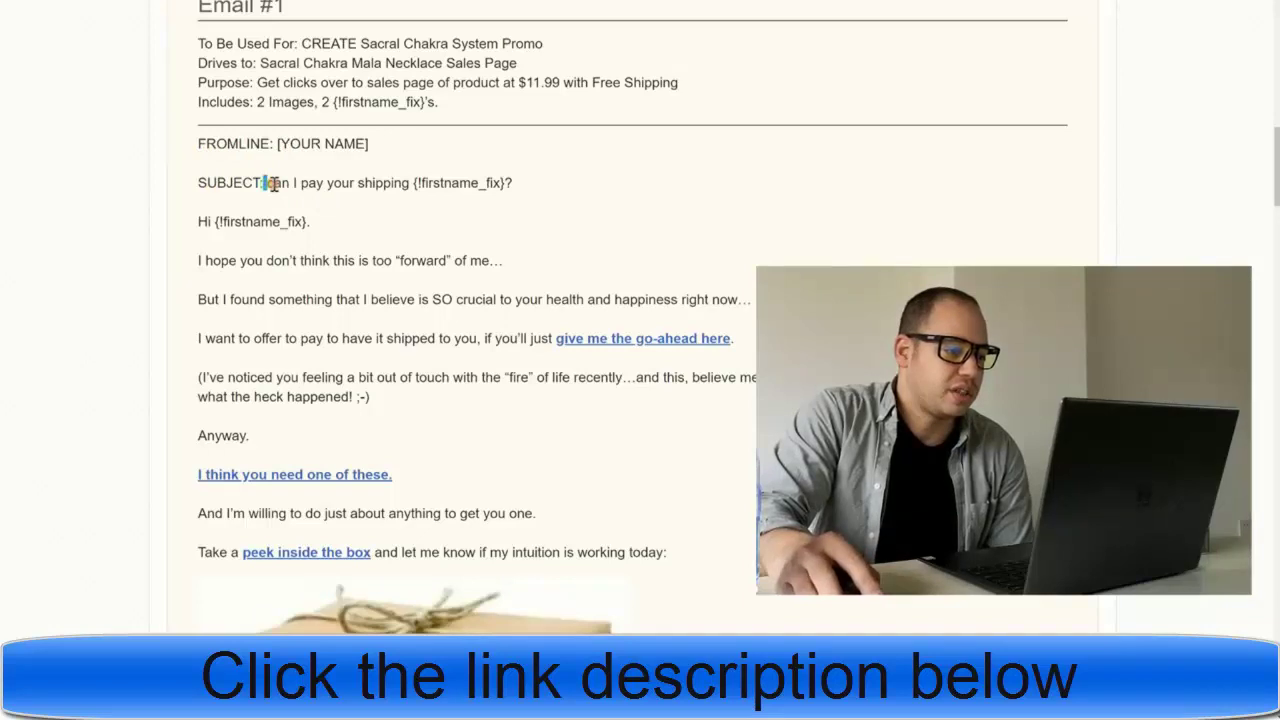
{"action": "left_click_drag", "start_coordinate": [270, 183], "coordinate": [515, 183]}
{"action": "left_click", "coordinate": [268, 182]}
{"action": "right_click", "coordinate": [440, 183]}
{"action": "left_click", "coordinate": [490, 196]}
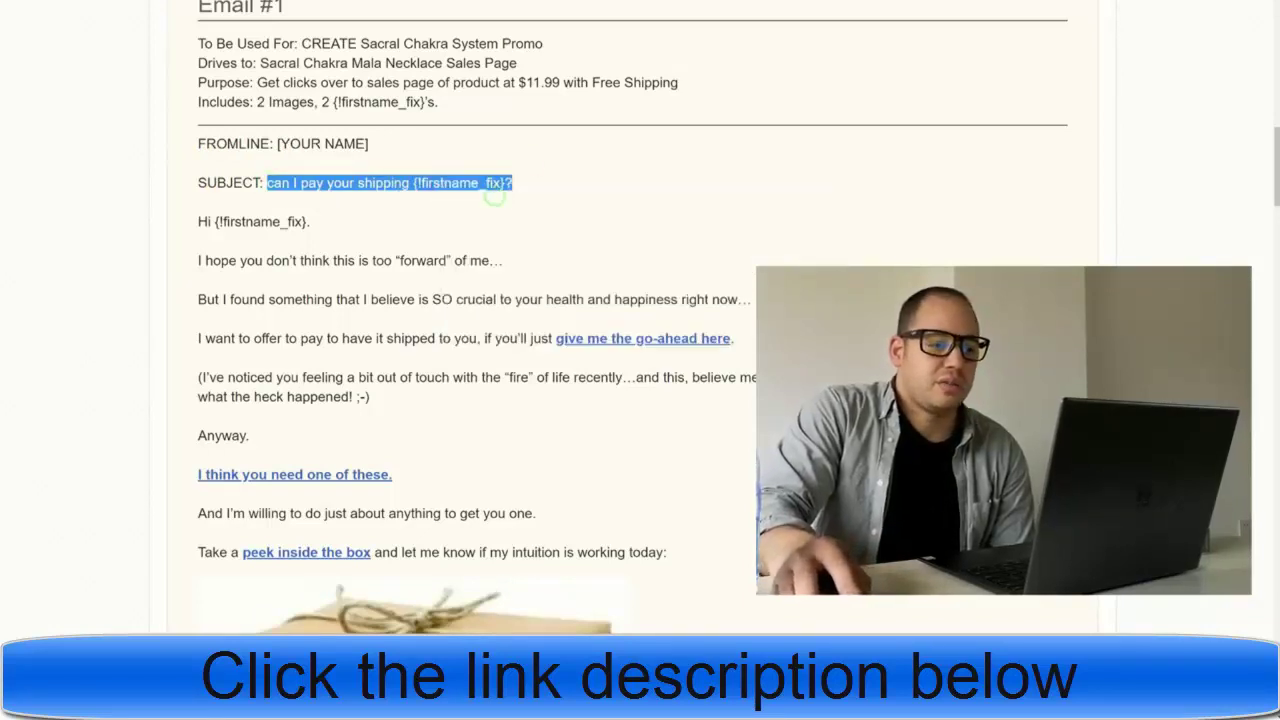
{"action": "key", "text": "ctrl+Tab"}
{"action": "mouse_move", "coordinate": [385, 60]}
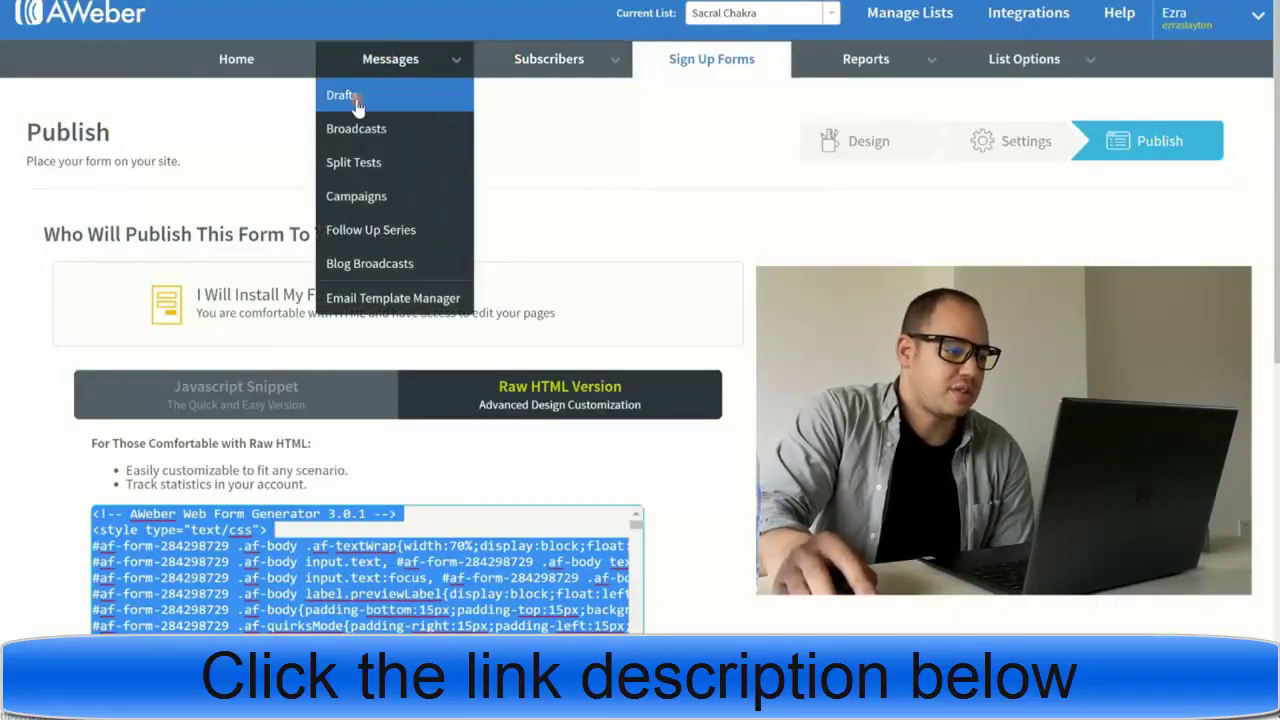
- Start a new drag-and-drop follow-up email and paste the Email #1 subject
{"action": "left_click", "coordinate": [373, 236]}
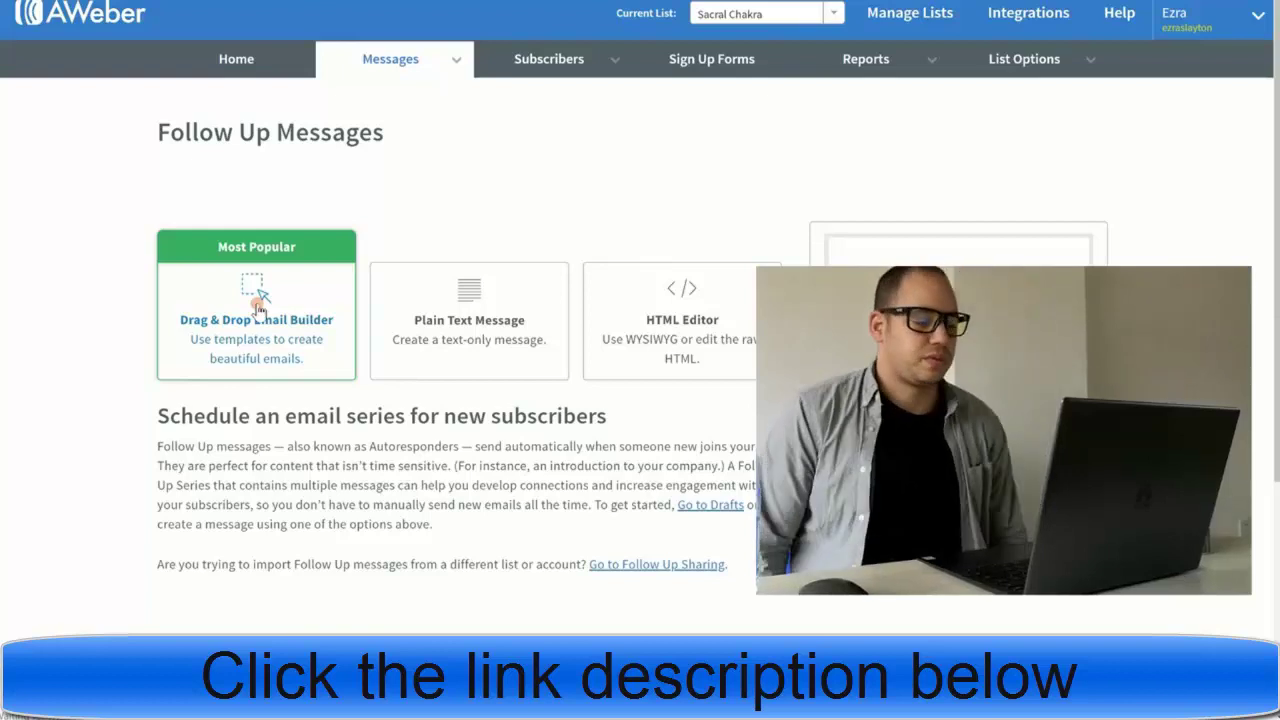
{"action": "left_click", "coordinate": [258, 305]}
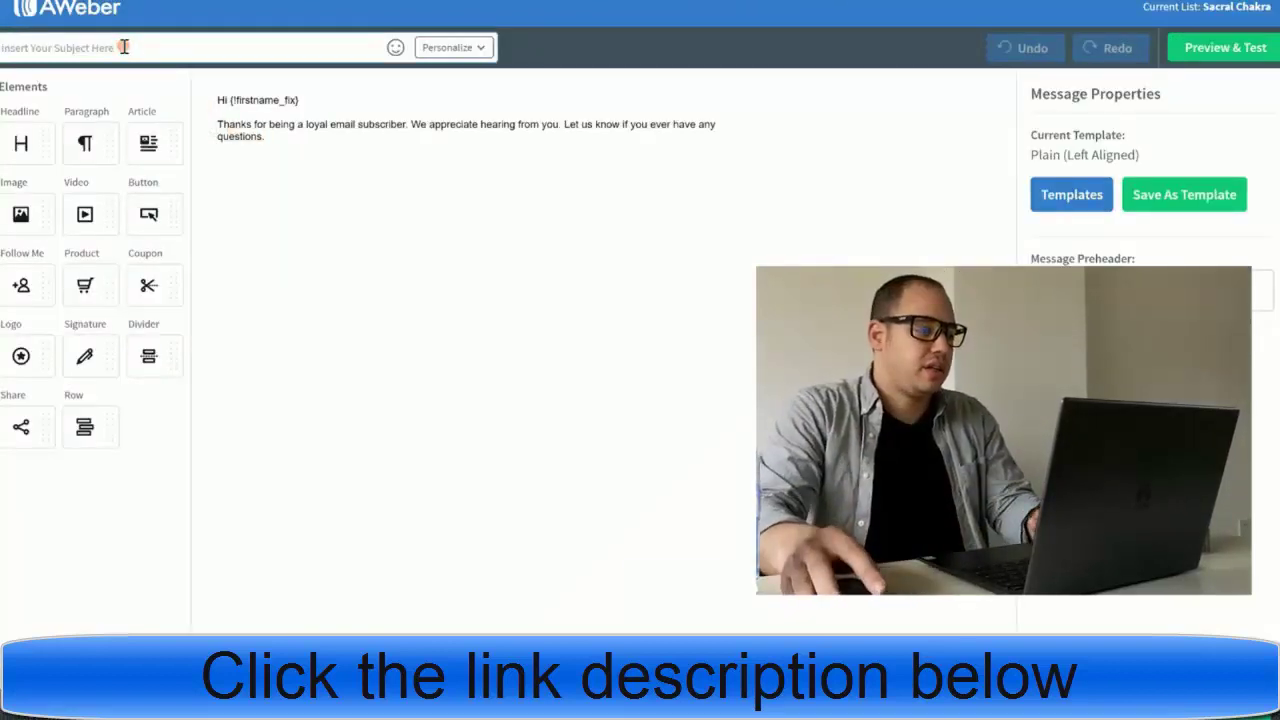
{"action": "key", "text": "ctrl+v"}
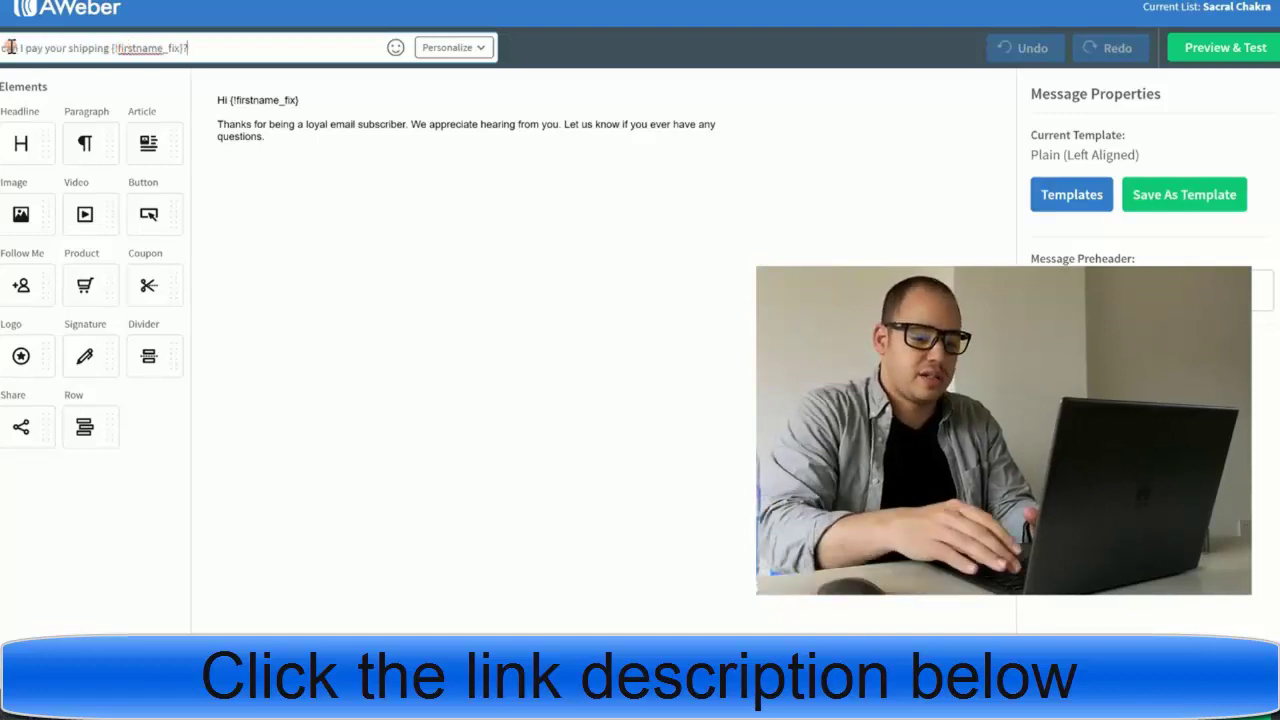
- Edit the subject to read 'Can I pay your shipping, {!firstname_fix}?'
{"action": "key", "text": "Home"}
{"action": "key", "text": "Delete"}
{"action": "type", "text": "C"}
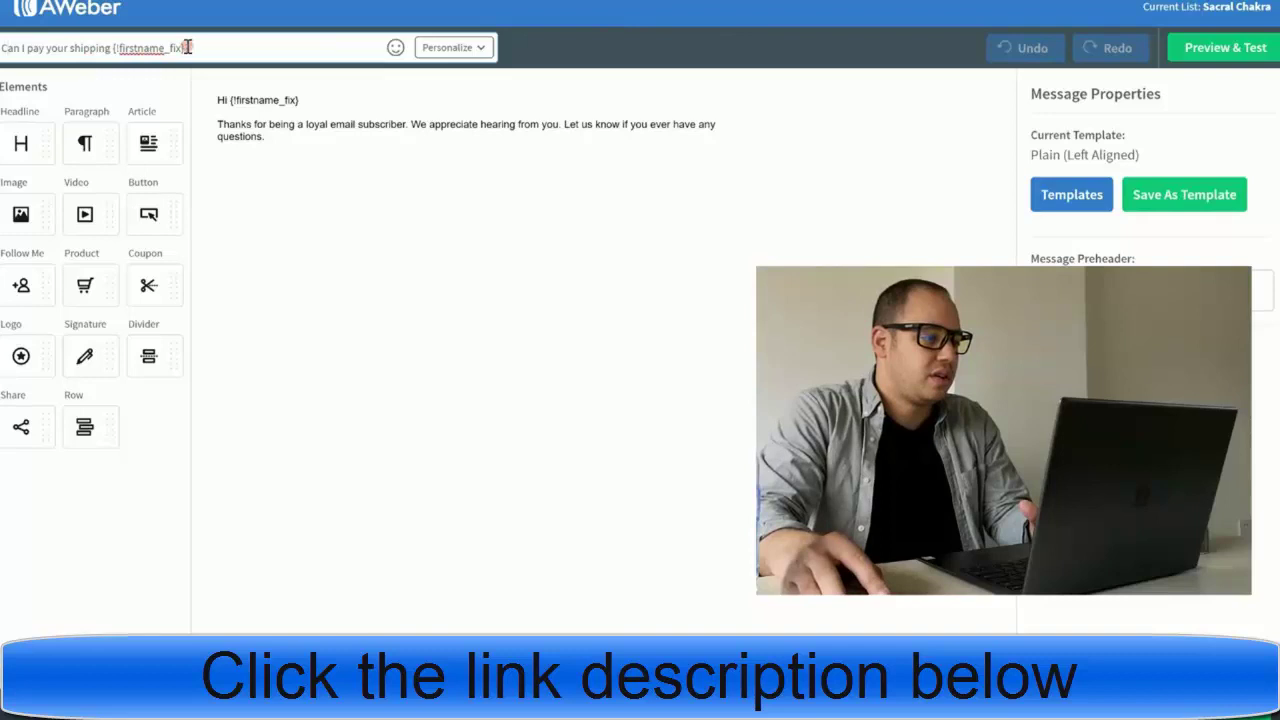
{"action": "left_click", "coordinate": [114, 47]}
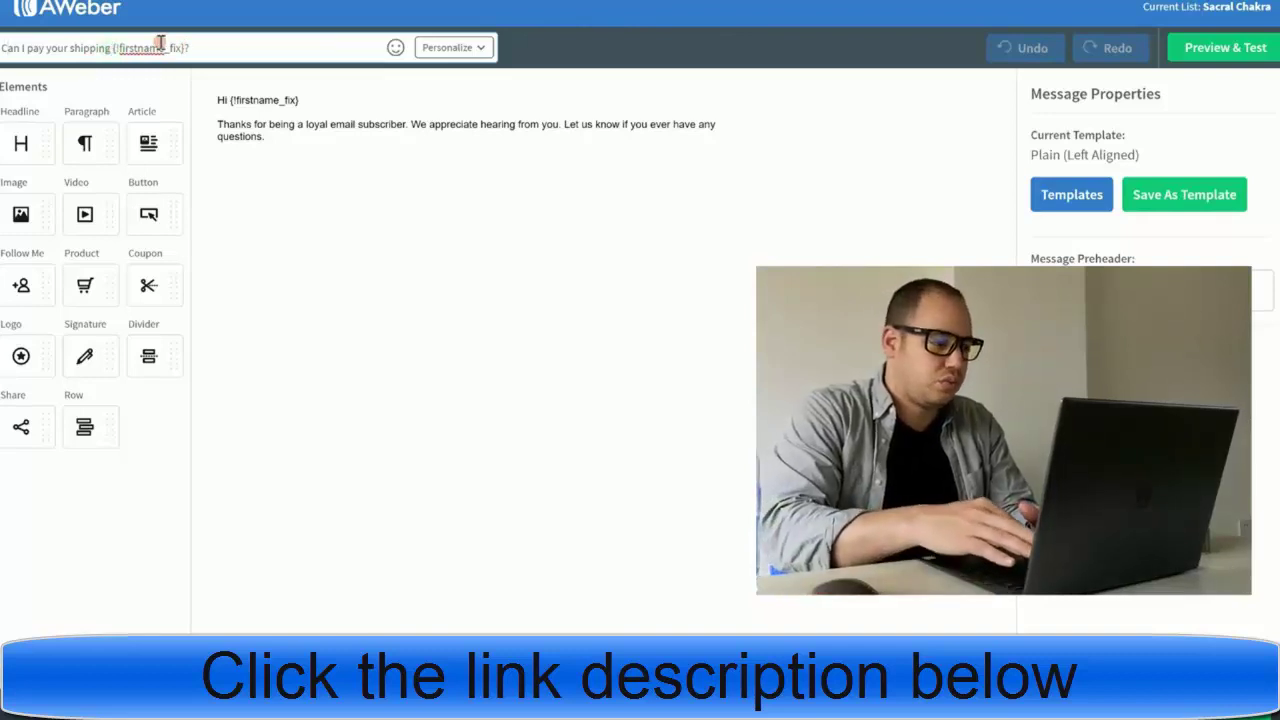
{"action": "type", "text": ","}
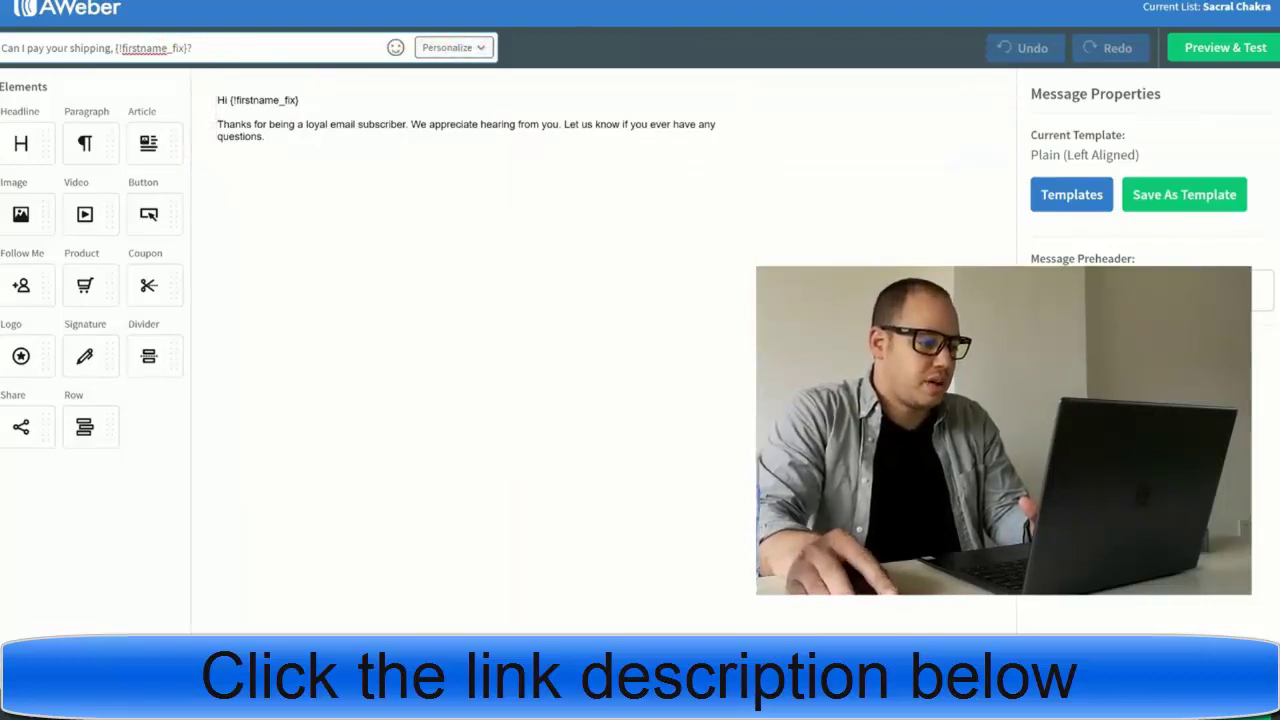
{"action": "key", "text": "alt+Tab"}
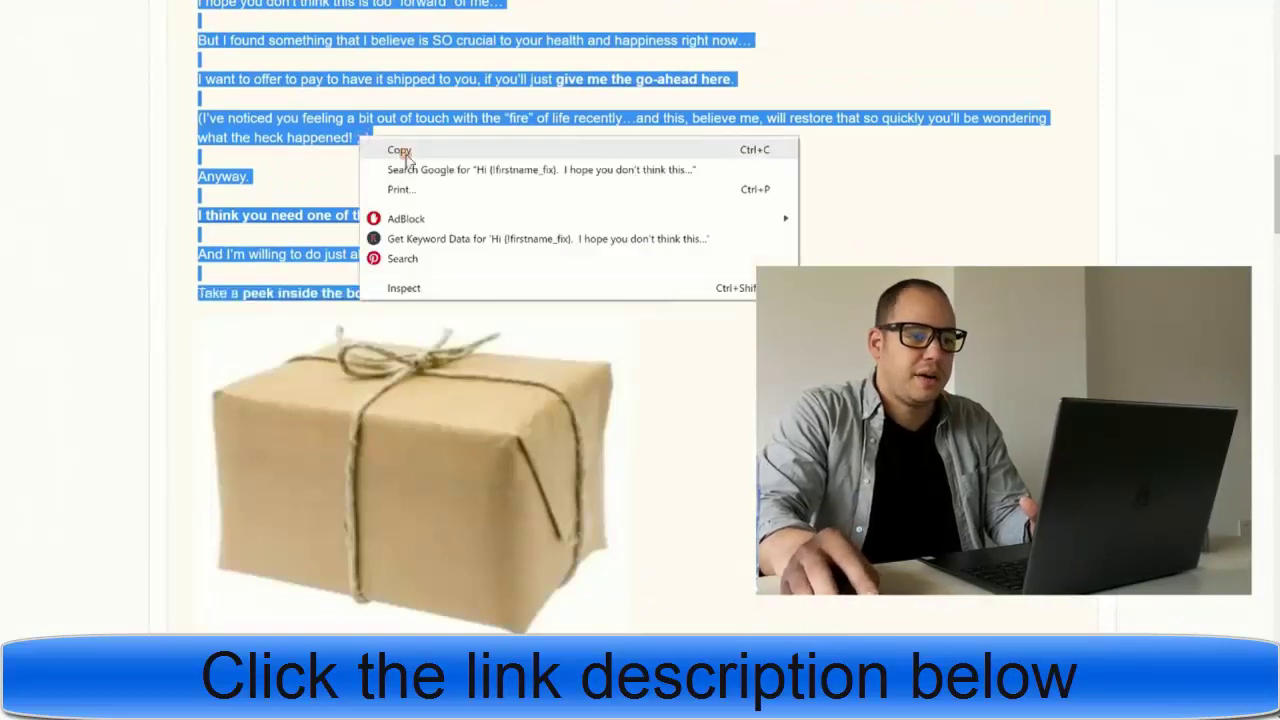
- Replace the builder's placeholder thank-you text with the copied Email #1 sales-letter body
{"action": "left_click", "coordinate": [410, 150]}
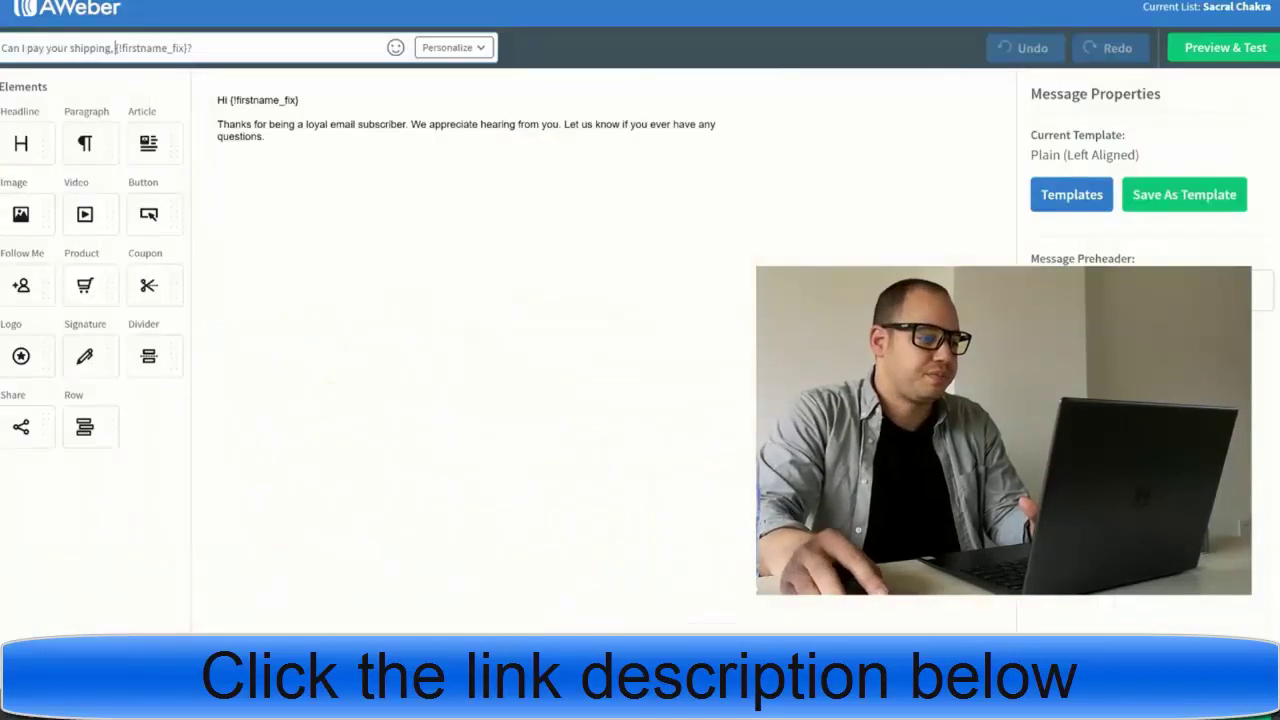
{"action": "left_click_drag", "start_coordinate": [262, 138], "coordinate": [221, 138]}
{"action": "key", "text": "ctrl+a"}
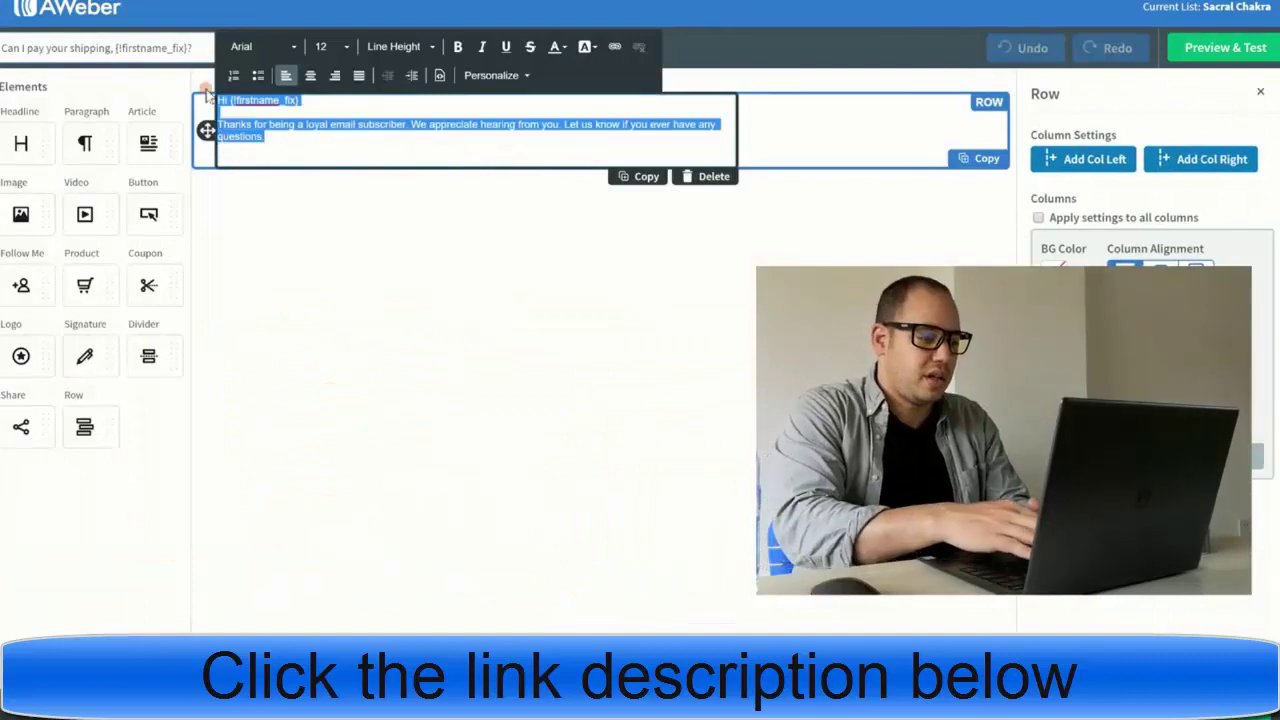
{"action": "key", "text": "BackSpace"}
{"action": "key", "text": "ctrl+v"}
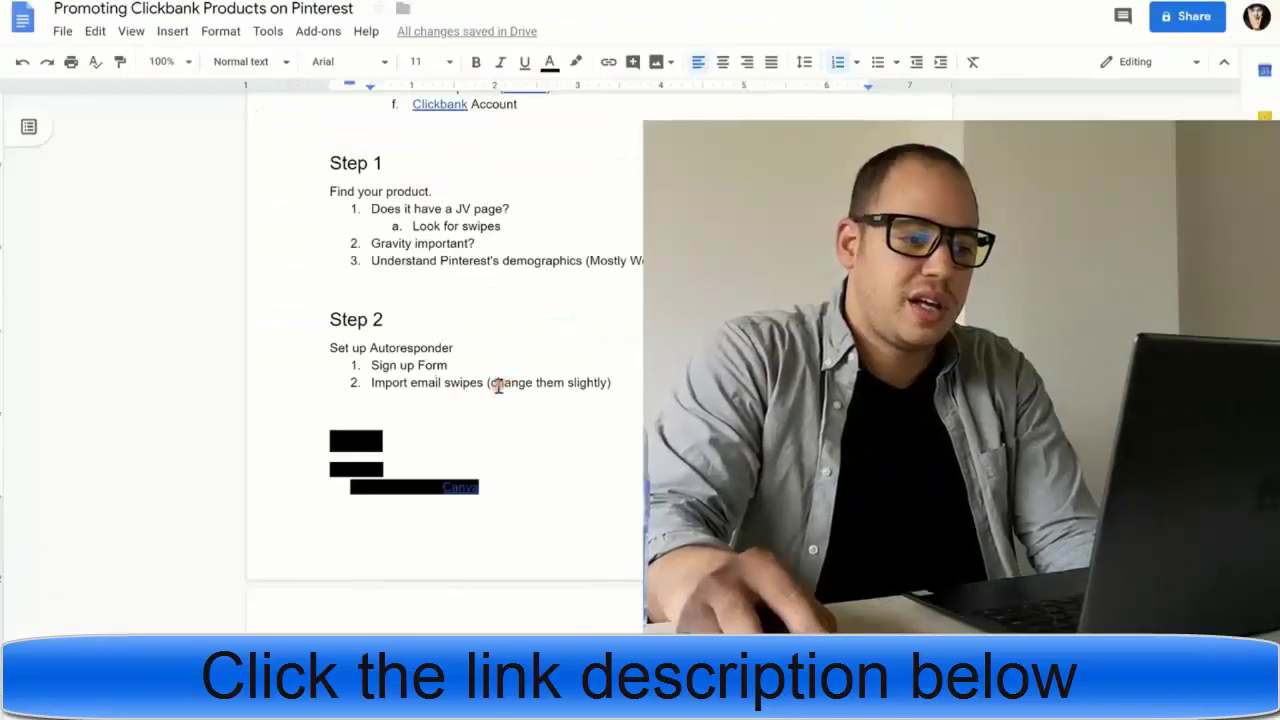
- Review the 'change them slightly' note in the outline's Step 2 swipe list
{"action": "left_click_drag", "start_coordinate": [498, 386], "coordinate": [612, 382]}
{"action": "left_click", "coordinate": [629, 382]}
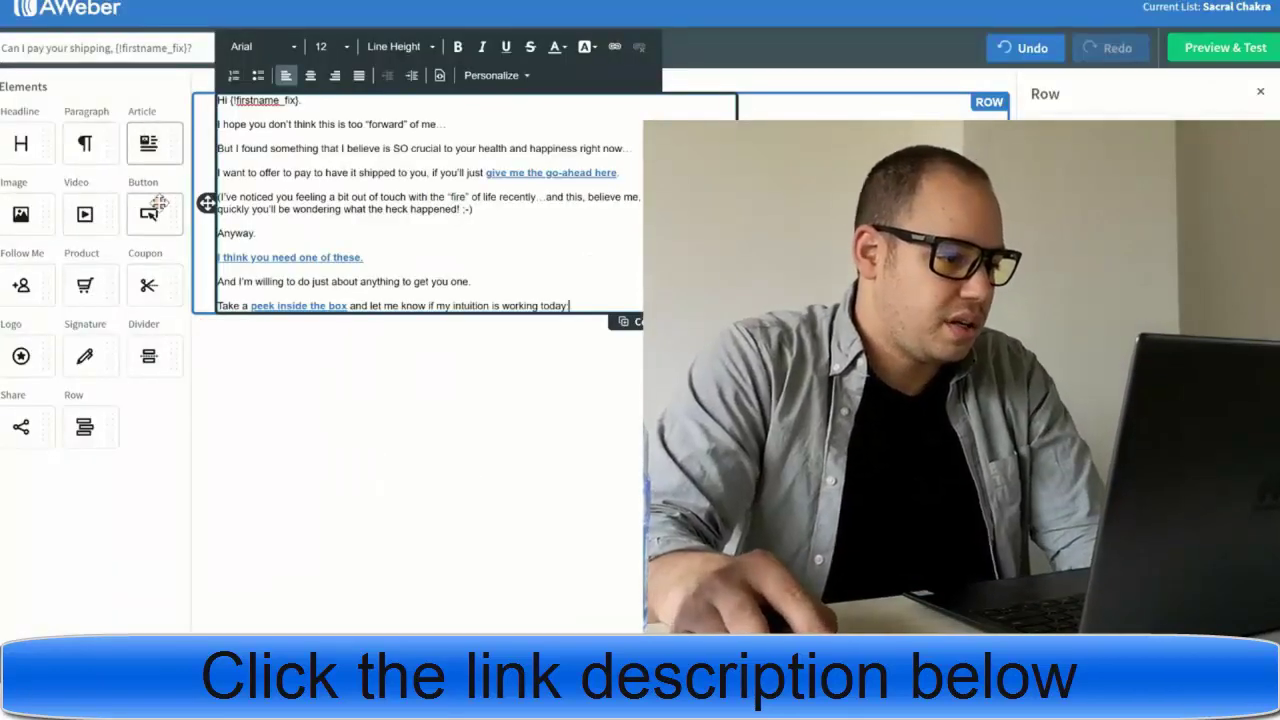
- Insert the brown-paper parcel picture as an image block below the 'peek inside the box' line
{"action": "left_click_drag", "start_coordinate": [158, 204], "coordinate": [340, 312]}
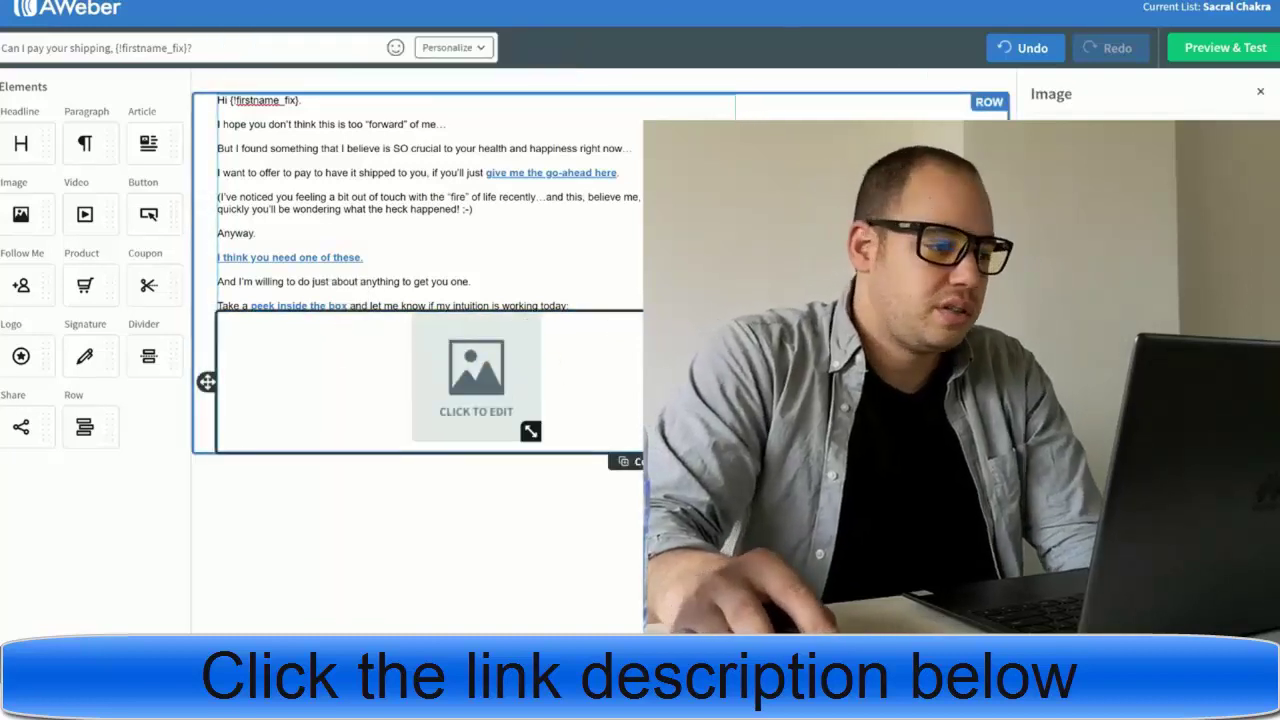
{"action": "left_click", "coordinate": [58, 228]}
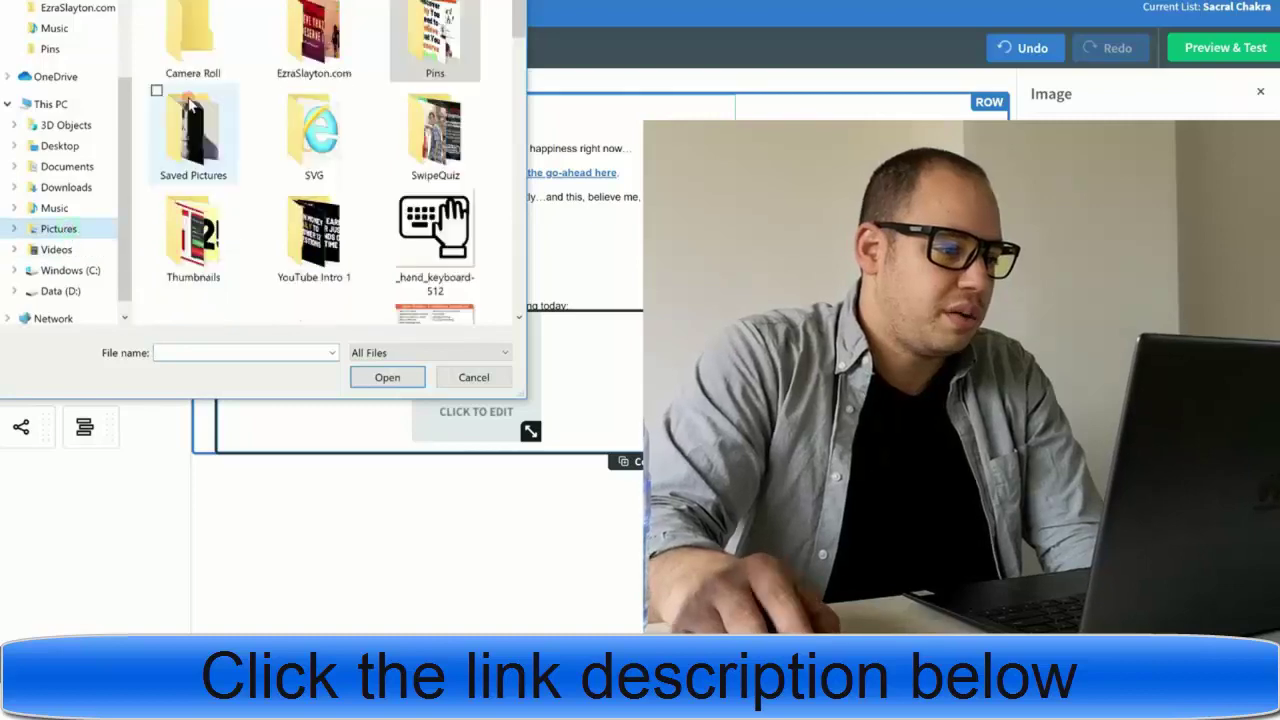
{"action": "scroll", "coordinate": [300, 150], "scroll_direction": "down", "scroll_amount": 8}
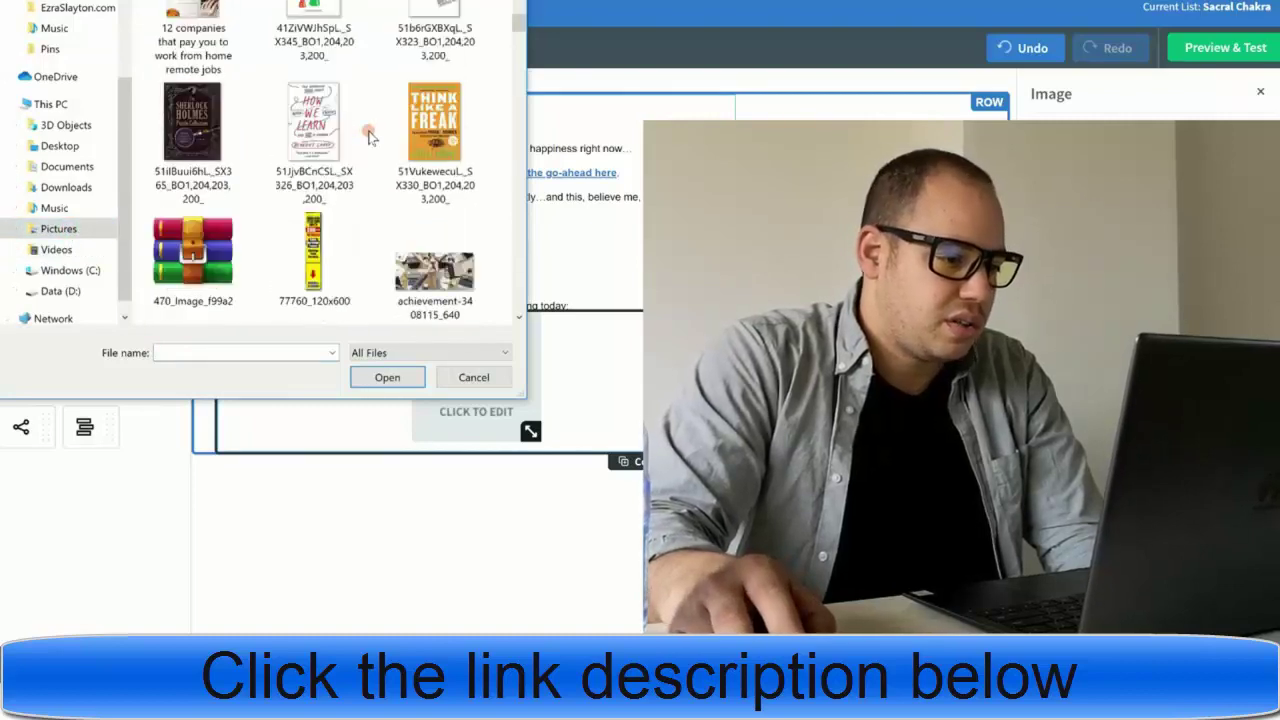
{"action": "scroll", "coordinate": [370, 137], "scroll_direction": "down", "scroll_amount": 6}
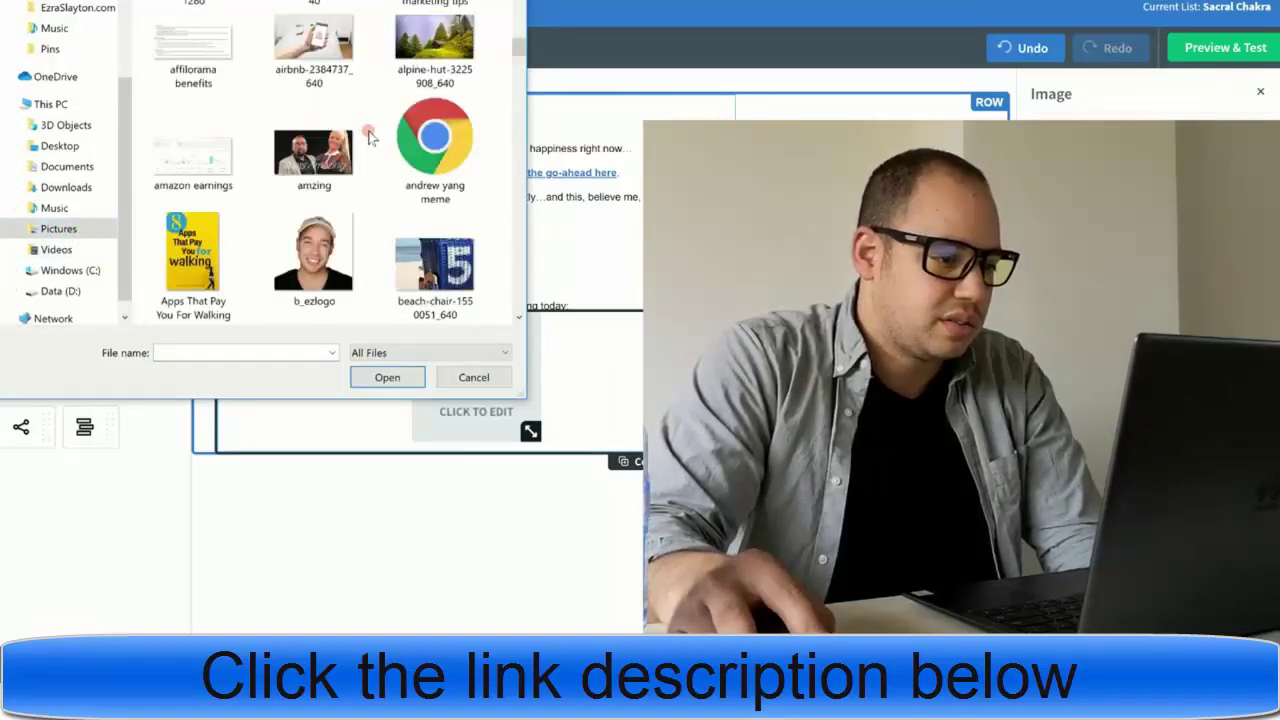
{"action": "left_click", "coordinate": [338, 188]}
{"action": "left_click", "coordinate": [385, 375]}
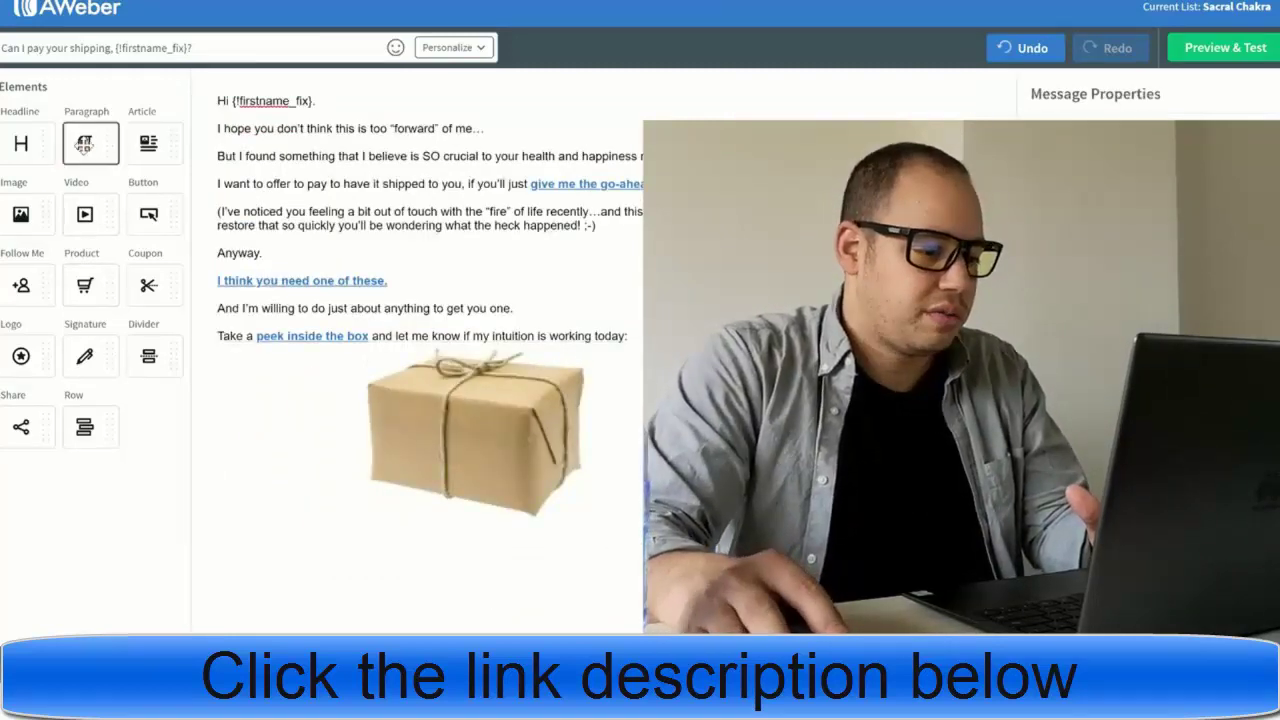
- Add a sign-off paragraph with the P.S. line, replacing [YOUR NAME] with 'The Cosmos'
{"action": "left_click_drag", "start_coordinate": [84, 143], "coordinate": [374, 527]}
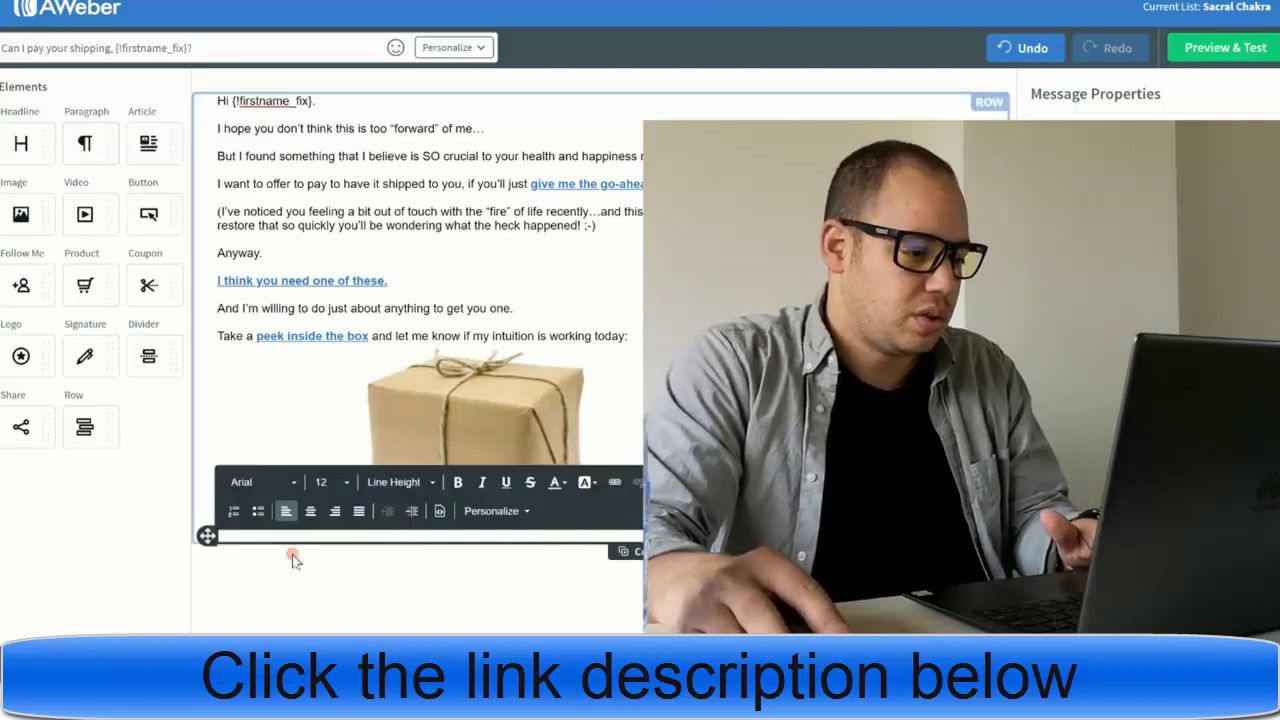
{"action": "key", "text": "ctrl+v"}
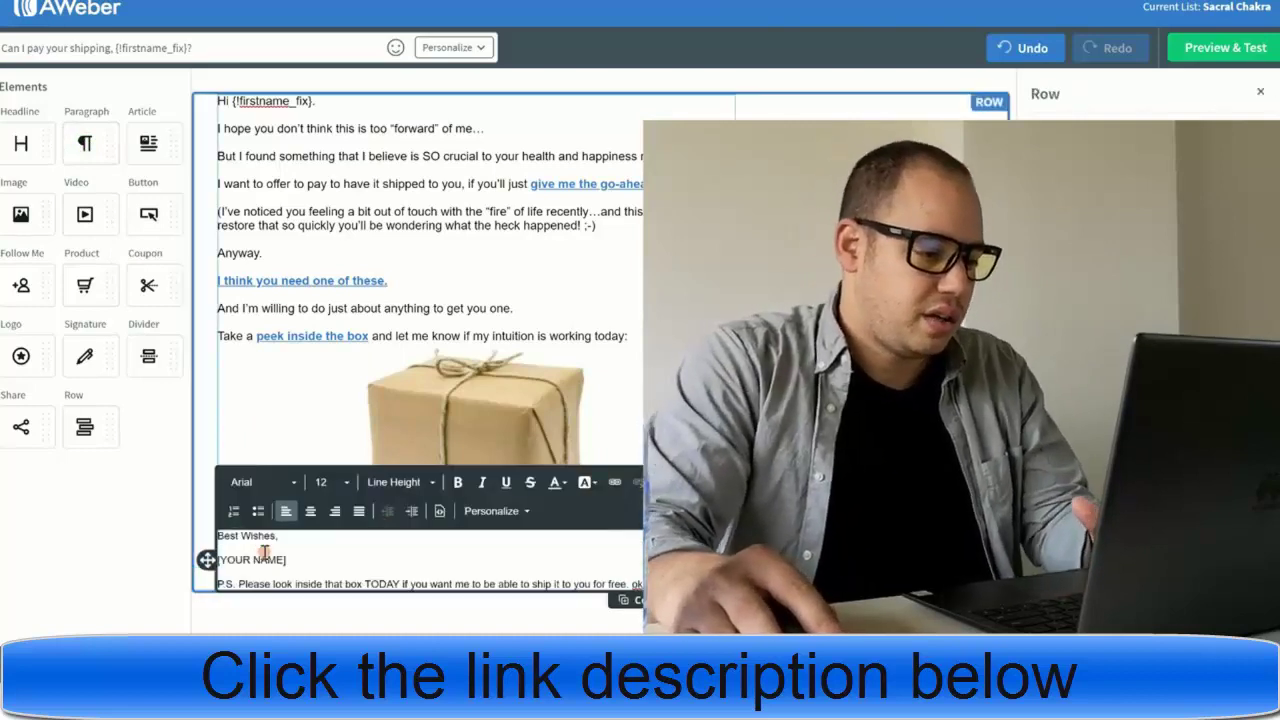
{"action": "left_click_drag", "start_coordinate": [290, 557], "coordinate": [217, 560]}
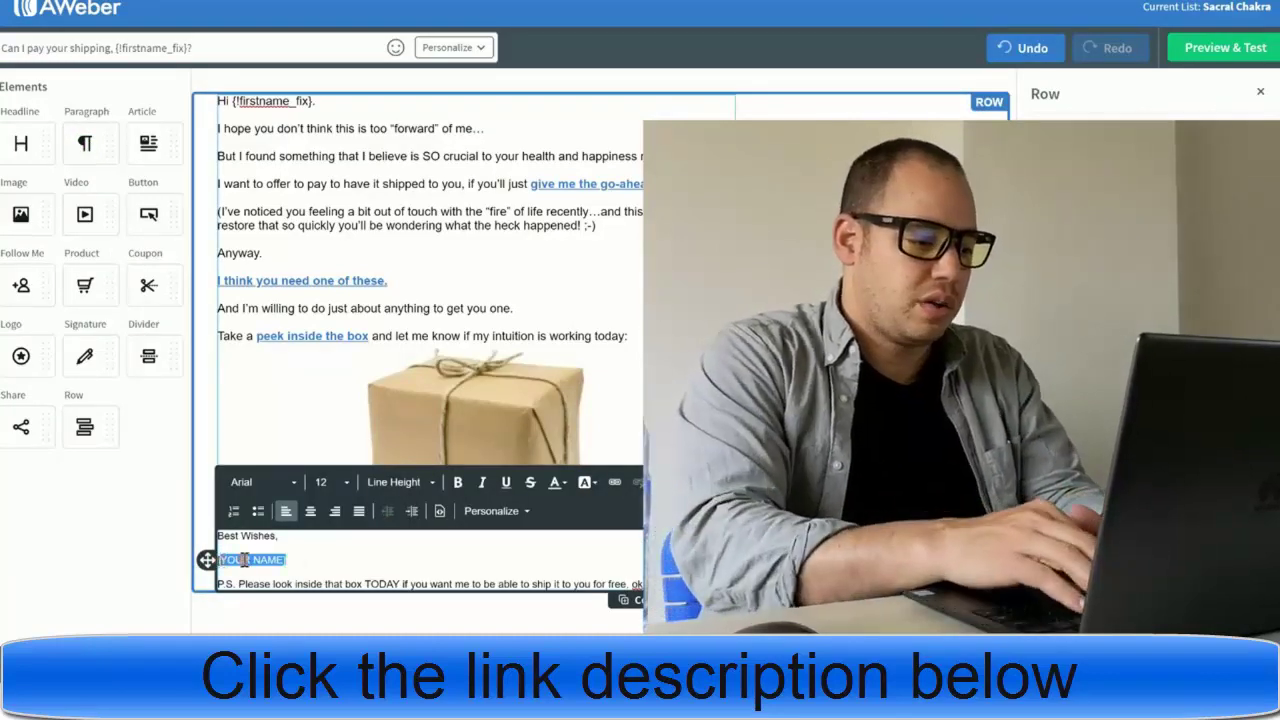
{"action": "key", "text": "BackSpace"}
{"action": "type", "text": "The Cosmos"}
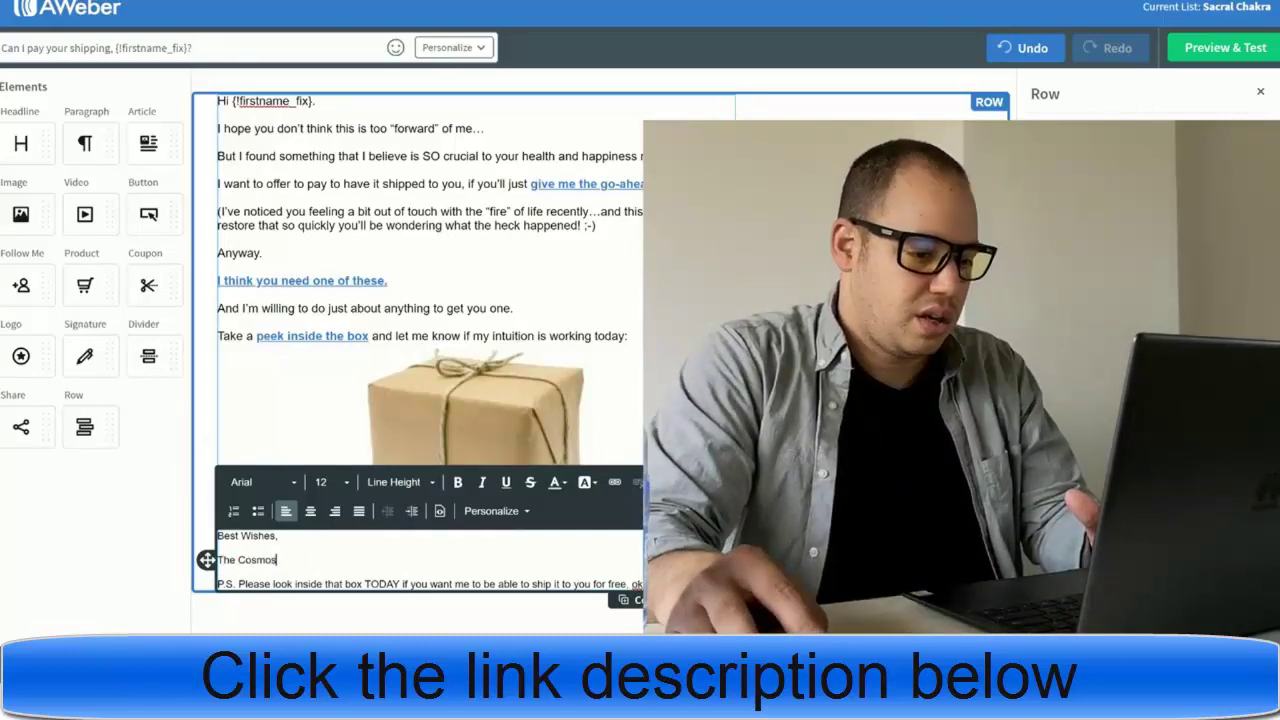
{"action": "left_click", "coordinate": [621, 574]}
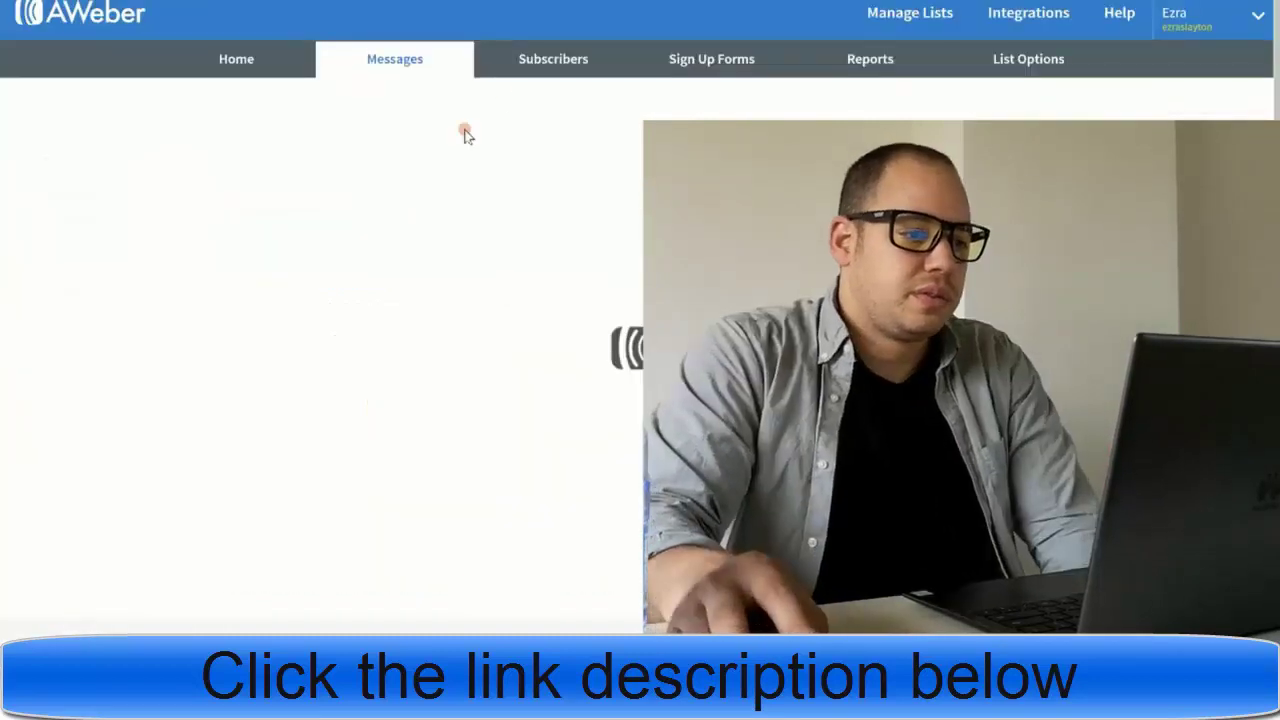
- Add the shipping email draft to the Sacral Chakra follow-up series as message 1
{"action": "mouse_move", "coordinate": [427, 78]}
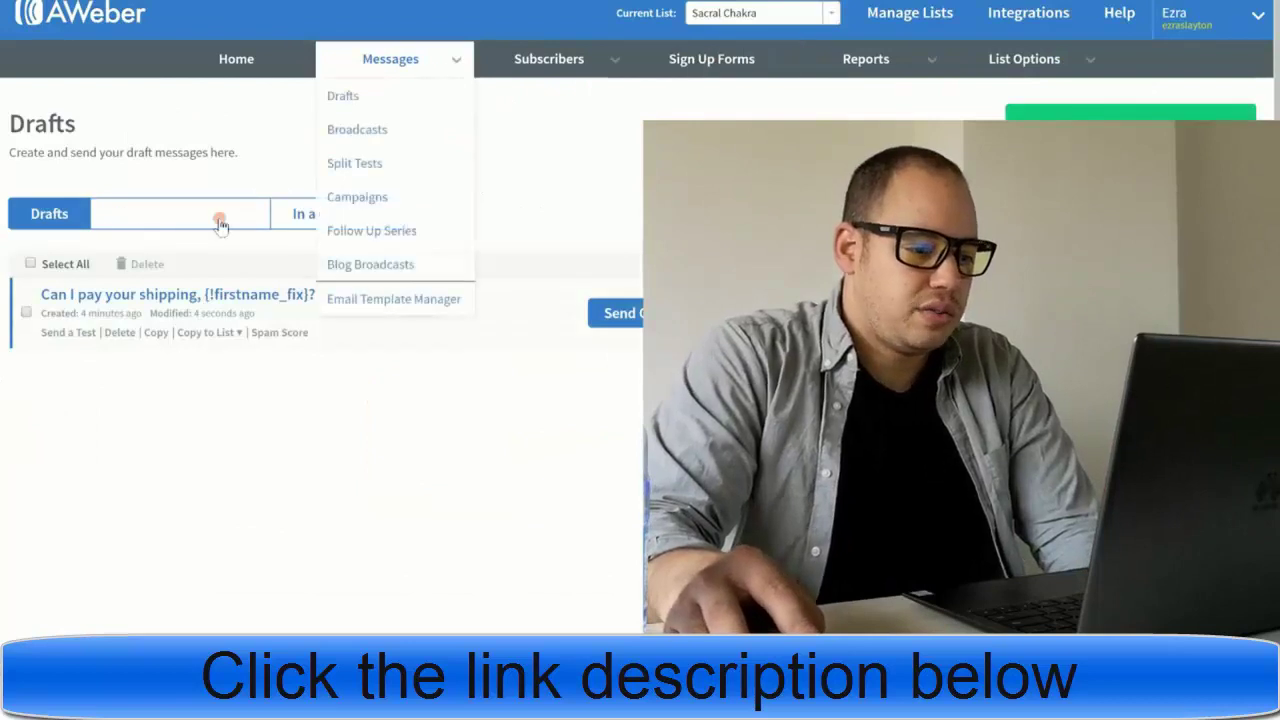
{"action": "left_click", "coordinate": [615, 313]}
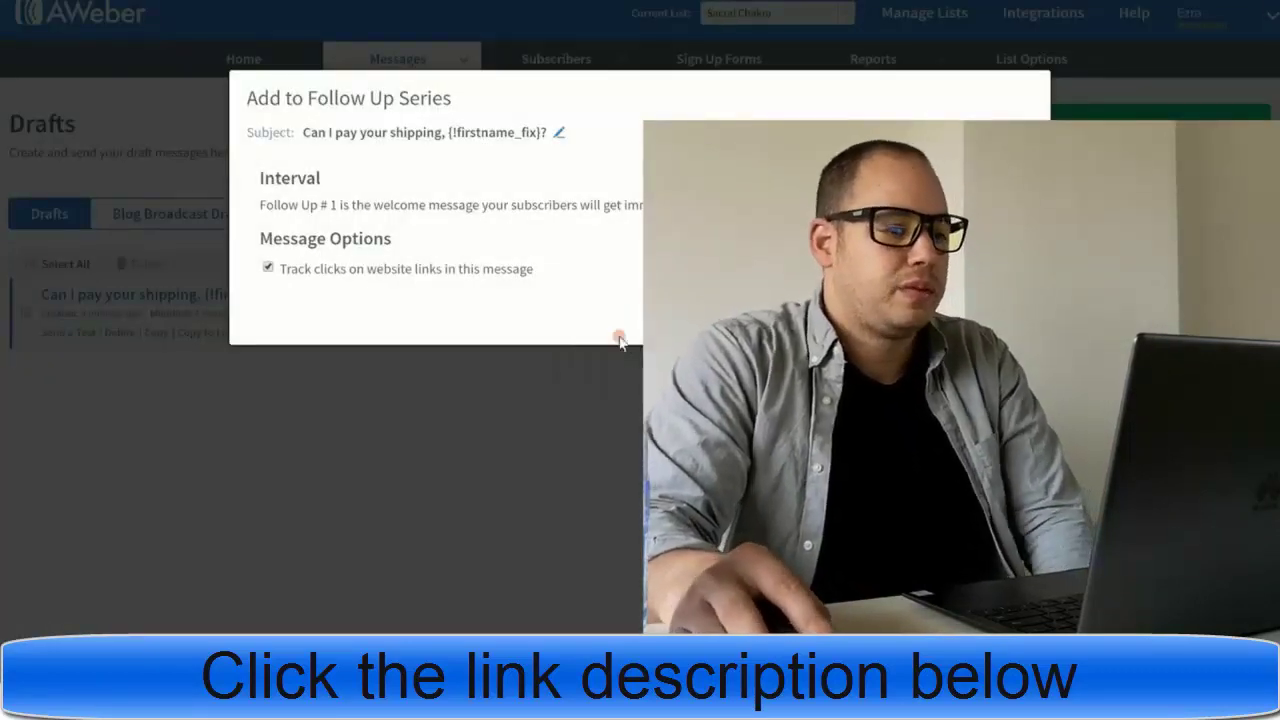
{"action": "left_click", "coordinate": [619, 340]}
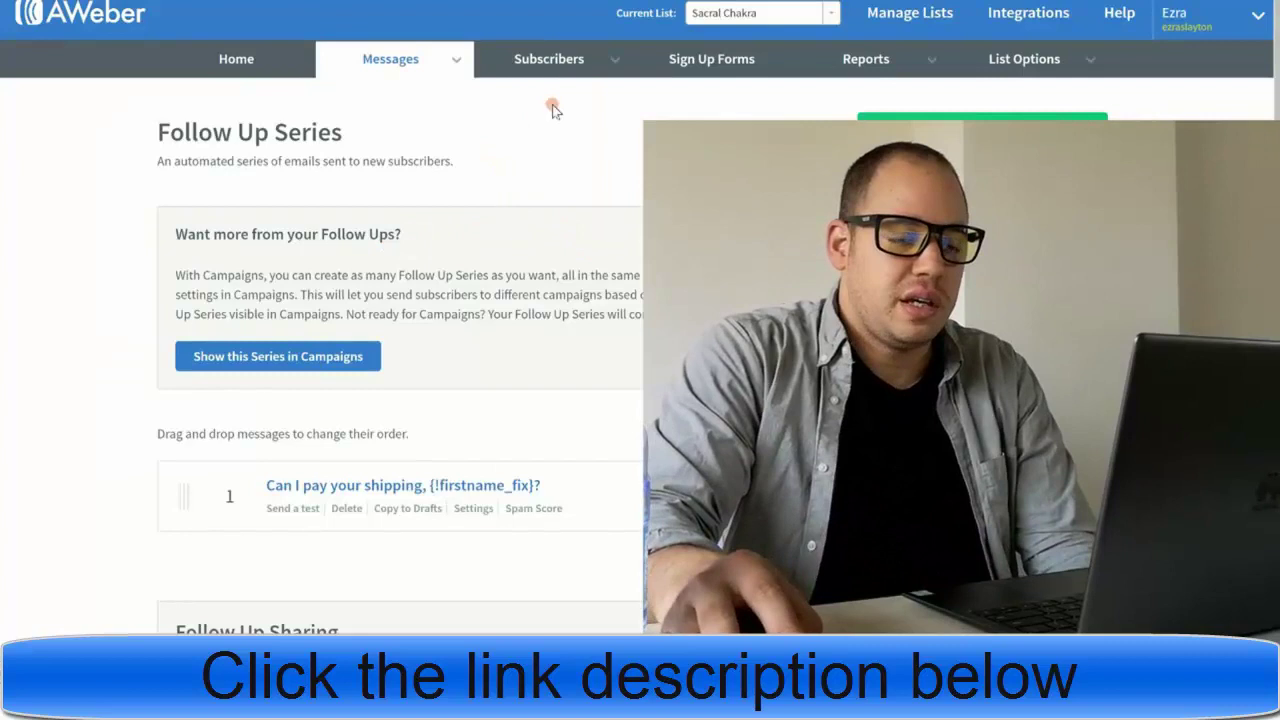
{"action": "mouse_move", "coordinate": [1034, 63]}
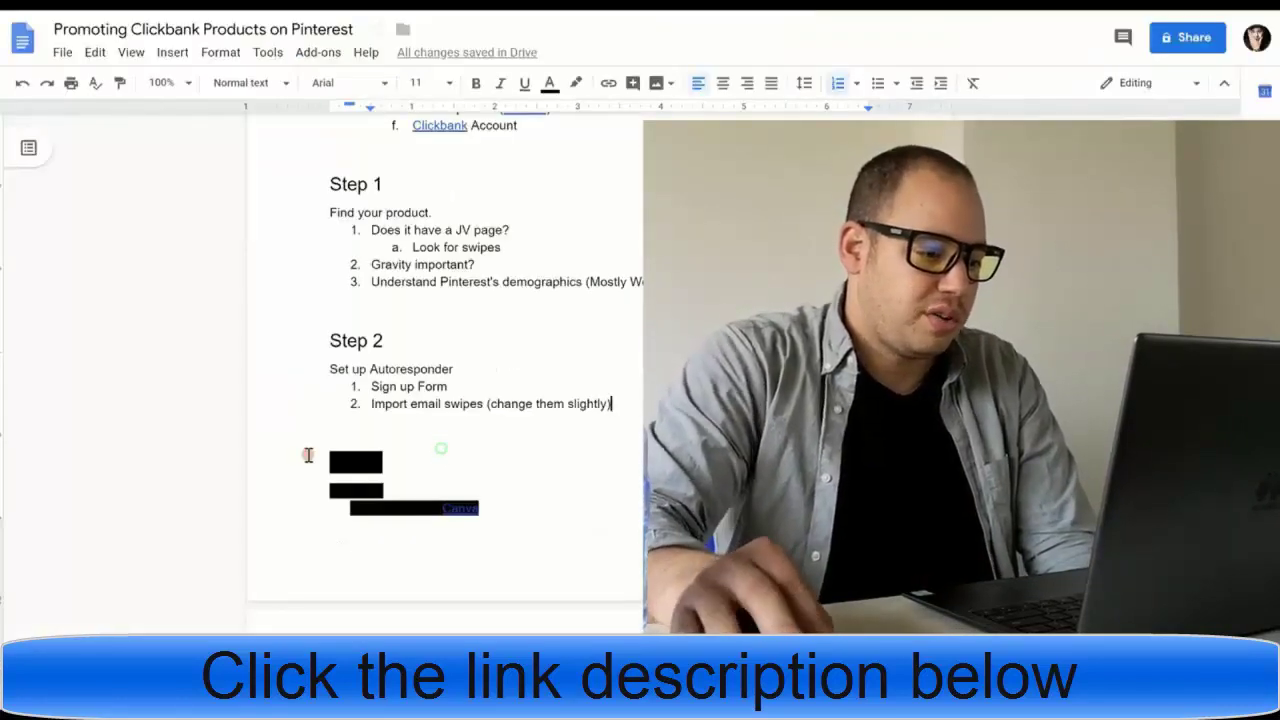
- Remove the black highlight from the Step 3 lines through the Video Pins line
{"action": "left_click_drag", "start_coordinate": [308, 455], "coordinate": [543, 540]}
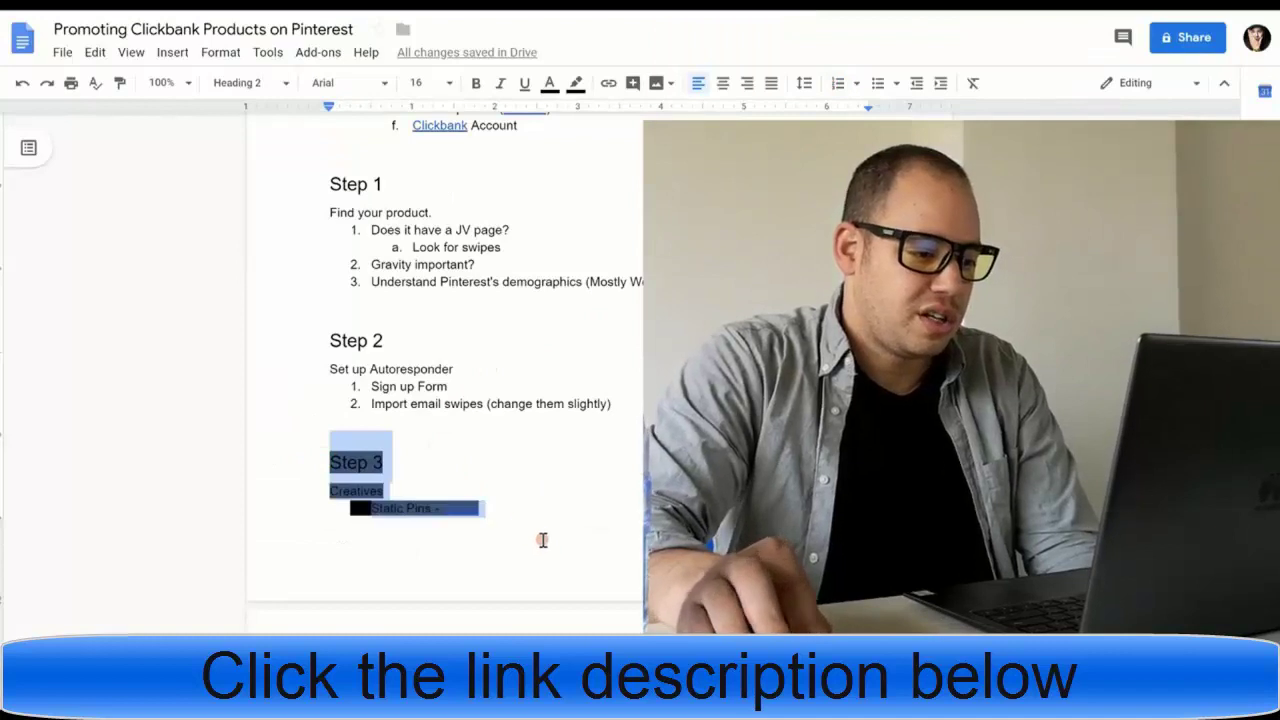
{"action": "scroll", "coordinate": [543, 527], "scroll_direction": "down", "scroll_amount": 3}
{"action": "left_click", "coordinate": [571, 446]}
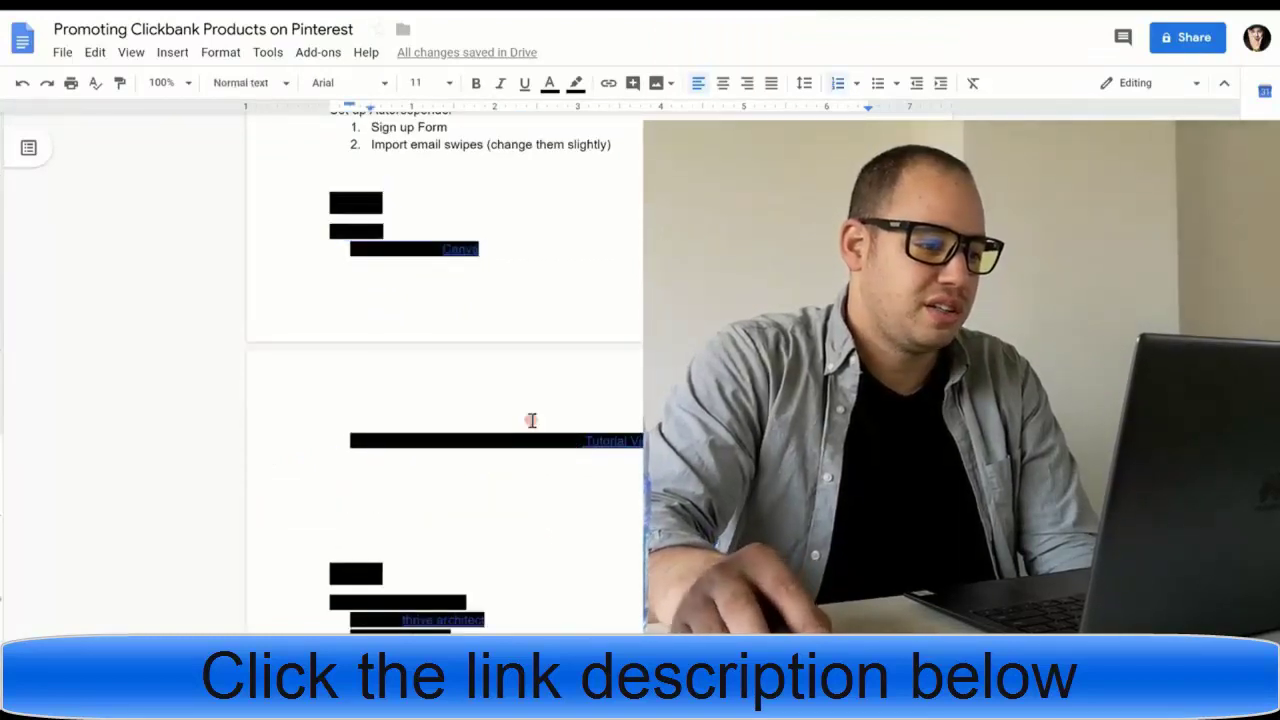
{"action": "left_click_drag", "start_coordinate": [317, 196], "coordinate": [640, 441]}
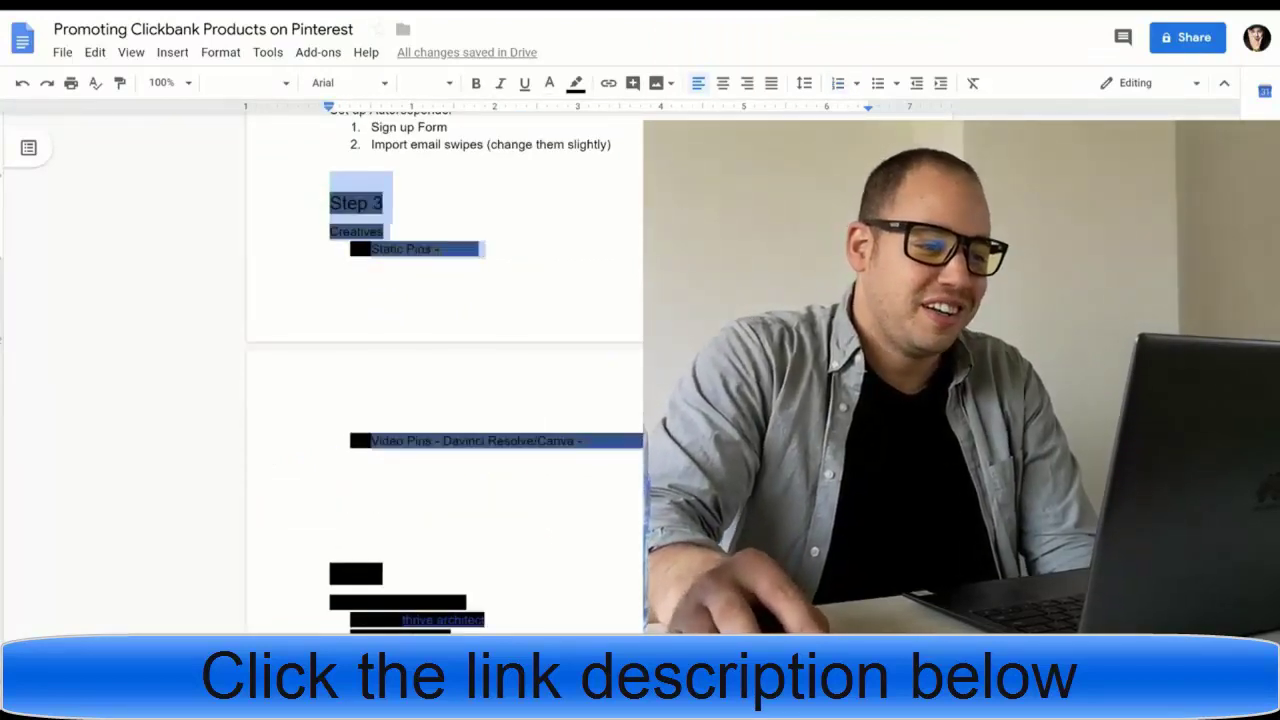
{"action": "left_click", "coordinate": [580, 86]}
{"action": "left_click", "coordinate": [597, 122]}
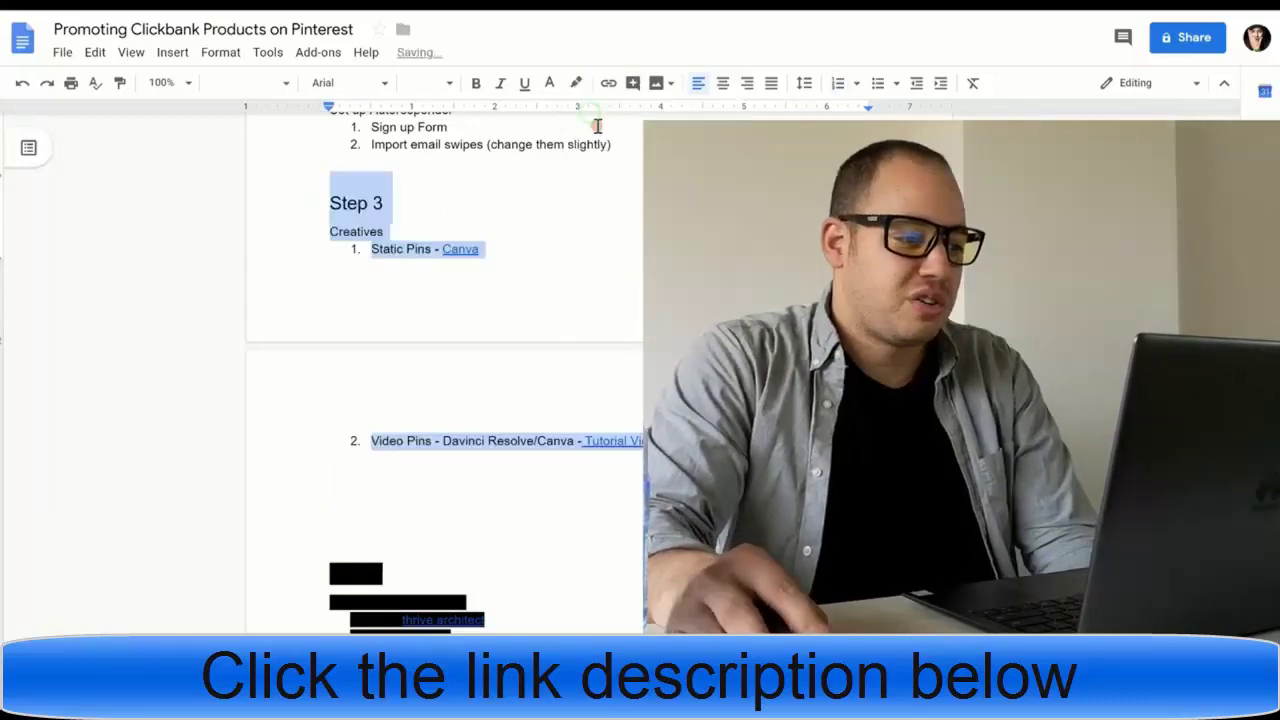
- Check that the Step 3 Canva link and tutorial video link still point correctly
{"action": "left_click", "coordinate": [478, 249]}
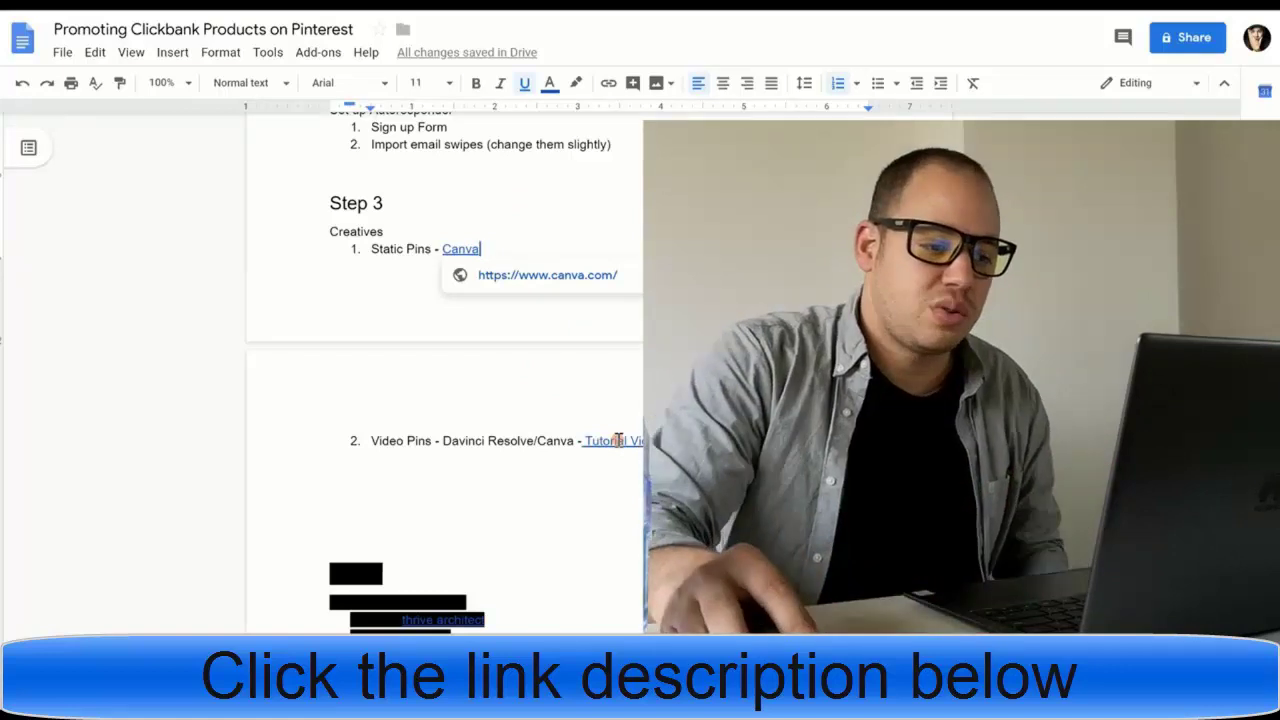
{"action": "left_click", "coordinate": [605, 441]}
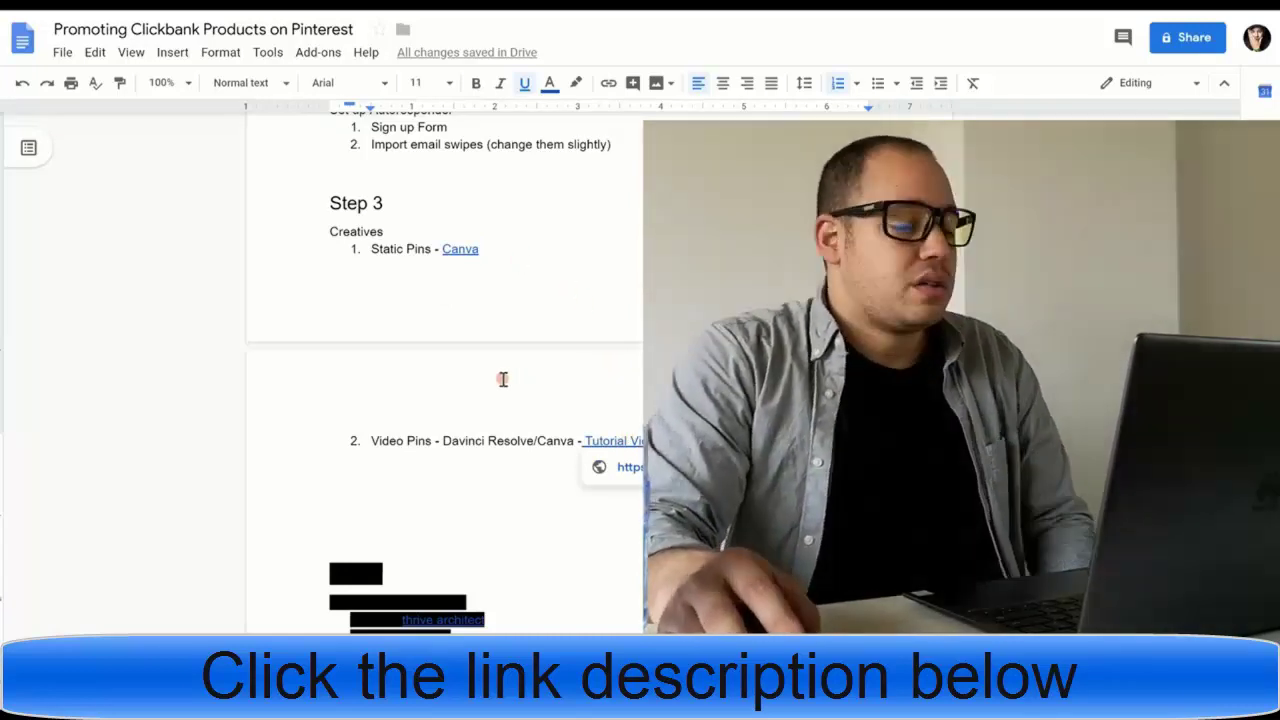
{"action": "scroll", "coordinate": [501, 378], "scroll_direction": "up", "scroll_amount": 2}
{"action": "scroll", "coordinate": [503, 379], "scroll_direction": "down", "scroll_amount": 2}
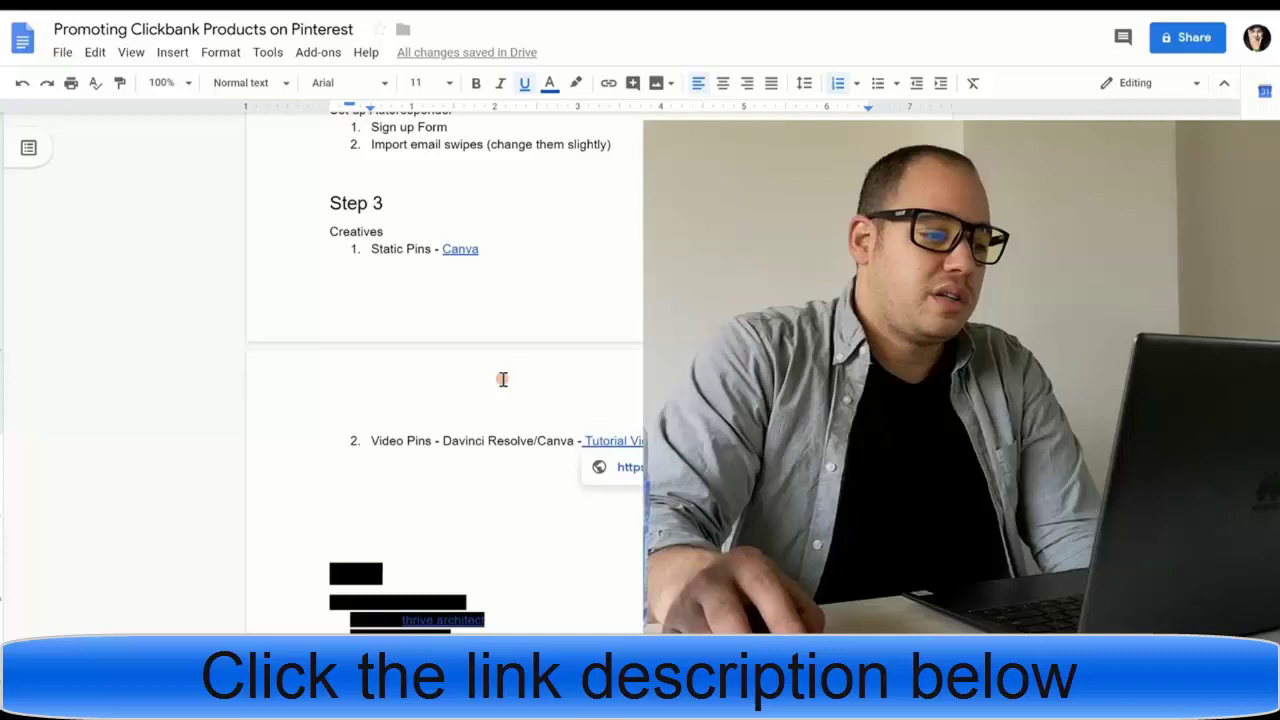
{"action": "scroll", "coordinate": [498, 378], "scroll_direction": "up", "scroll_amount": 2}
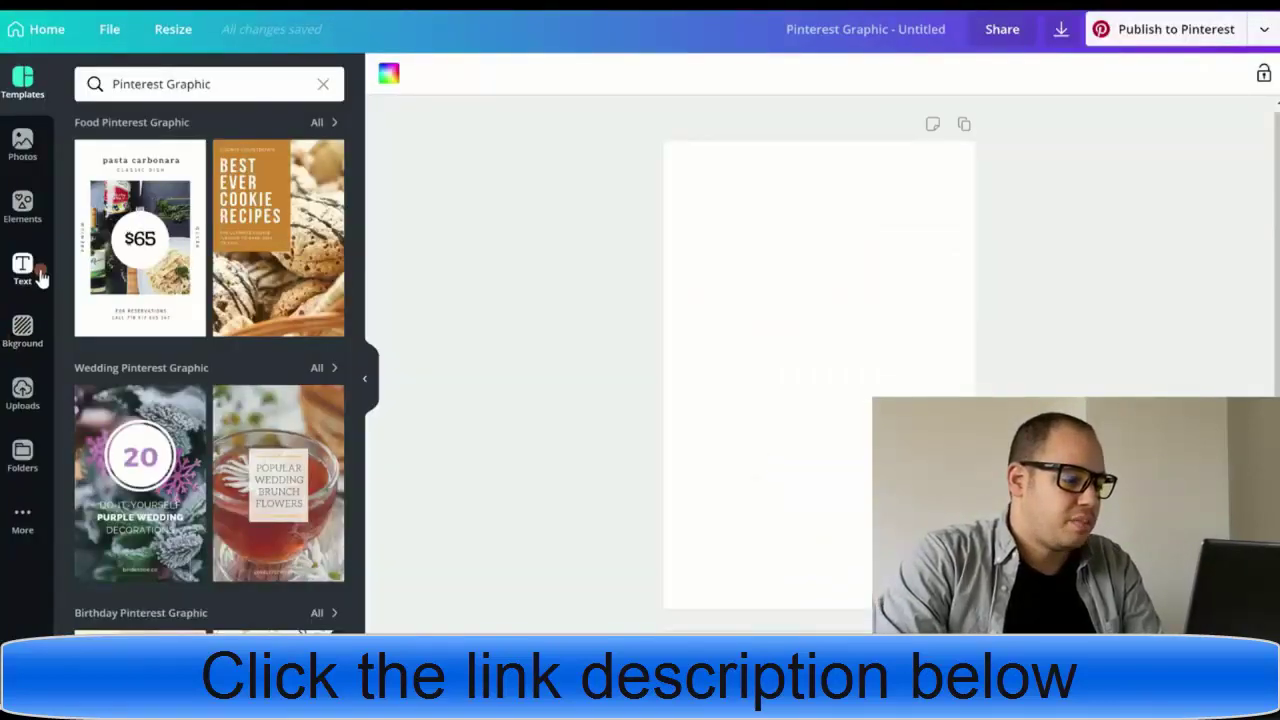
- Apply the orange chevron background and add a large HOW TO heading at the top
{"action": "left_click", "coordinate": [8, 343]}
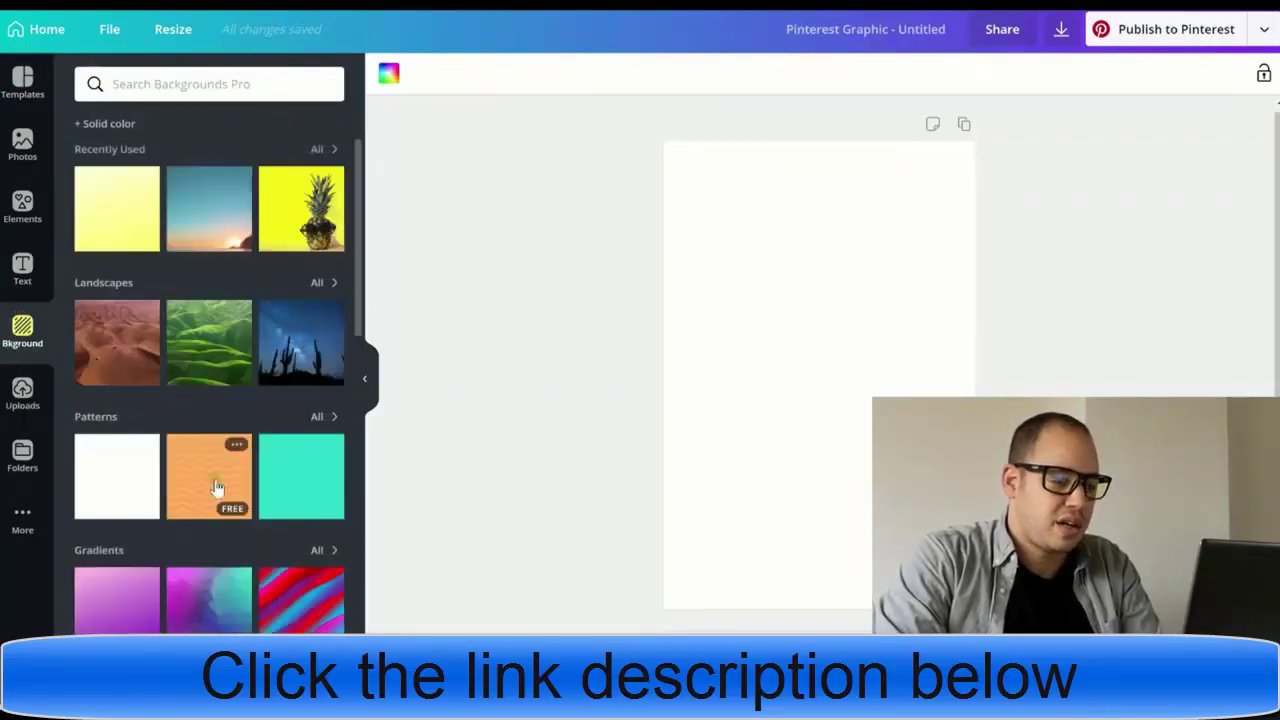
{"action": "left_click", "coordinate": [617, 303]}
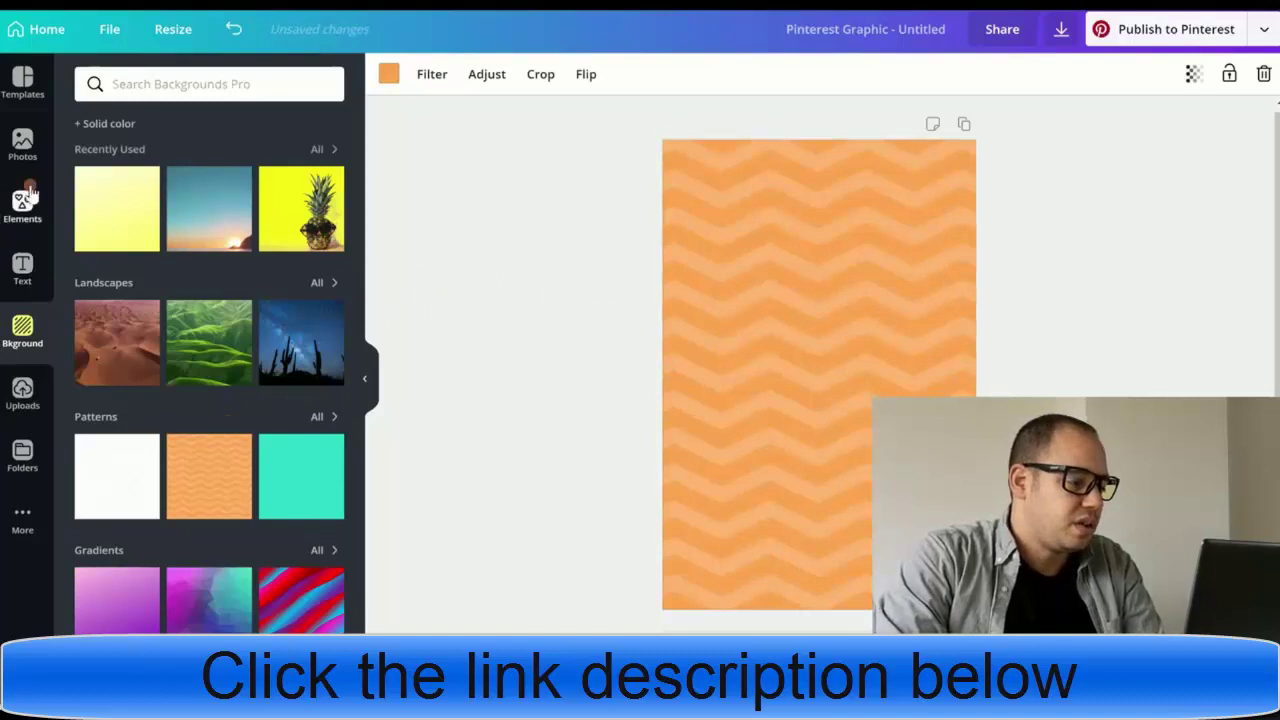
{"action": "left_click", "coordinate": [18, 268]}
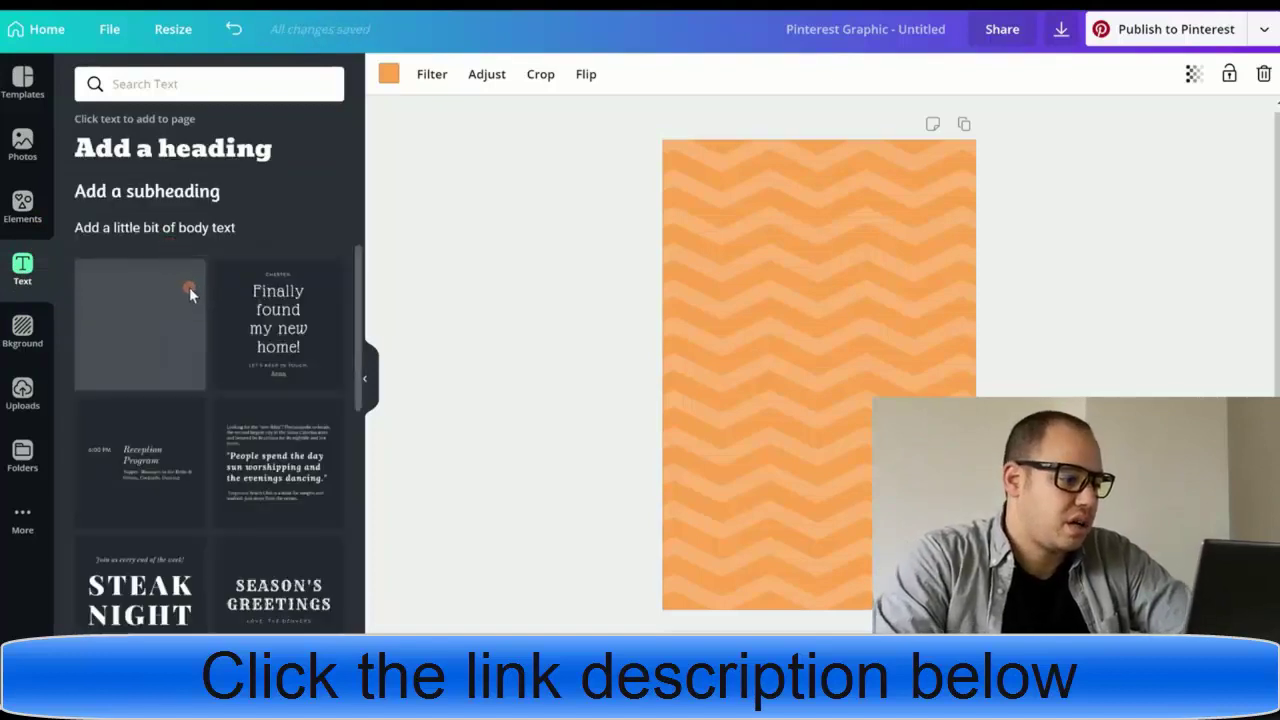
{"action": "scroll", "coordinate": [230, 368], "scroll_direction": "down", "scroll_amount": 2}
{"action": "left_click", "coordinate": [190, 152]}
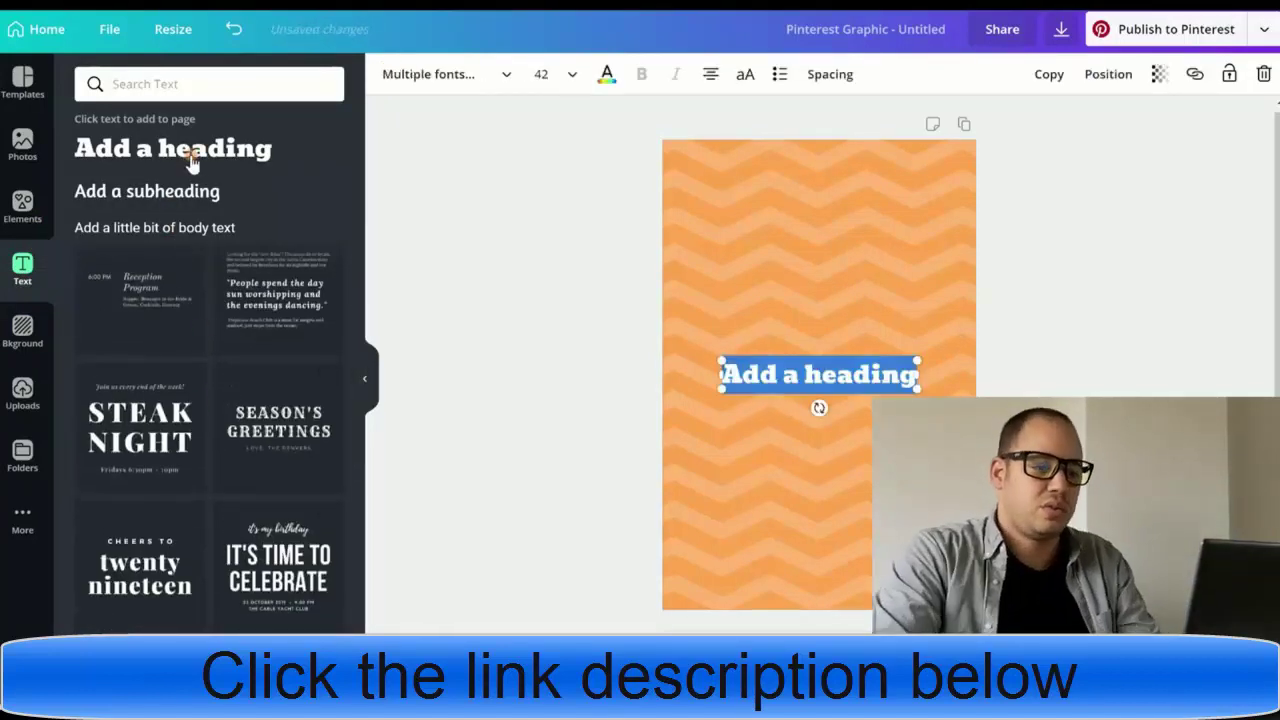
{"action": "type", "text": "how to"}
{"action": "key", "text": "Escape"}
{"action": "left_click_drag", "start_coordinate": [878, 389], "coordinate": [778, 231]}
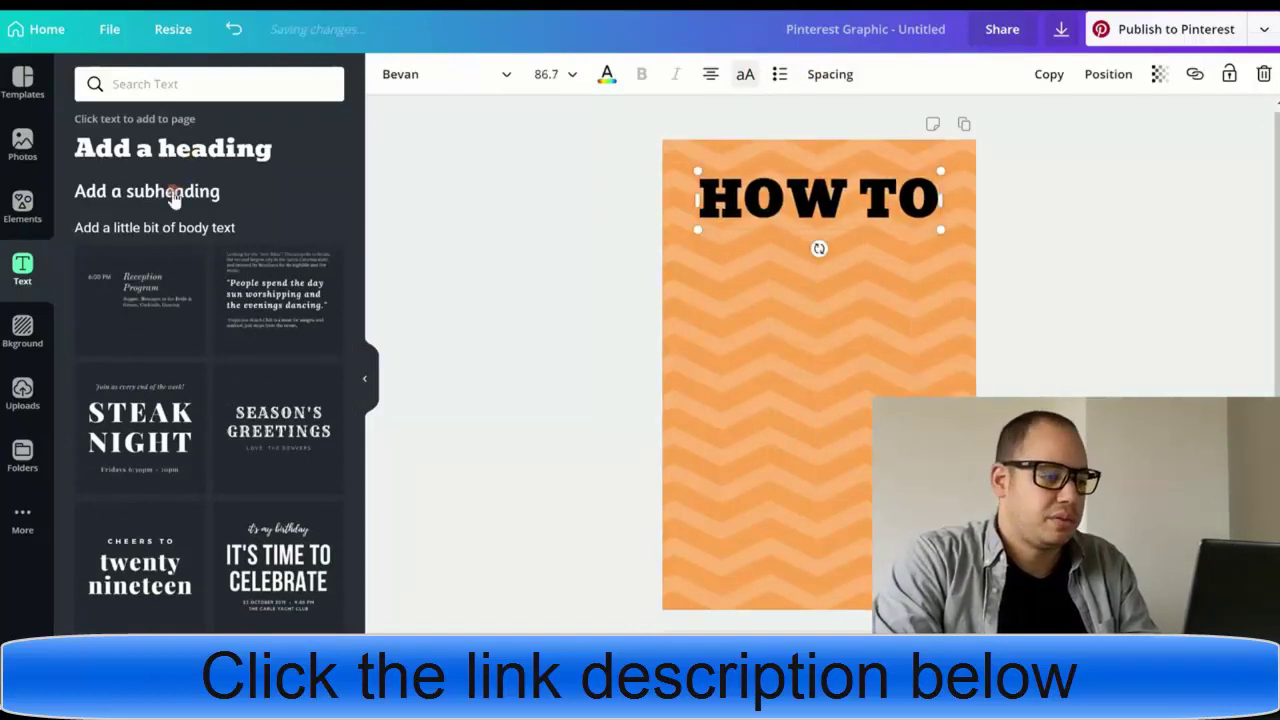
- Add a BALANCE heading in Barlow Bold, enlarged and placed under HOW TO
{"action": "left_click", "coordinate": [183, 147]}
{"action": "type", "text": "balance"}
{"action": "left_click", "coordinate": [440, 74]}
{"action": "type", "text": "bar"}
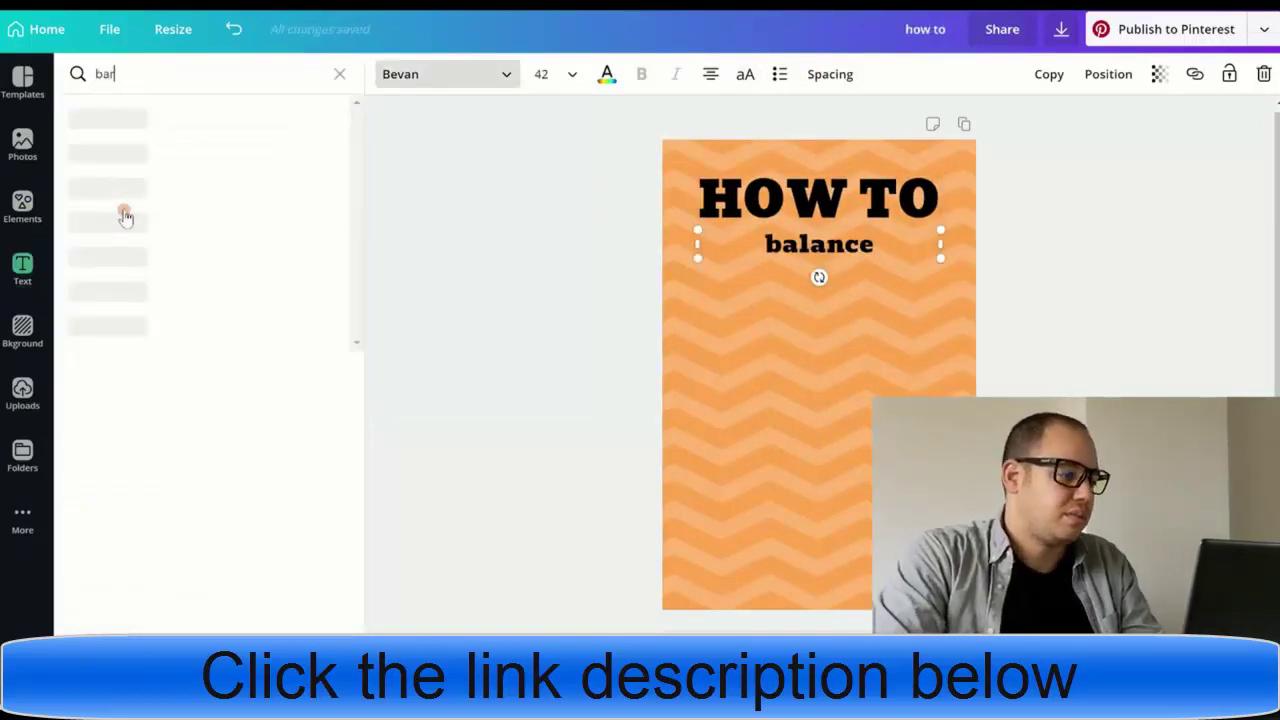
{"action": "left_click", "coordinate": [110, 152]}
{"action": "left_click_drag", "start_coordinate": [698, 250], "coordinate": [712, 274]}
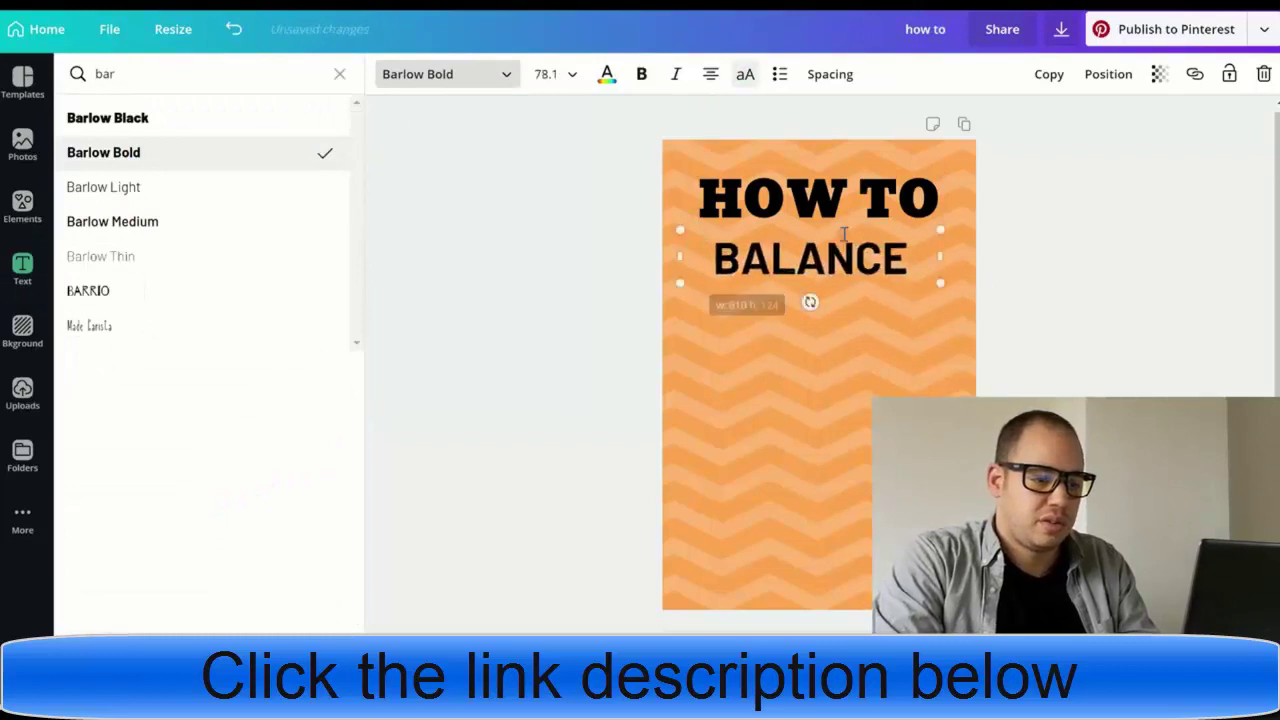
{"action": "left_click_drag", "start_coordinate": [850, 258], "coordinate": [850, 242]}
{"action": "left_click", "coordinate": [766, 325]}
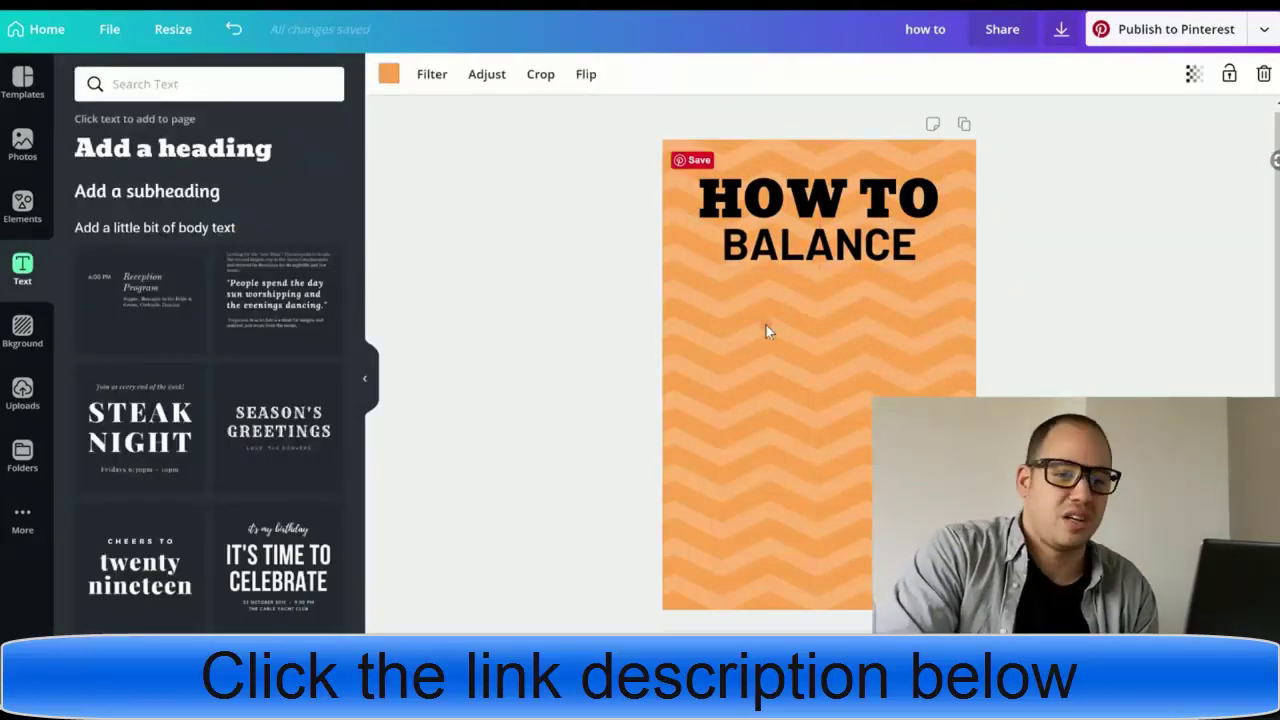
- Add an enlarged YOUR heading positioned beneath BALANCE
{"action": "left_click", "coordinate": [146, 152]}
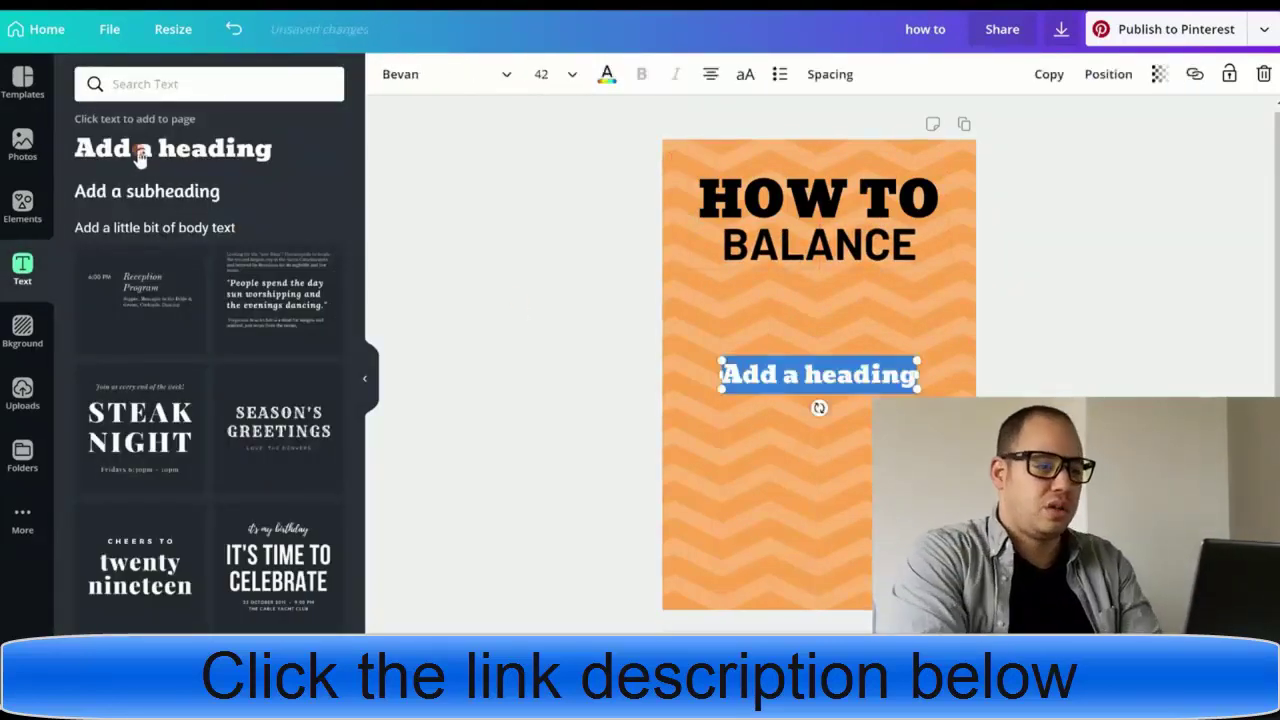
{"action": "type", "text": "your"}
{"action": "key", "text": "ctrl+shift+k"}
{"action": "left_click_drag", "start_coordinate": [778, 355], "coordinate": [817, 294]}
{"action": "left_click", "coordinate": [737, 394]}
{"action": "left_click", "coordinate": [737, 470]}
- Add a capitalised SACRAL CHAKRA subheading in the ABYS font and enlarge it
{"action": "left_click", "coordinate": [137, 191]}
{"action": "type", "text": "sacral chakra"}
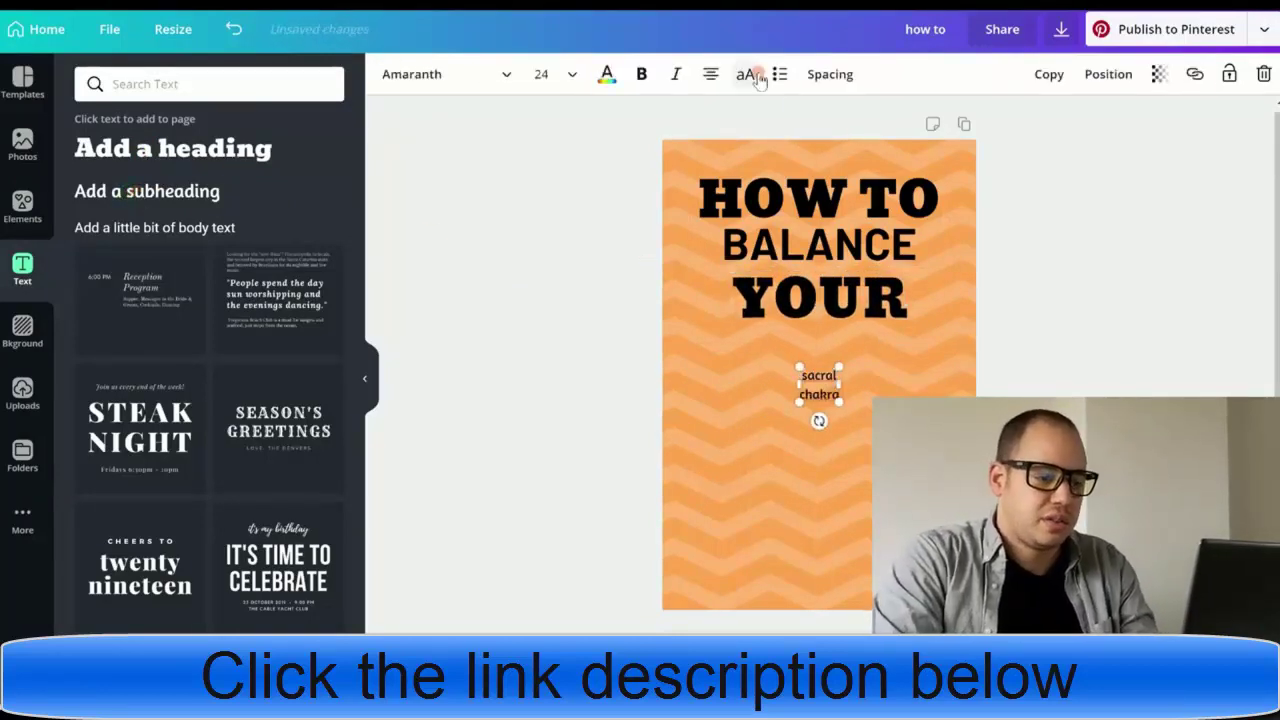
{"action": "left_click", "coordinate": [757, 78]}
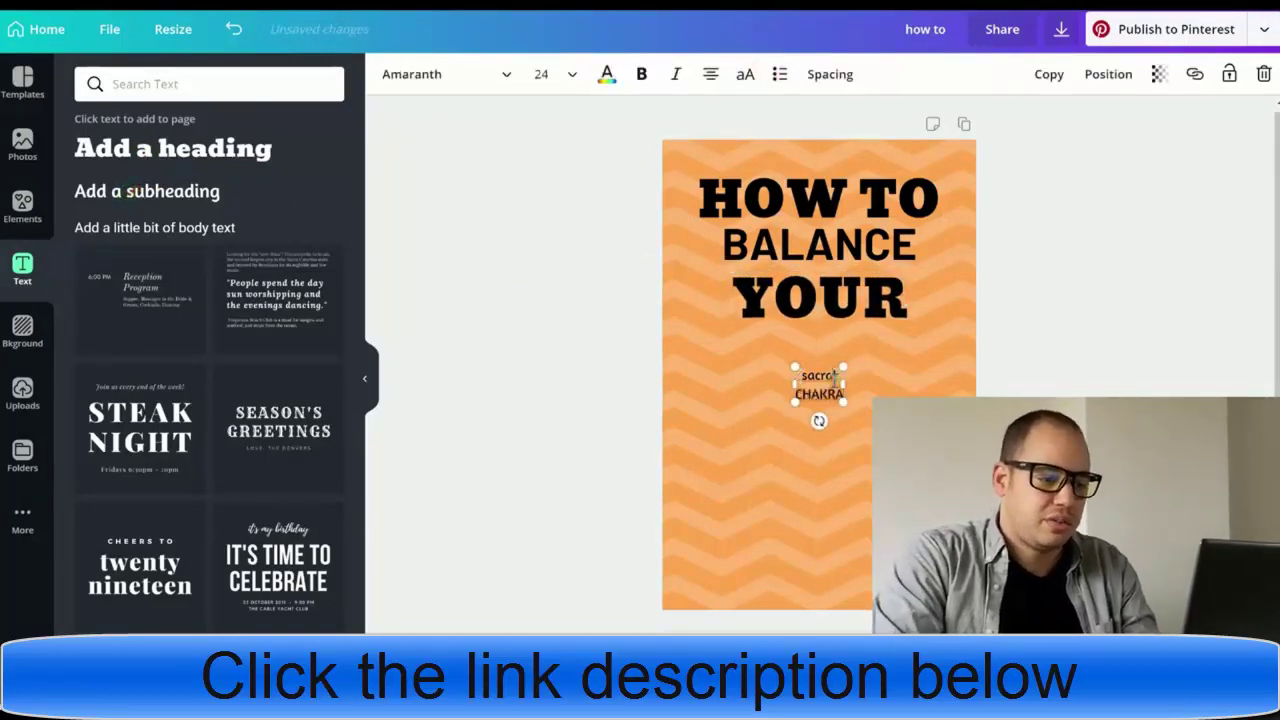
{"action": "left_click", "coordinate": [405, 80]}
{"action": "scroll", "coordinate": [160, 380], "scroll_direction": "down", "scroll_amount": 5}
{"action": "left_click", "coordinate": [100, 320]}
{"action": "left_click_drag", "start_coordinate": [794, 358], "coordinate": [705, 315]}
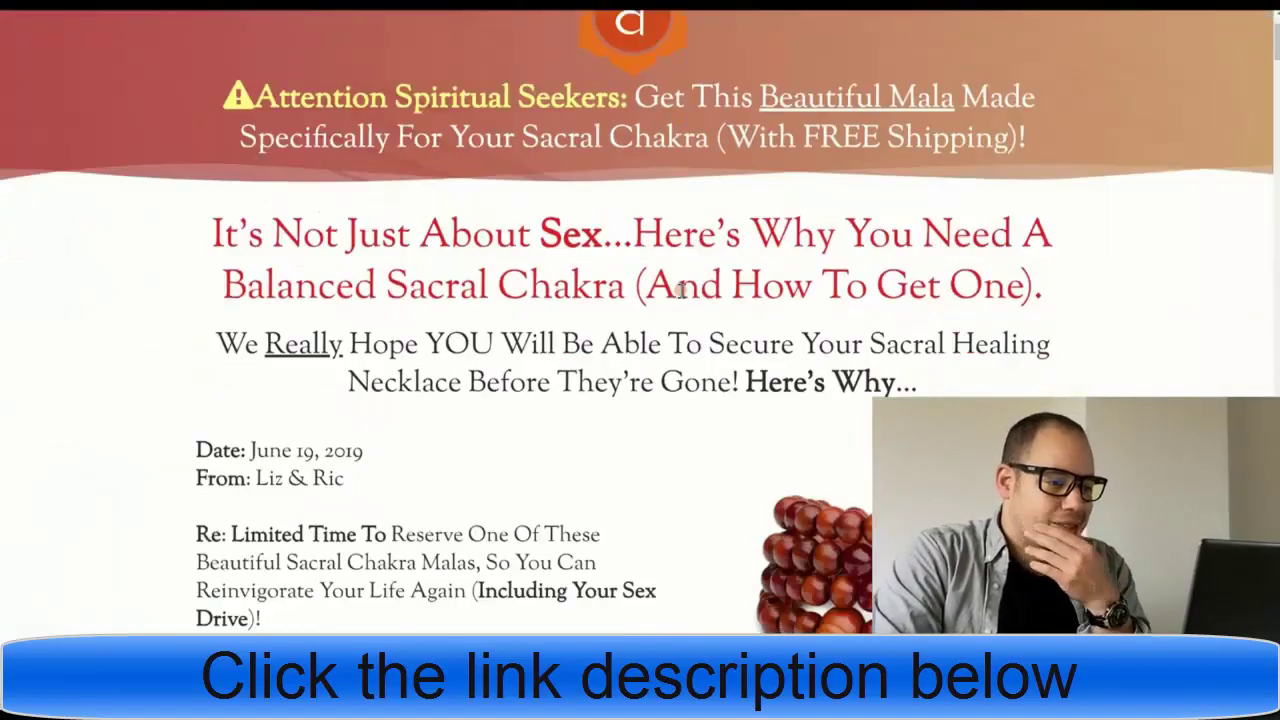
{"action": "scroll", "coordinate": [686, 286], "scroll_direction": "down", "scroll_amount": 15}
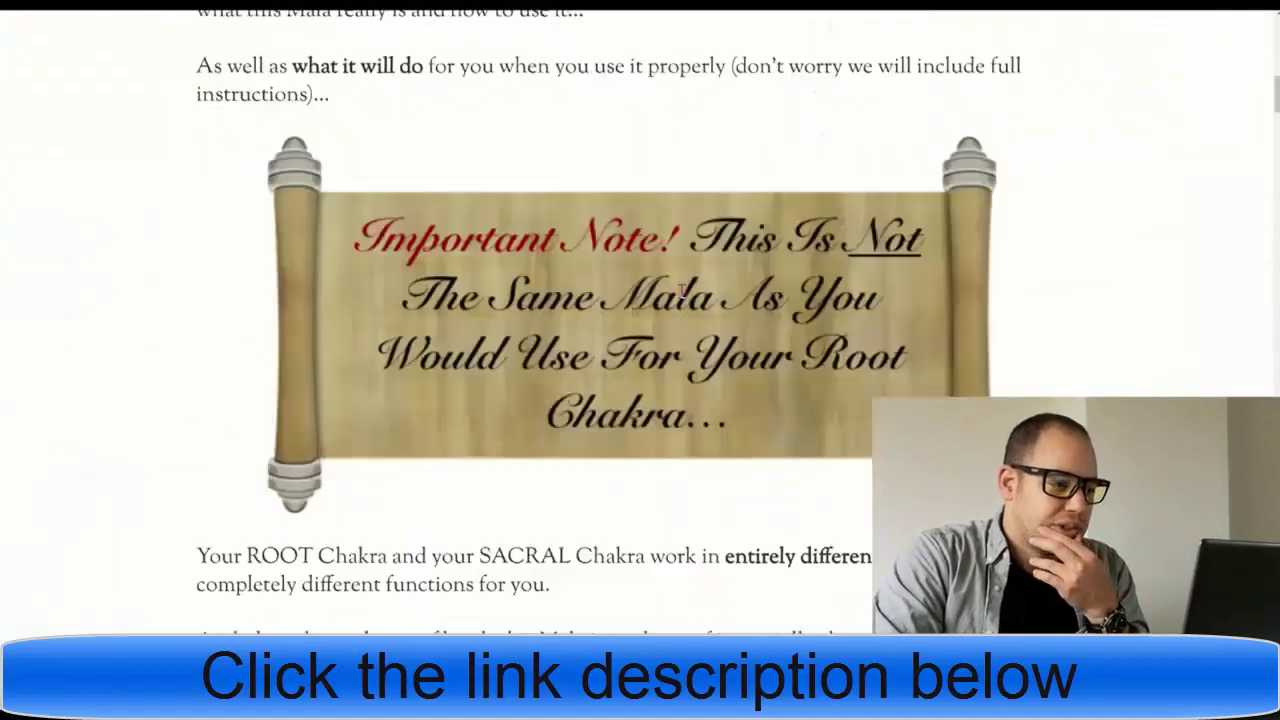
{"action": "scroll", "coordinate": [686, 286], "scroll_direction": "up", "scroll_amount": 1}
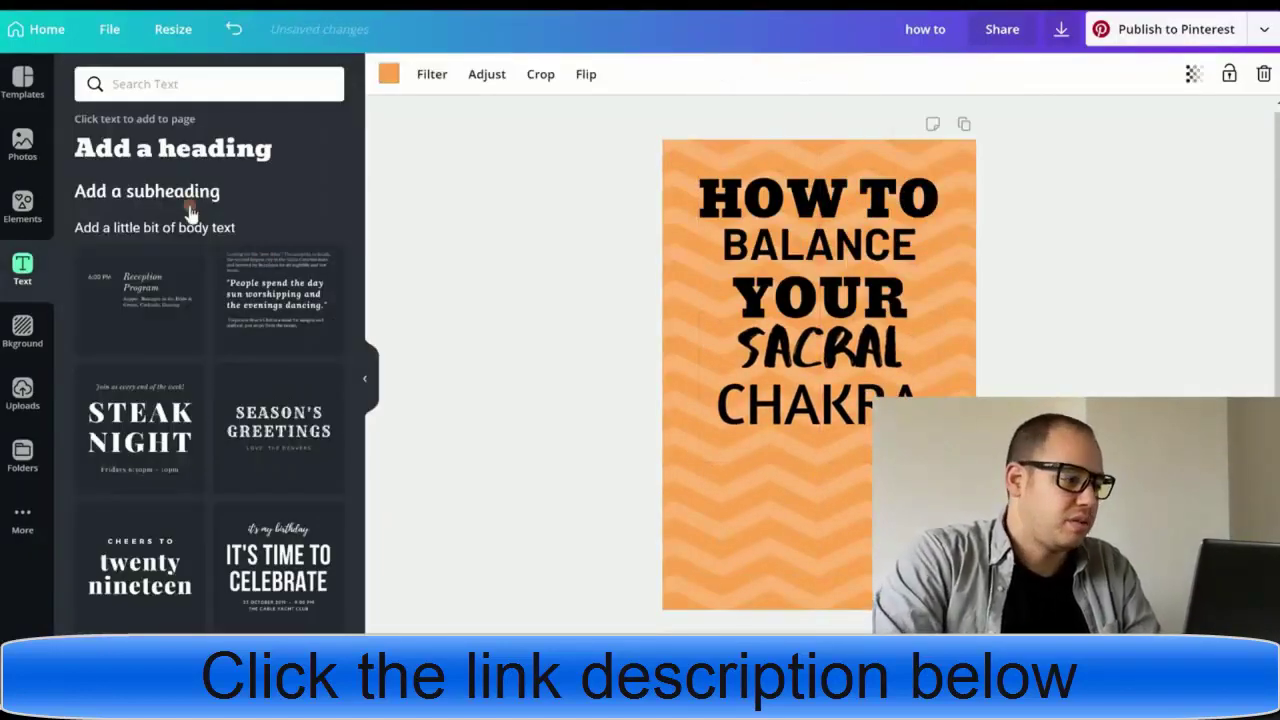
- Add a white square, shrink it into a thin bar, and send it behind SACRAL
{"action": "left_click", "coordinate": [22, 207]}
{"action": "left_click", "coordinate": [253, 166]}
{"action": "left_click_drag", "start_coordinate": [818, 249], "coordinate": [818, 323]}
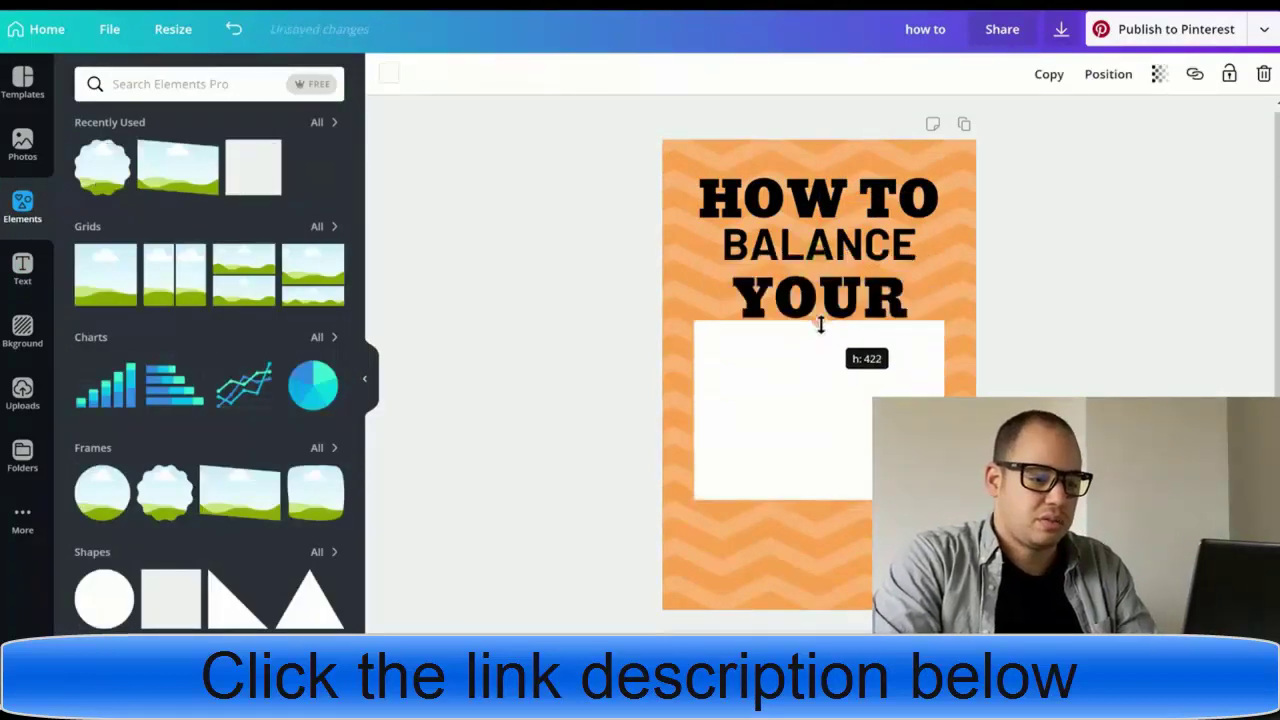
{"action": "left_click_drag", "start_coordinate": [818, 472], "coordinate": [829, 376]}
{"action": "left_click", "coordinate": [1107, 74]}
{"action": "left_click", "coordinate": [1040, 126]}
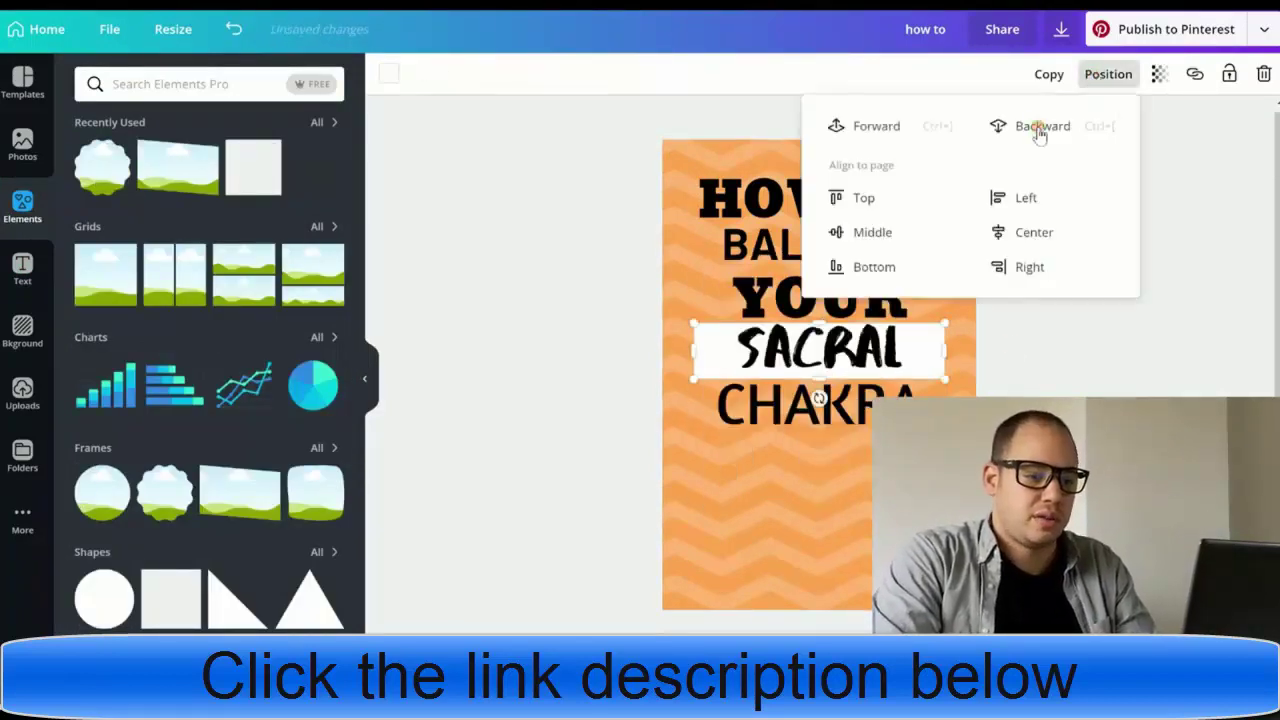
{"action": "left_click", "coordinate": [1035, 377]}
- Duplicate the white bar and place the copy behind BALANCE
{"action": "left_click", "coordinate": [943, 363]}
{"action": "left_click", "coordinate": [943, 363]}
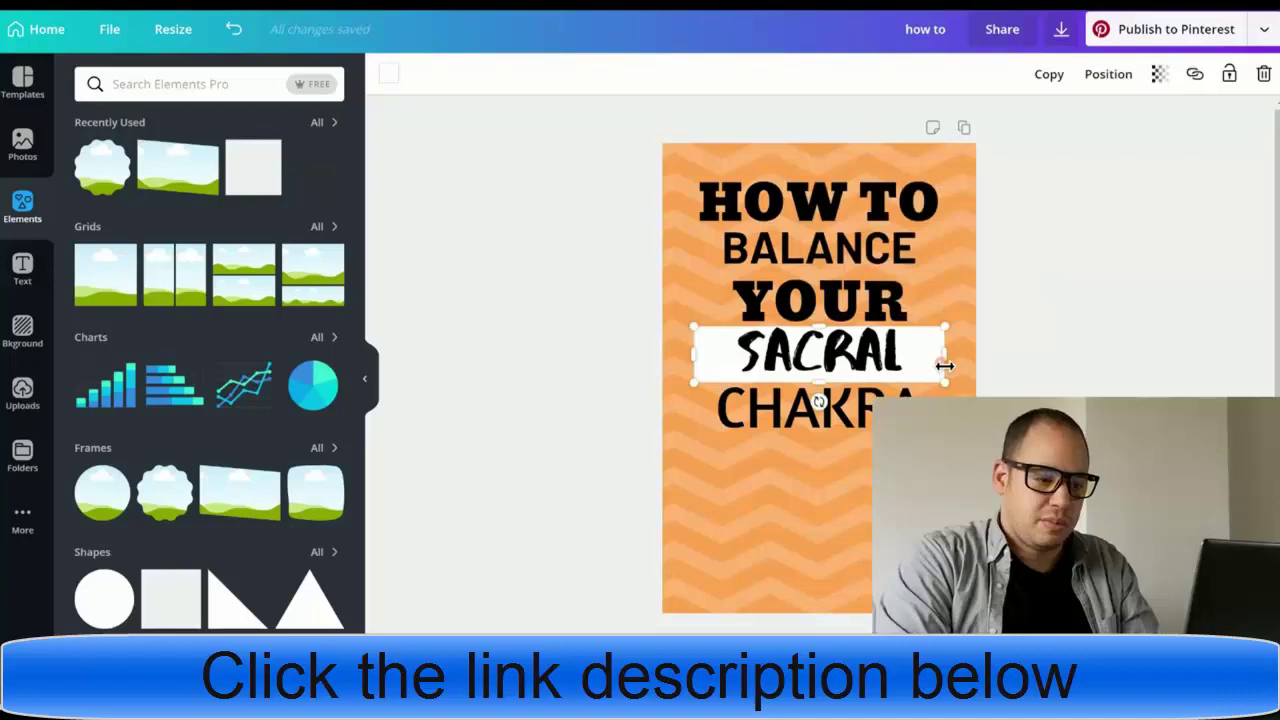
{"action": "key", "text": "ctrl+d"}
{"action": "left_click_drag", "start_coordinate": [837, 343], "coordinate": [806, 256]}
{"action": "left_click", "coordinate": [1108, 74]}
{"action": "left_click", "coordinate": [1045, 124]}
- Search elements for 'lotus' and place the teal lotus on the pin's lower part
{"action": "left_click", "coordinate": [243, 88]}
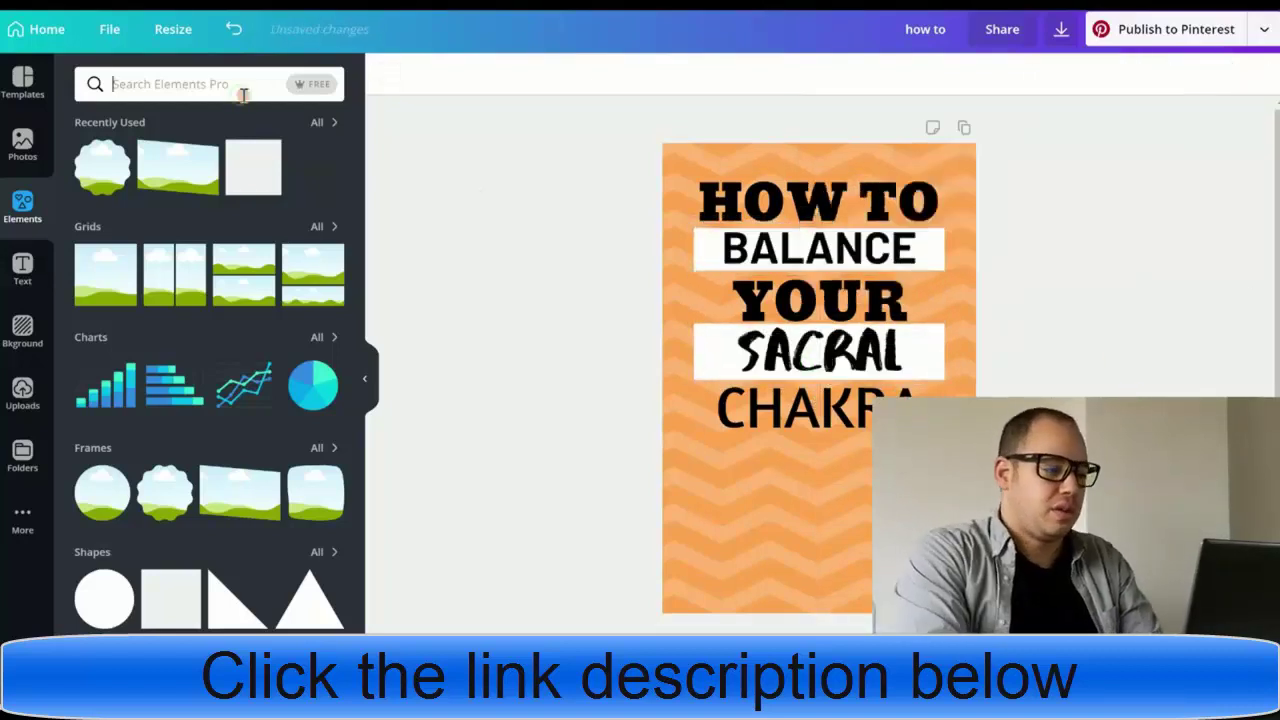
{"action": "type", "text": "lotus"}
{"action": "key", "text": "Return"}
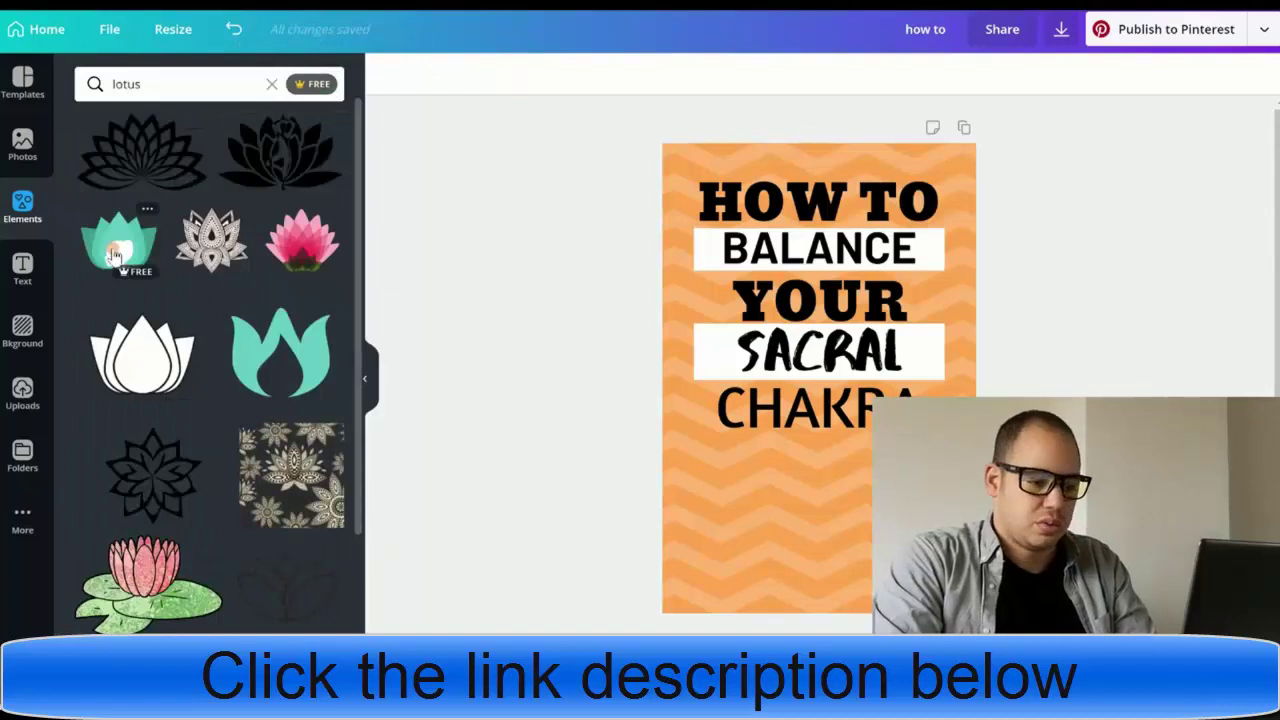
{"action": "left_click_drag", "start_coordinate": [118, 245], "coordinate": [798, 509]}
{"action": "left_click", "coordinate": [1043, 386]}
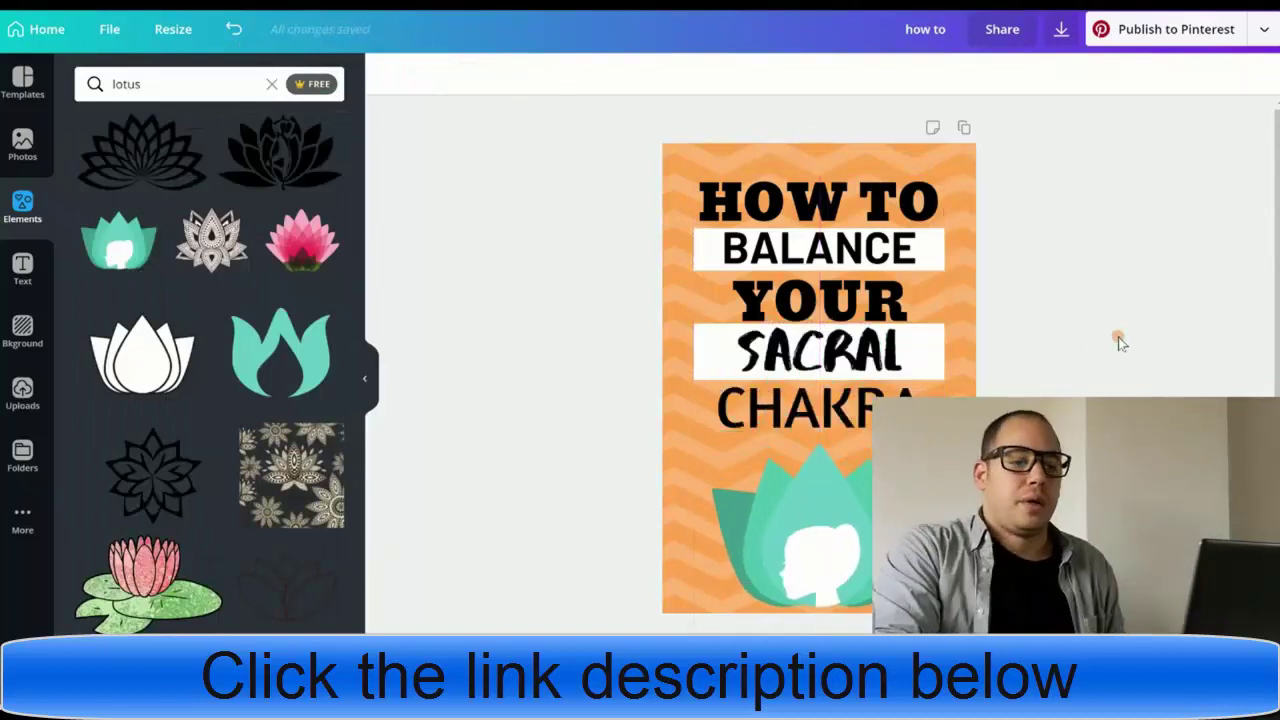
{"action": "left_click", "coordinate": [1063, 29]}
- Download the pin as a JPG into Pictures > Pins, named 'how to'
{"action": "left_click", "coordinate": [1150, 153]}
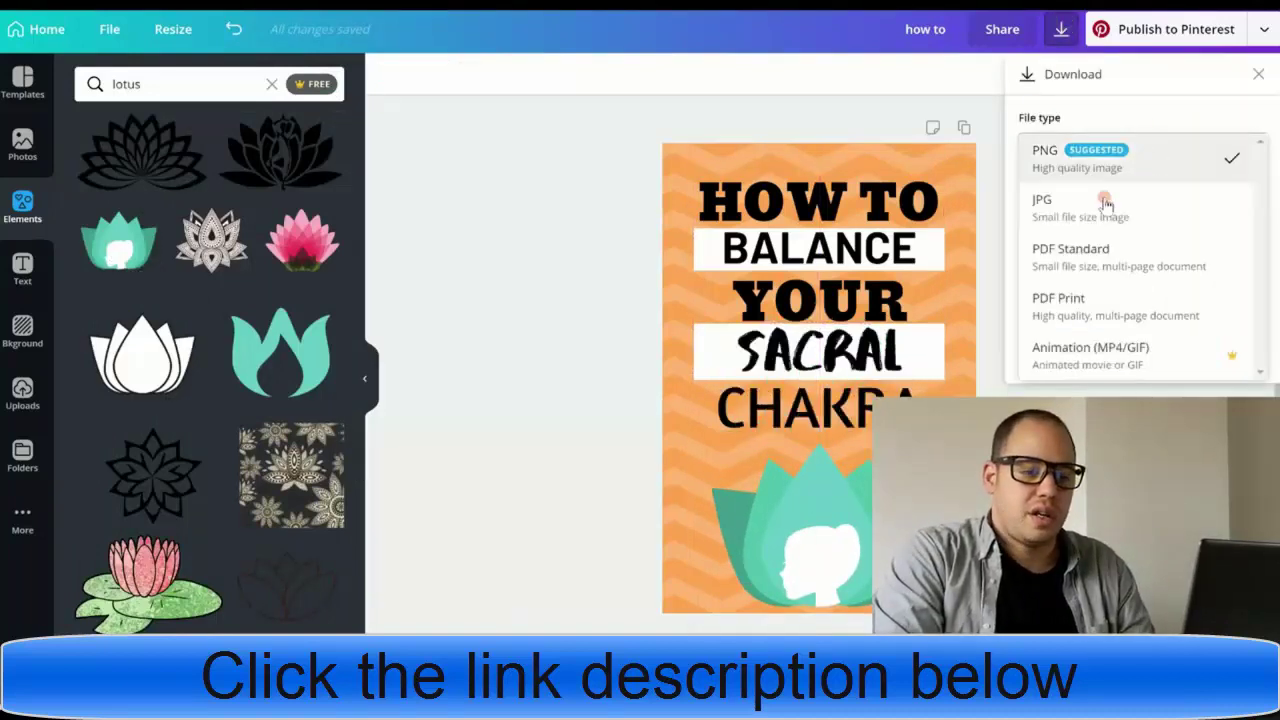
{"action": "left_click", "coordinate": [1102, 207]}
{"action": "left_click", "coordinate": [1145, 306]}
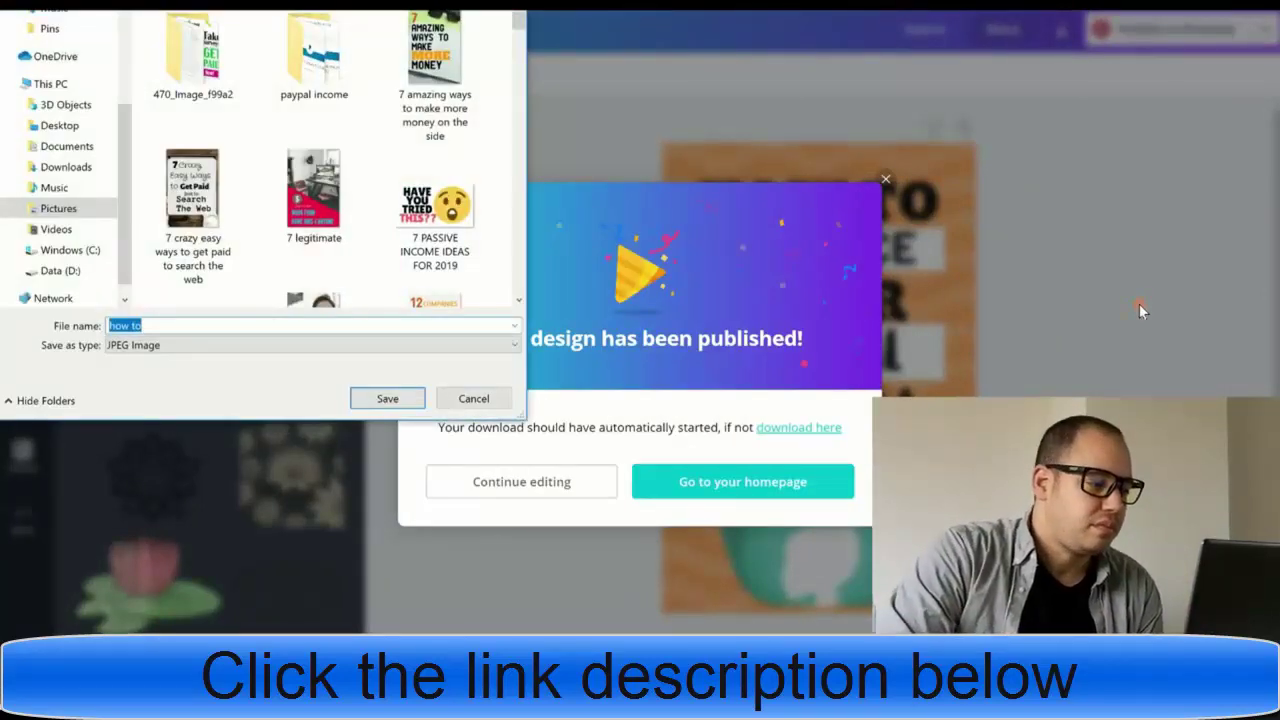
{"action": "left_click", "coordinate": [68, 209]}
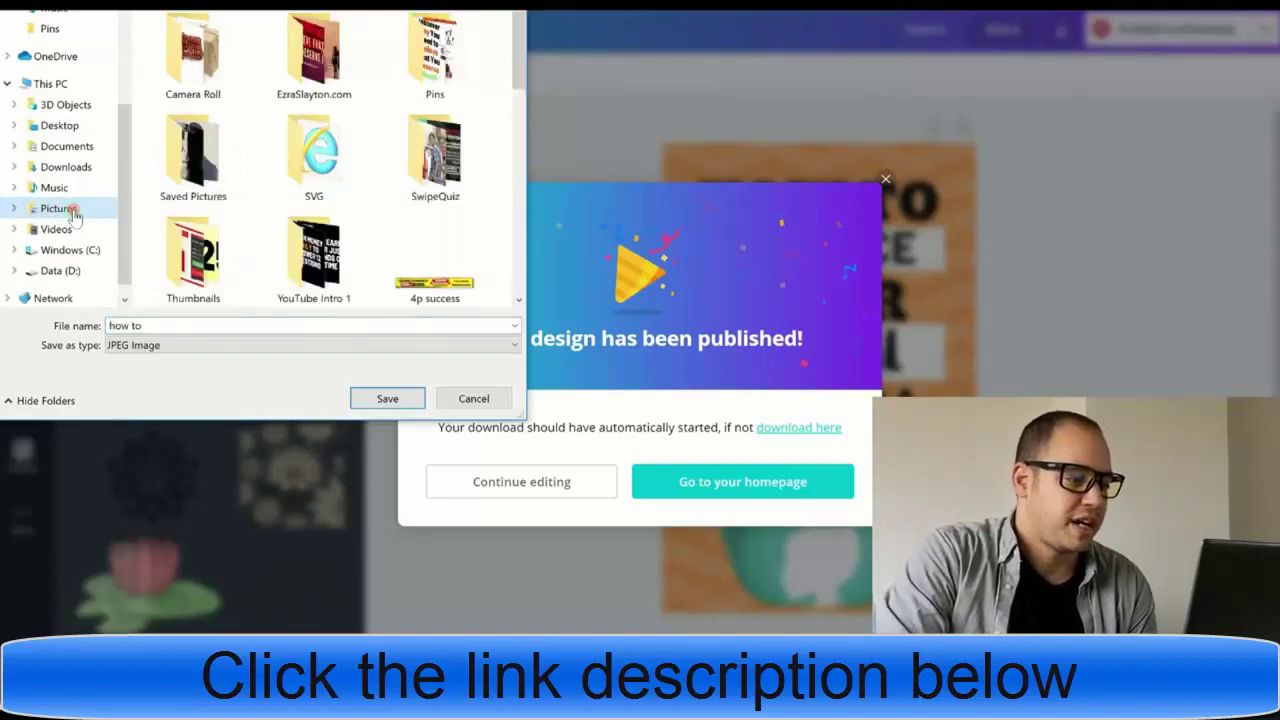
{"action": "double_click", "coordinate": [430, 55]}
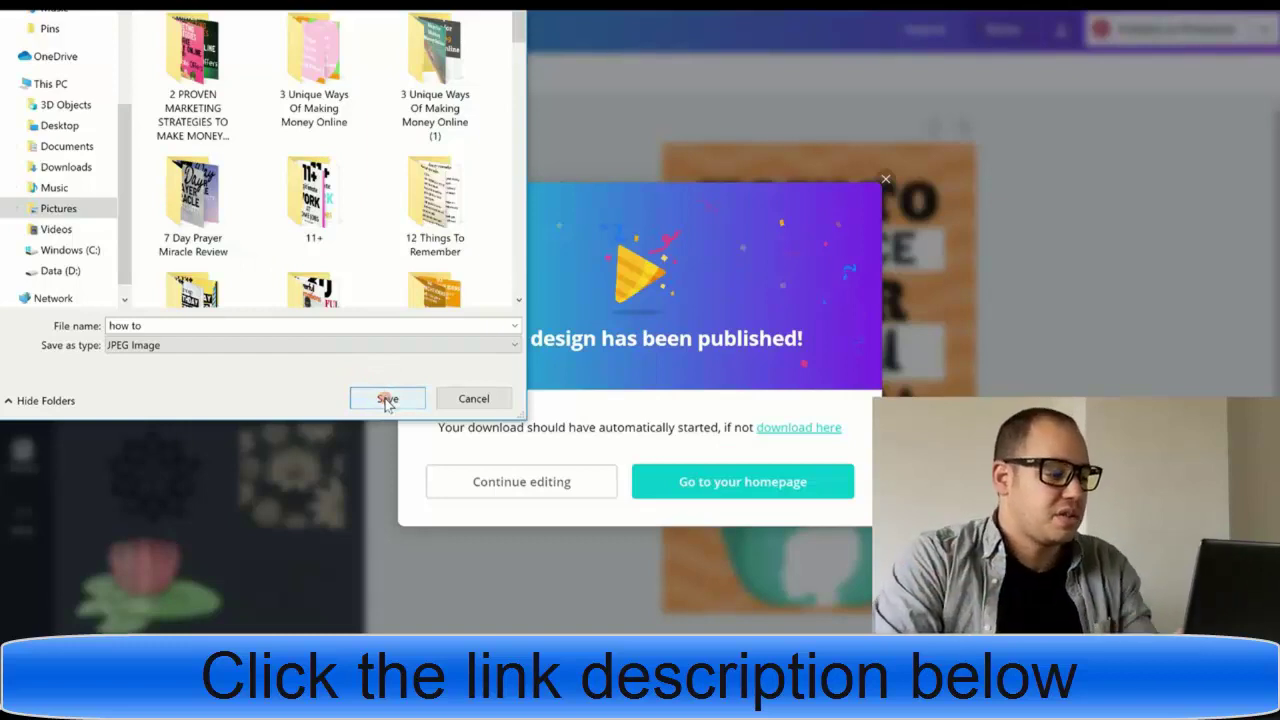
{"action": "double_click", "coordinate": [192, 325]}
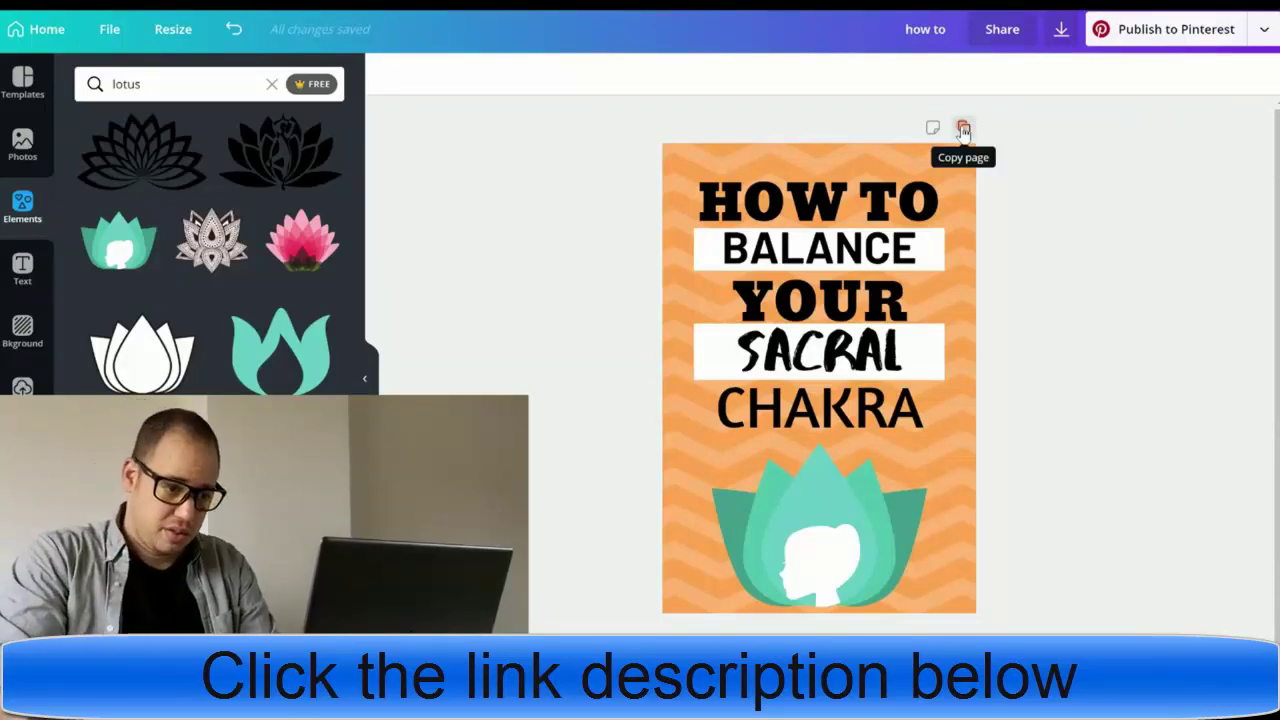
- Duplicate the pin as page 2 and delete its lotus and orange background
{"action": "left_click", "coordinate": [963, 130]}
{"action": "scroll", "coordinate": [583, 340], "scroll_direction": "up", "scroll_amount": 1}
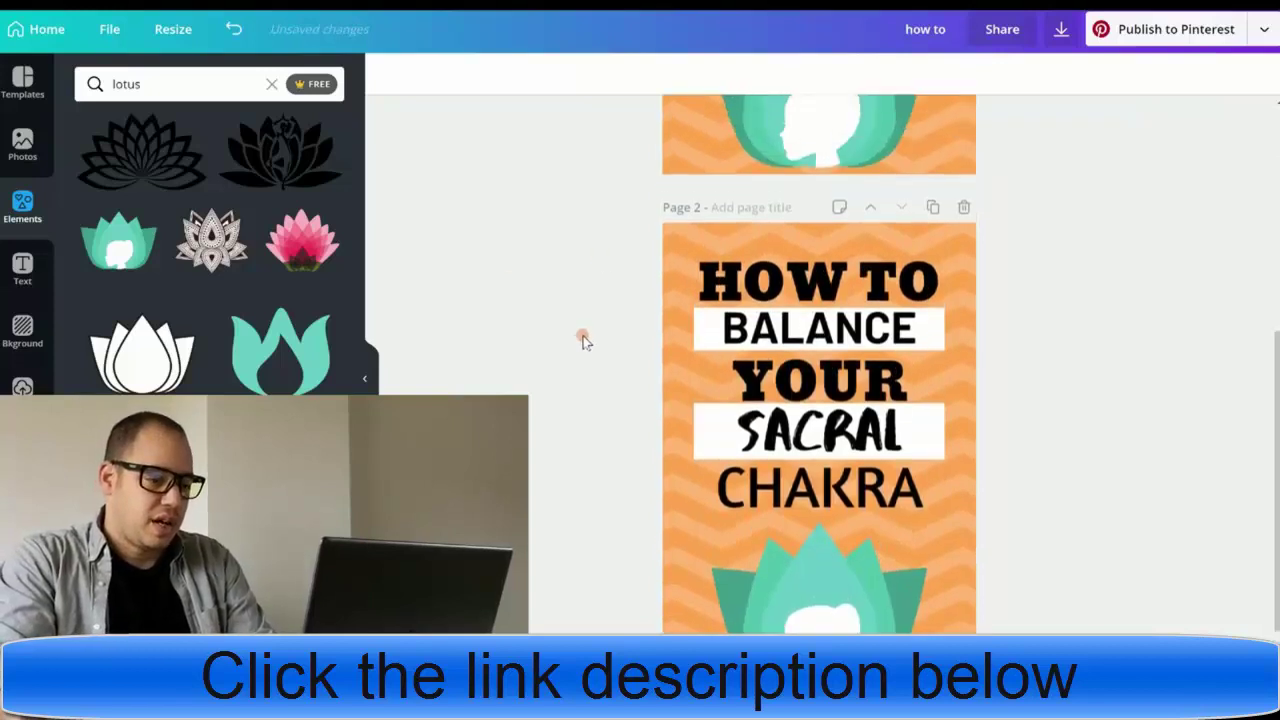
{"action": "scroll", "coordinate": [583, 340], "scroll_direction": "down", "scroll_amount": 1}
{"action": "left_click", "coordinate": [815, 528]}
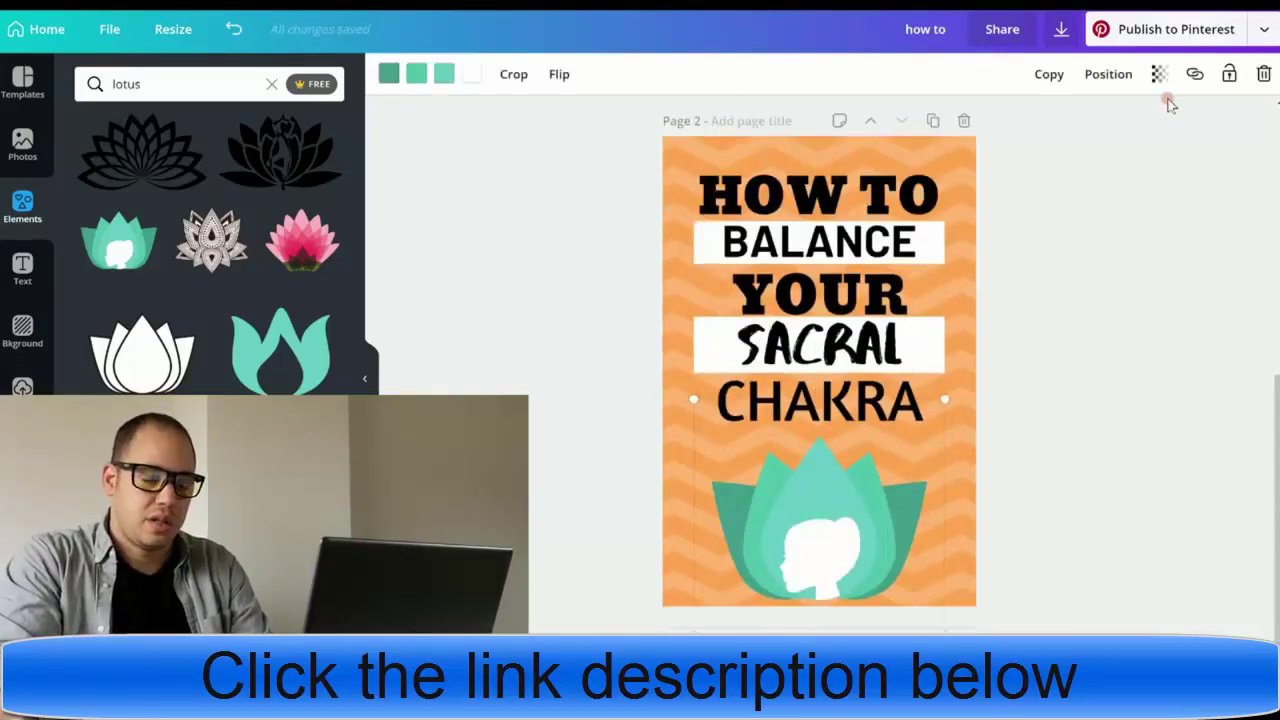
{"action": "left_click", "coordinate": [1261, 75]}
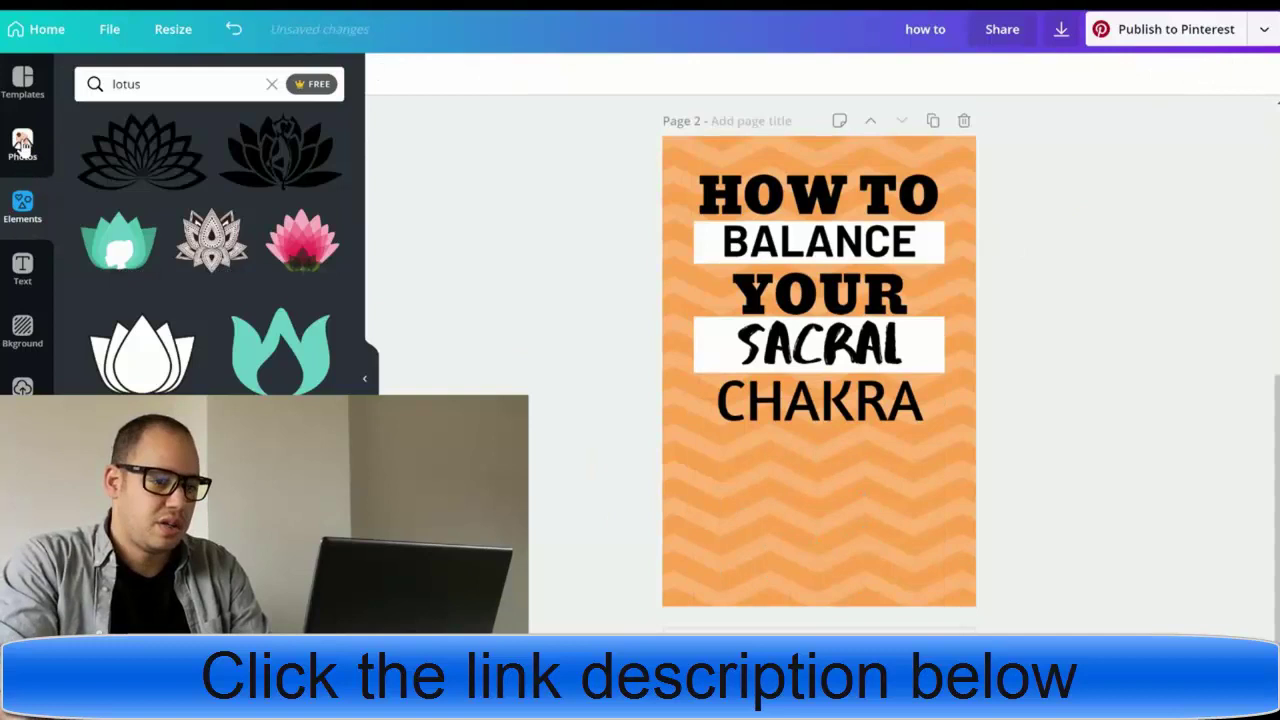
{"action": "left_click", "coordinate": [752, 558]}
{"action": "left_click", "coordinate": [1263, 75]}
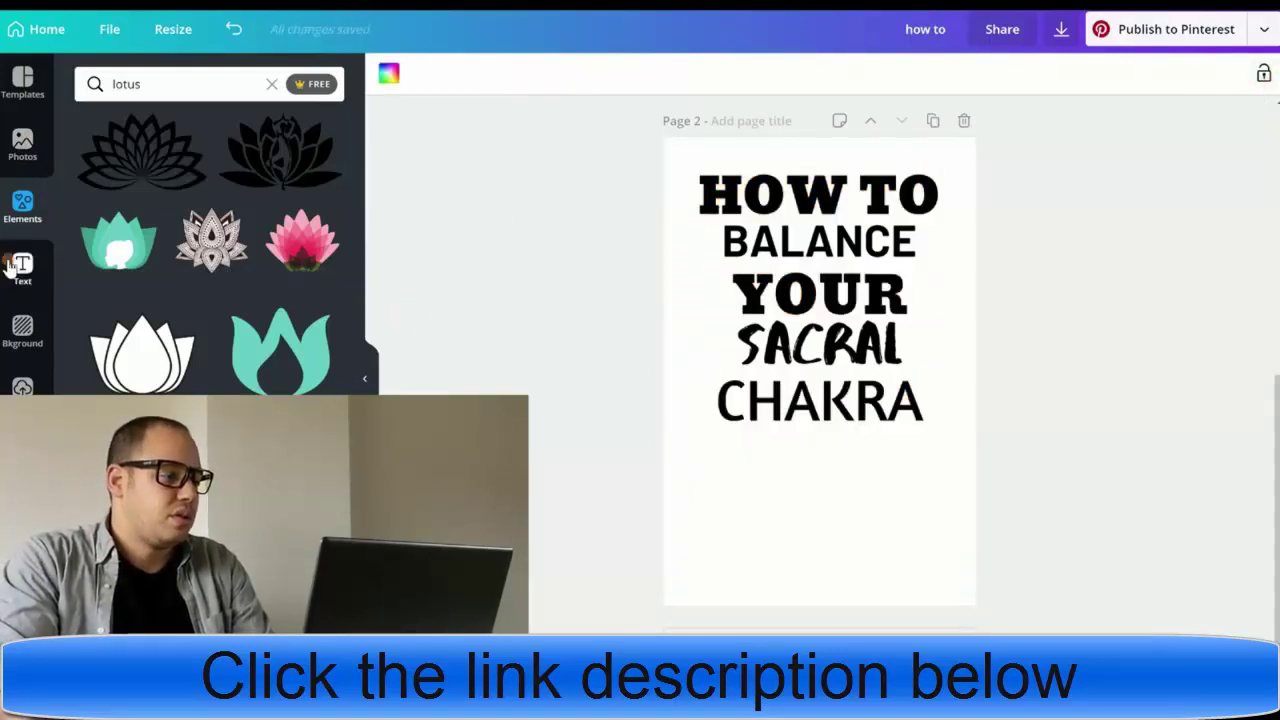
- Clear the 'lotus' element search to show the general elements again
{"action": "left_click", "coordinate": [12, 150]}
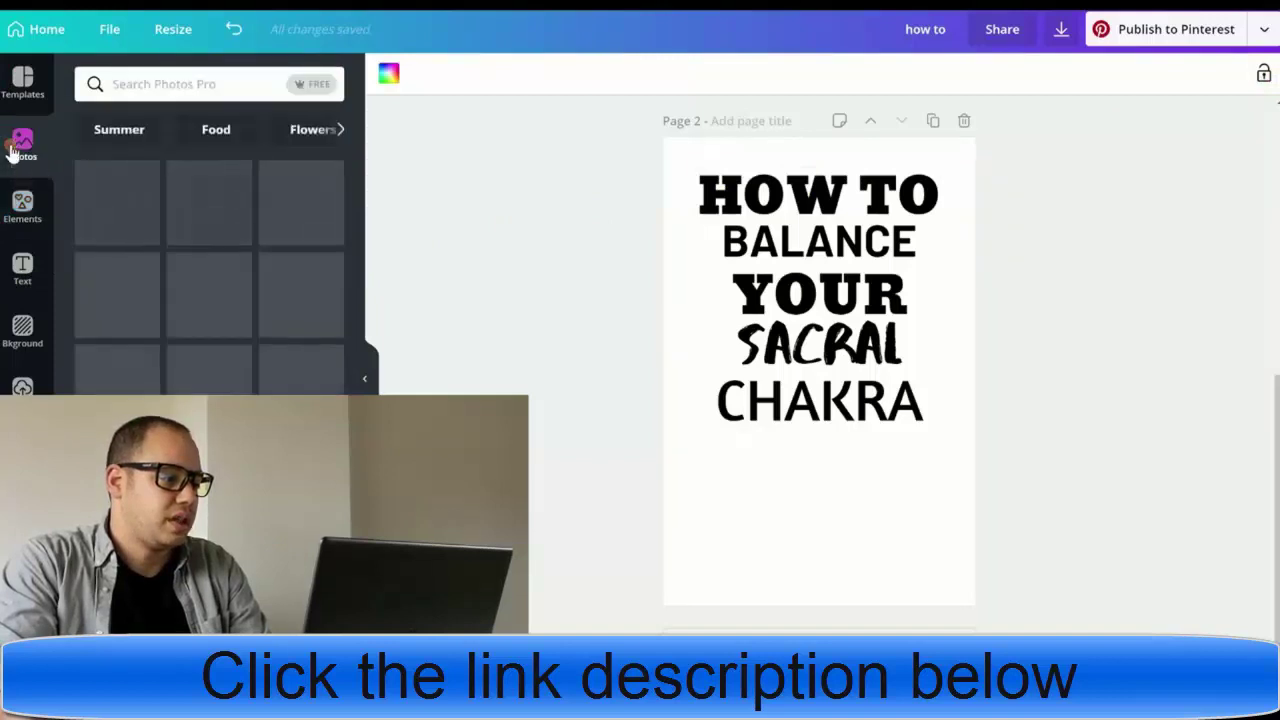
{"action": "left_click", "coordinate": [22, 205]}
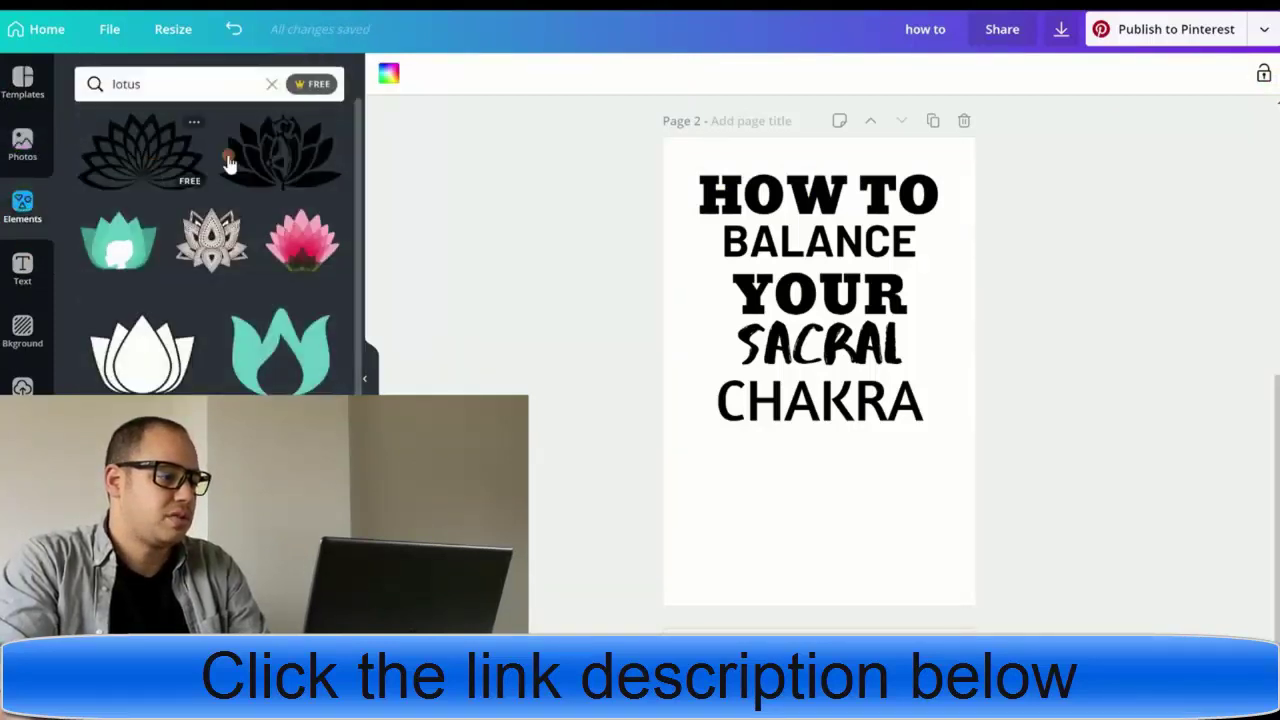
{"action": "left_click", "coordinate": [267, 84]}
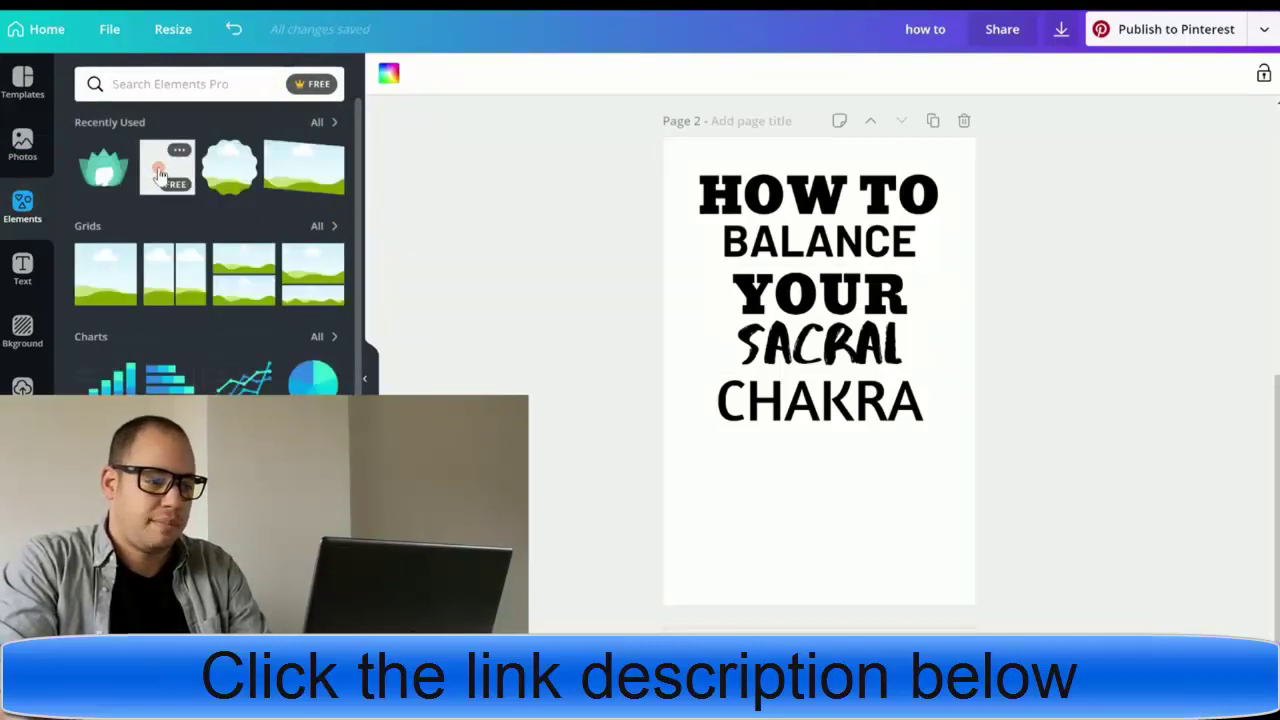
- Add a square on page 2, stretch it over the title, and send it to back
{"action": "left_click", "coordinate": [159, 175]}
{"action": "left_click_drag", "start_coordinate": [794, 366], "coordinate": [773, 289]}
{"action": "left_click_drag", "start_coordinate": [790, 396], "coordinate": [790, 446]}
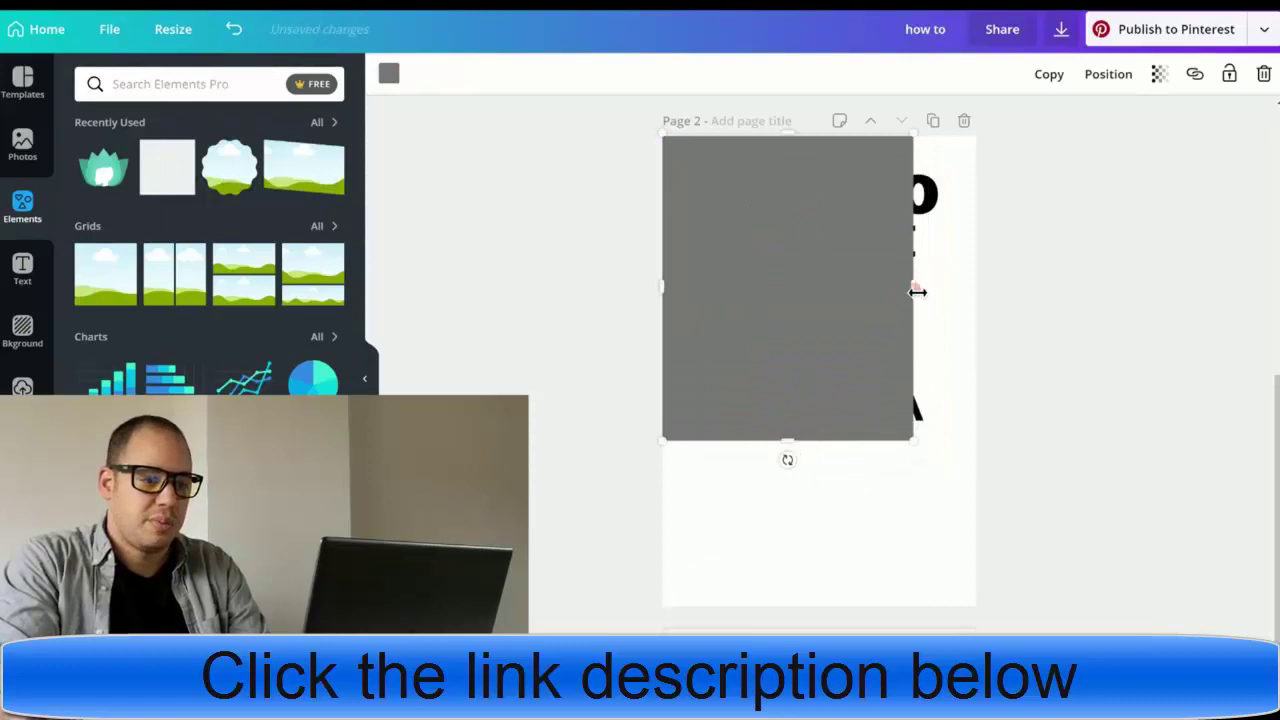
{"action": "left_click_drag", "start_coordinate": [996, 294], "coordinate": [1006, 294]}
{"action": "left_click", "coordinate": [1108, 74]}
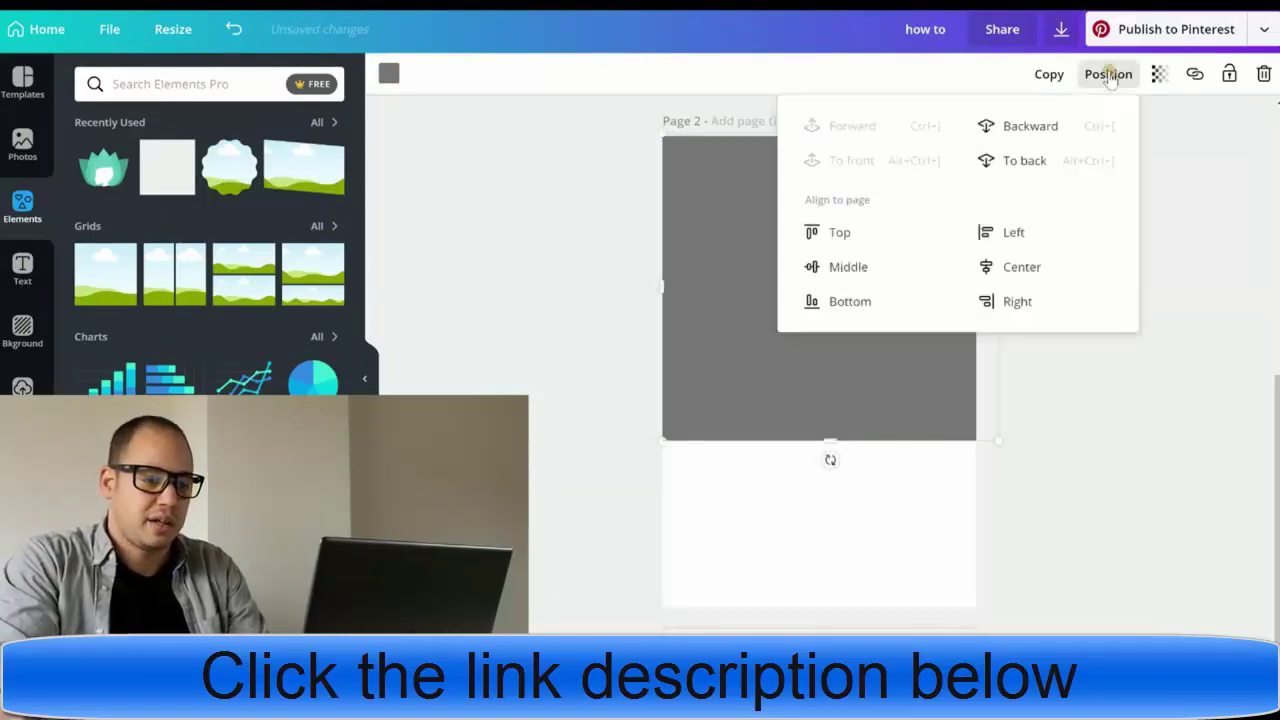
{"action": "left_click", "coordinate": [1015, 163]}
{"action": "left_click", "coordinate": [1185, 487]}
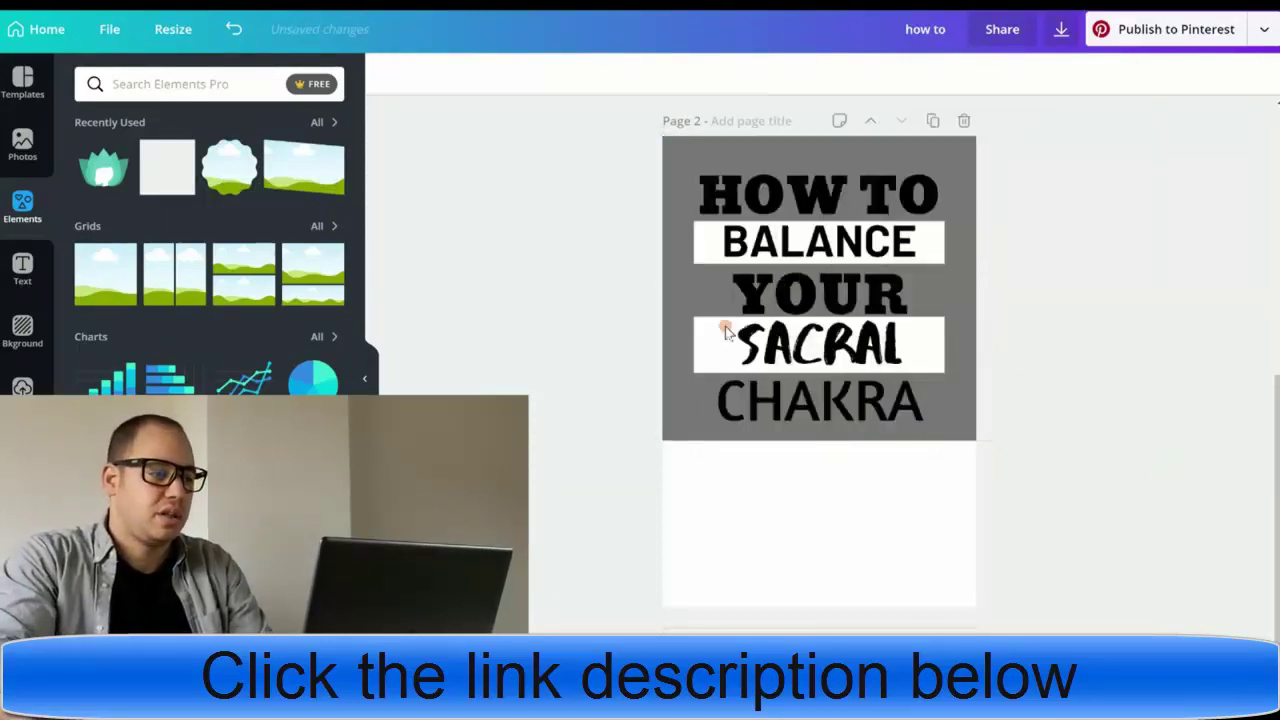
- Recolour the background square bright orange
{"action": "left_click", "coordinate": [674, 410]}
{"action": "left_click", "coordinate": [389, 86]}
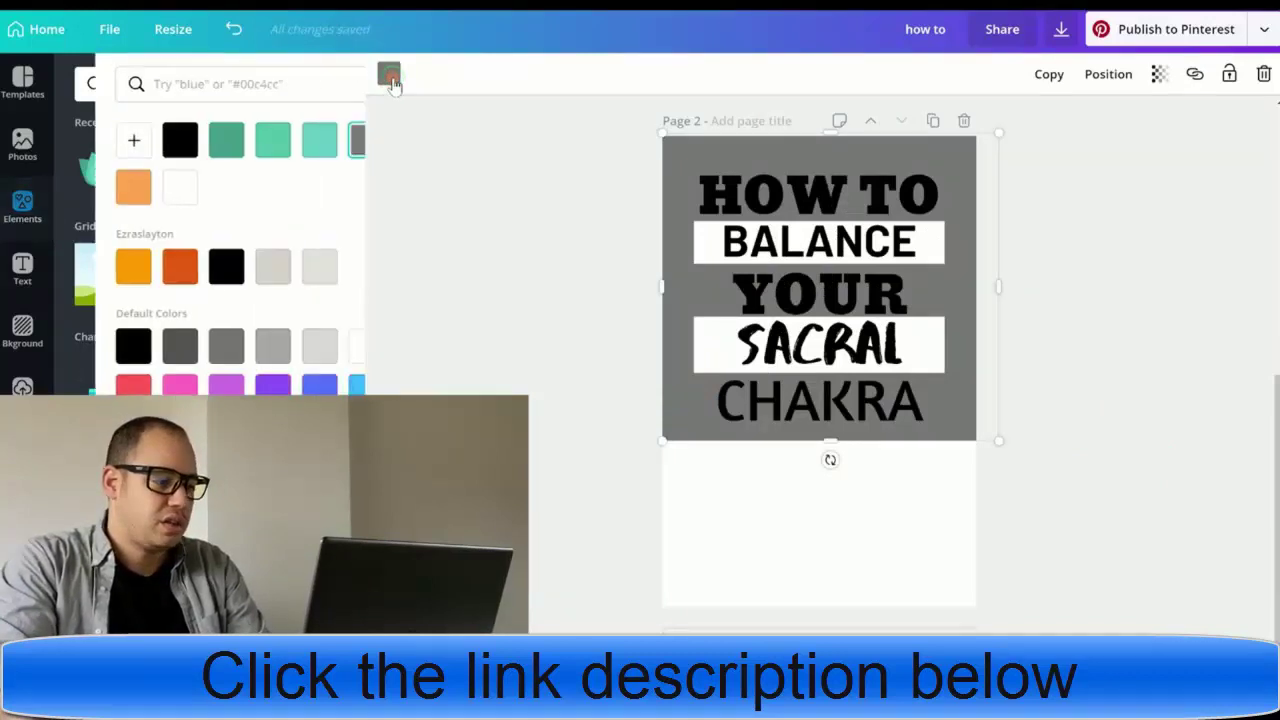
{"action": "left_click", "coordinate": [90, 192]}
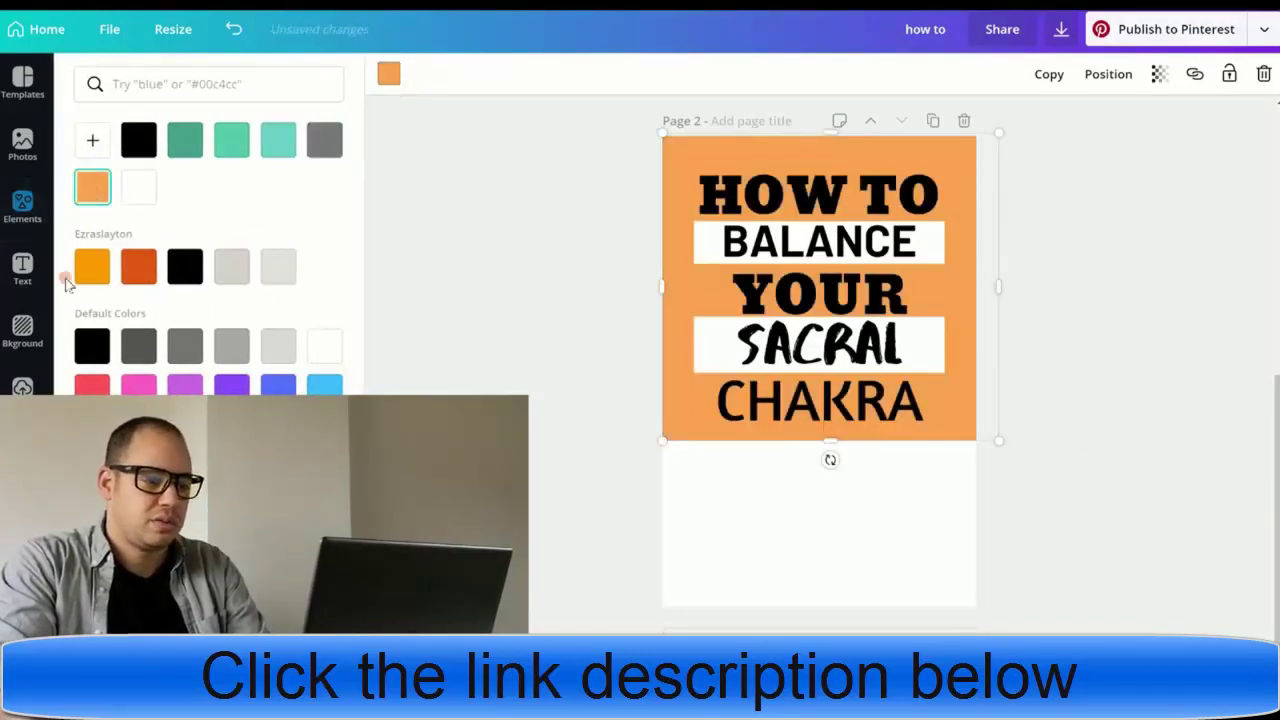
{"action": "left_click", "coordinate": [140, 272]}
{"action": "left_click", "coordinate": [94, 267]}
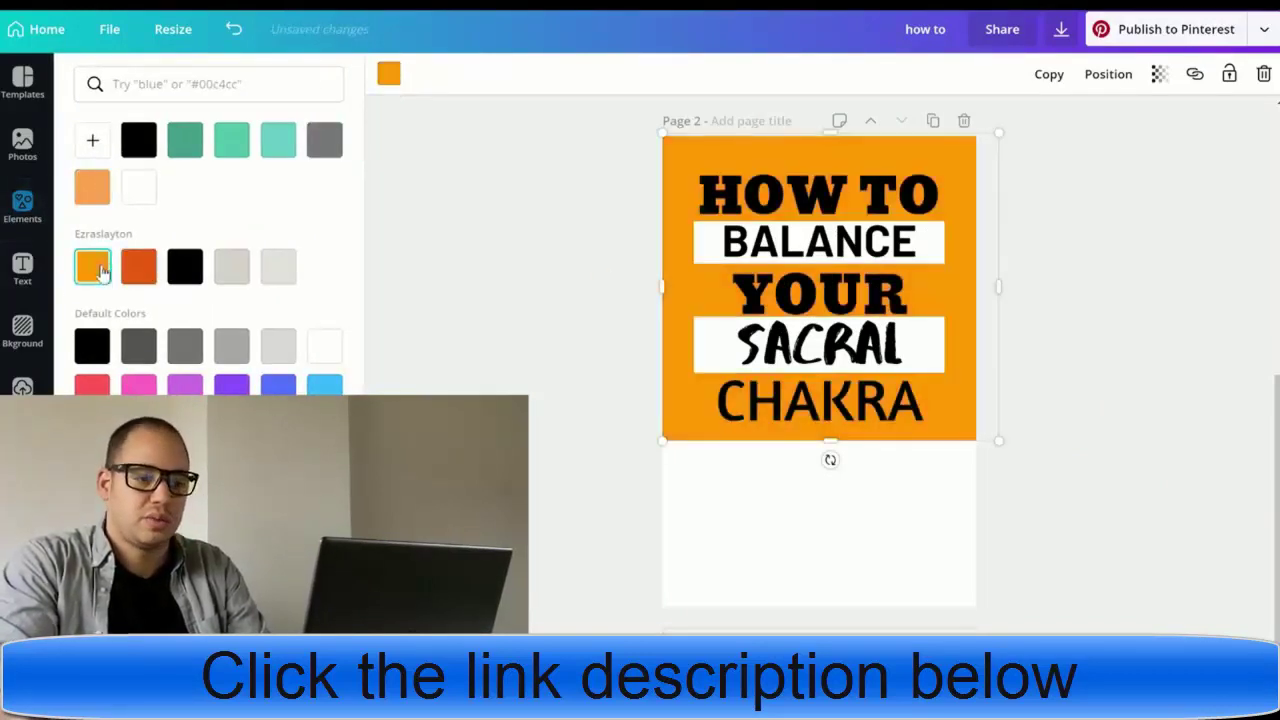
{"action": "left_click", "coordinate": [1077, 282]}
{"action": "scroll", "coordinate": [1131, 320], "scroll_direction": "up", "scroll_amount": 4}
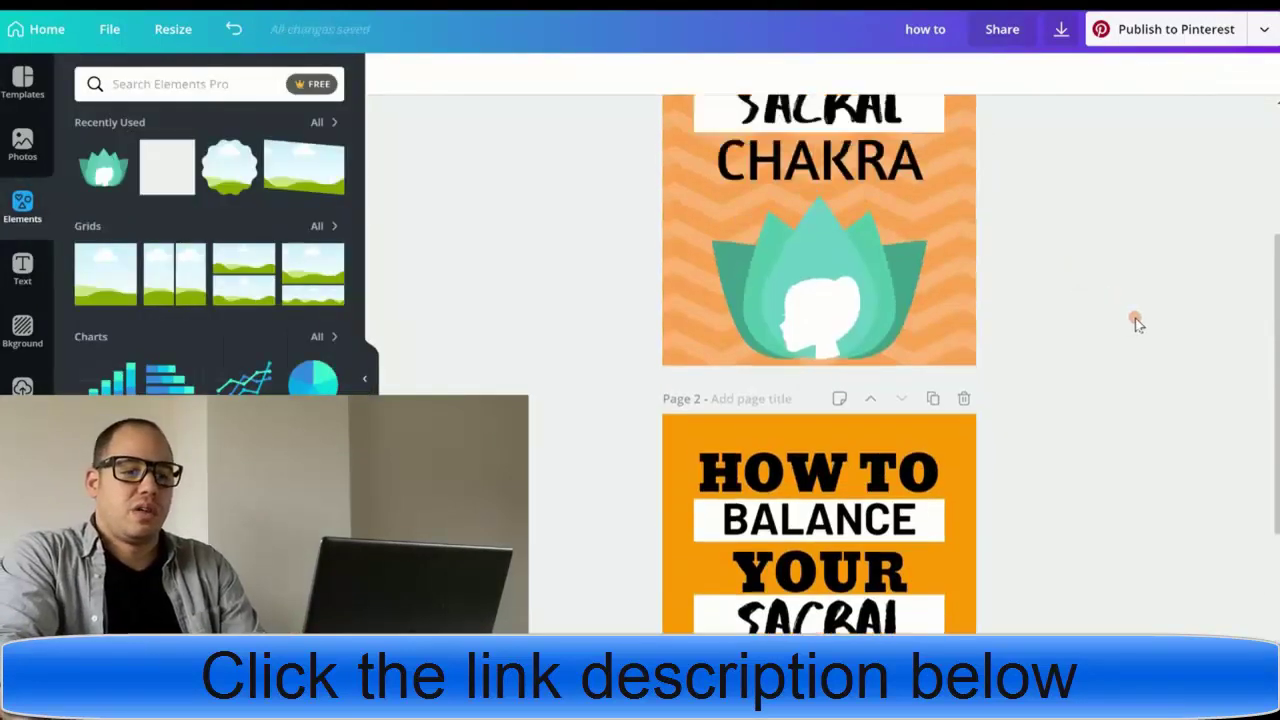
{"action": "scroll", "coordinate": [1131, 320], "scroll_direction": "down", "scroll_amount": 4}
- Download only page 2 as a PNG with transparent background
{"action": "left_click", "coordinate": [1058, 33]}
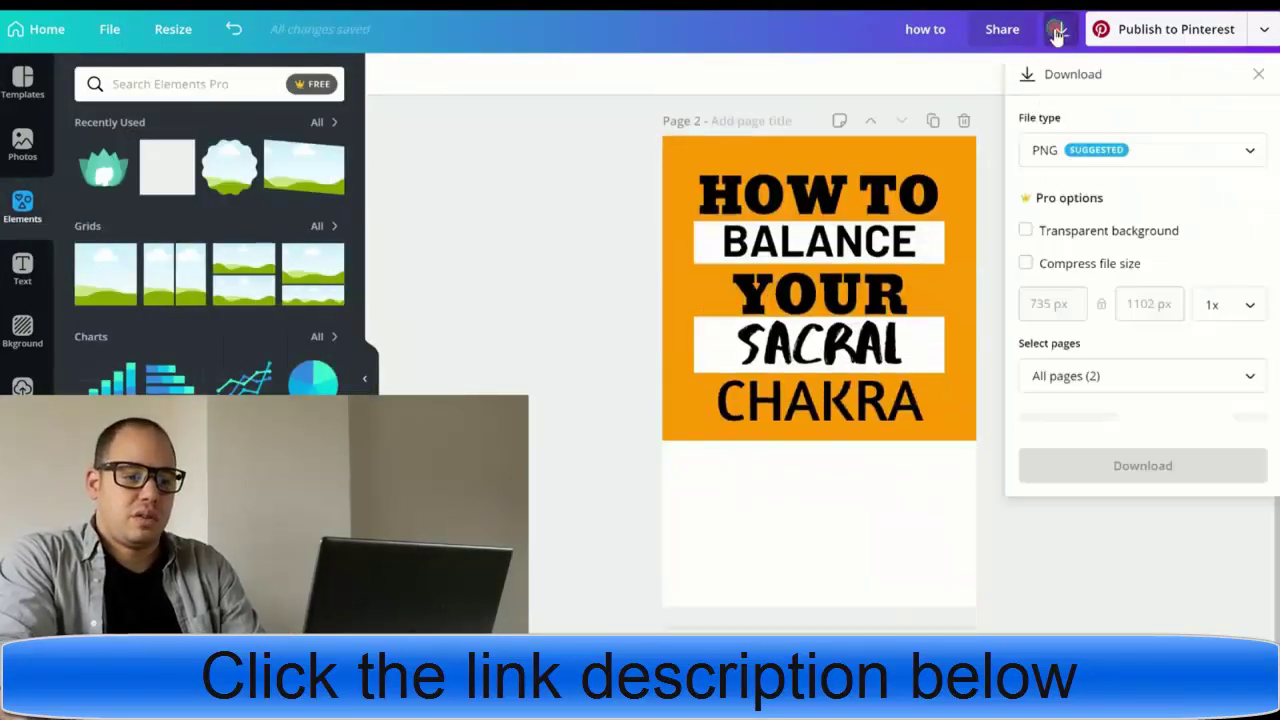
{"action": "left_click", "coordinate": [1026, 232]}
{"action": "left_click", "coordinate": [1072, 374]}
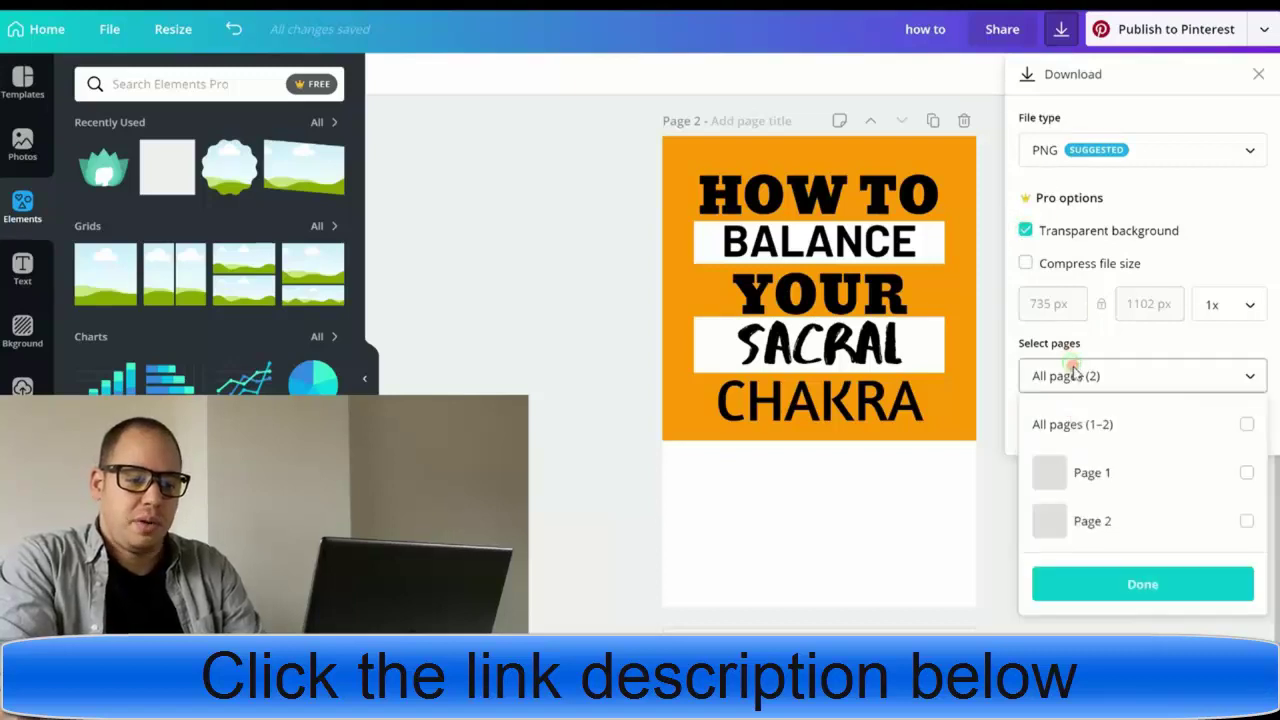
{"action": "left_click", "coordinate": [1246, 521]}
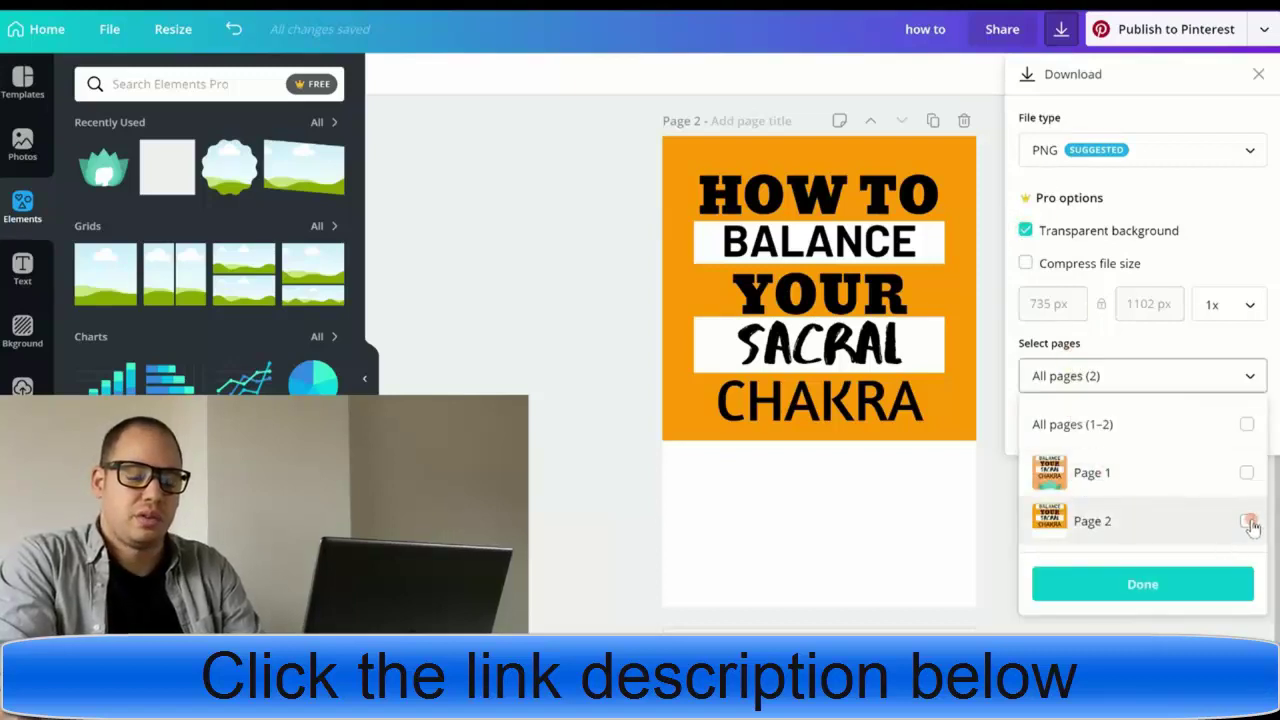
{"action": "left_click", "coordinate": [1157, 583]}
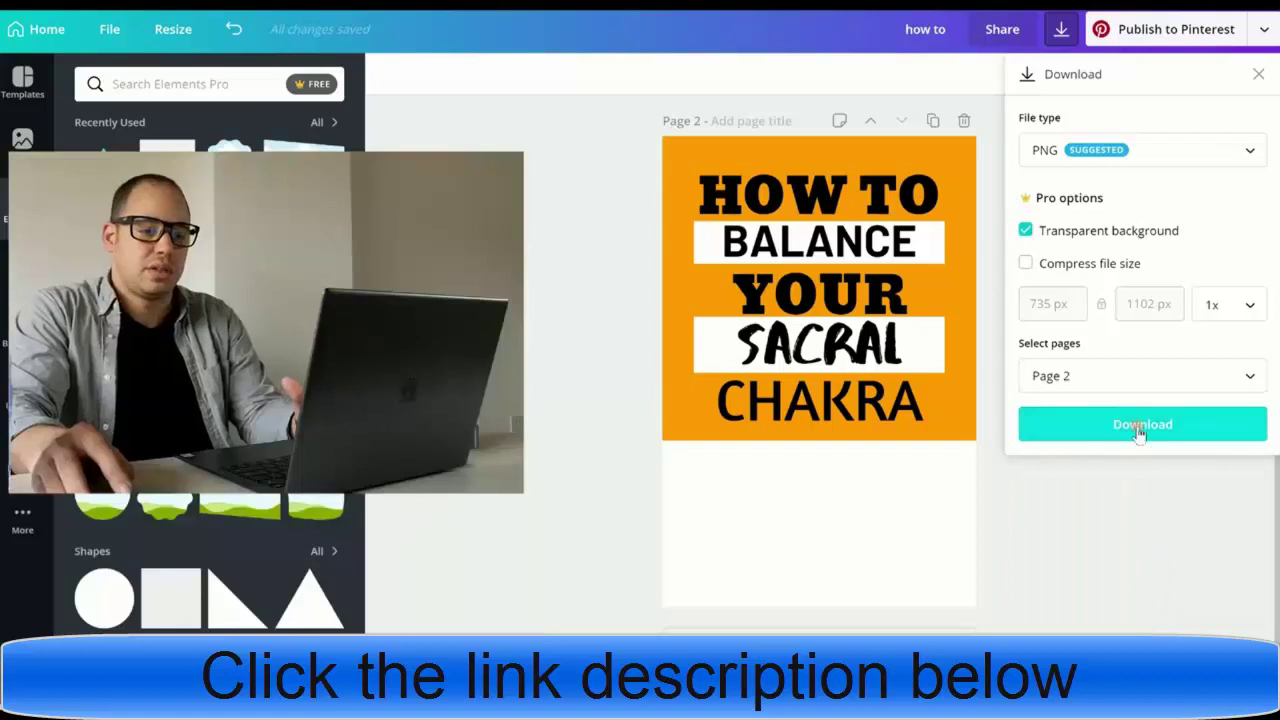
{"action": "left_click", "coordinate": [1138, 428]}
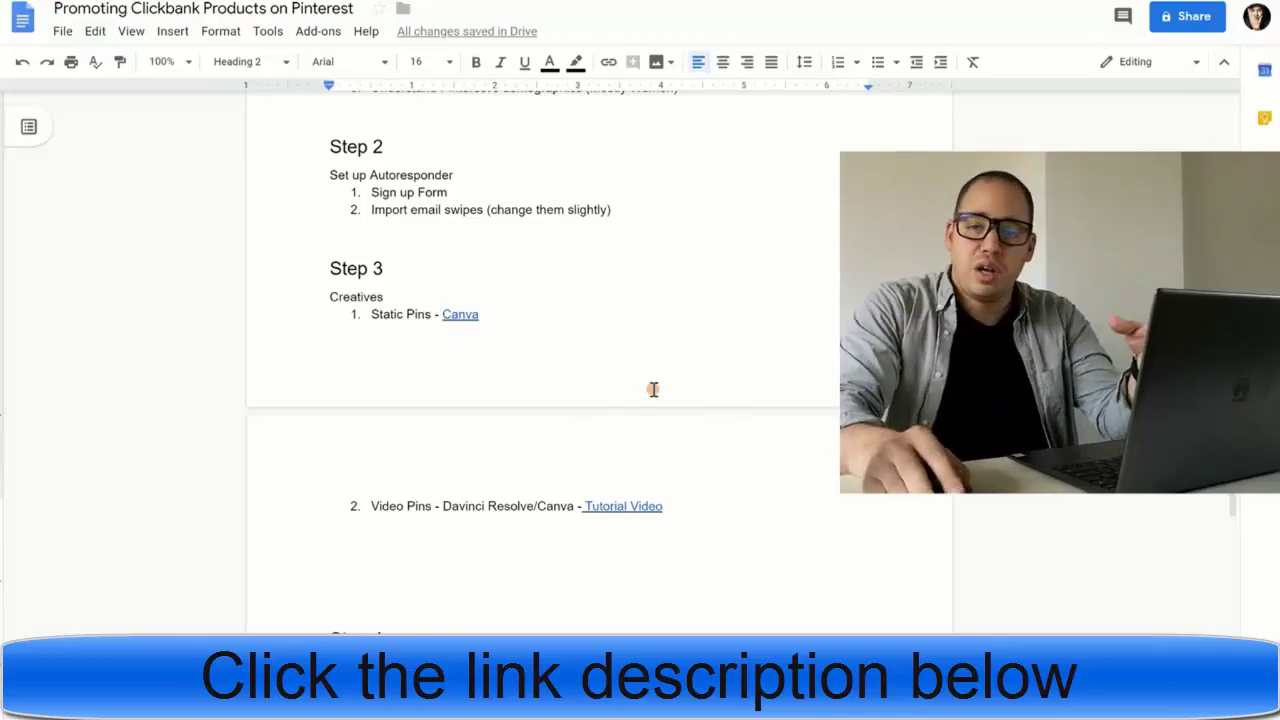
- Scroll the plan document to Step 4, building the page with Thrive Architect
{"action": "scroll", "coordinate": [653, 389], "scroll_direction": "down", "scroll_amount": 3}
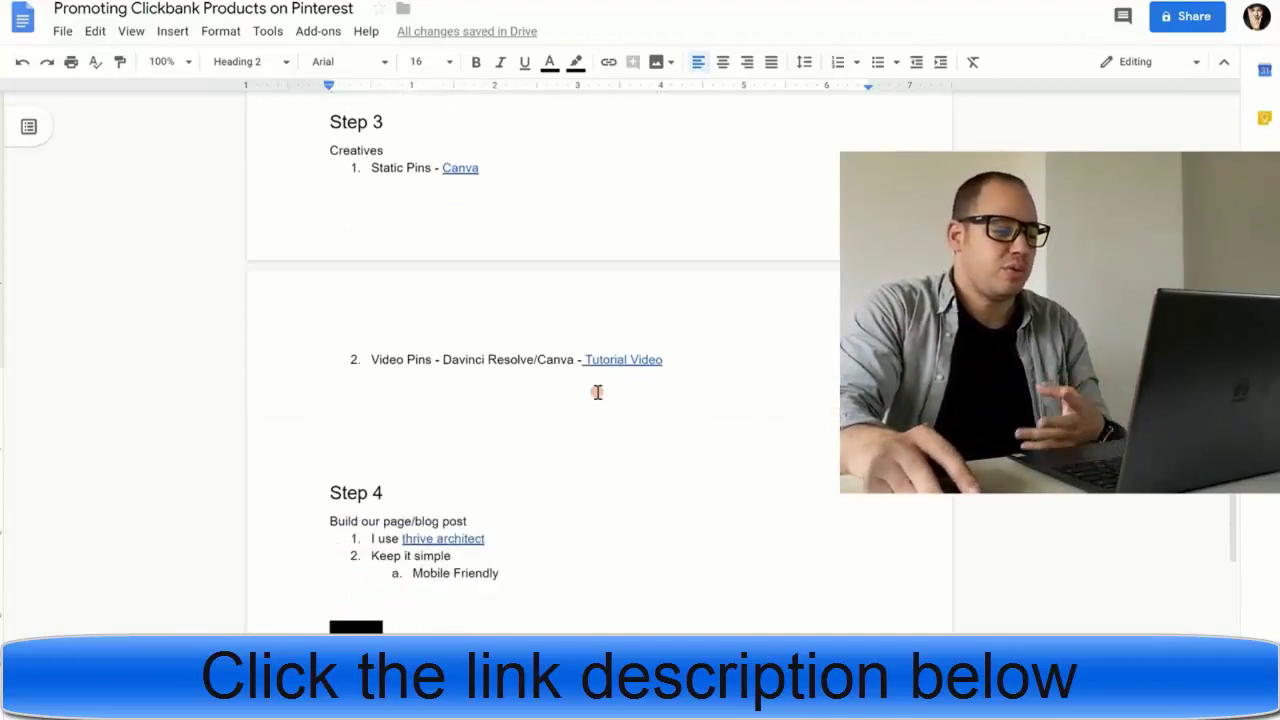
{"action": "left_click", "coordinate": [328, 384]}
{"action": "scroll", "coordinate": [330, 385], "scroll_direction": "down", "scroll_amount": 1}
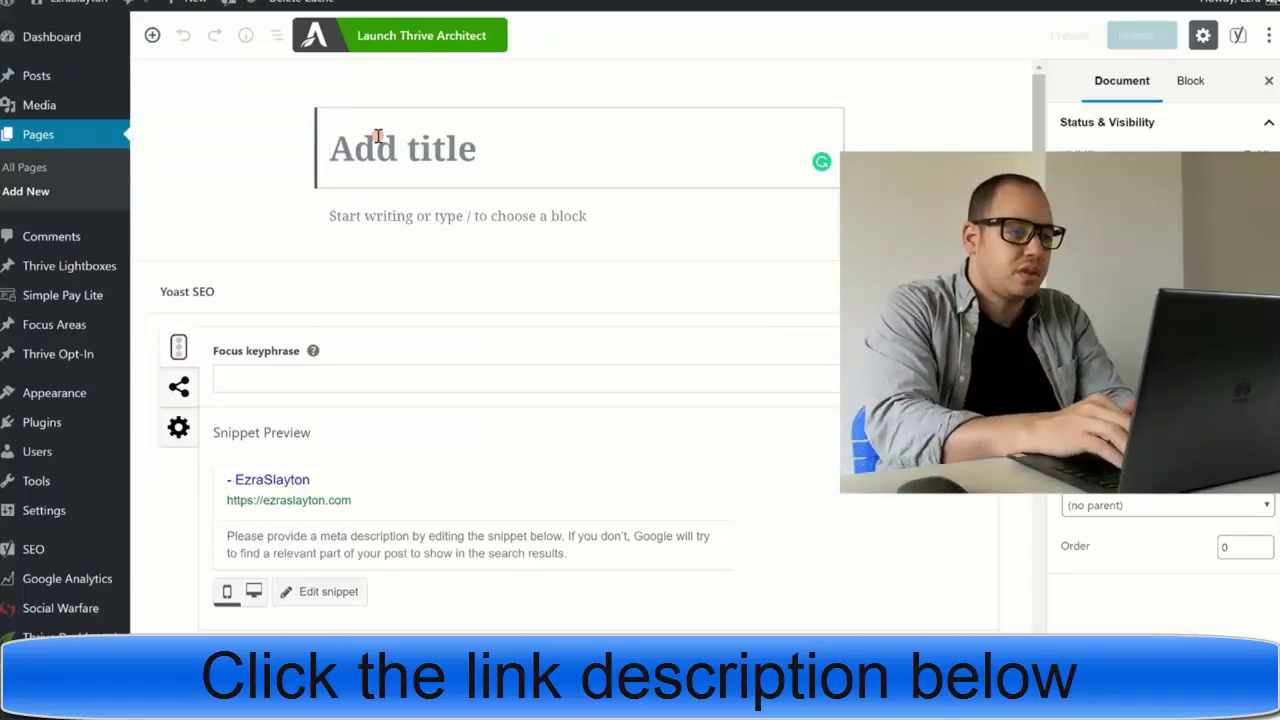
- Title the new page 'Sacral Chakra', set the pin as featured image, and save as draft
{"action": "type", "text": "Sacral"}
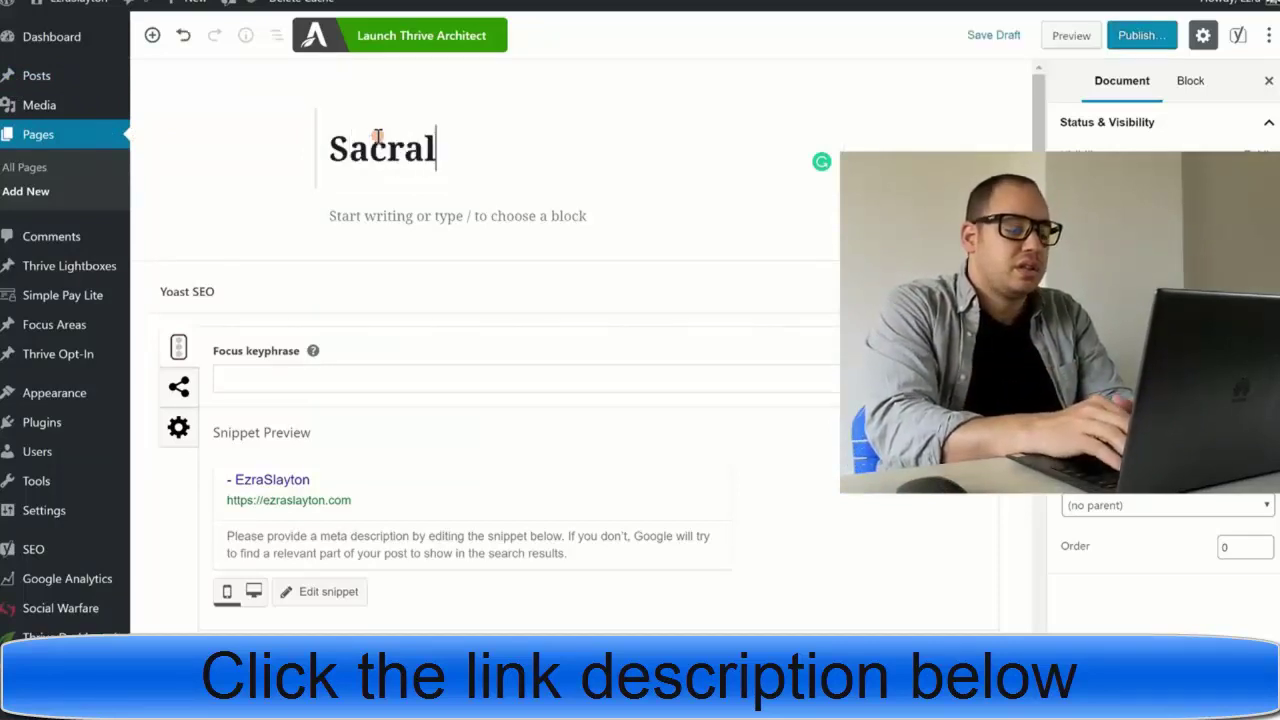
{"action": "type", "text": " Chakra"}
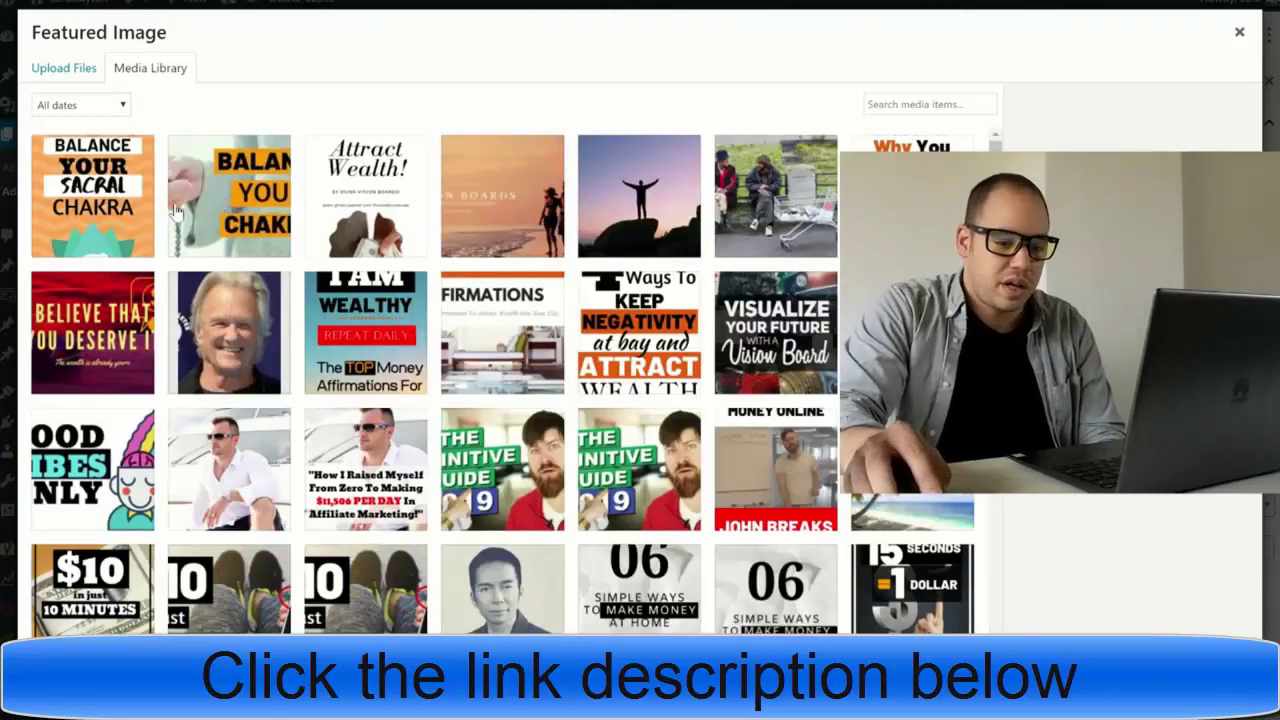
{"action": "left_click", "coordinate": [220, 205]}
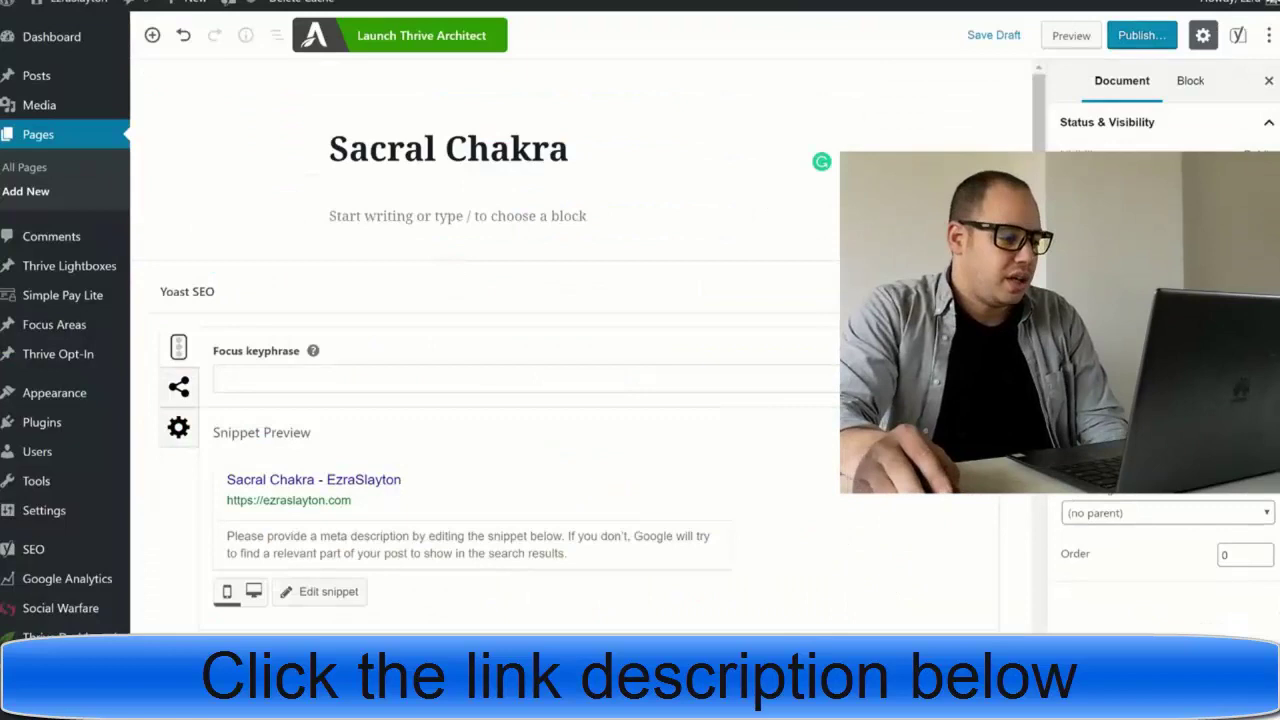
{"action": "scroll", "coordinate": [1160, 560], "scroll_direction": "up", "scroll_amount": 3}
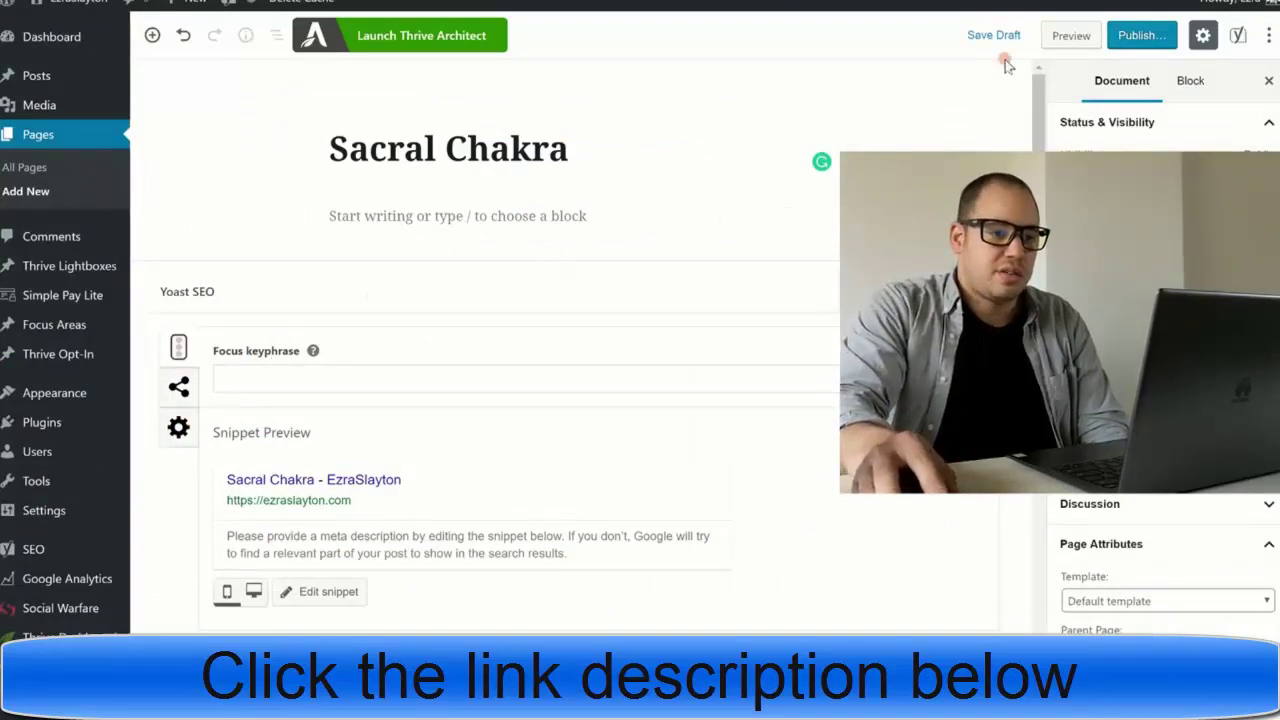
{"action": "left_click", "coordinate": [986, 32]}
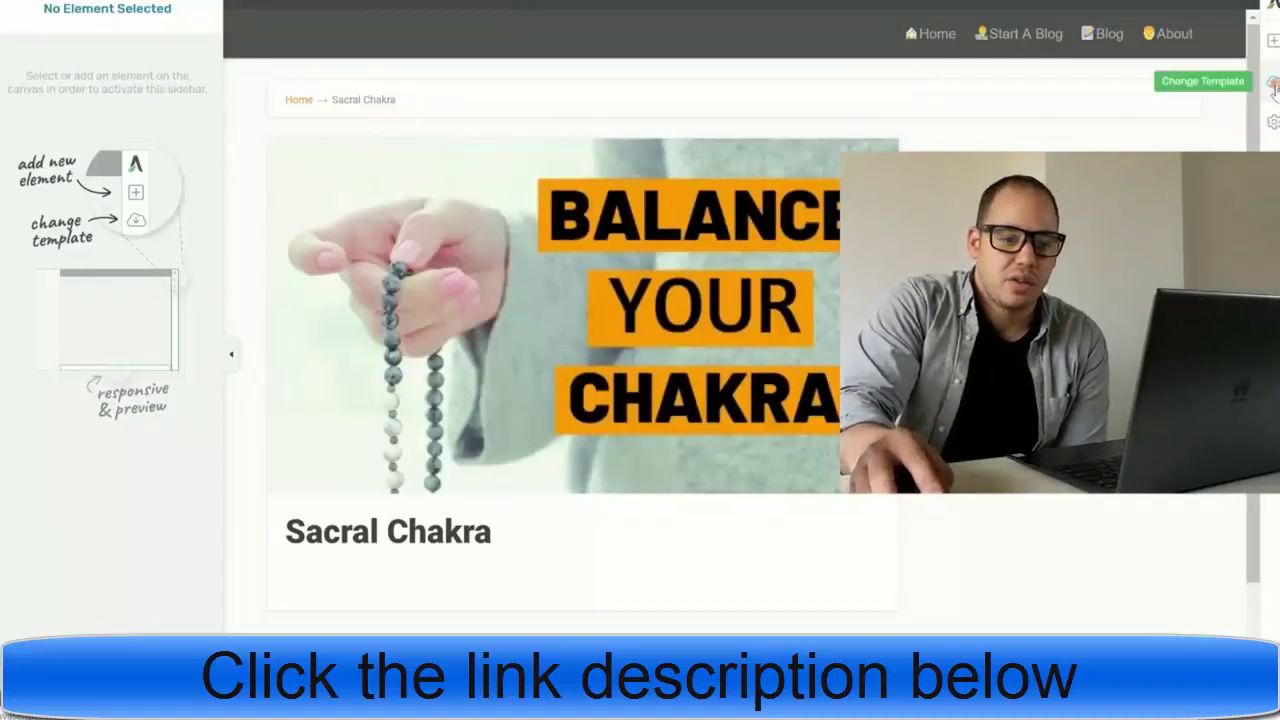
- Apply the Atomic Lead Generation Page template from the Atomic template set
{"action": "left_click", "coordinate": [1274, 87]}
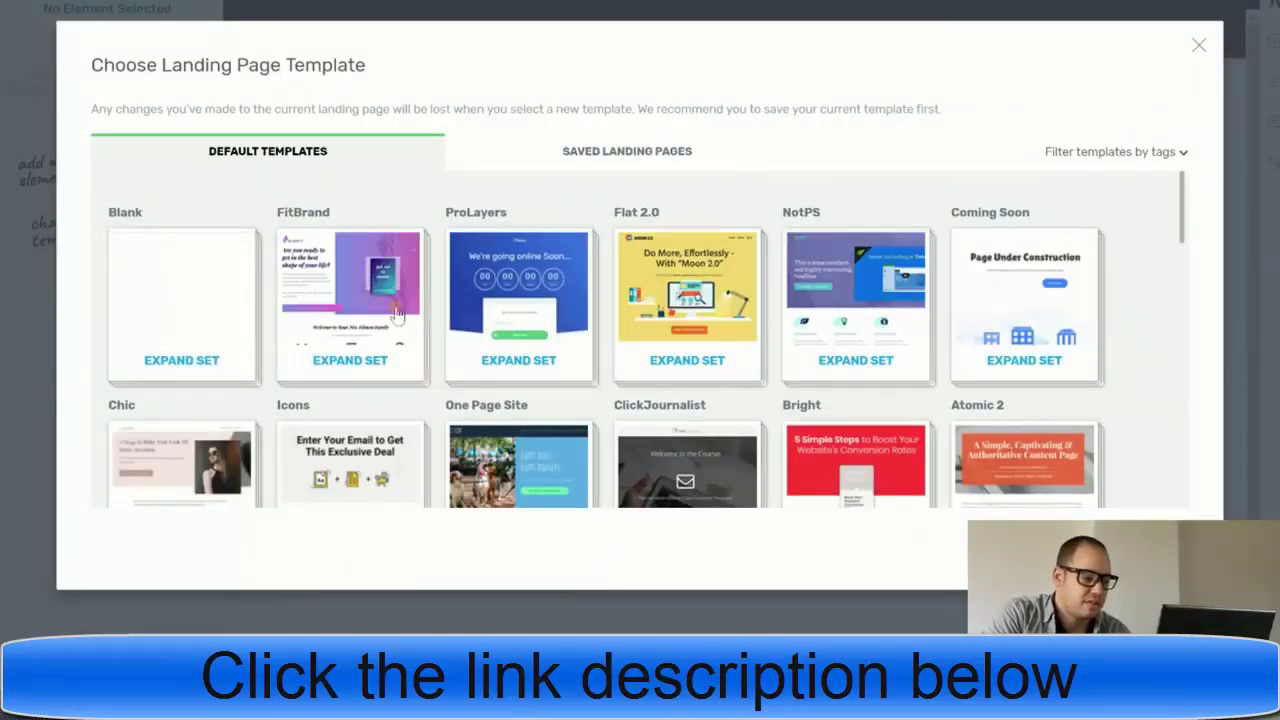
{"action": "scroll", "coordinate": [754, 310], "scroll_direction": "down", "scroll_amount": 3}
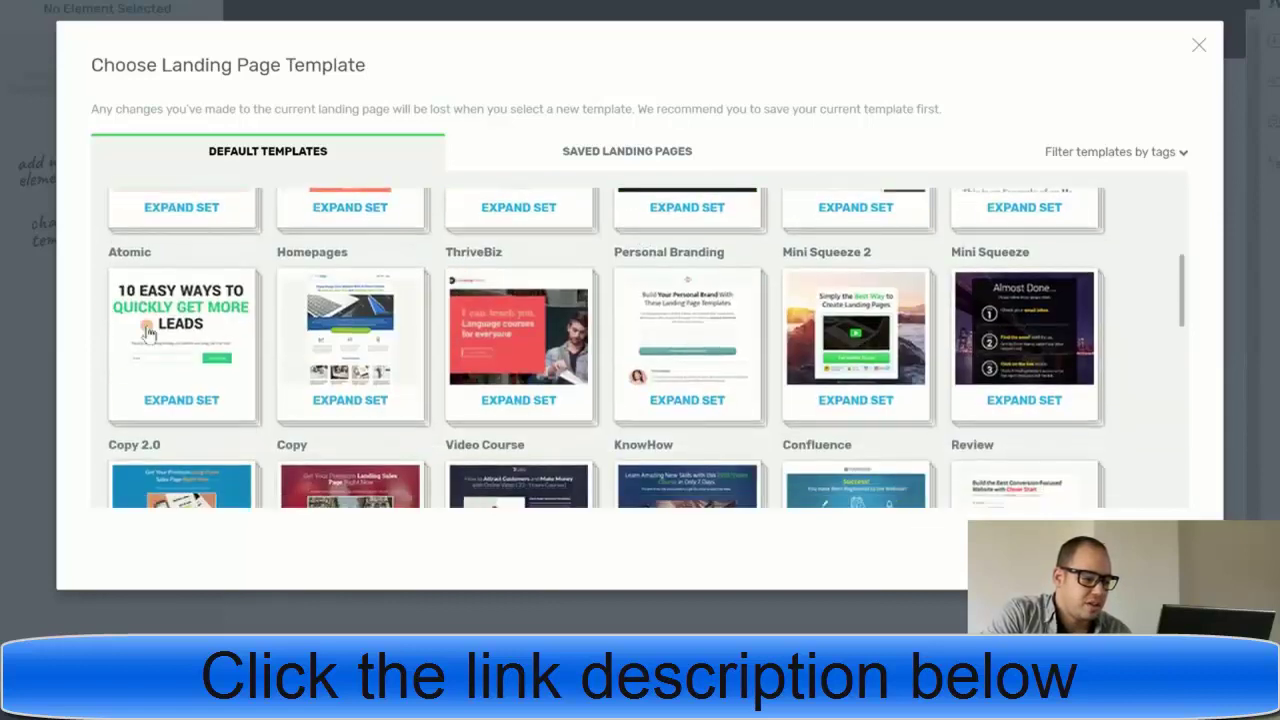
{"action": "left_click", "coordinate": [150, 326]}
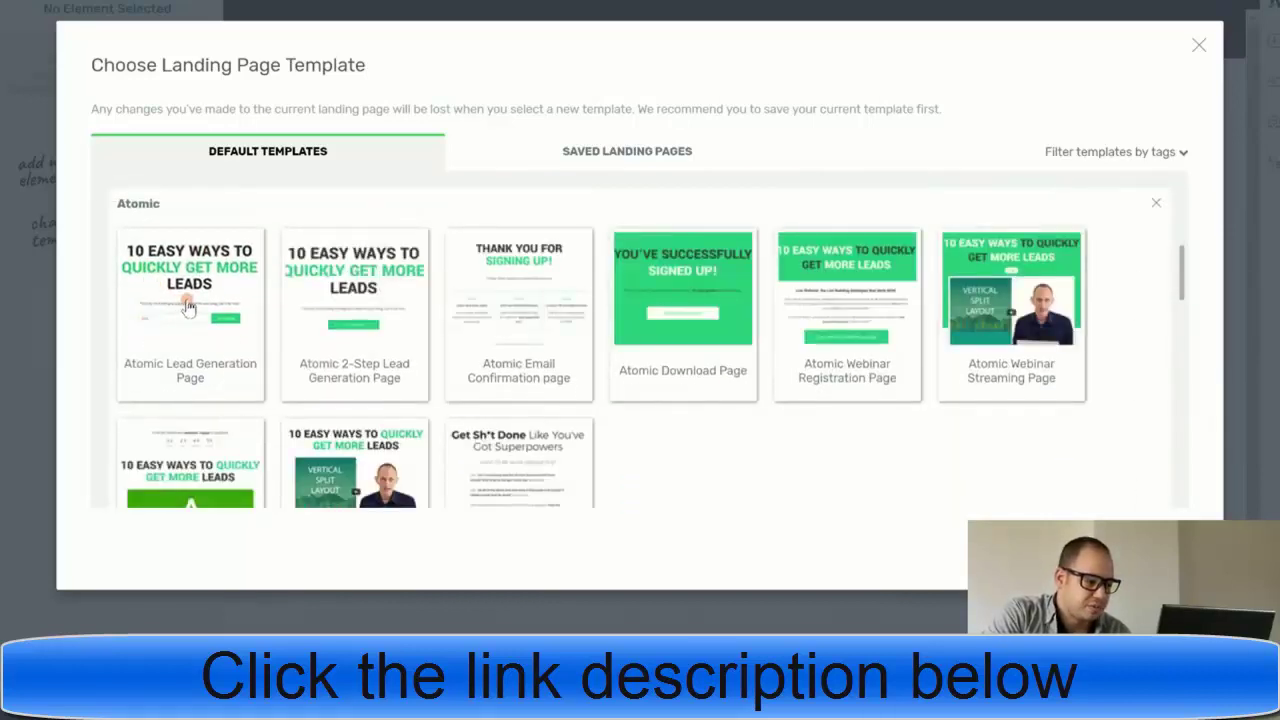
{"action": "left_click", "coordinate": [207, 295]}
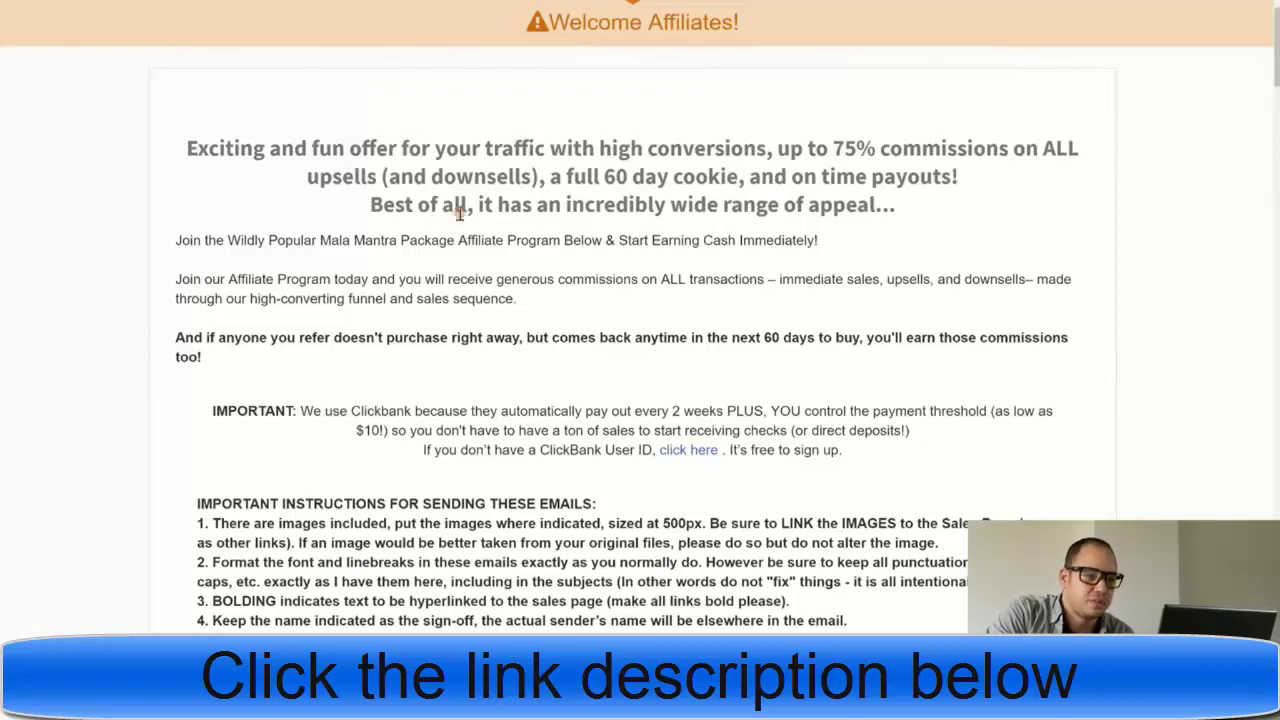
- Copy the sales page headline from 'Why' through 'One).' to the clipboard
{"action": "scroll", "coordinate": [580, 110], "scroll_direction": "up", "scroll_amount": 2}
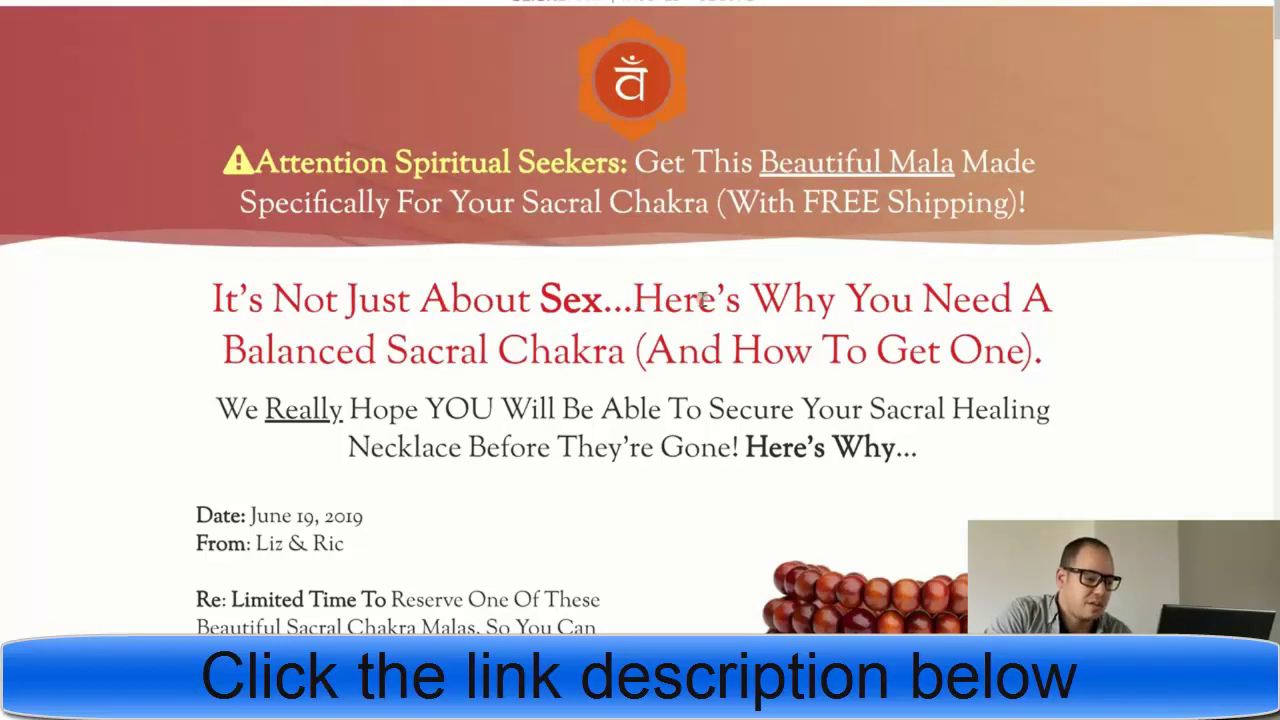
{"action": "left_click_drag", "start_coordinate": [760, 297], "coordinate": [626, 343]}
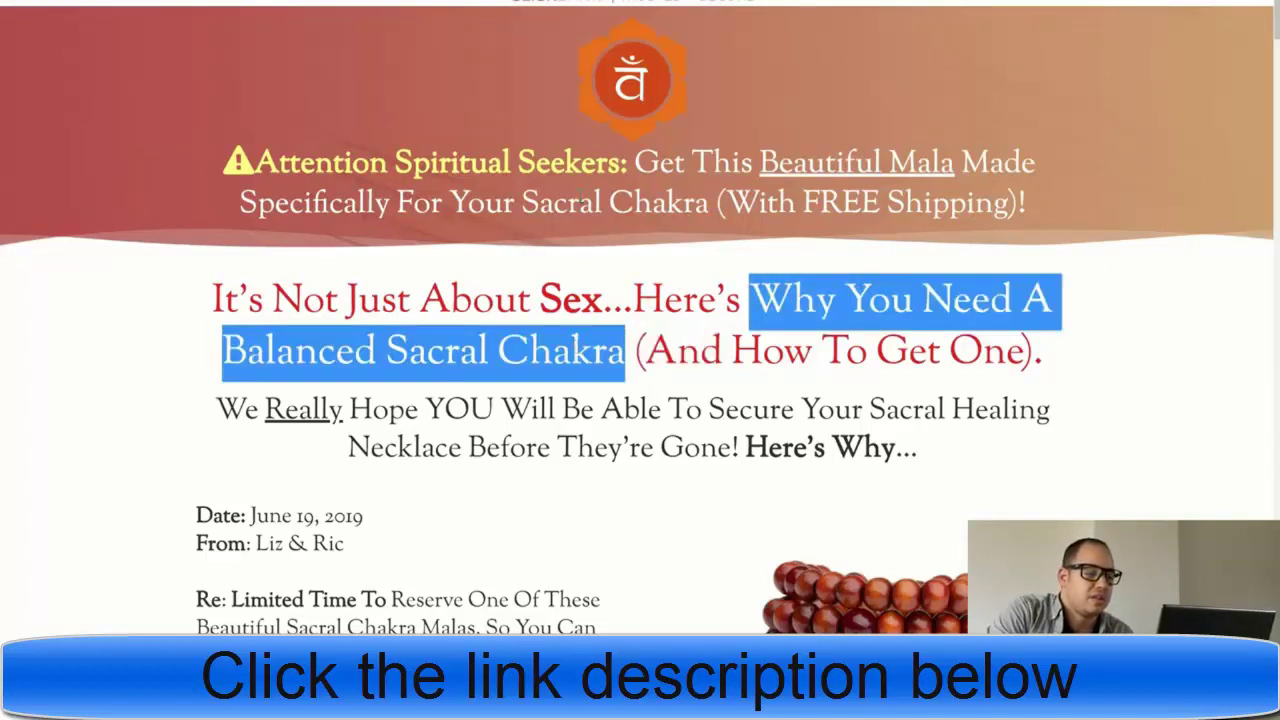
{"action": "left_click", "coordinate": [578, 365]}
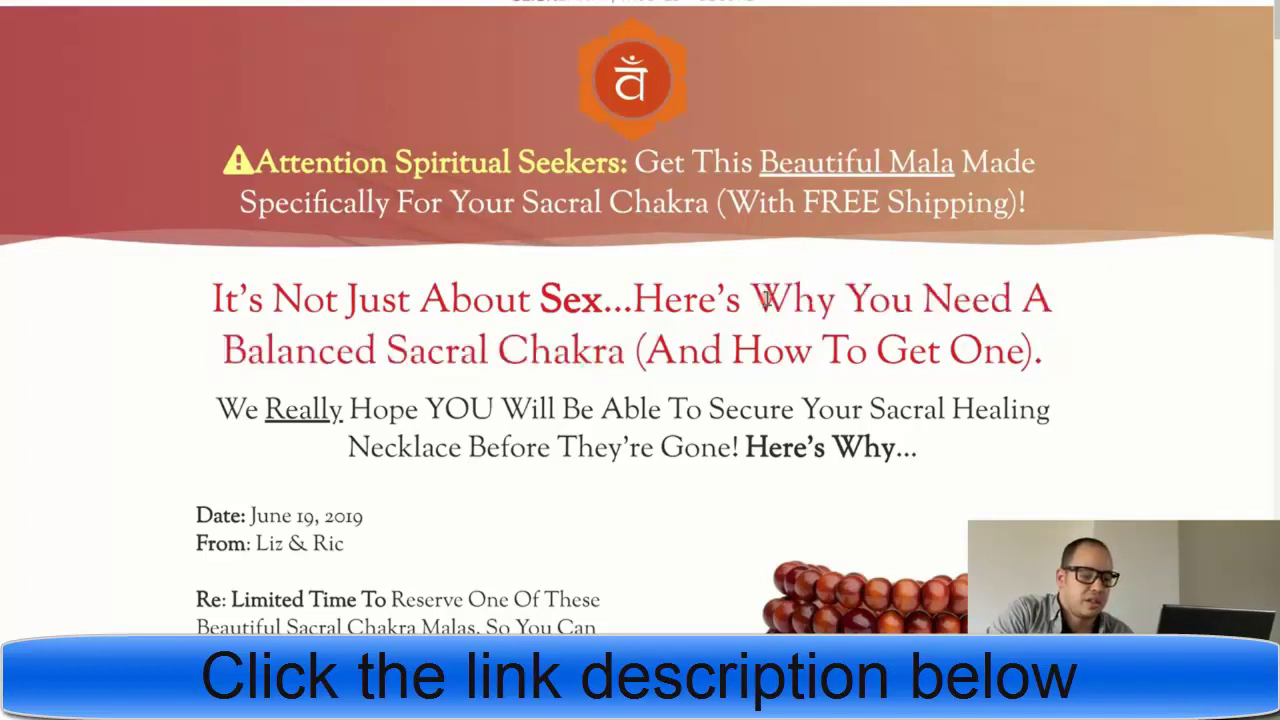
{"action": "left_click_drag", "start_coordinate": [766, 298], "coordinate": [1042, 357]}
{"action": "right_click", "coordinate": [950, 318]}
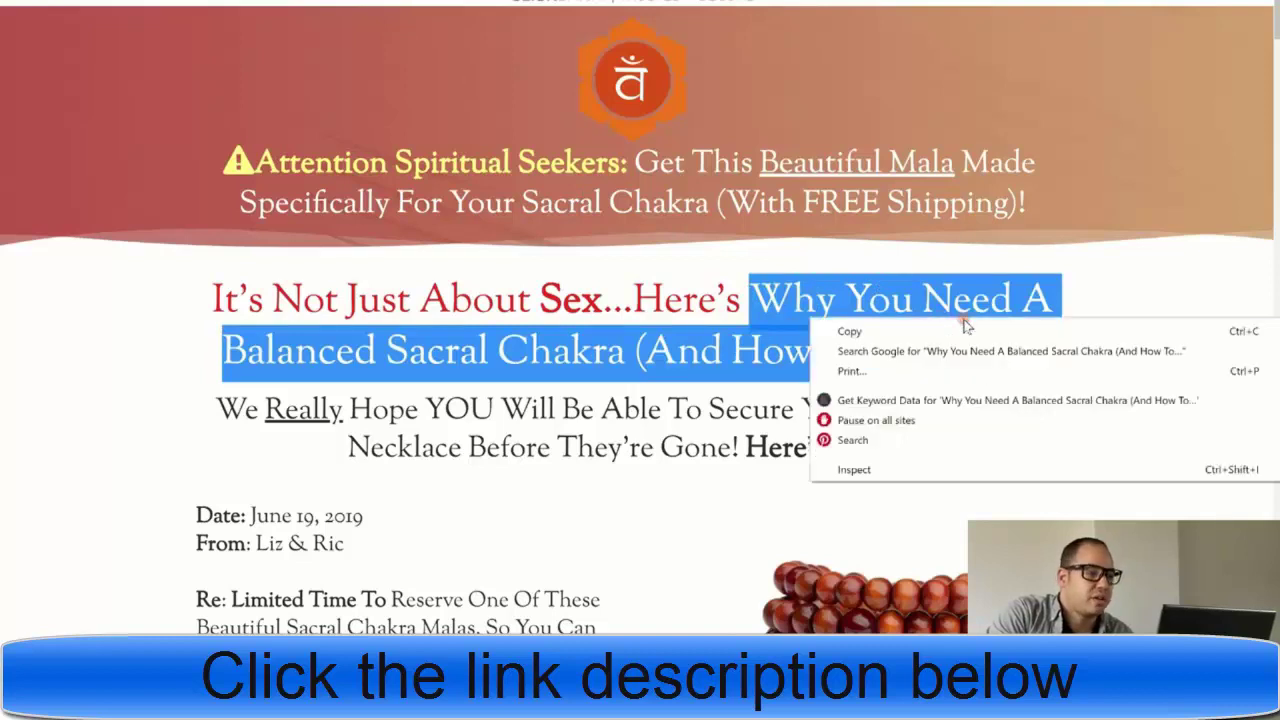
{"action": "left_click", "coordinate": [962, 331]}
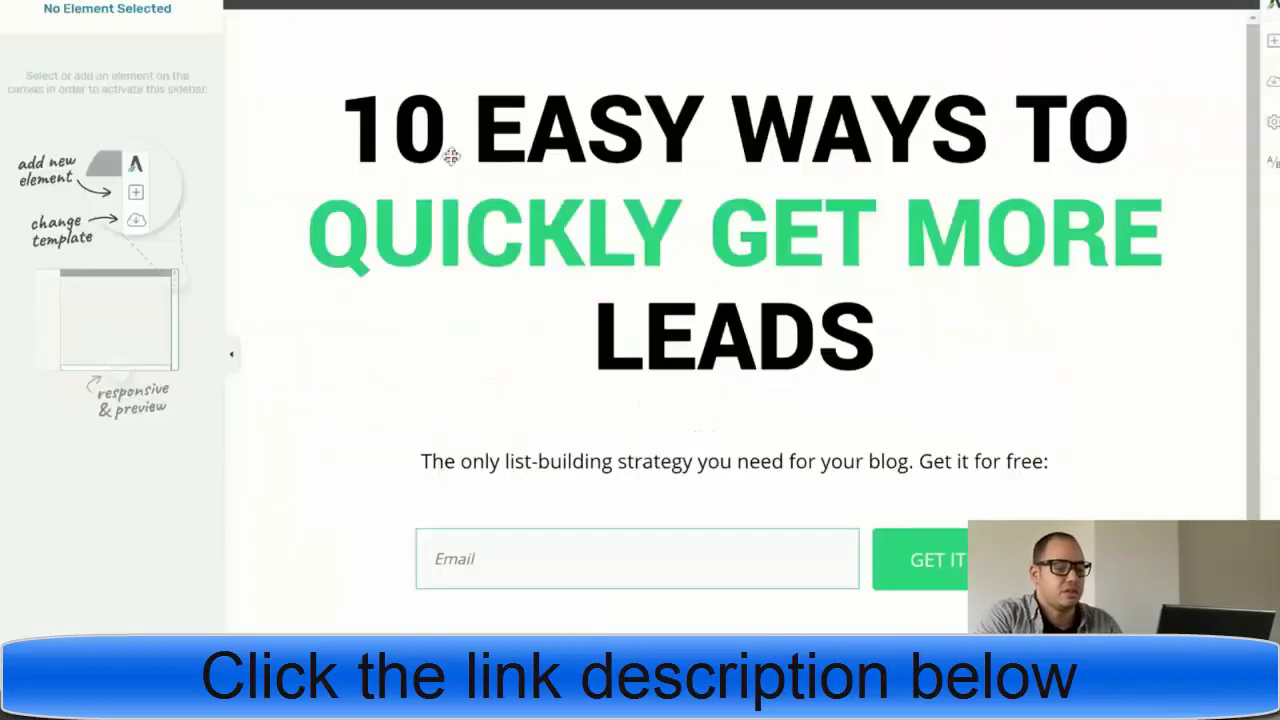
- Change the headline to 'DISCOVER WHY YOU NEED A BALANCED SACRAL CHAKRA (AND HOW TO GET ONE)' at 78 px and delete the subheading
{"action": "left_click", "coordinate": [894, 337]}
{"action": "left_click_drag", "start_coordinate": [894, 337], "coordinate": [267, 147]}
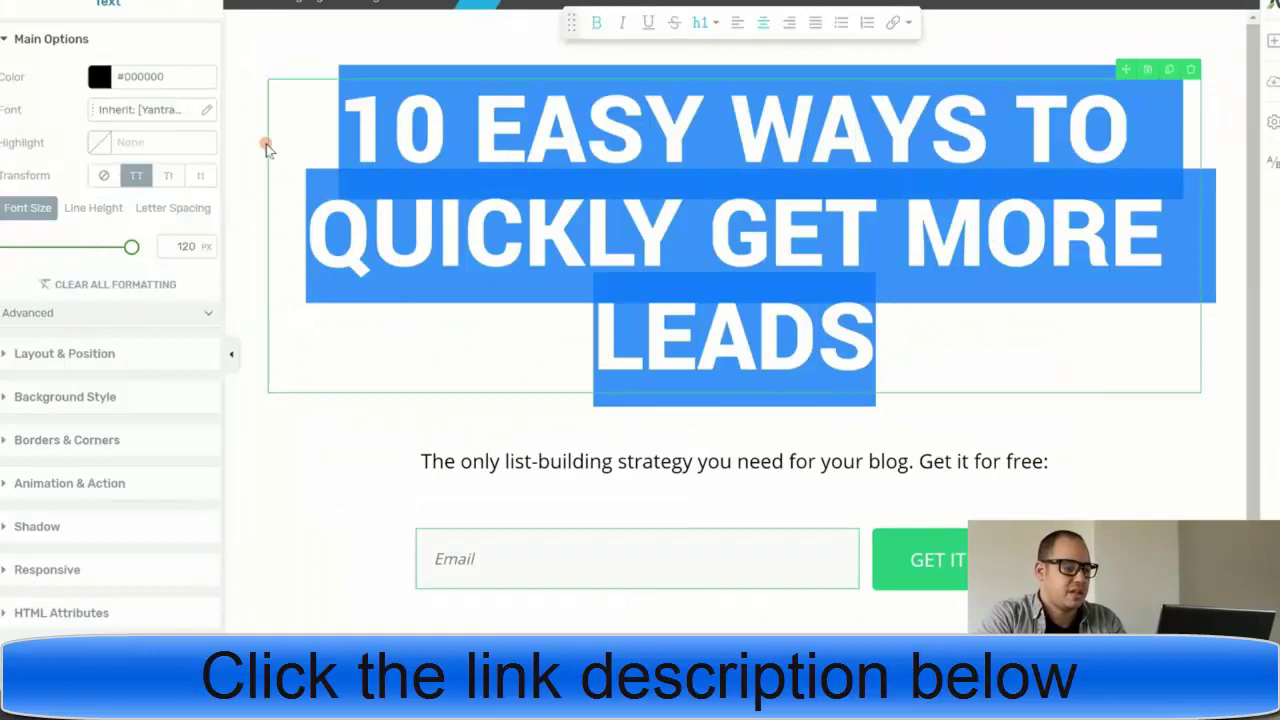
{"action": "type", "text": "WHY YOU NEED A BALANCED SACRAL CHAKRA (AND HOW TO GET ONE)."}
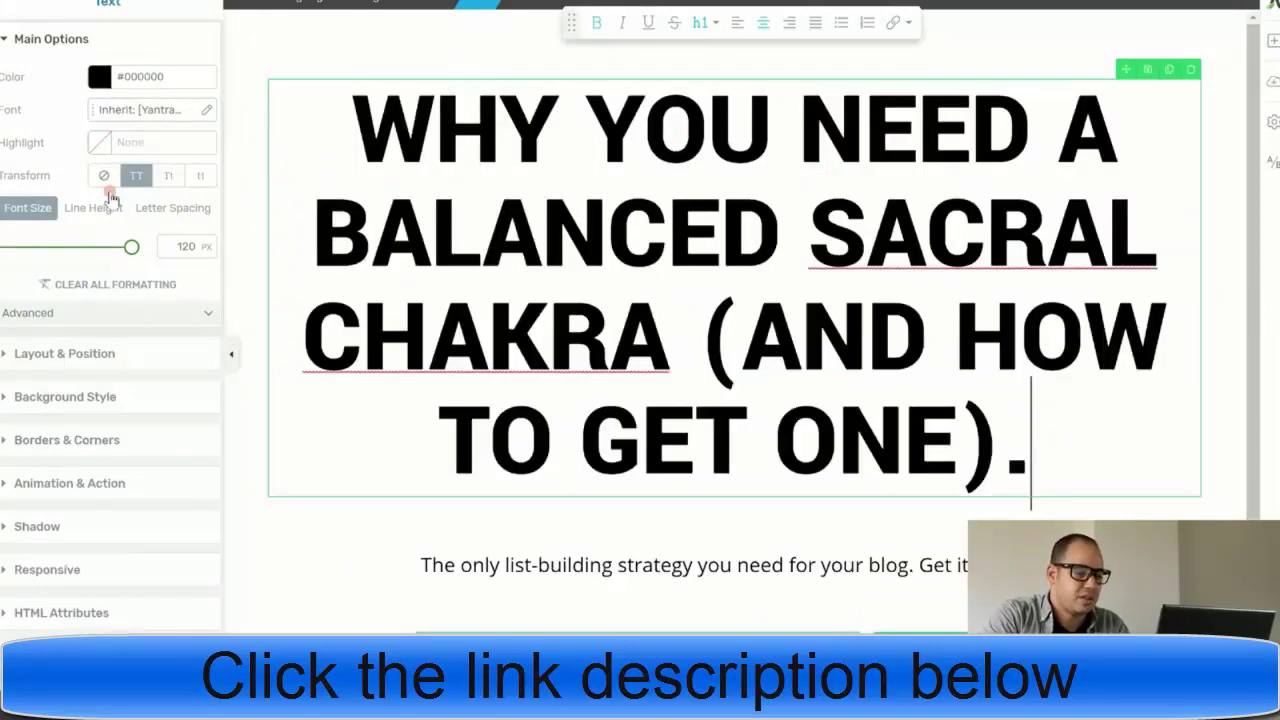
{"action": "left_click_drag", "start_coordinate": [133, 248], "coordinate": [104, 249]}
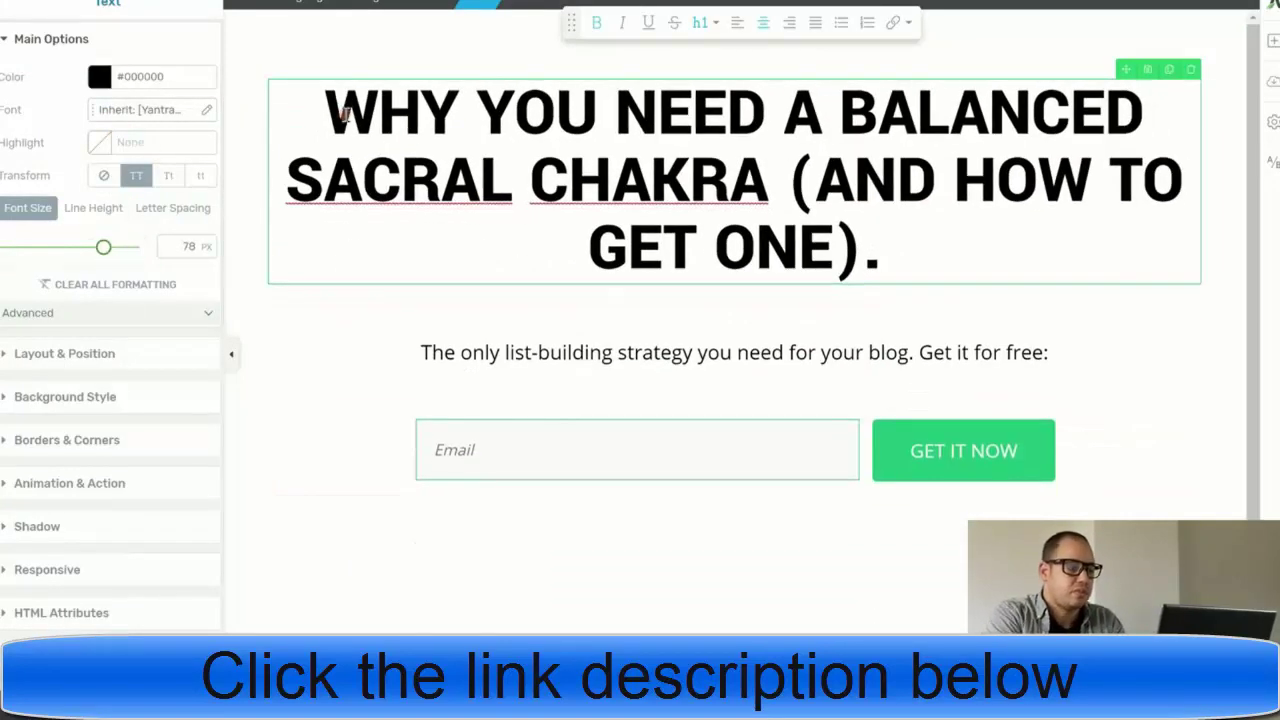
{"action": "left_click", "coordinate": [341, 114]}
{"action": "type", "text": "DISCOV"}
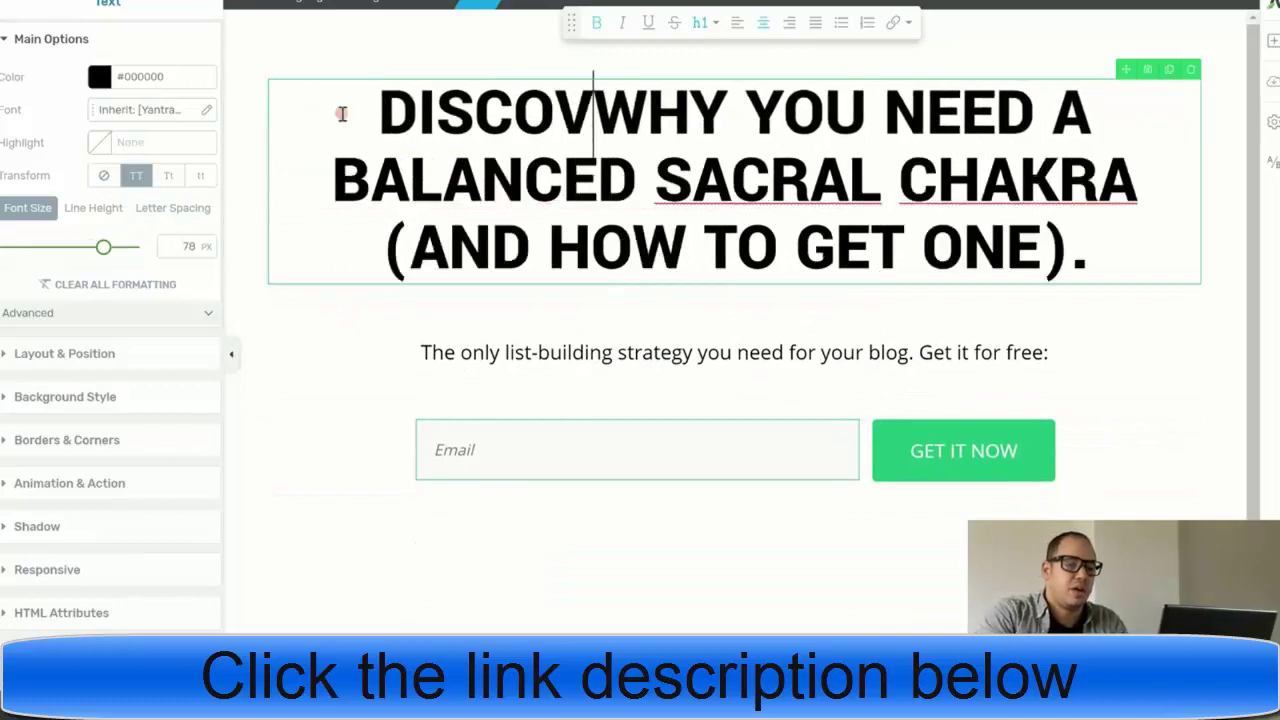
{"action": "type", "text": "ER"}
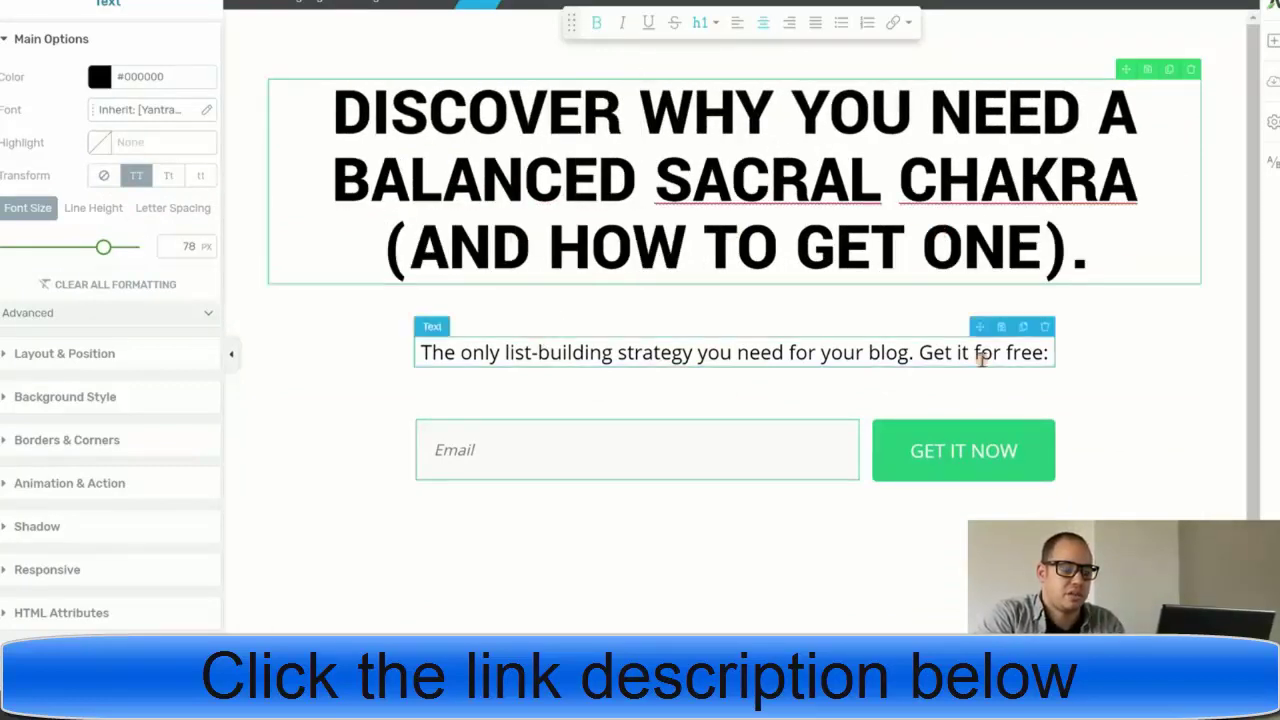
{"action": "left_click", "coordinate": [987, 357]}
{"action": "key", "text": "Delete"}
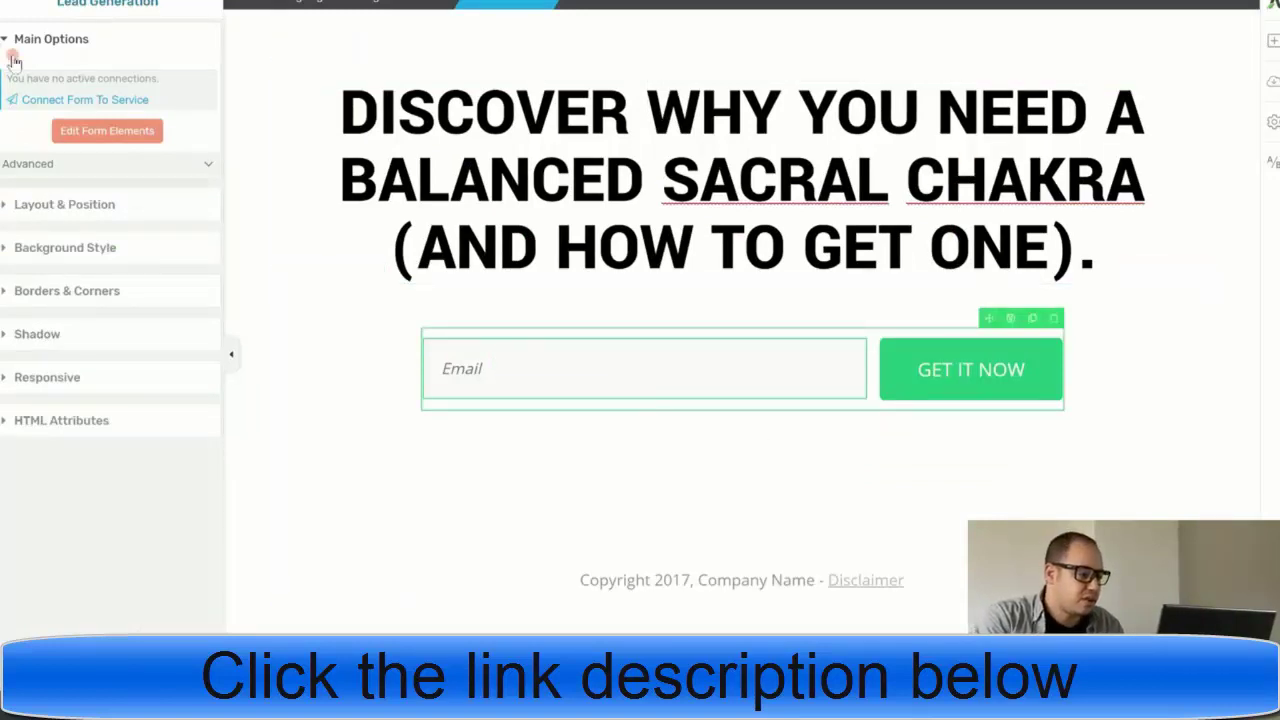
- Connect the opt-in form through HTML integration by pasting the AWeber form code from Notepad
{"action": "left_click", "coordinate": [92, 103]}
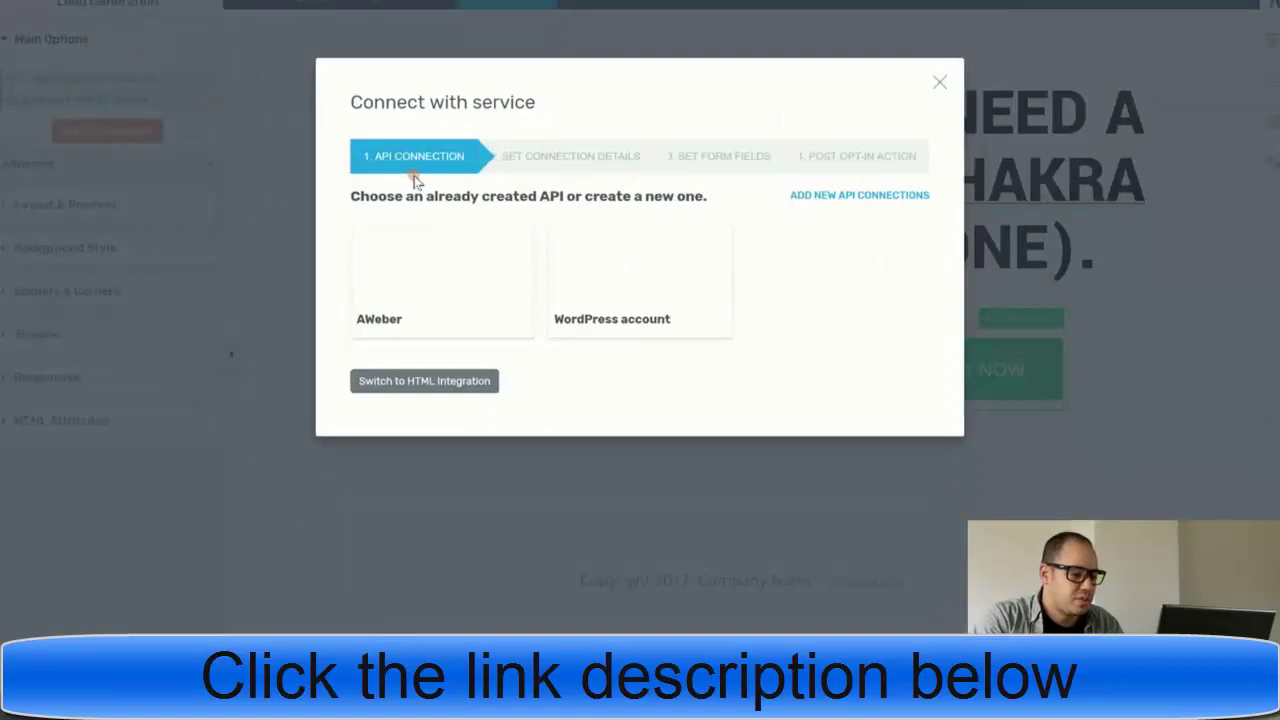
{"action": "left_click", "coordinate": [423, 385]}
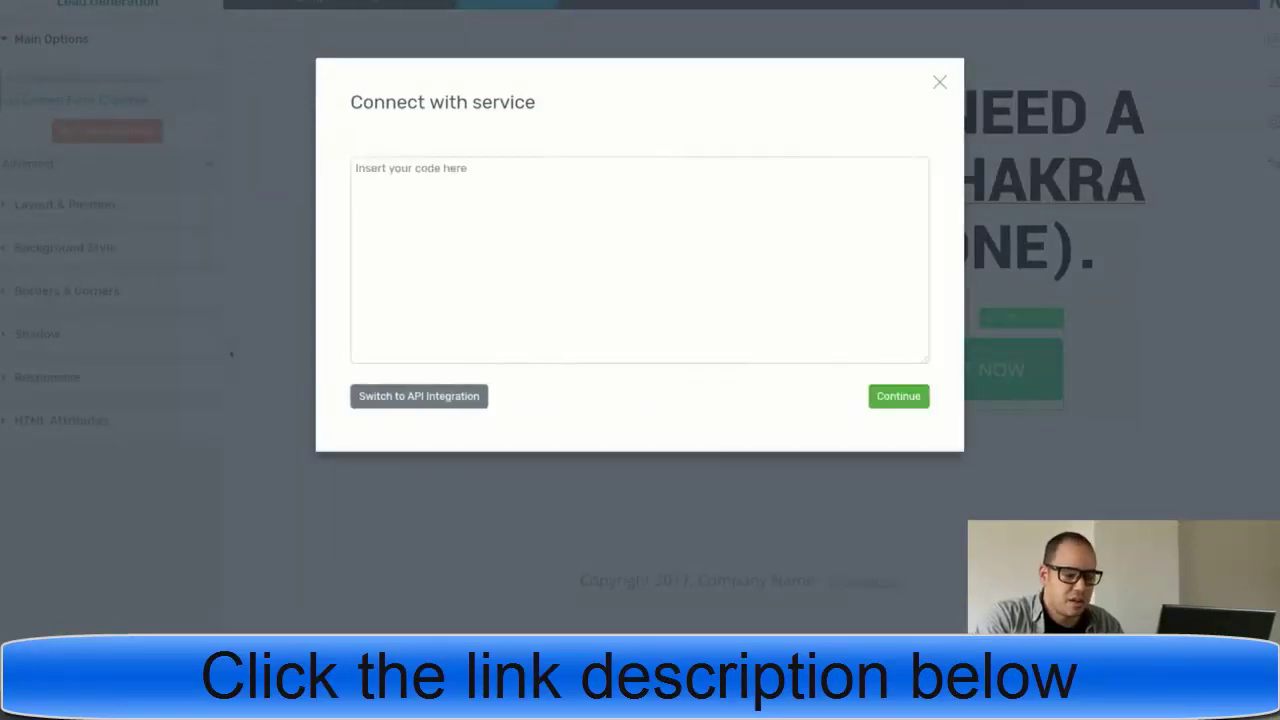
{"action": "key", "text": "alt+Tab"}
{"action": "key", "text": "ctrl+a"}
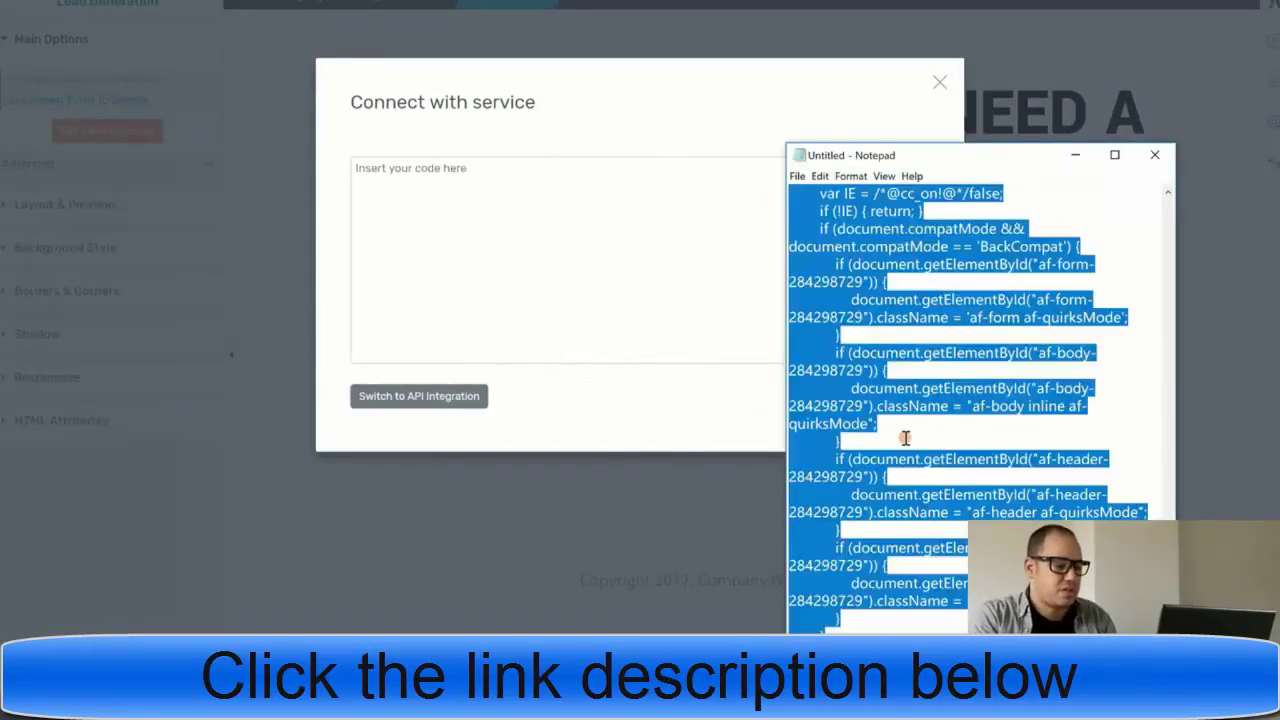
{"action": "left_click", "coordinate": [486, 171]}
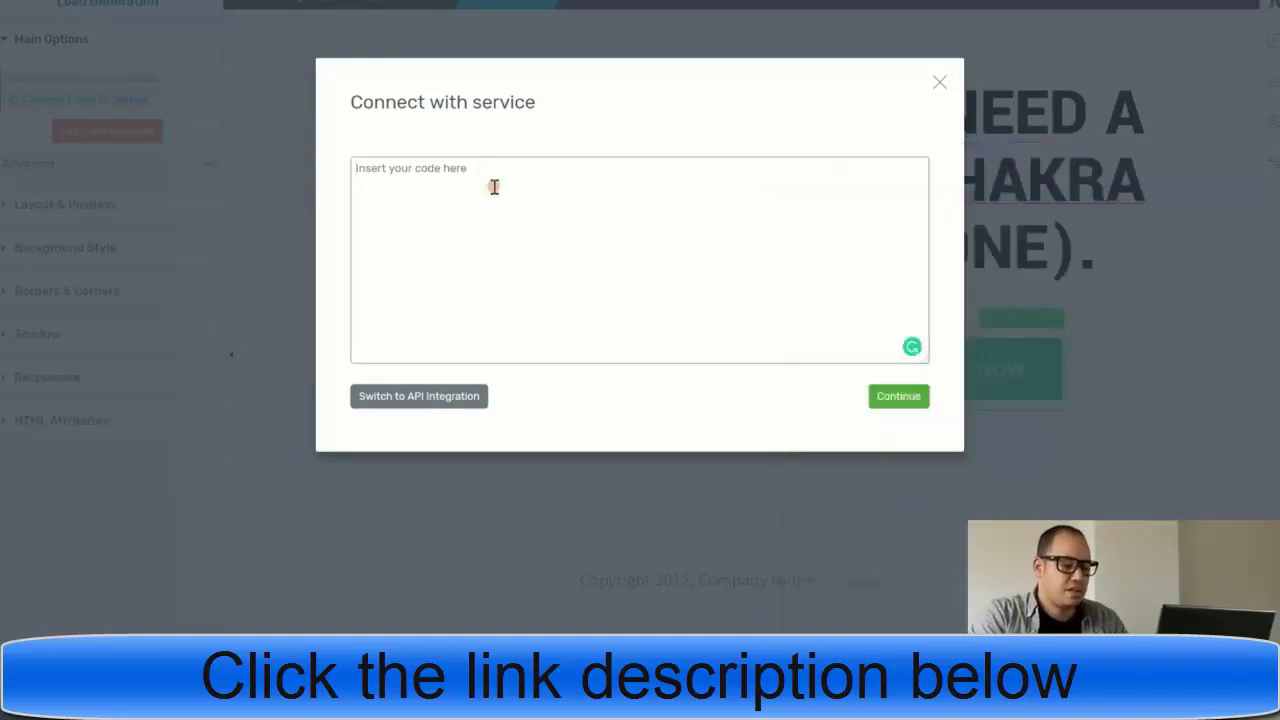
{"action": "key", "text": "ctrl+v"}
{"action": "left_click", "coordinate": [893, 398]}
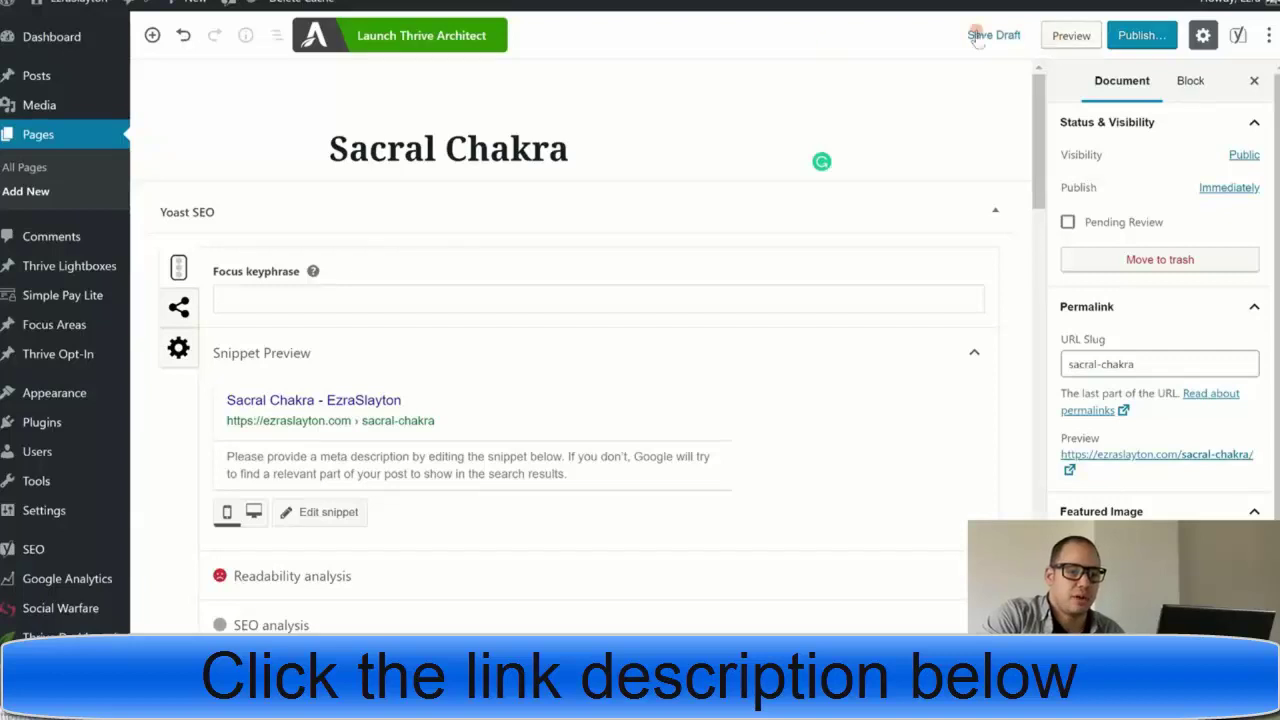
- Publish the Sacral Chakra page and view it live
{"action": "left_click", "coordinate": [1141, 36]}
{"action": "left_click", "coordinate": [1176, 37]}
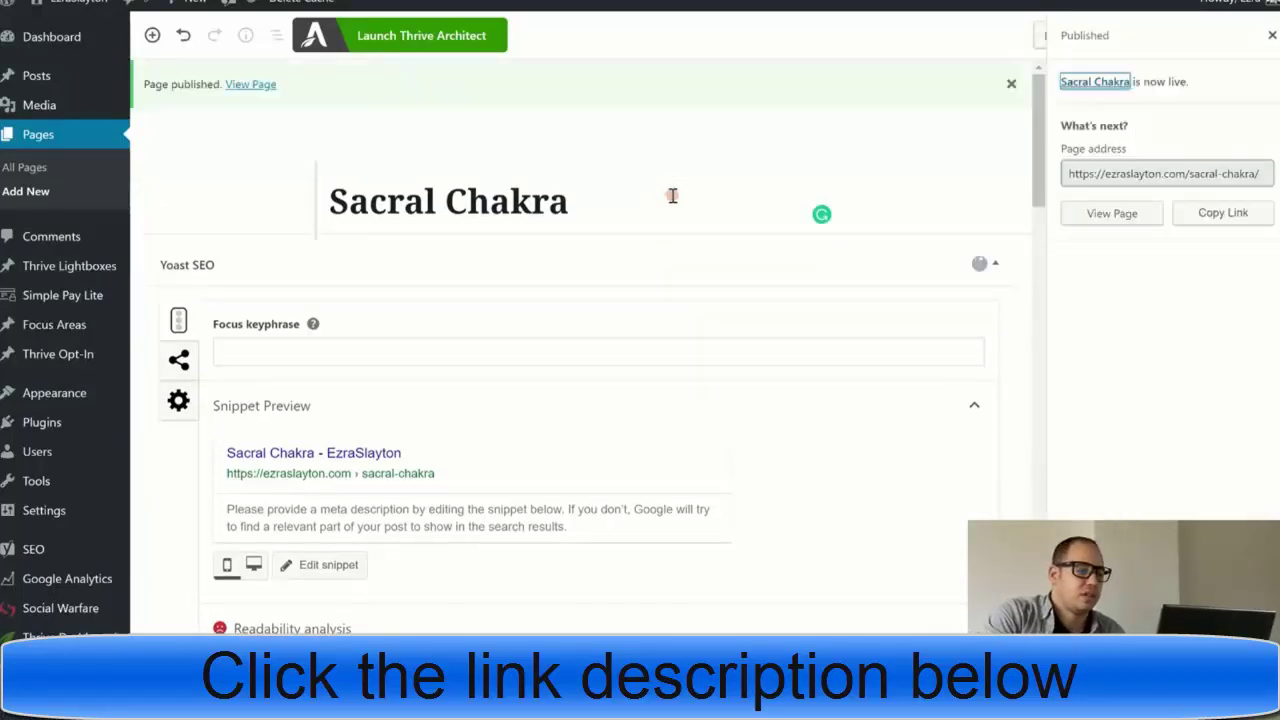
{"action": "left_click", "coordinate": [260, 86]}
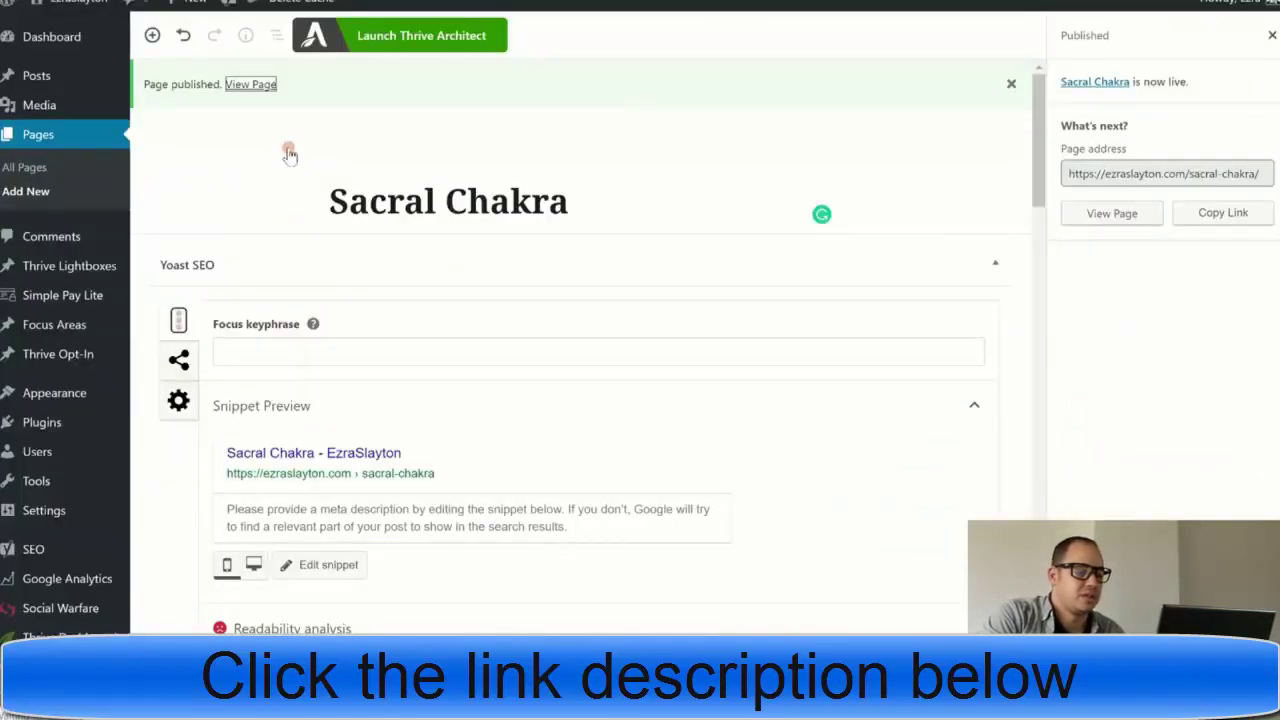
- Open the live landing page, then start a new pin from Pinterest's create menu
{"action": "left_click", "coordinate": [245, 86]}
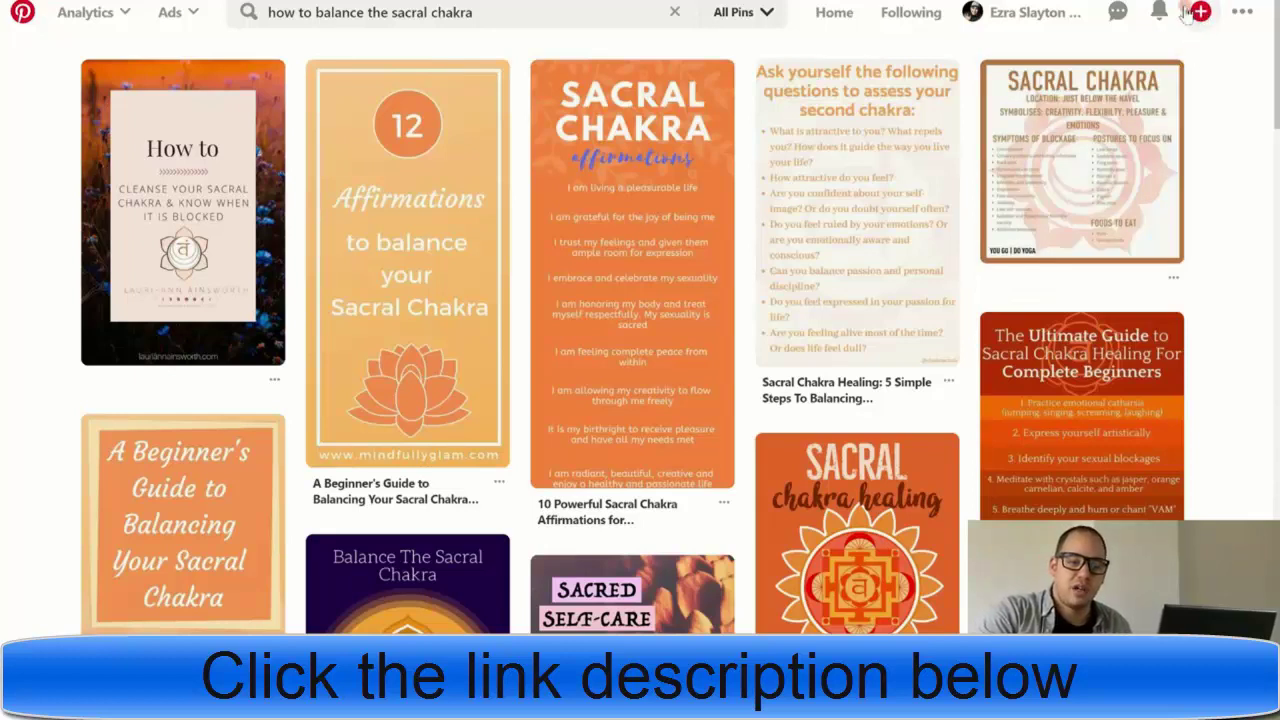
{"action": "left_click", "coordinate": [1199, 14]}
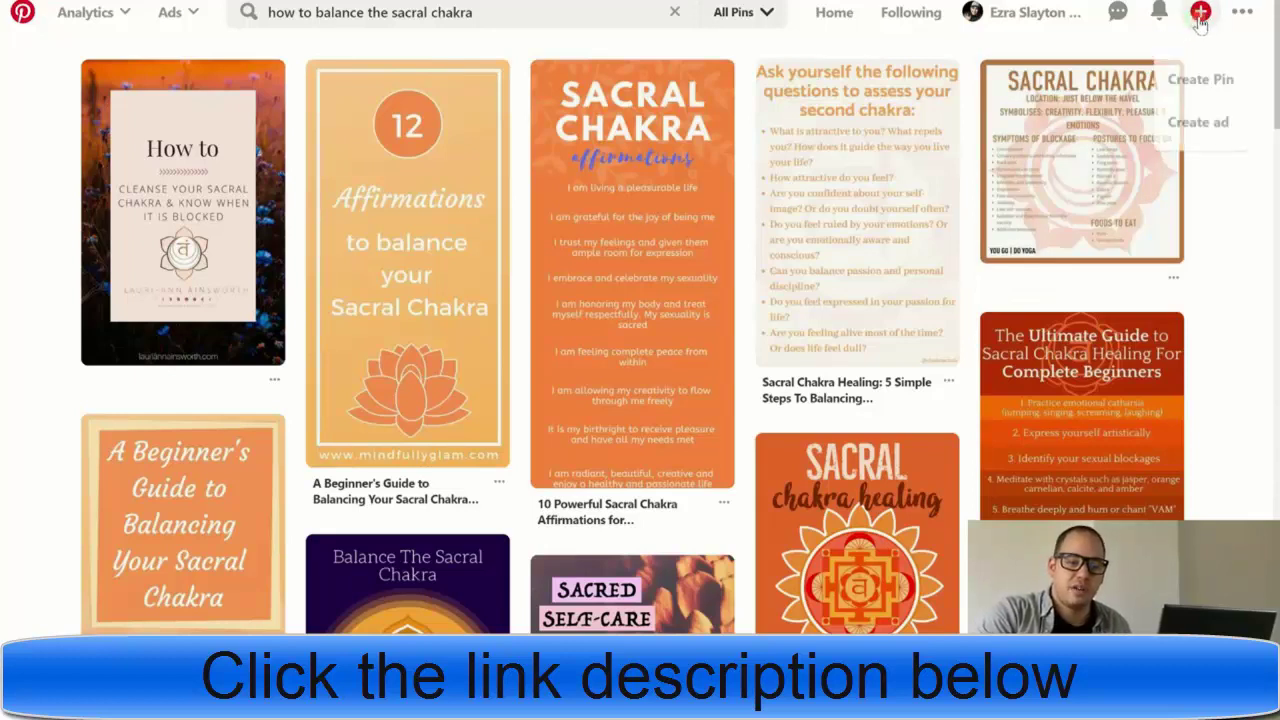
- Start a new pin and upload the 'how to balance' chakra image
{"action": "left_click", "coordinate": [1201, 74]}
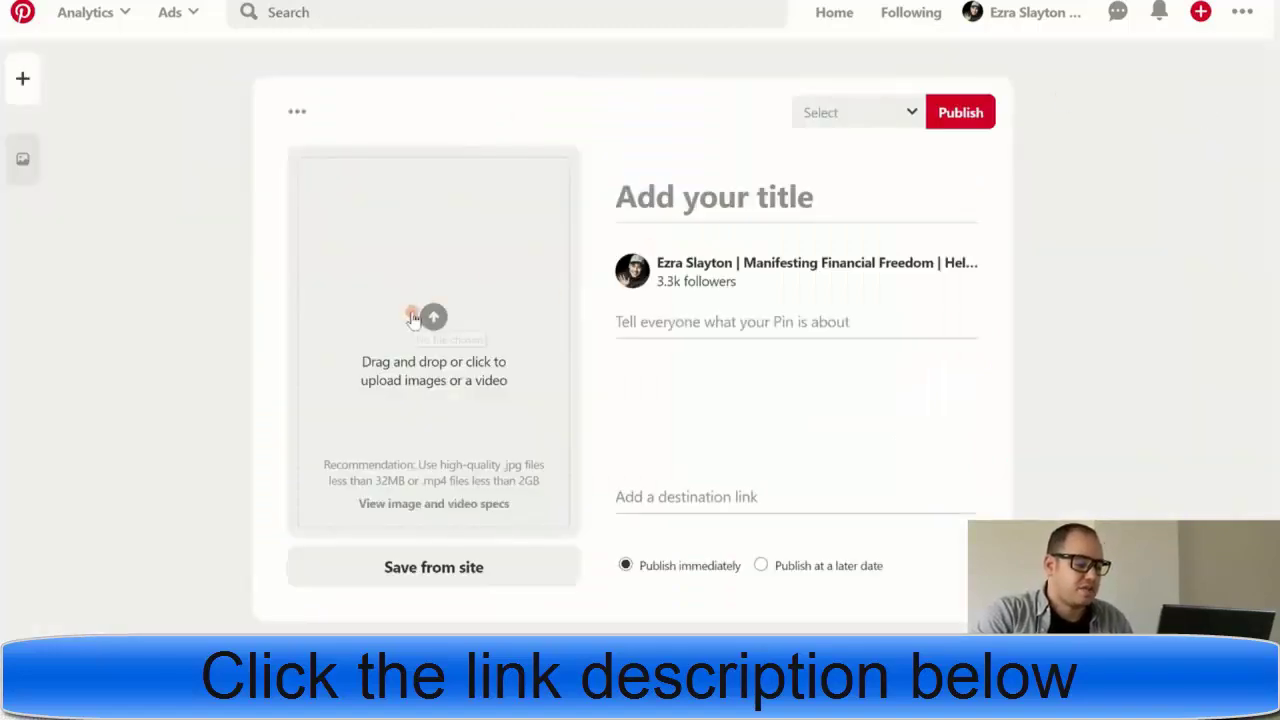
{"action": "left_click", "coordinate": [412, 318]}
{"action": "scroll", "coordinate": [320, 128], "scroll_direction": "down", "scroll_amount": 3}
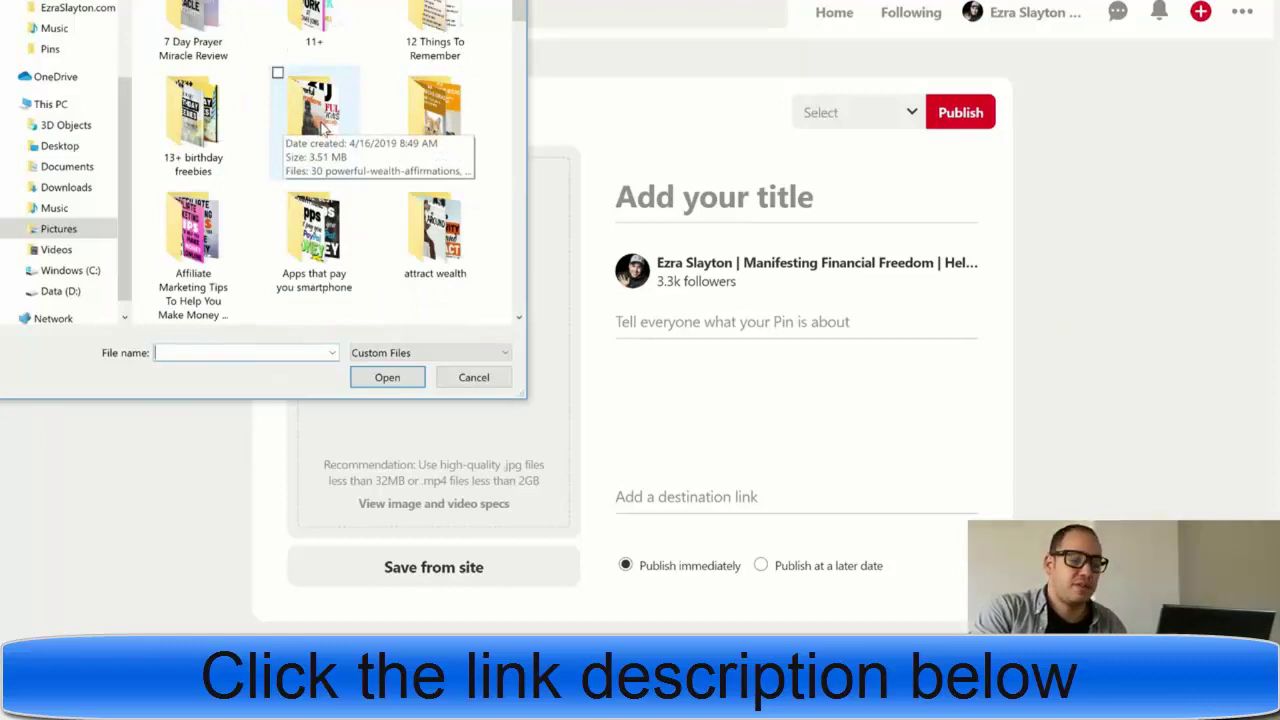
{"action": "scroll", "coordinate": [323, 128], "scroll_direction": "down", "scroll_amount": 2}
{"action": "scroll", "coordinate": [325, 128], "scroll_direction": "down", "scroll_amount": 1}
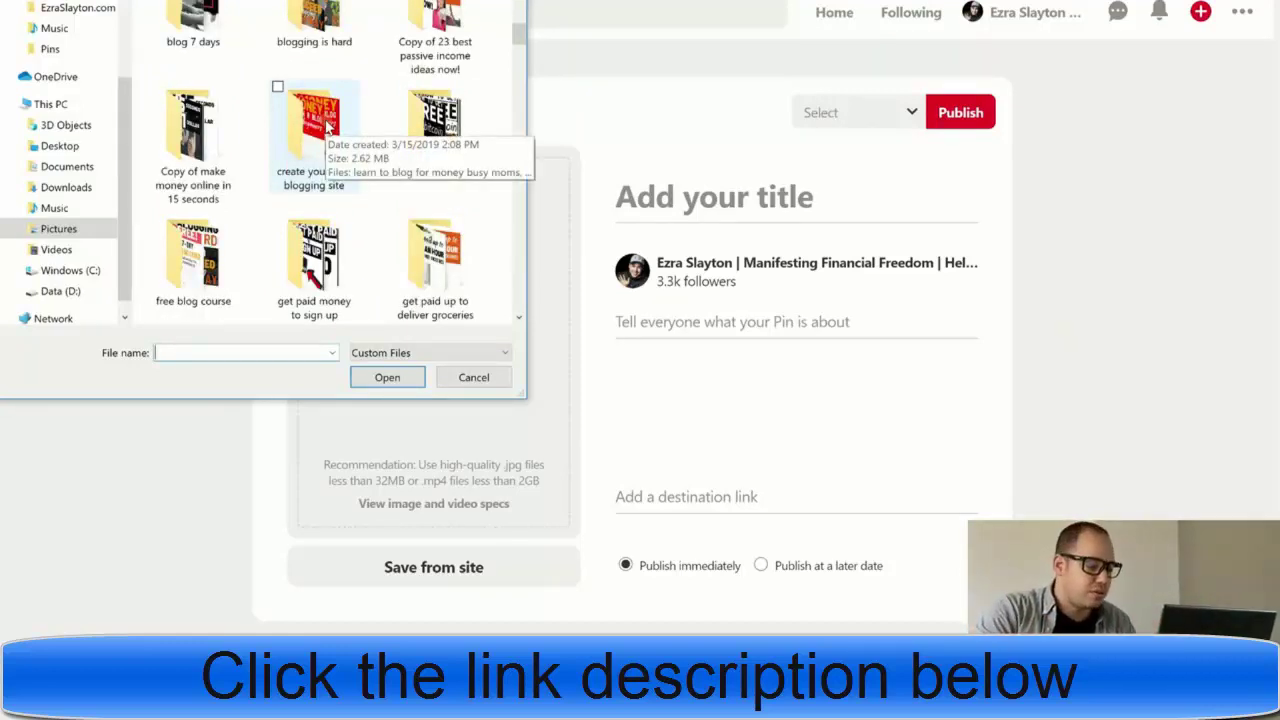
{"action": "scroll", "coordinate": [327, 125], "scroll_direction": "down", "scroll_amount": 2}
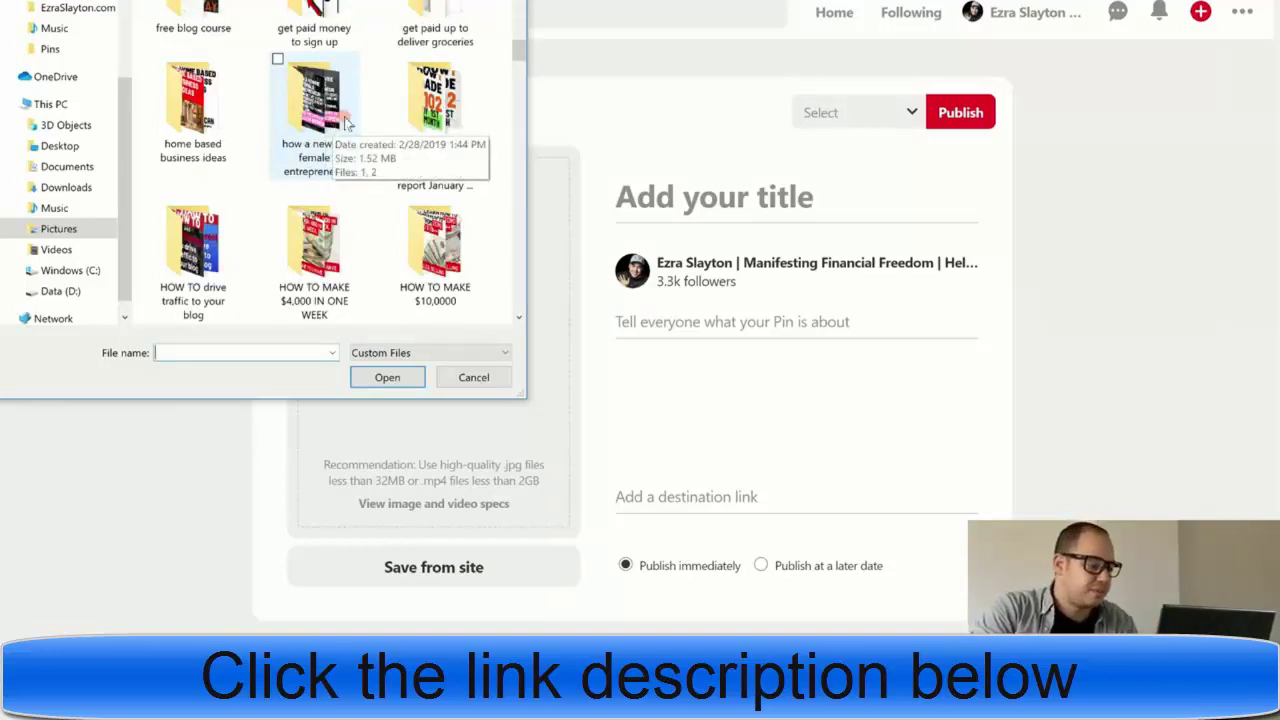
{"action": "type", "text": "how to bal"}
{"action": "left_click", "coordinate": [300, 368]}
{"action": "left_click", "coordinate": [373, 378]}
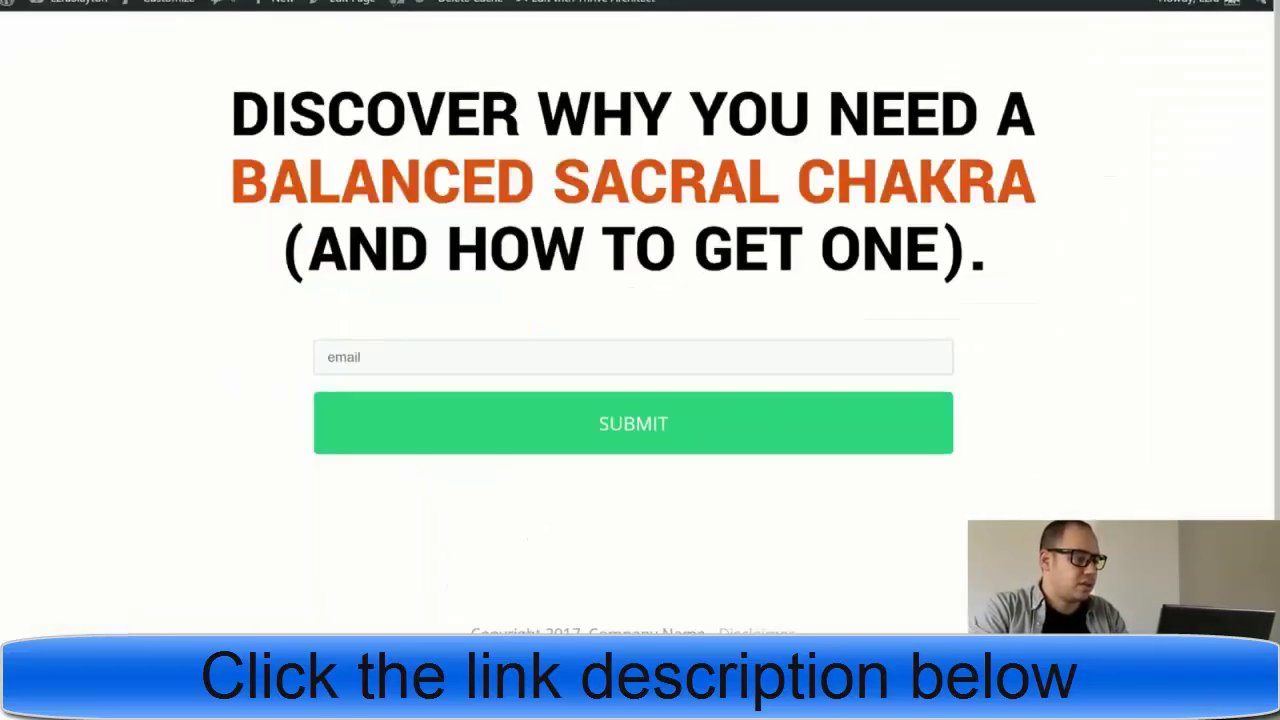
- Set the pin's destination link to the landing page's address
{"action": "right_click", "coordinate": [266, 2]}
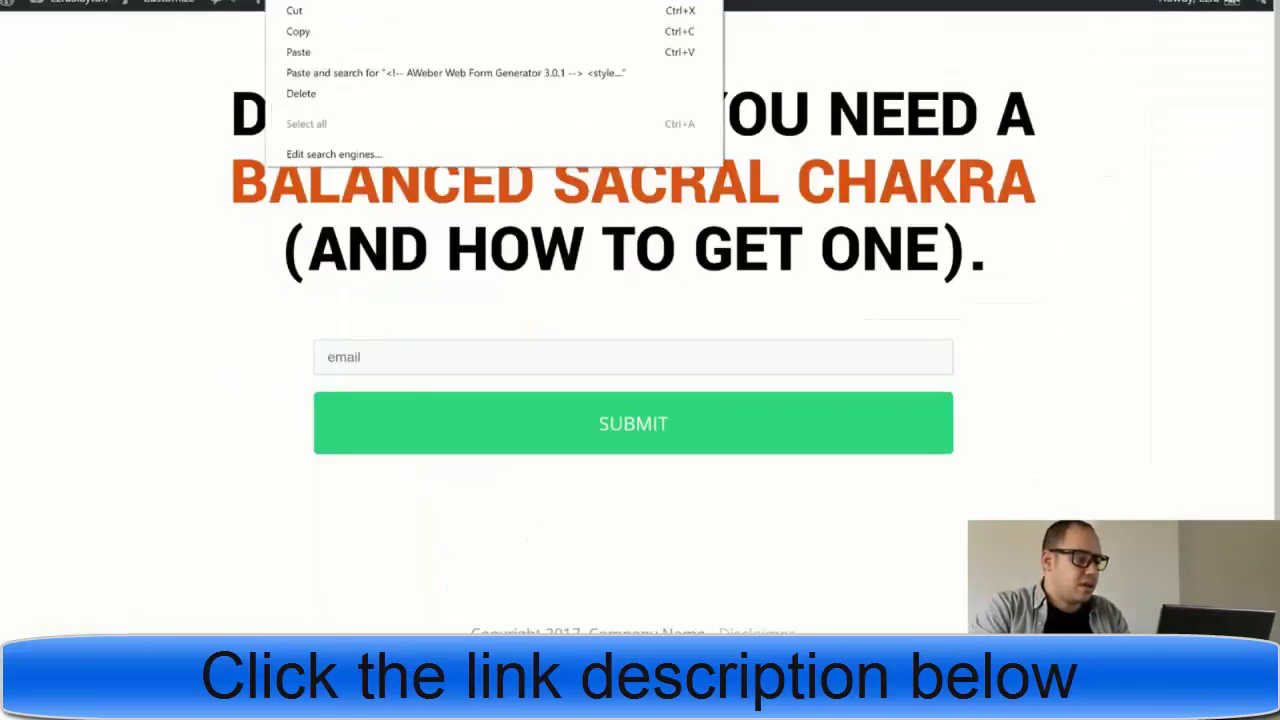
{"action": "left_click", "coordinate": [337, 29]}
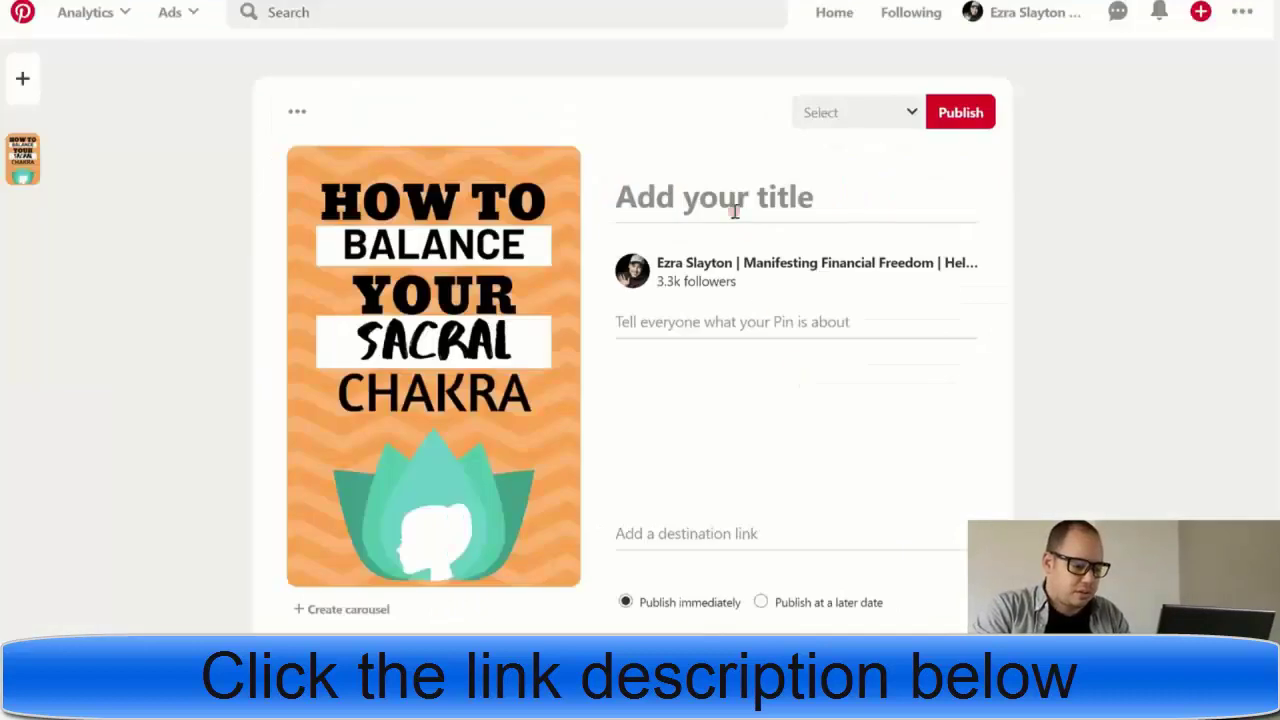
{"action": "left_click", "coordinate": [670, 531]}
{"action": "key", "text": "ctrl+v"}
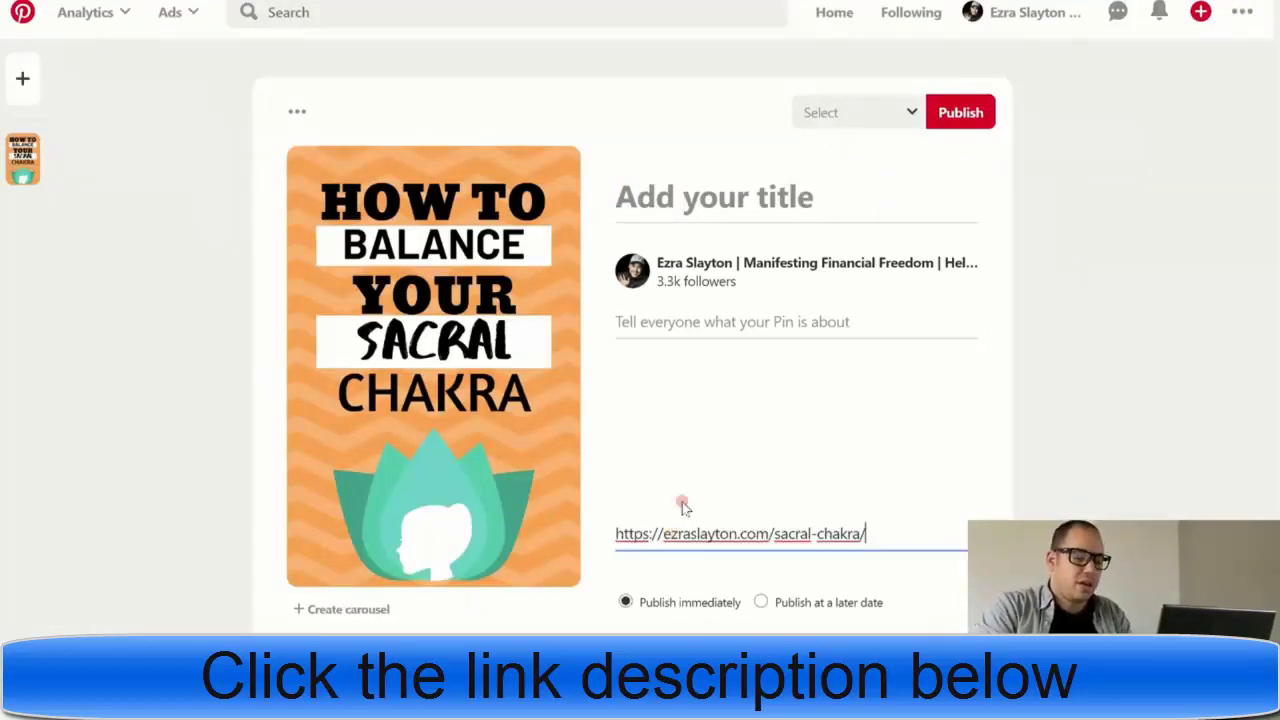
- Add title 'How To Balance Your Sacral Chakra' and the '...Get Free Mala Beads' description, removing the stray 'a'
{"action": "left_click", "coordinate": [703, 199]}
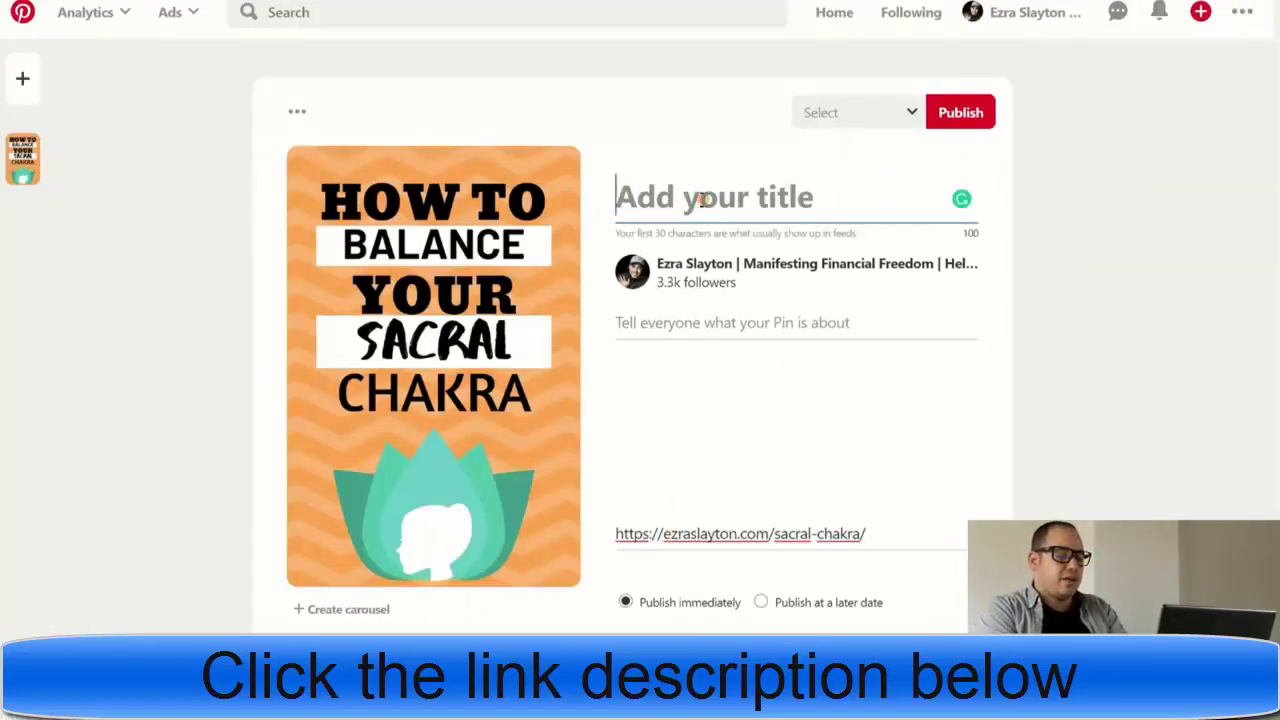
{"action": "type", "text": "How To Bal"}
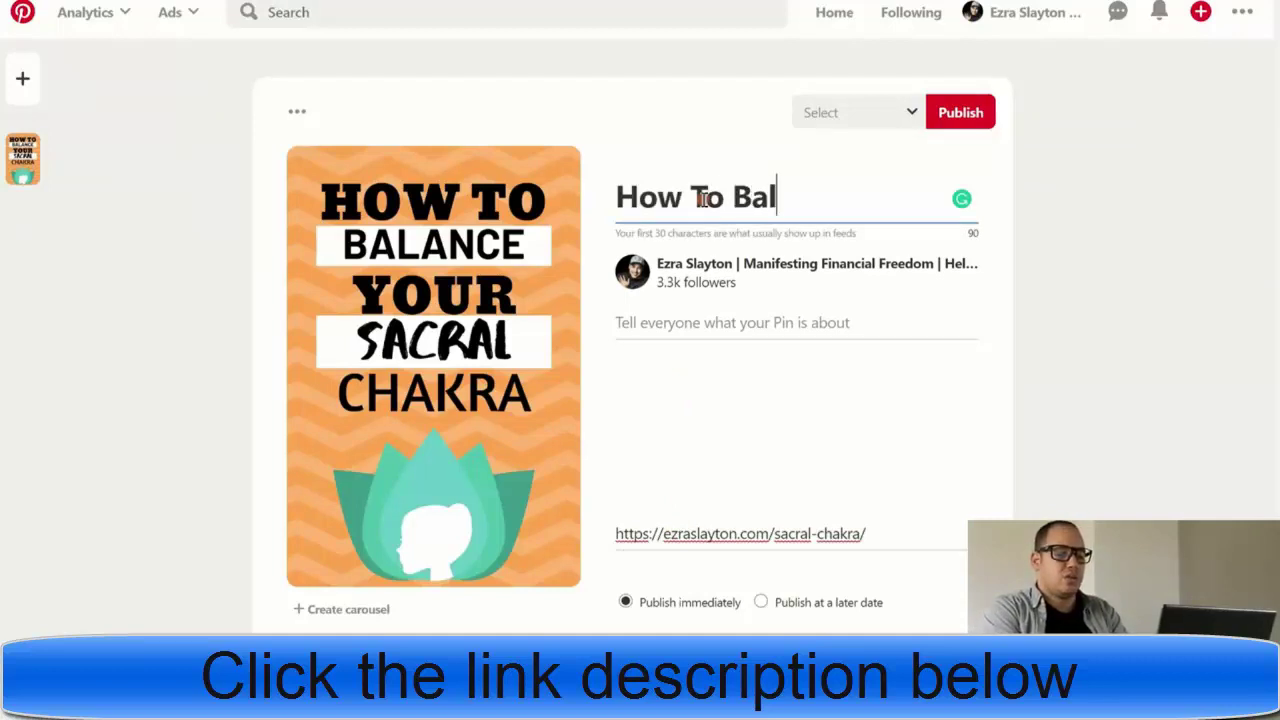
{"action": "type", "text": "ance Your Sac"}
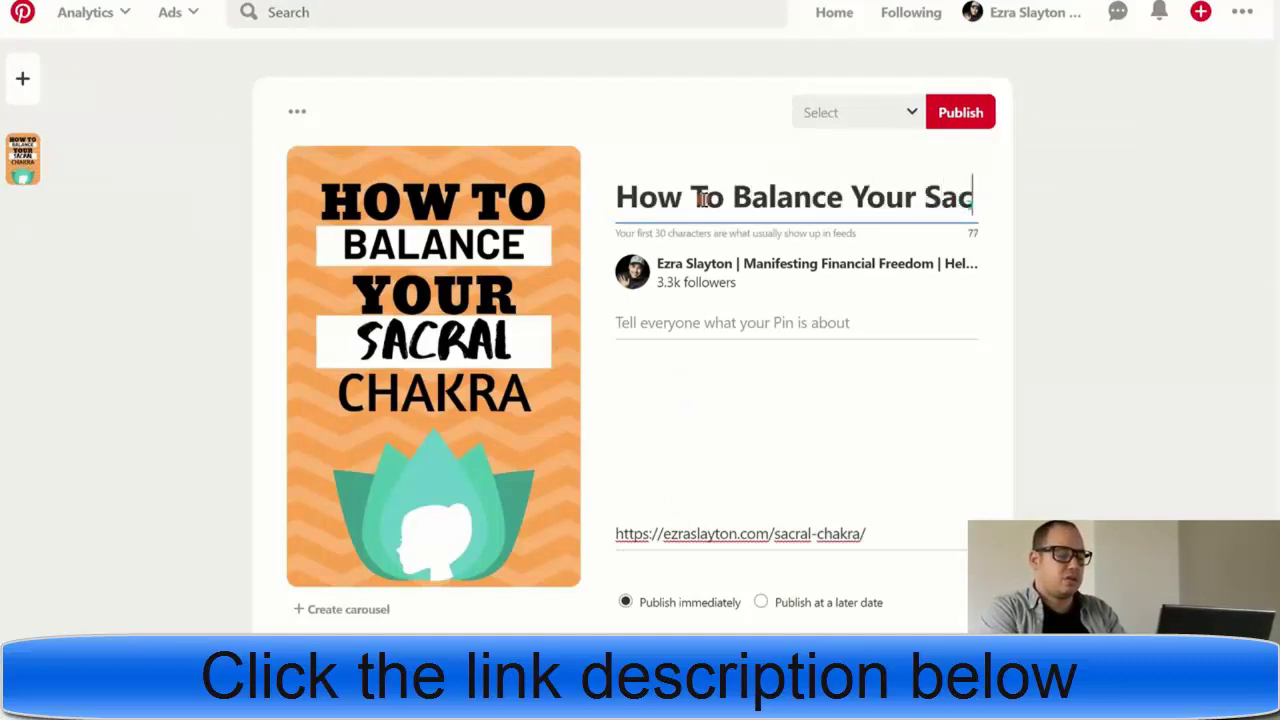
{"action": "type", "text": "ral Chak"}
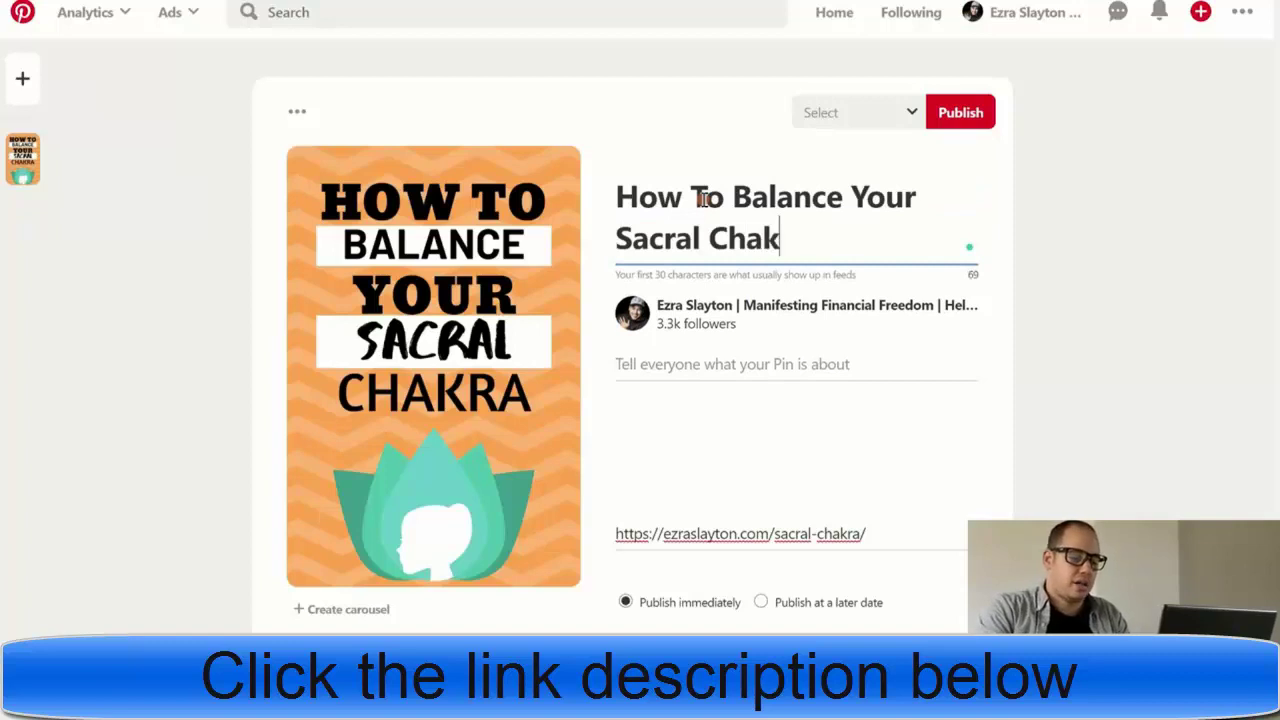
{"action": "type", "text": "ra"}
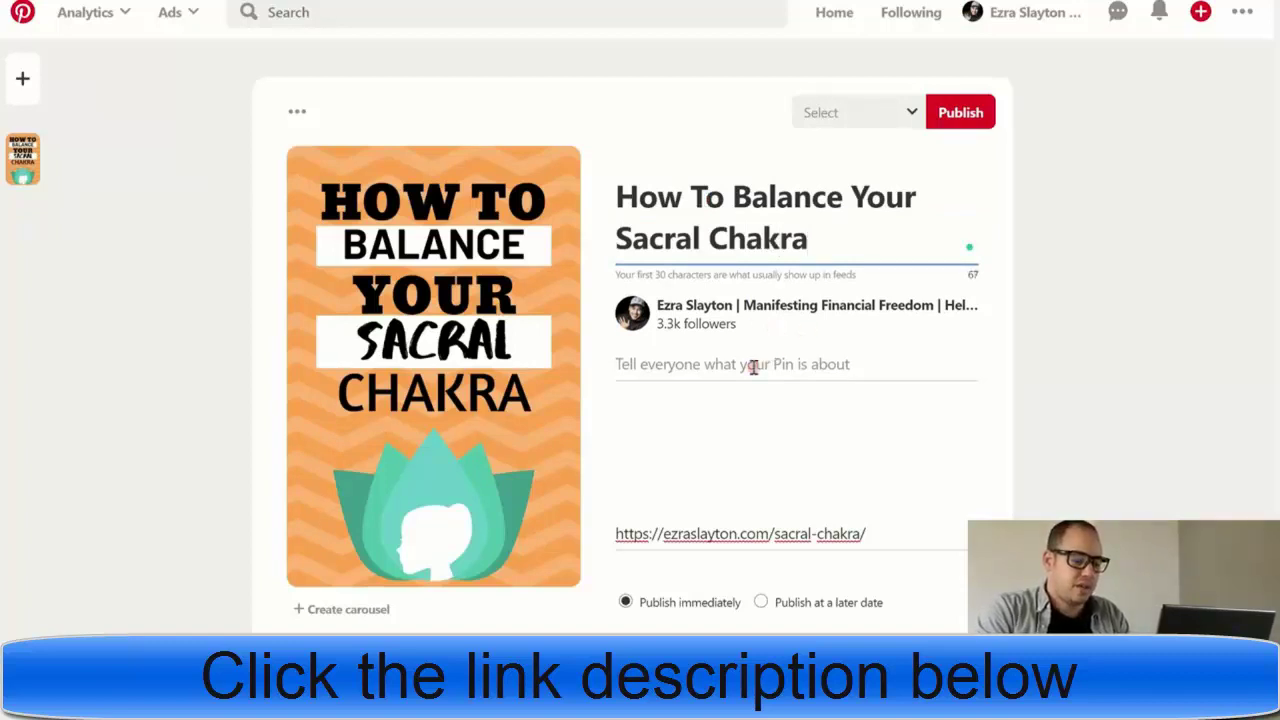
{"action": "left_click", "coordinate": [752, 366]}
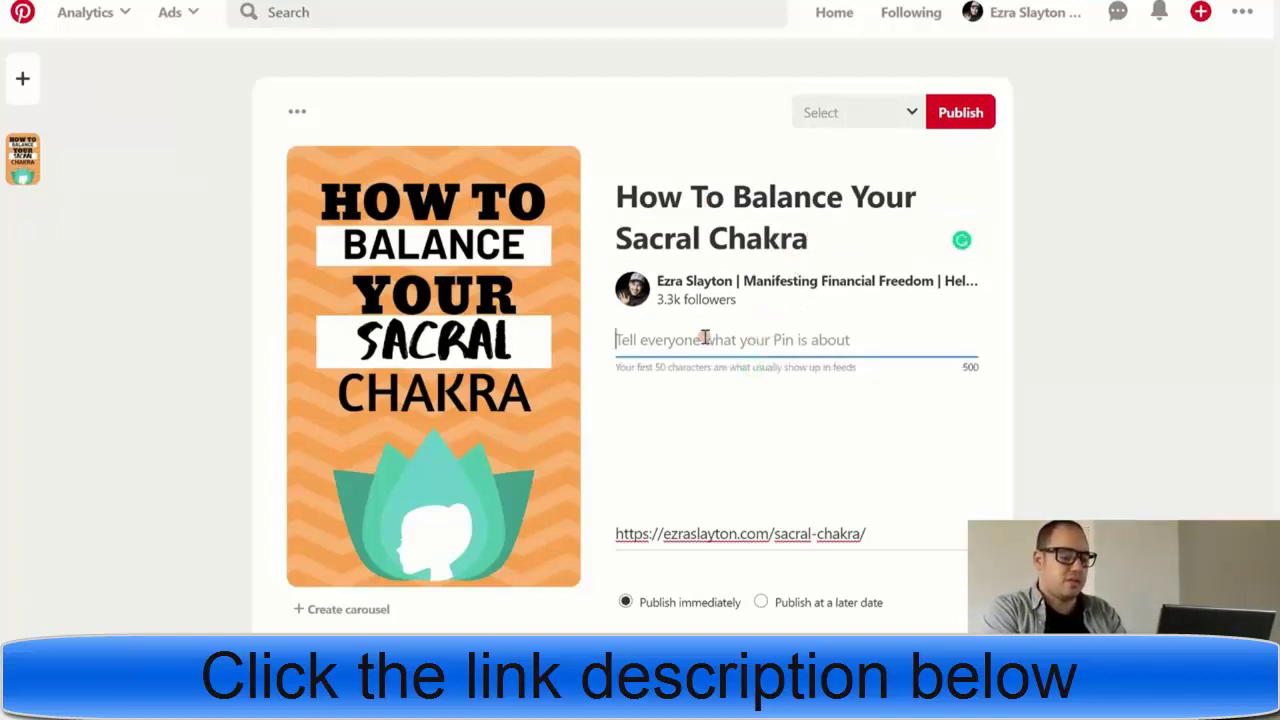
{"action": "type", "text": "How to balance and per"}
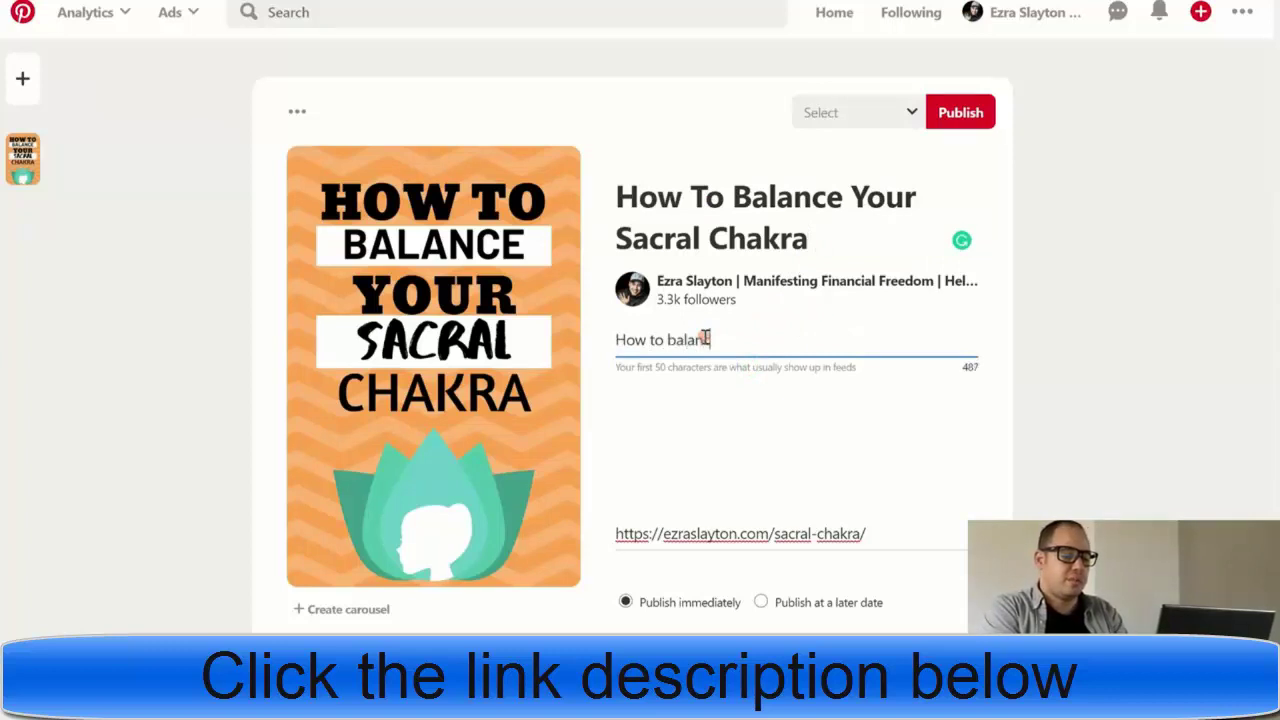
{"action": "type", "text": "fect y"}
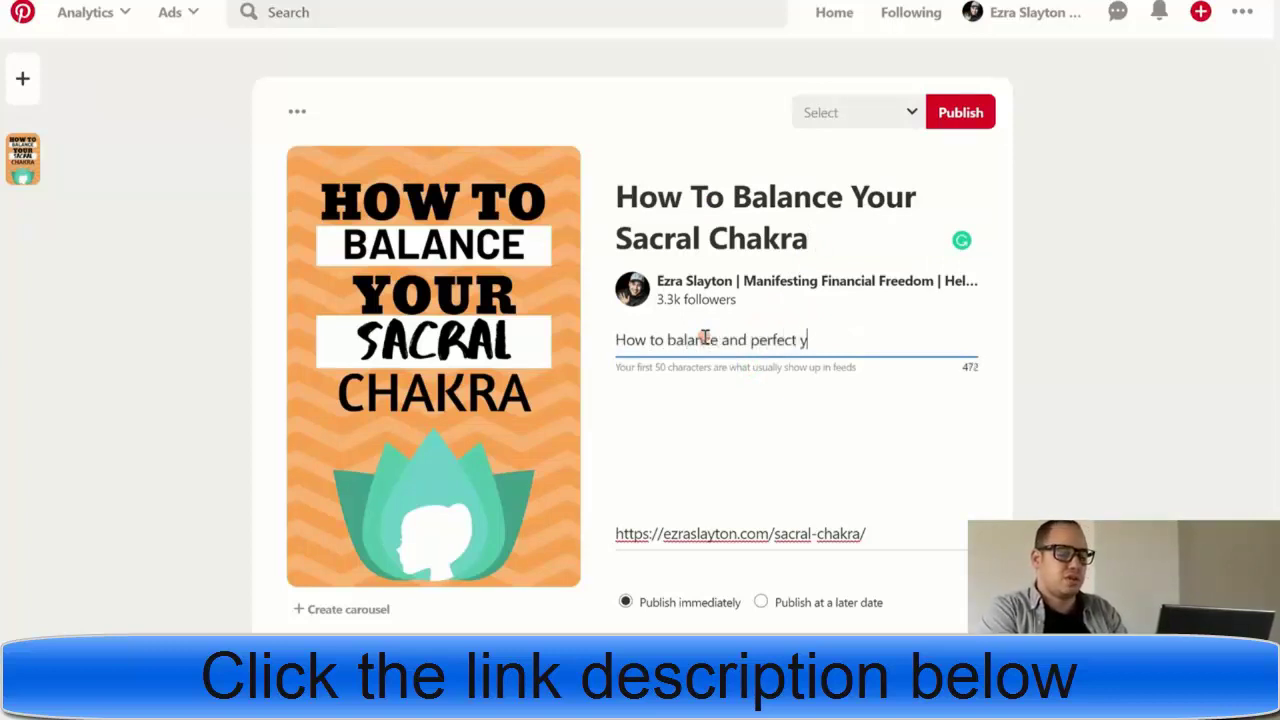
{"action": "type", "text": "our sacr"}
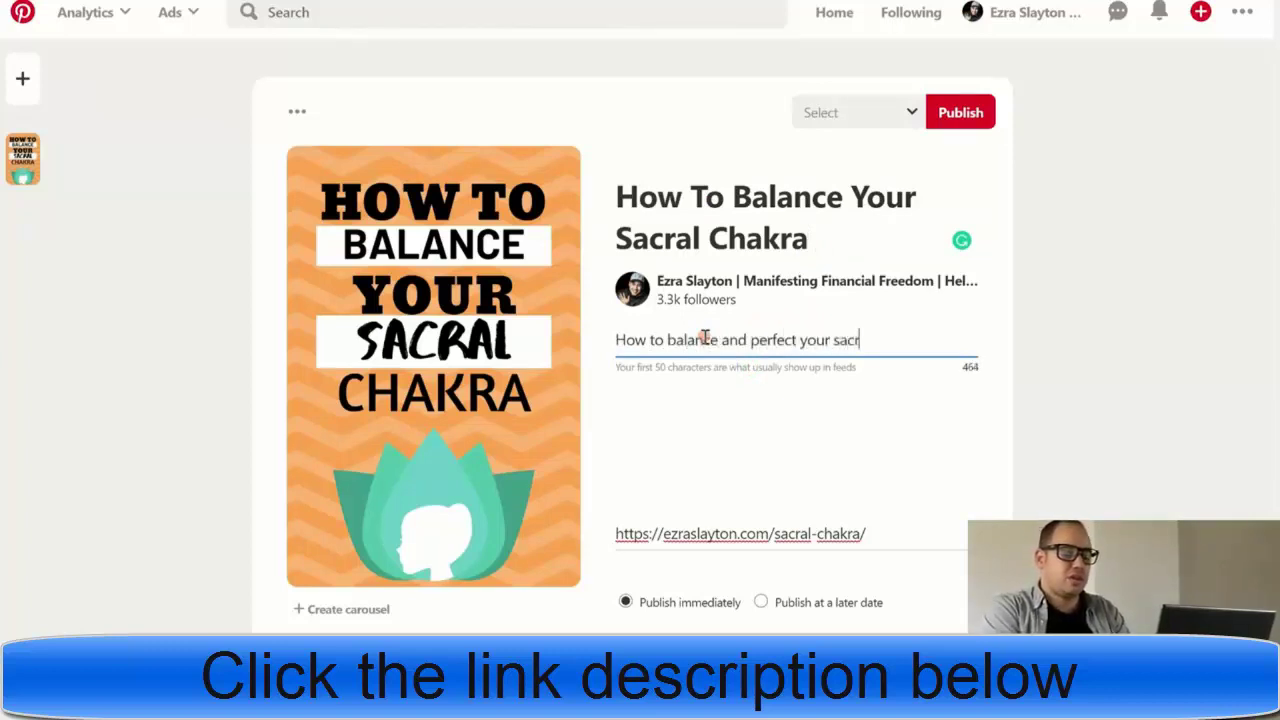
{"action": "type", "text": "al chakra. Get a"}
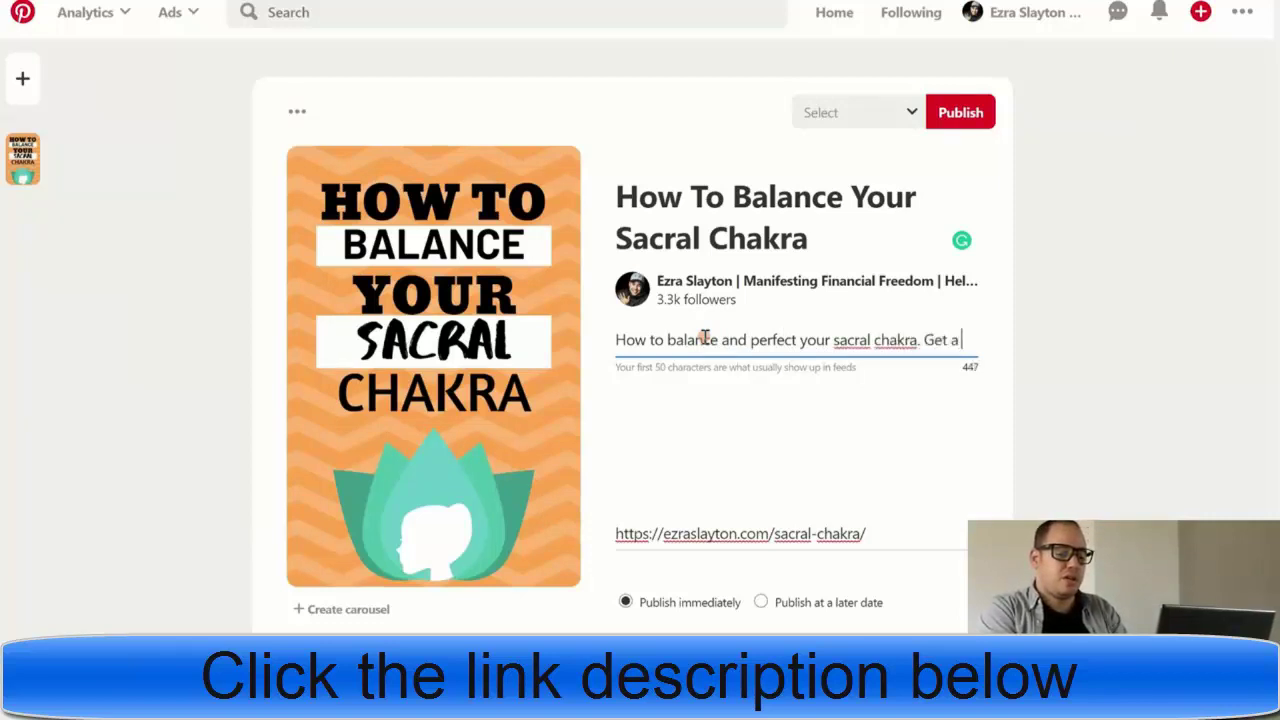
{"action": "type", "text": " Free M"}
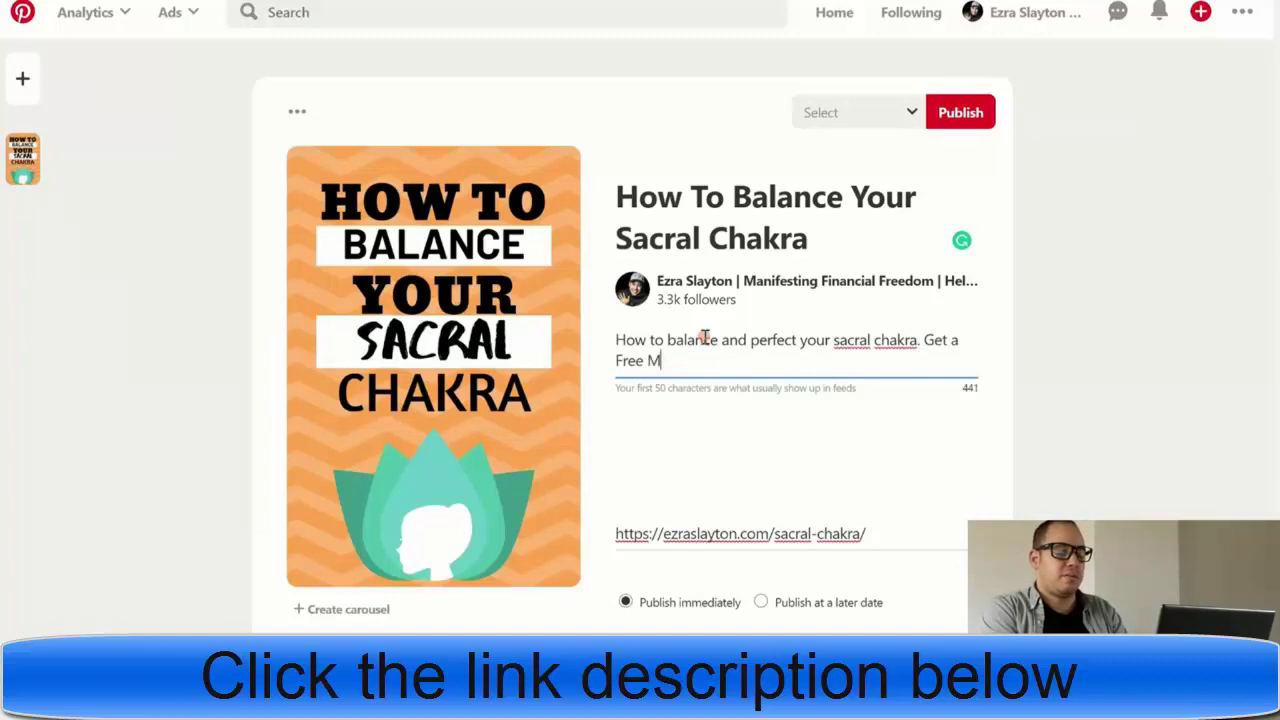
{"action": "type", "text": "ala Beads"}
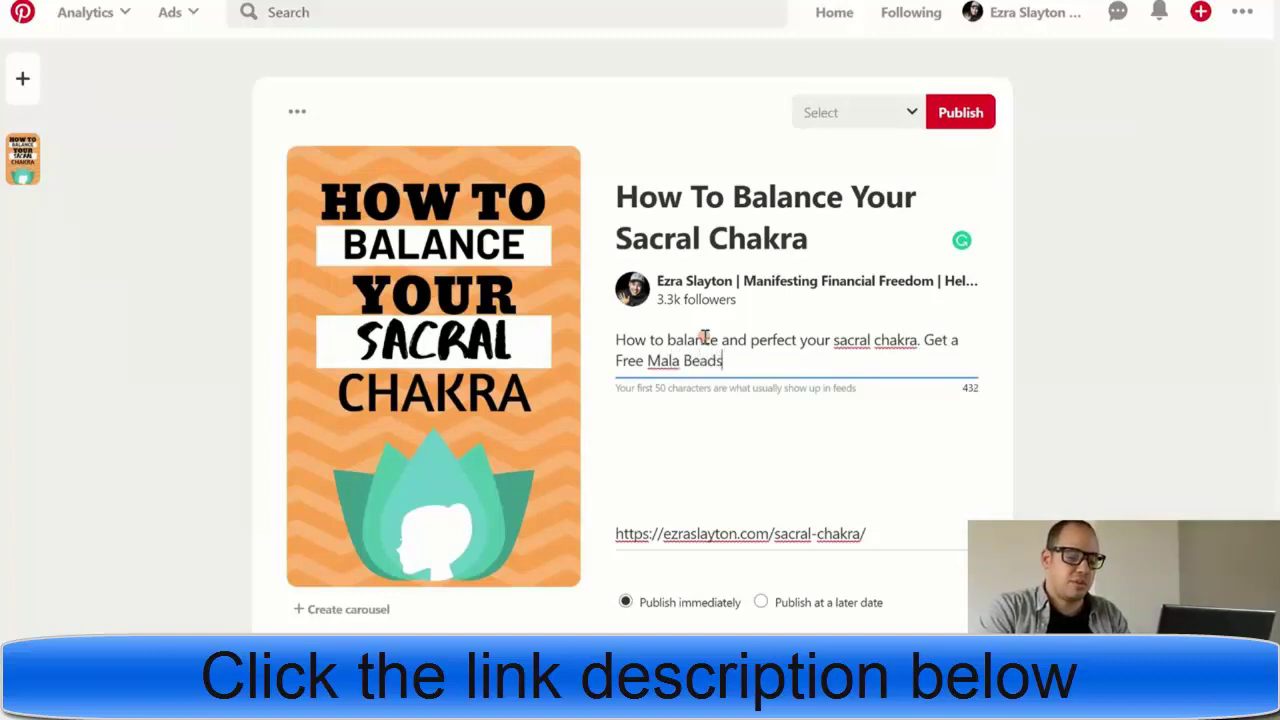
{"action": "left_click", "coordinate": [970, 342]}
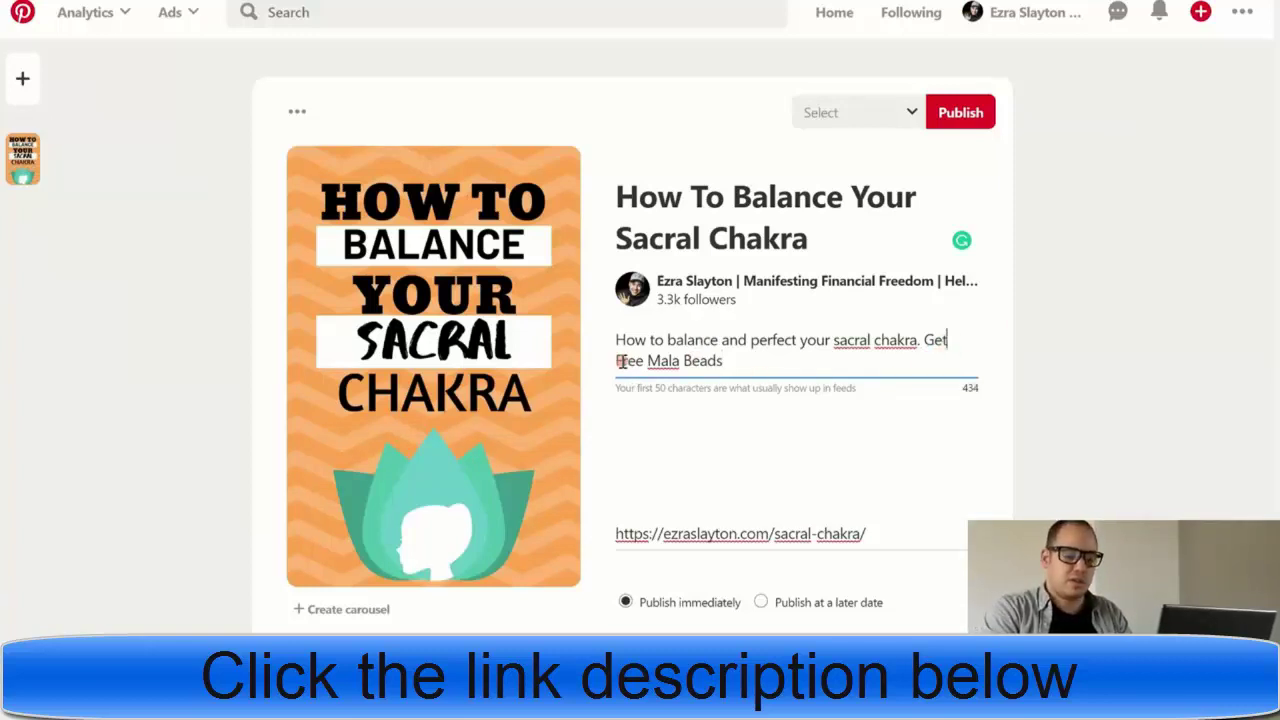
{"action": "key", "text": "Delete"}
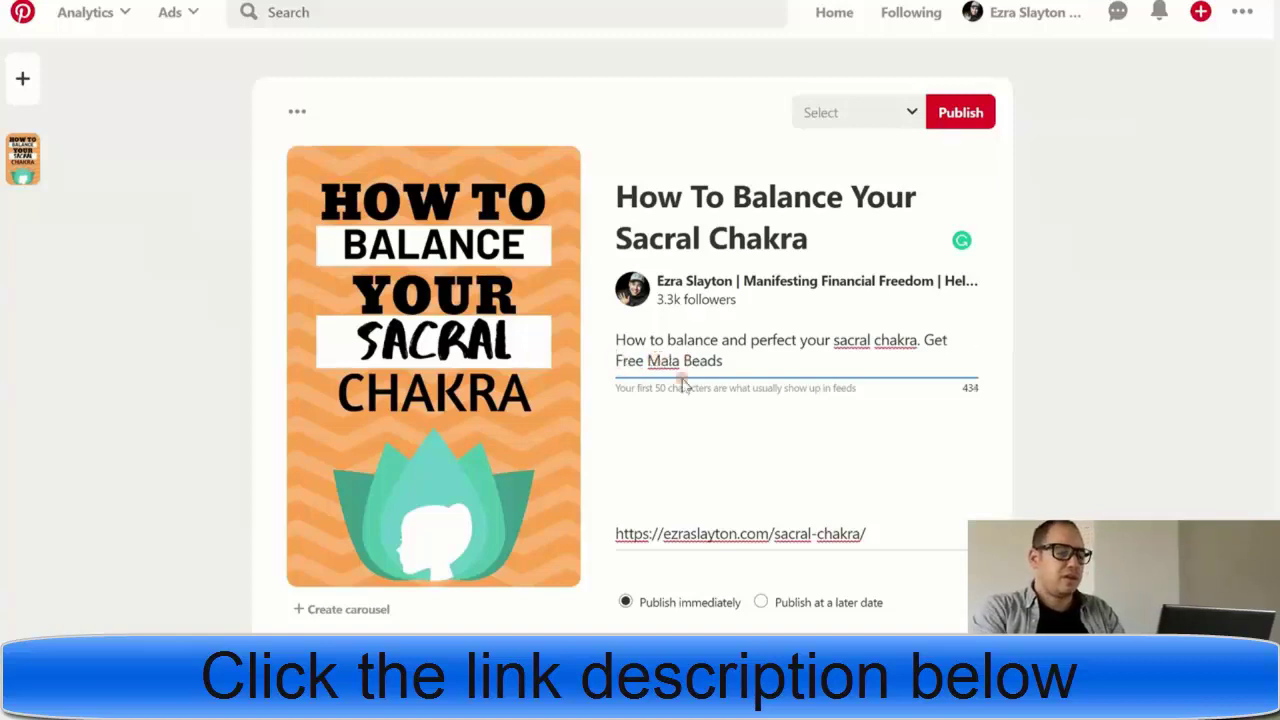
- Publish the pin to the Best From ezraslayton.com board
{"action": "left_click", "coordinate": [862, 120]}
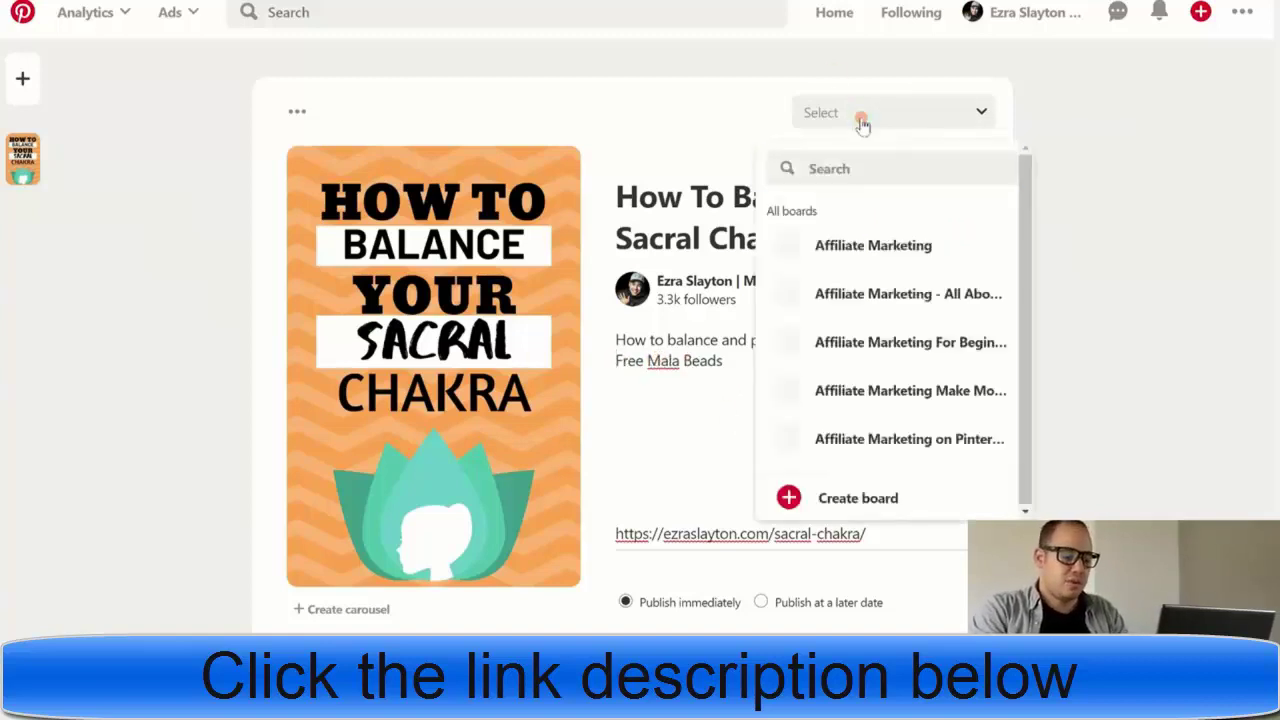
{"action": "scroll", "coordinate": [884, 308], "scroll_direction": "down", "scroll_amount": 3}
{"action": "scroll", "coordinate": [885, 310], "scroll_direction": "down", "scroll_amount": 5}
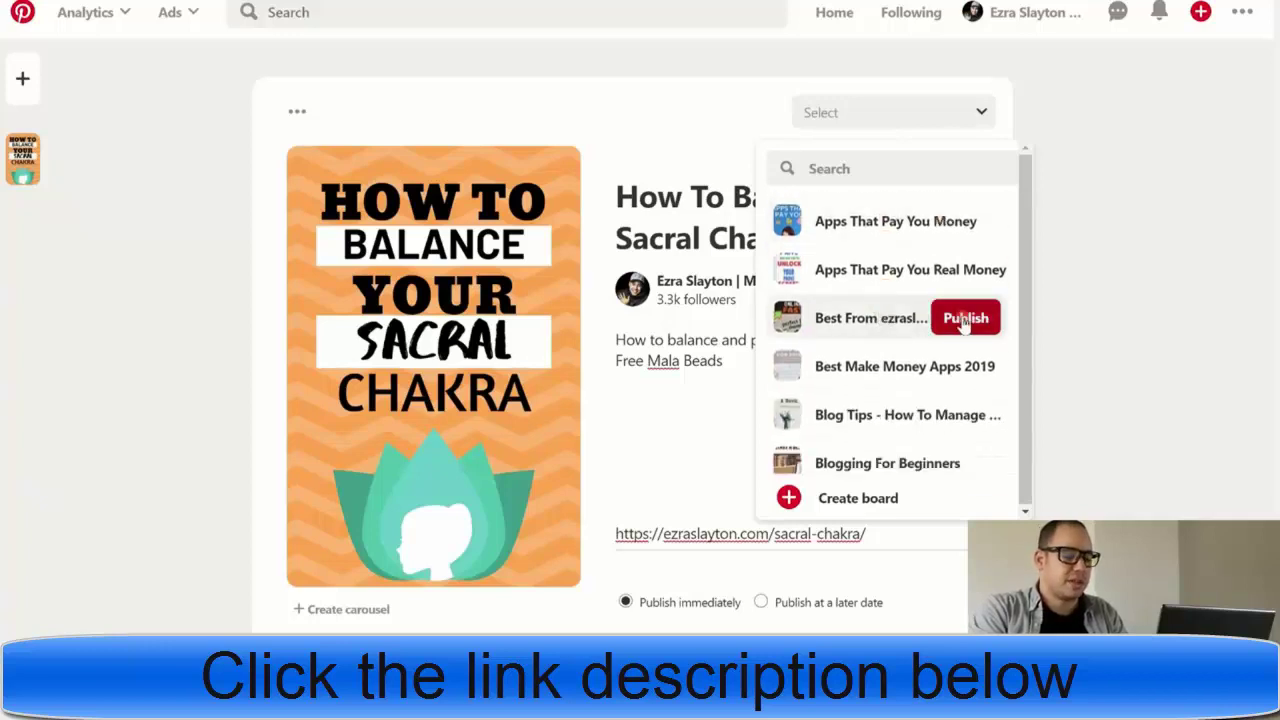
{"action": "left_click", "coordinate": [963, 320]}
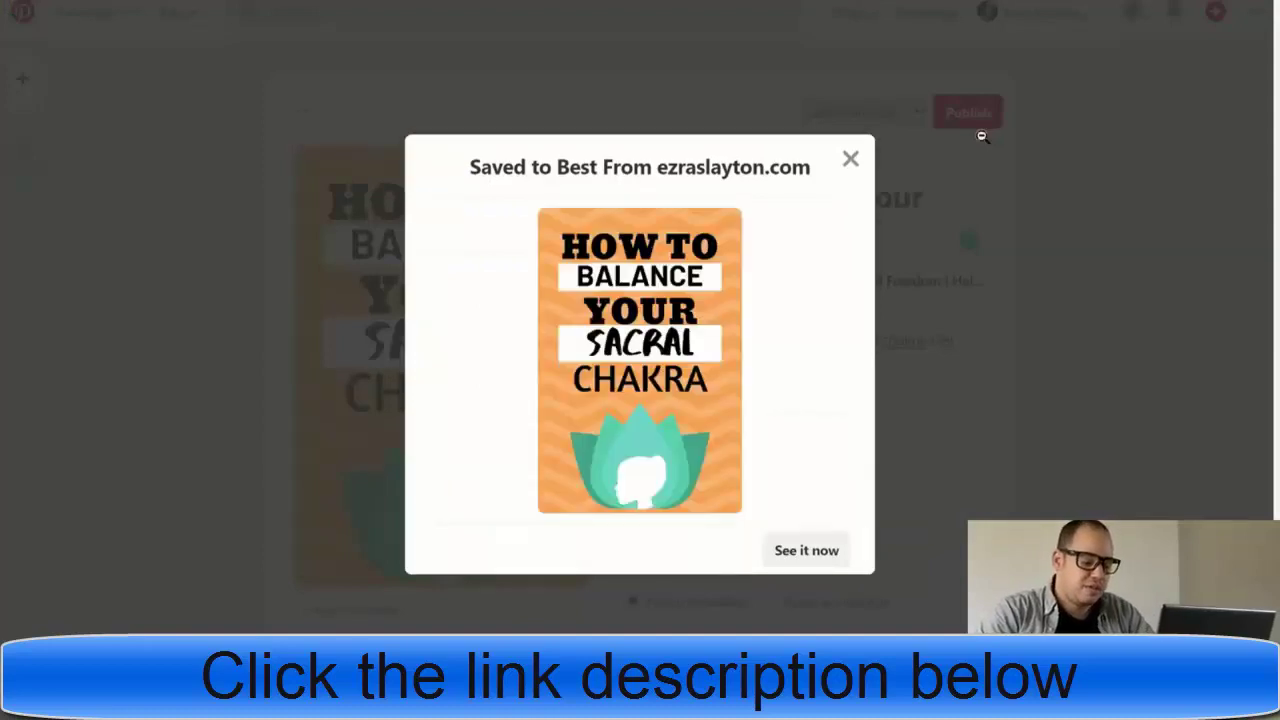
- Open the newly published pin and look over its page
{"action": "left_click", "coordinate": [806, 551]}
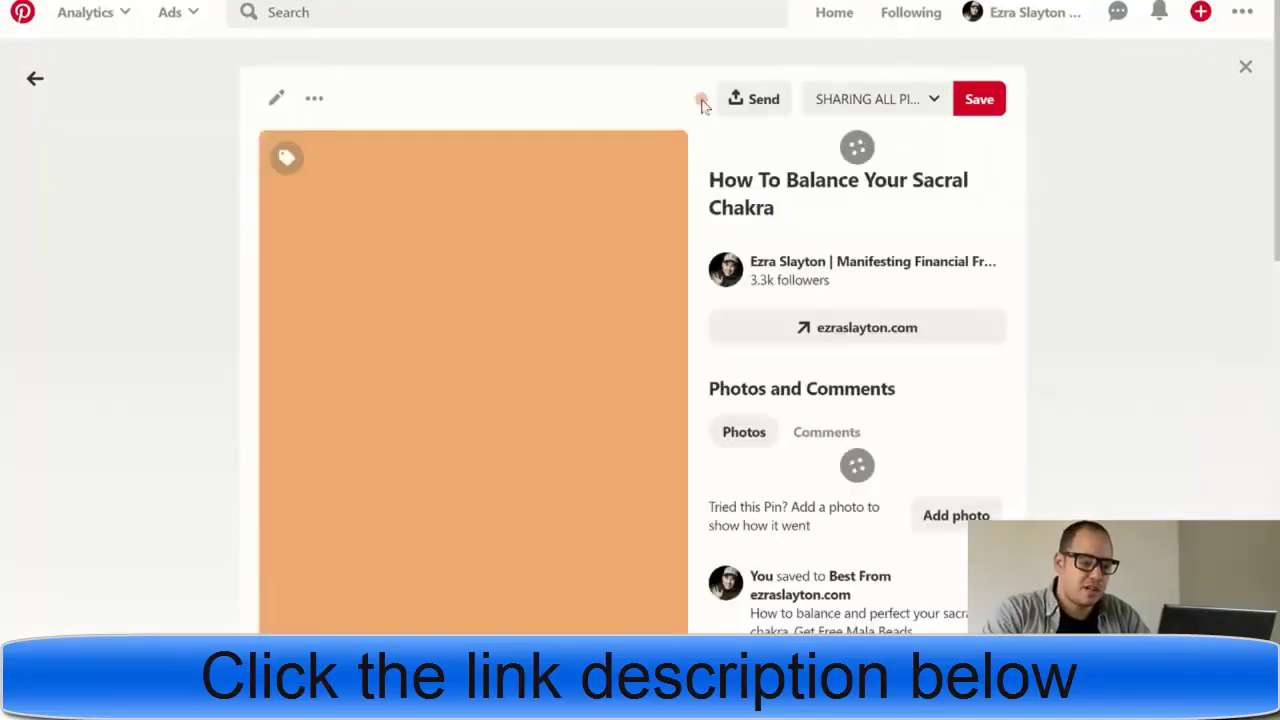
{"action": "scroll", "coordinate": [1060, 252], "scroll_direction": "down", "scroll_amount": 2}
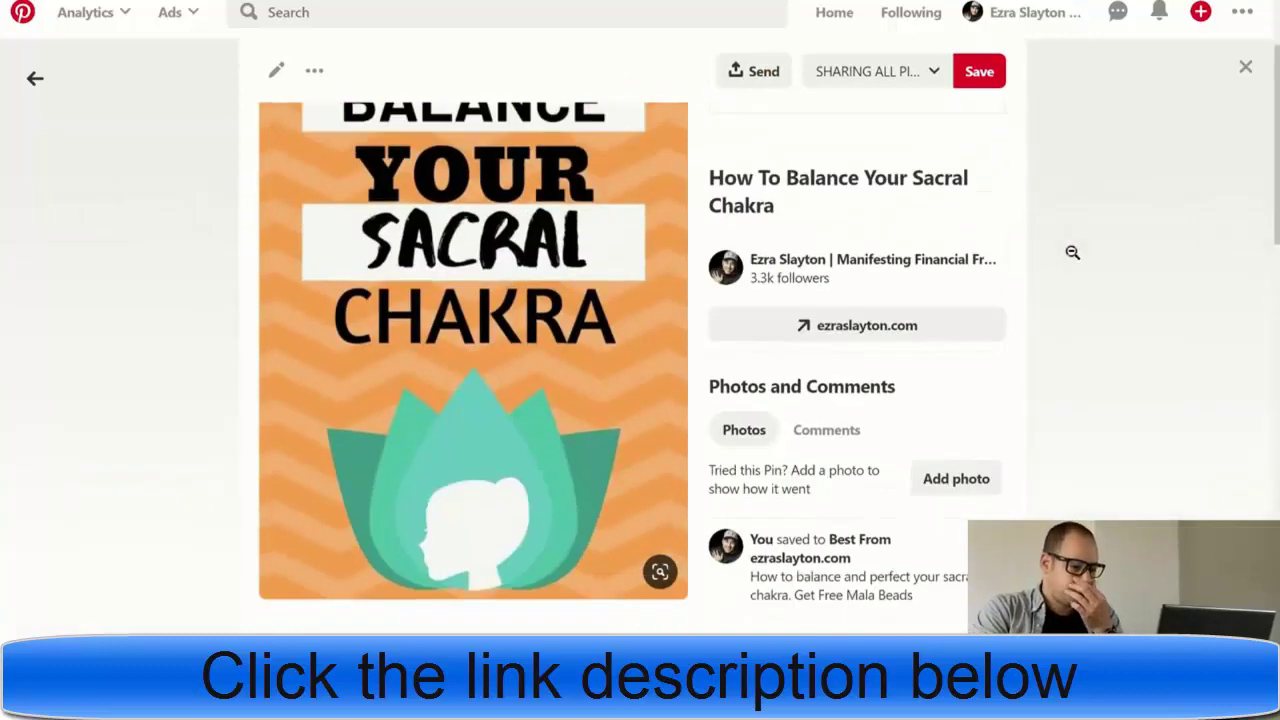
{"action": "scroll", "coordinate": [1073, 252], "scroll_direction": "up", "scroll_amount": 2}
{"action": "scroll", "coordinate": [1073, 252], "scroll_direction": "down", "scroll_amount": 3}
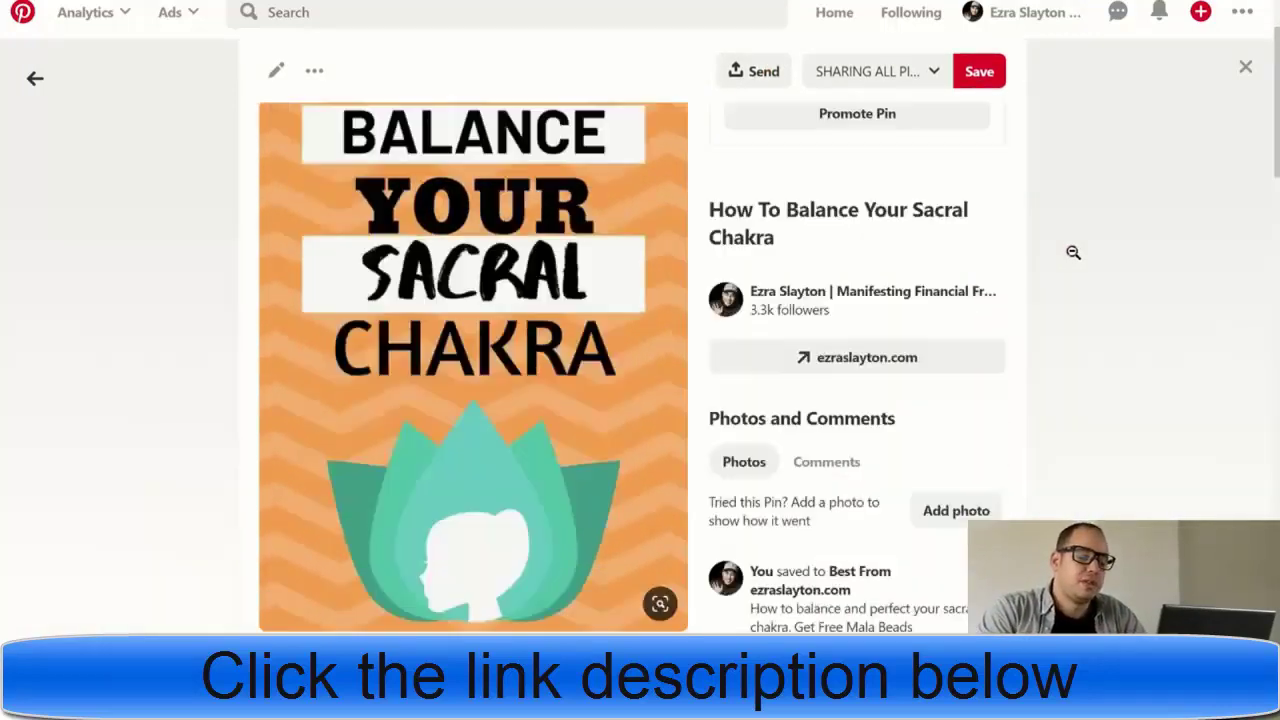
{"action": "scroll", "coordinate": [1073, 252], "scroll_direction": "up", "scroll_amount": 3}
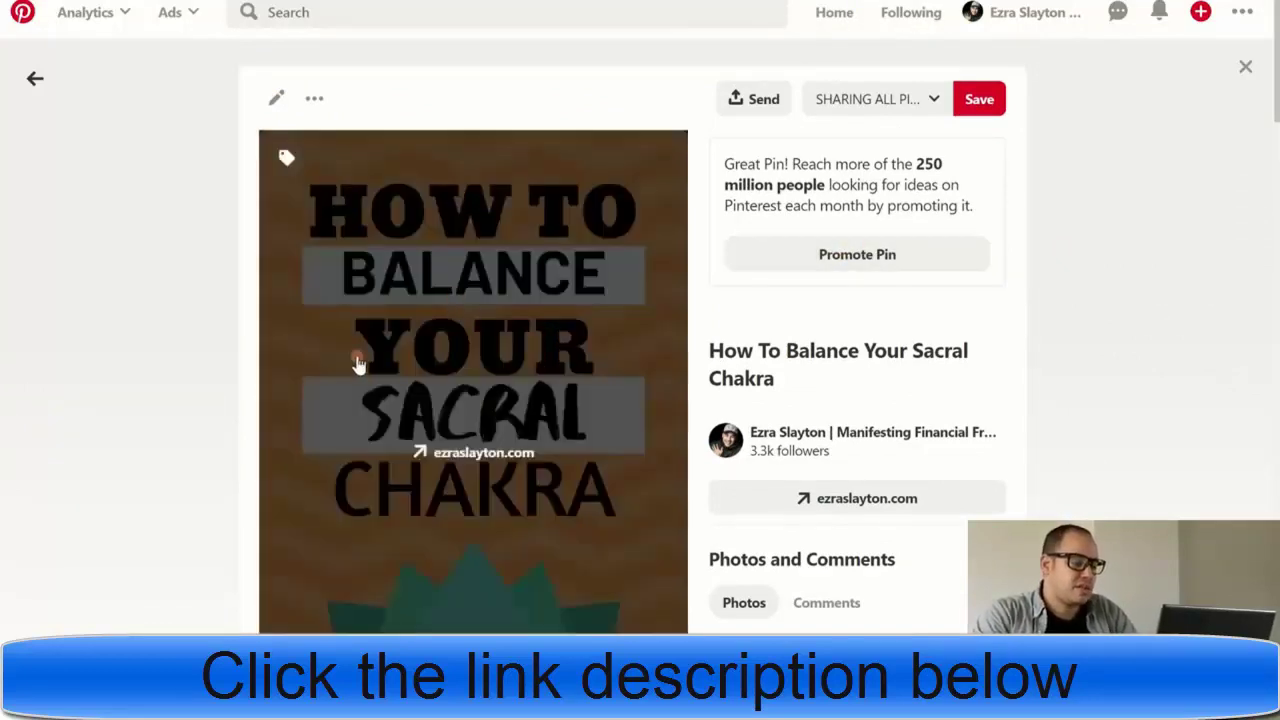
{"action": "mouse_move", "coordinate": [349, 417]}
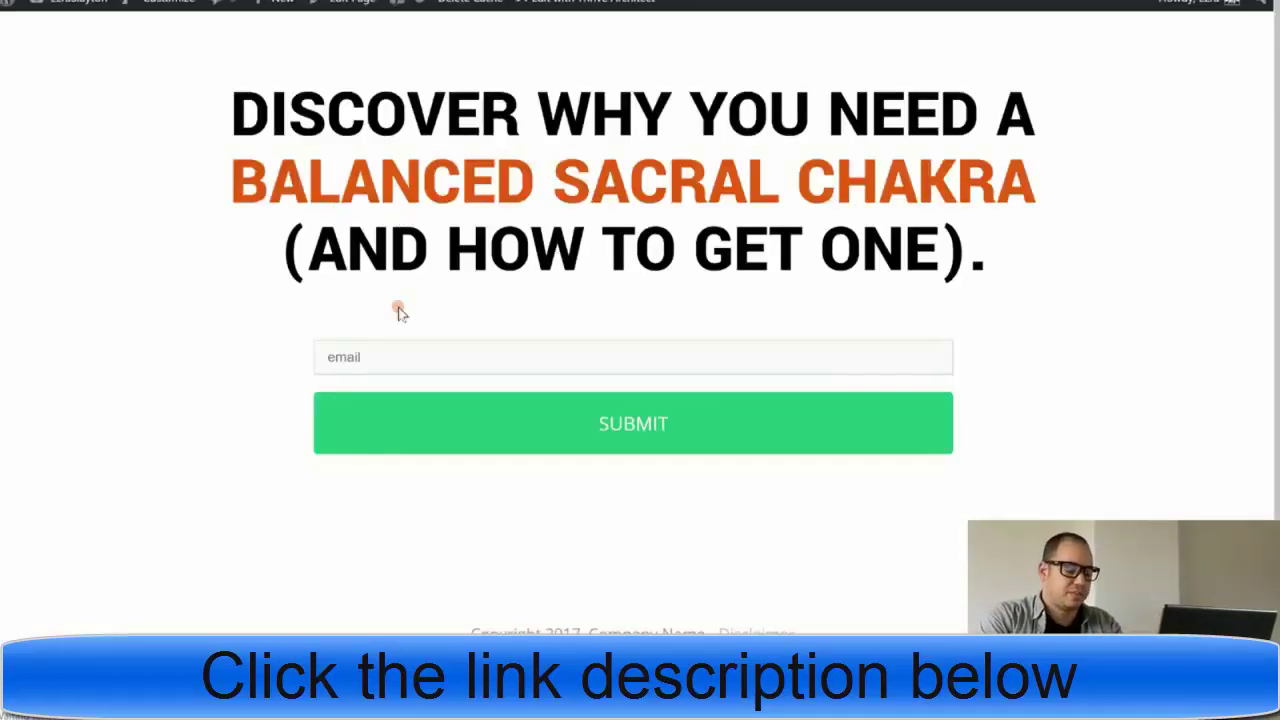
- Submit a saved iCloud test address through the opt-in form and check the Beautiful Mala sales page
{"action": "left_click", "coordinate": [393, 362]}
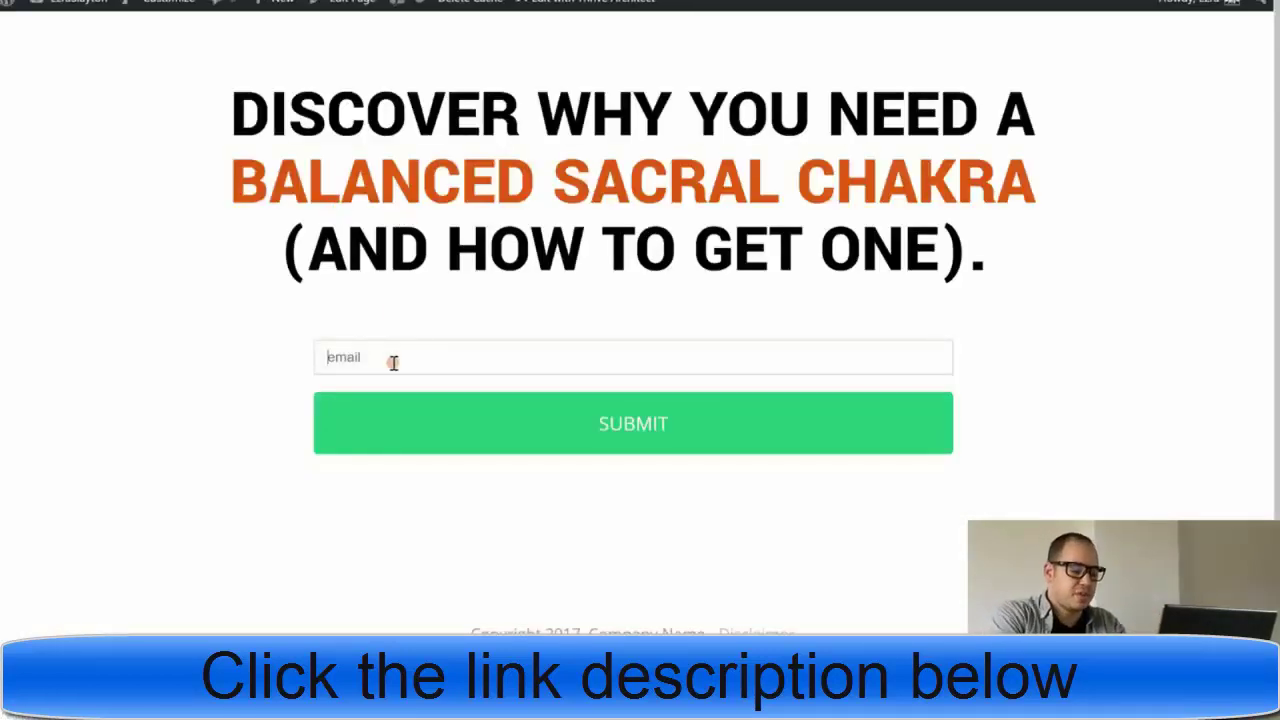
{"action": "left_click", "coordinate": [393, 362]}
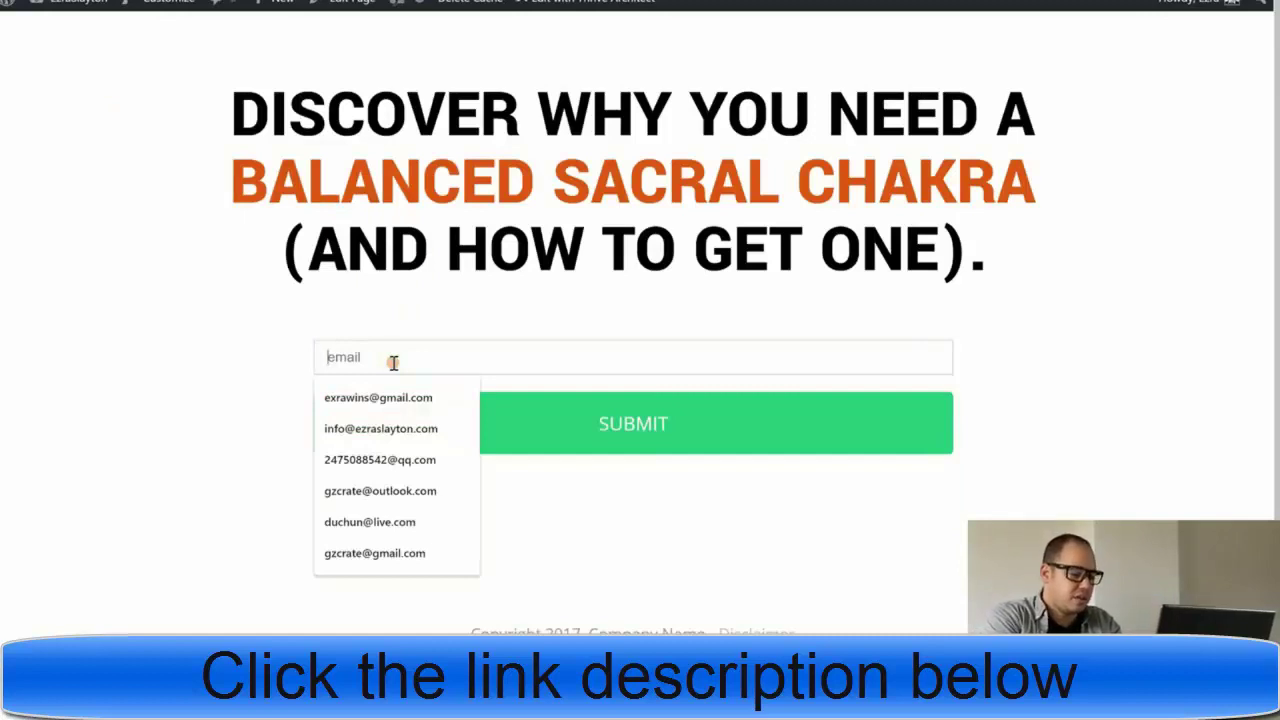
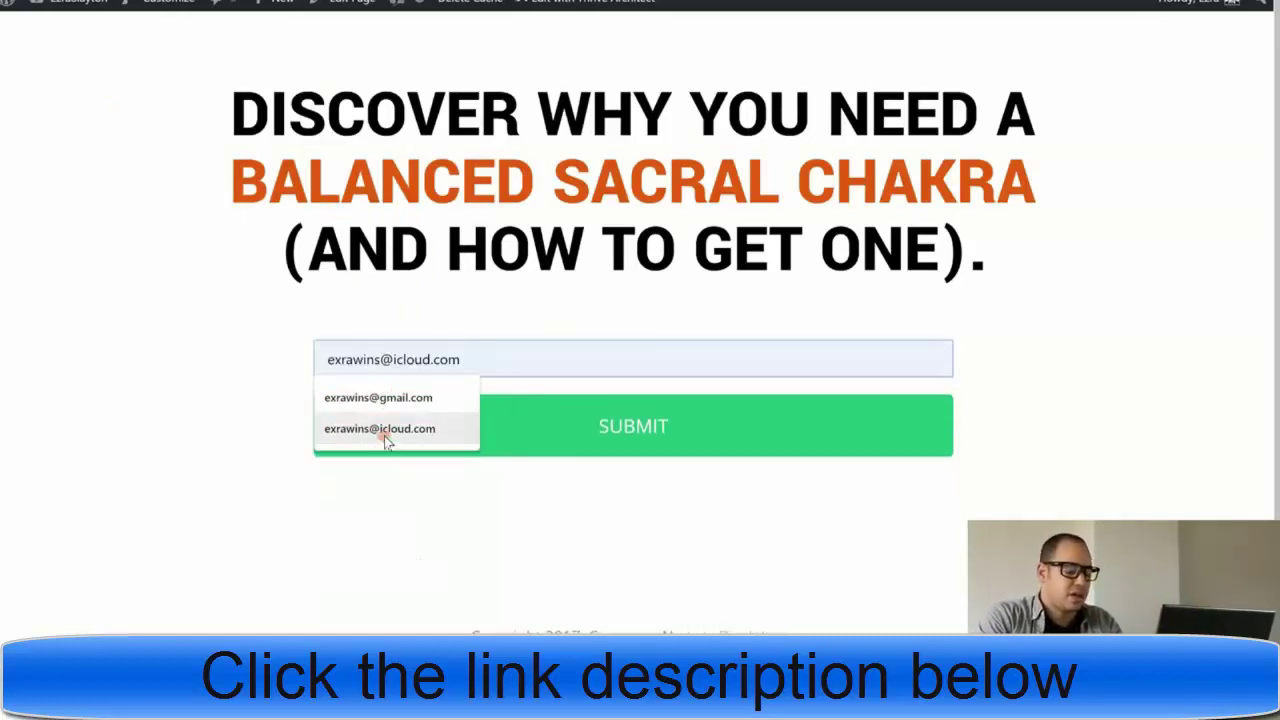
{"action": "left_click", "coordinate": [384, 436]}
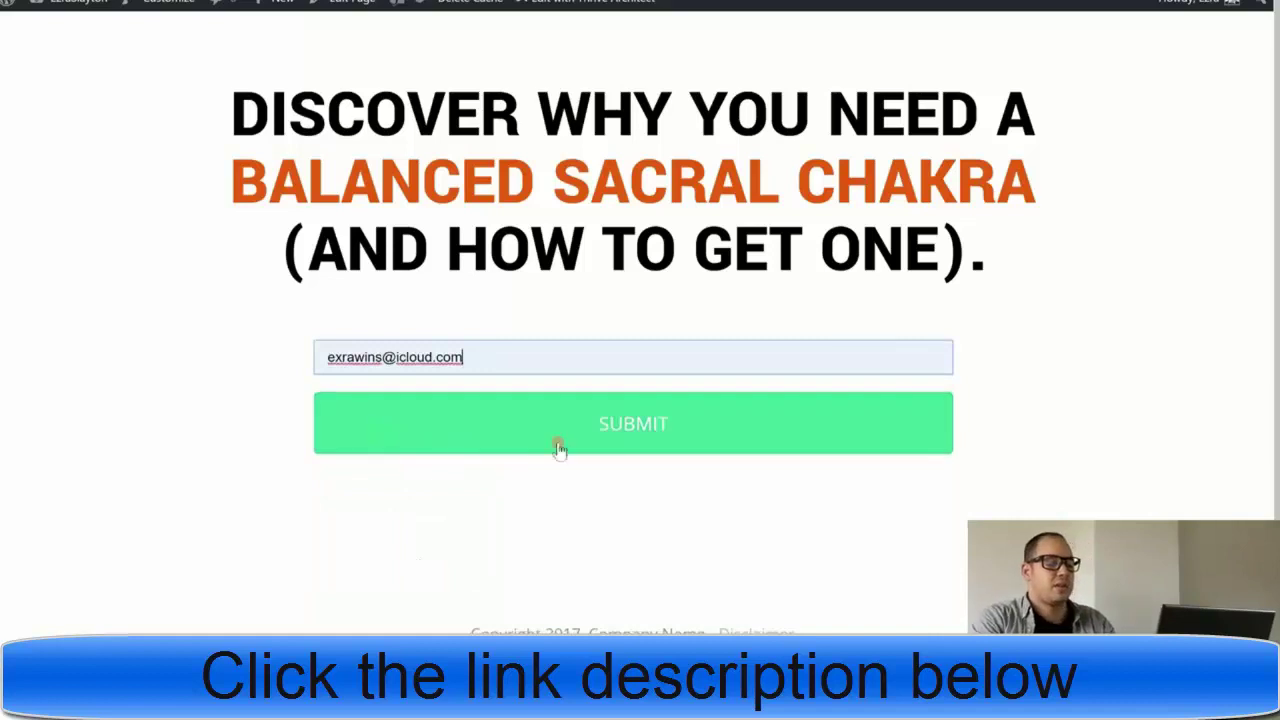
{"action": "left_click", "coordinate": [557, 443]}
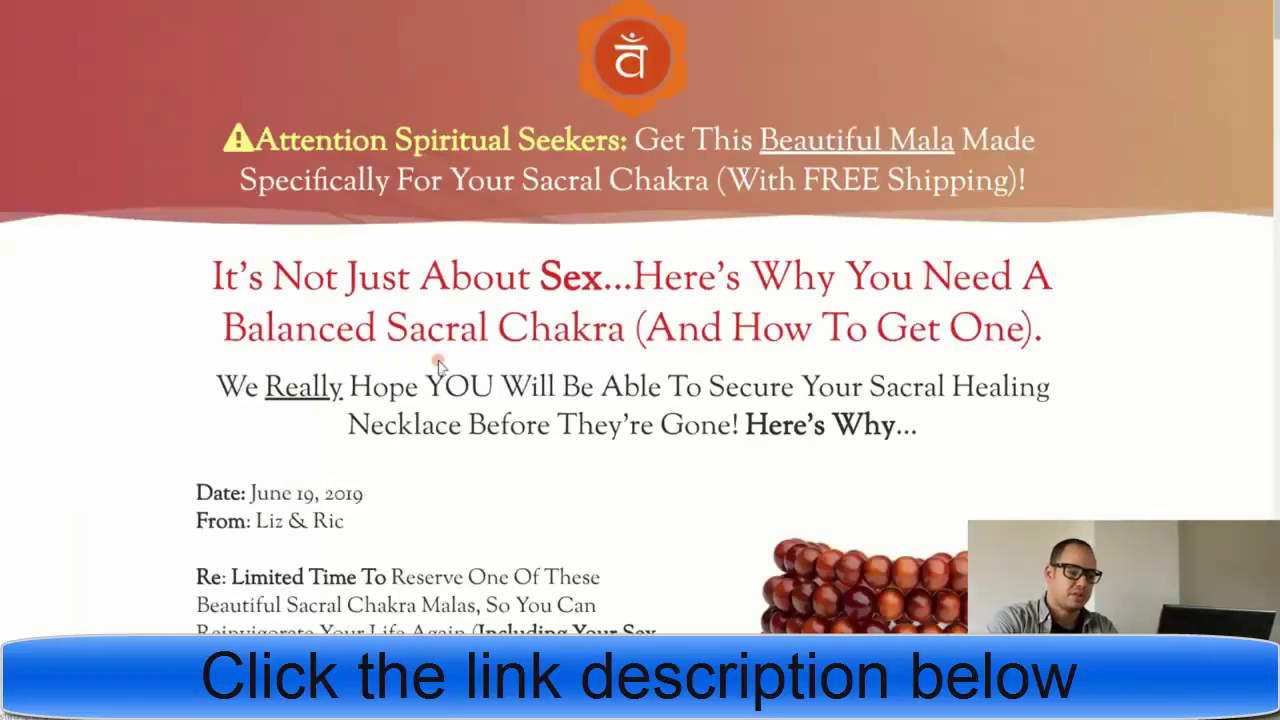
{"action": "scroll", "coordinate": [440, 364], "scroll_direction": "down", "scroll_amount": 3}
{"action": "scroll", "coordinate": [440, 364], "scroll_direction": "up", "scroll_amount": 3}
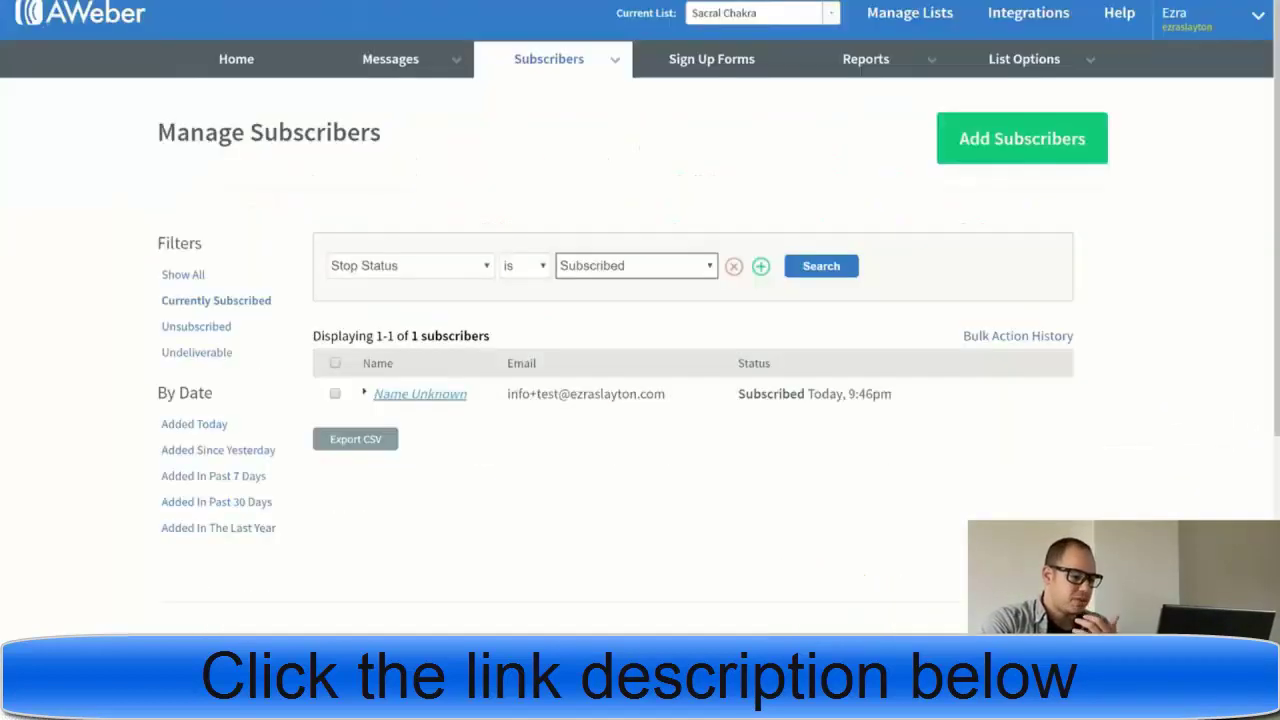
- Refresh the Sacral Chakra subscriber list to confirm the new iCloud test address, then open iCloud Mail
{"action": "left_click", "coordinate": [199, 304]}
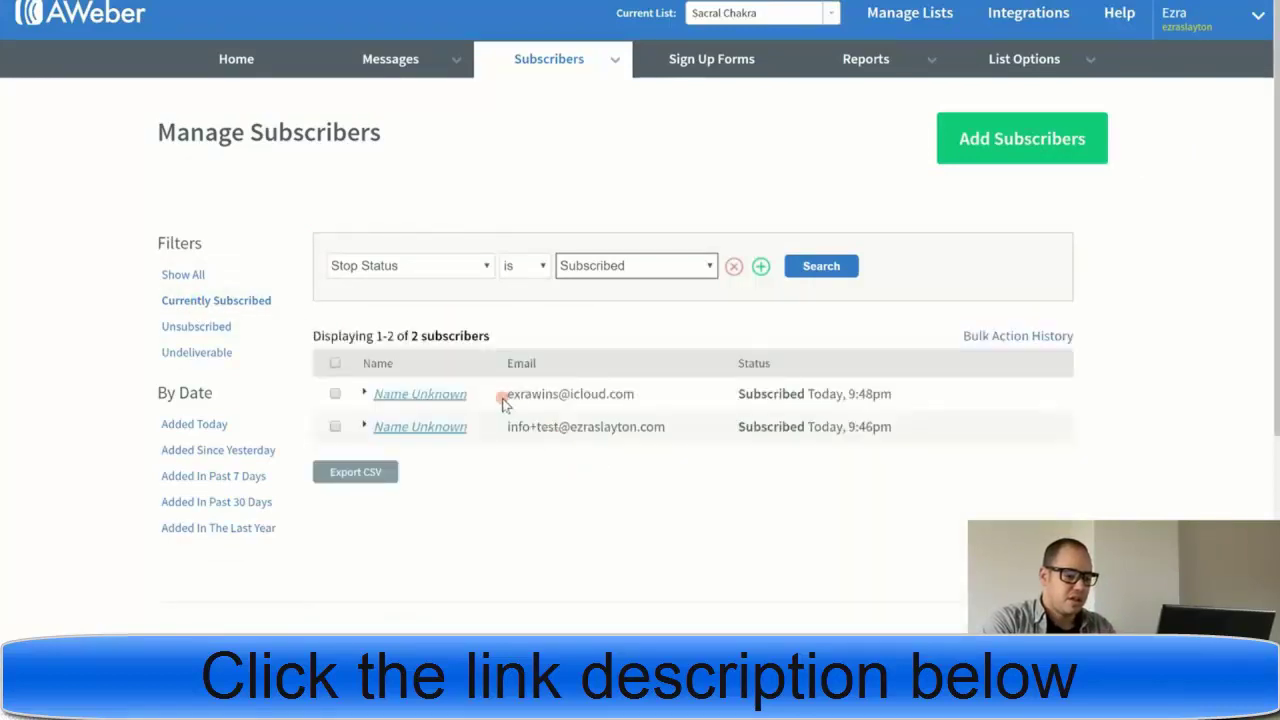
{"action": "left_click_drag", "start_coordinate": [507, 399], "coordinate": [628, 395]}
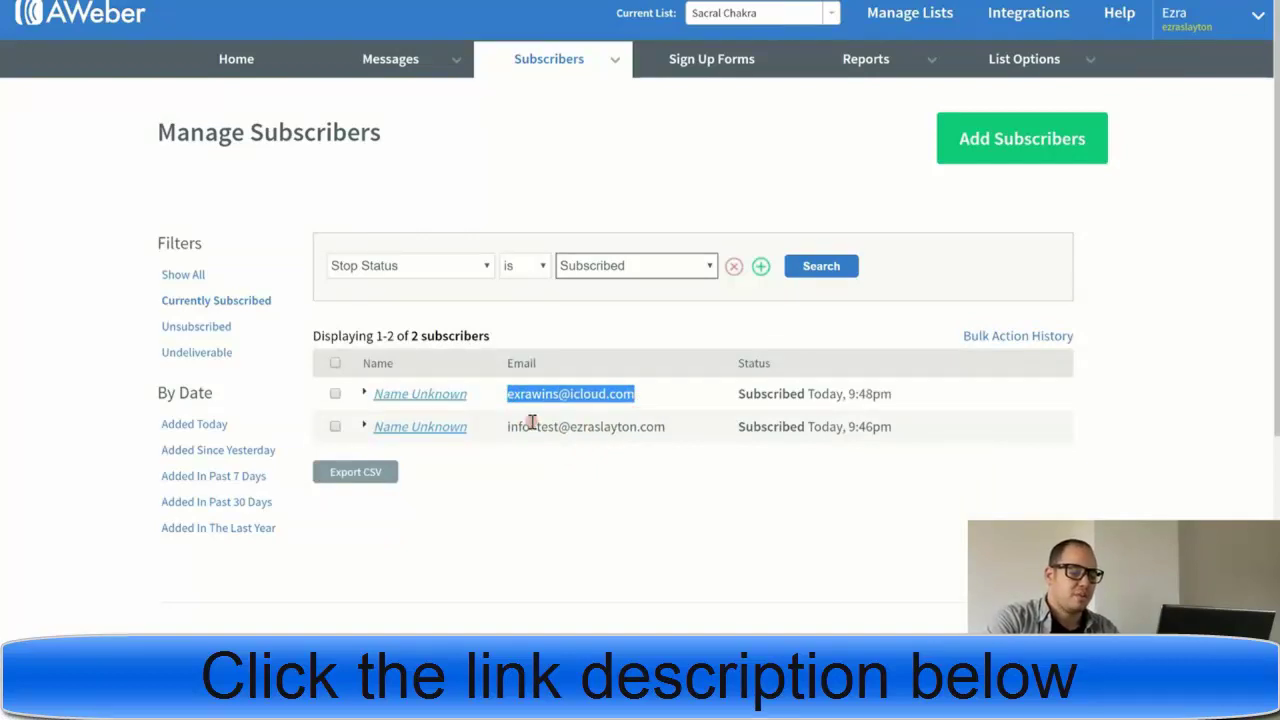
{"action": "left_click_drag", "start_coordinate": [530, 427], "coordinate": [554, 427]}
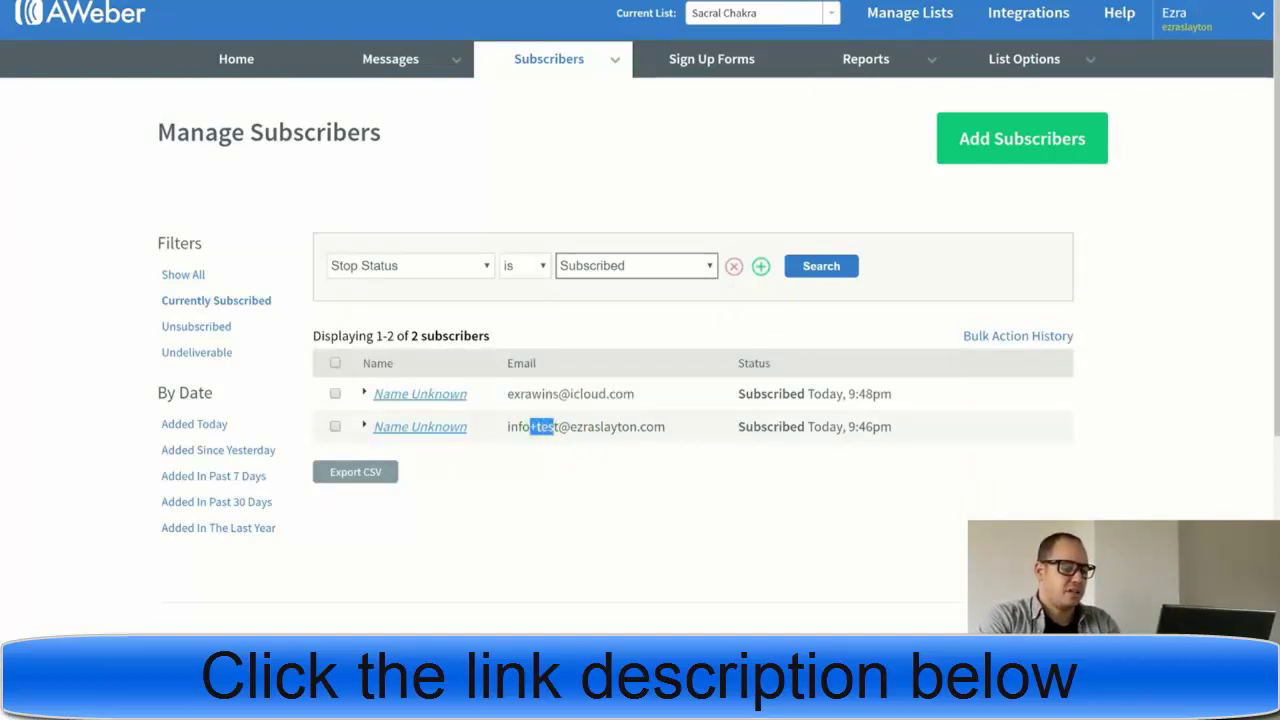
{"action": "key", "text": "ctrl+t"}
{"action": "left_click", "coordinate": [679, 337]}
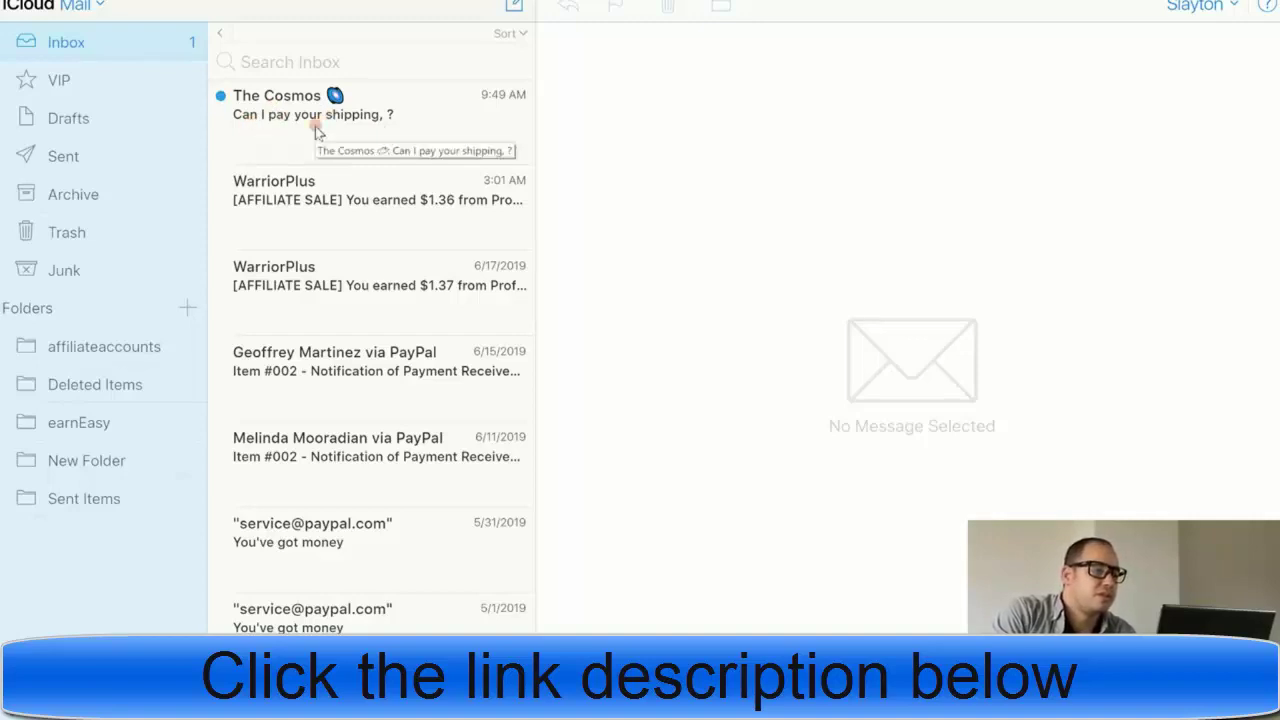
- Open The Cosmos email 'Can I pay your shipping, ?' and follow its go-ahead link
{"action": "left_click", "coordinate": [315, 126]}
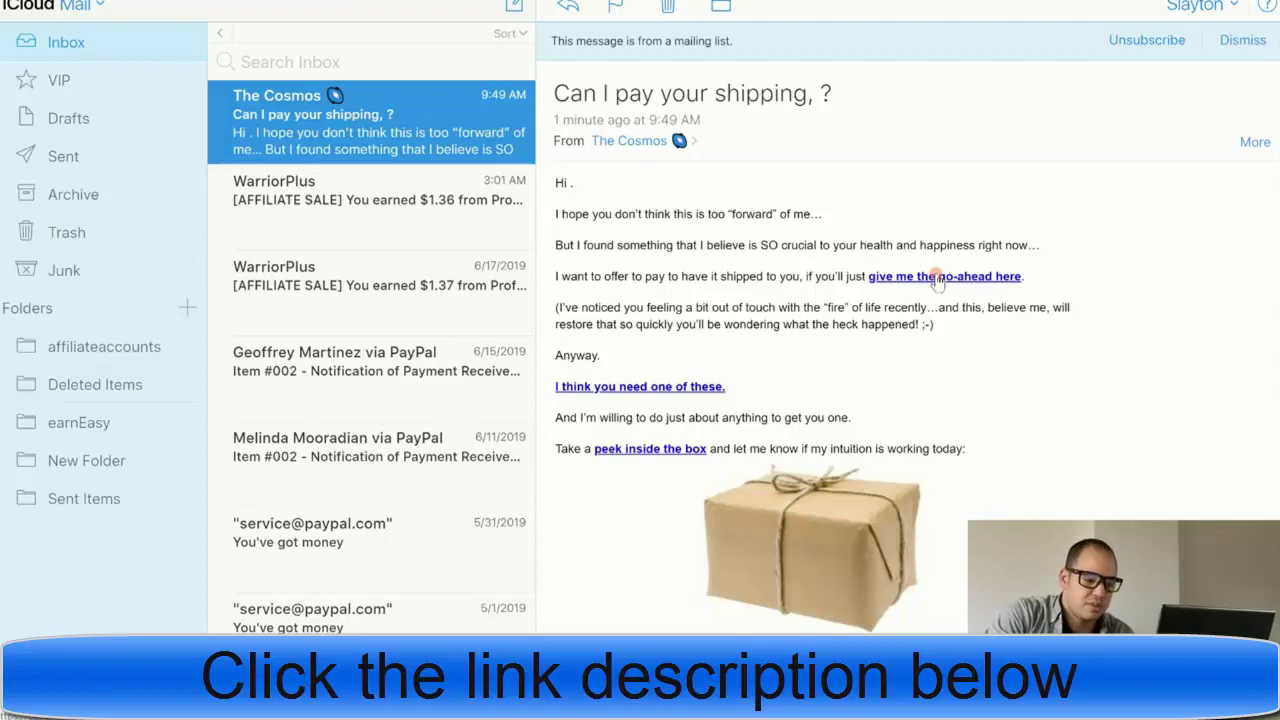
{"action": "scroll", "coordinate": [829, 322], "scroll_direction": "down", "scroll_amount": 3}
{"action": "scroll", "coordinate": [830, 325], "scroll_direction": "up", "scroll_amount": 3}
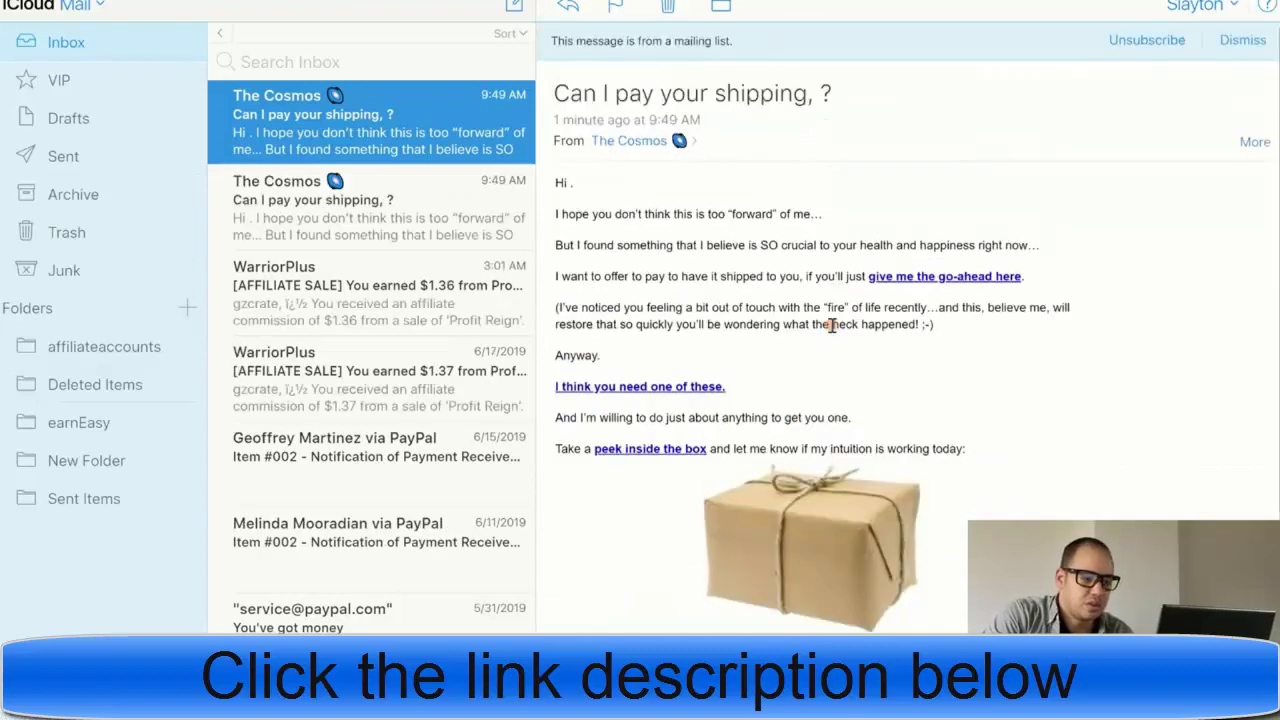
{"action": "left_click", "coordinate": [931, 280]}
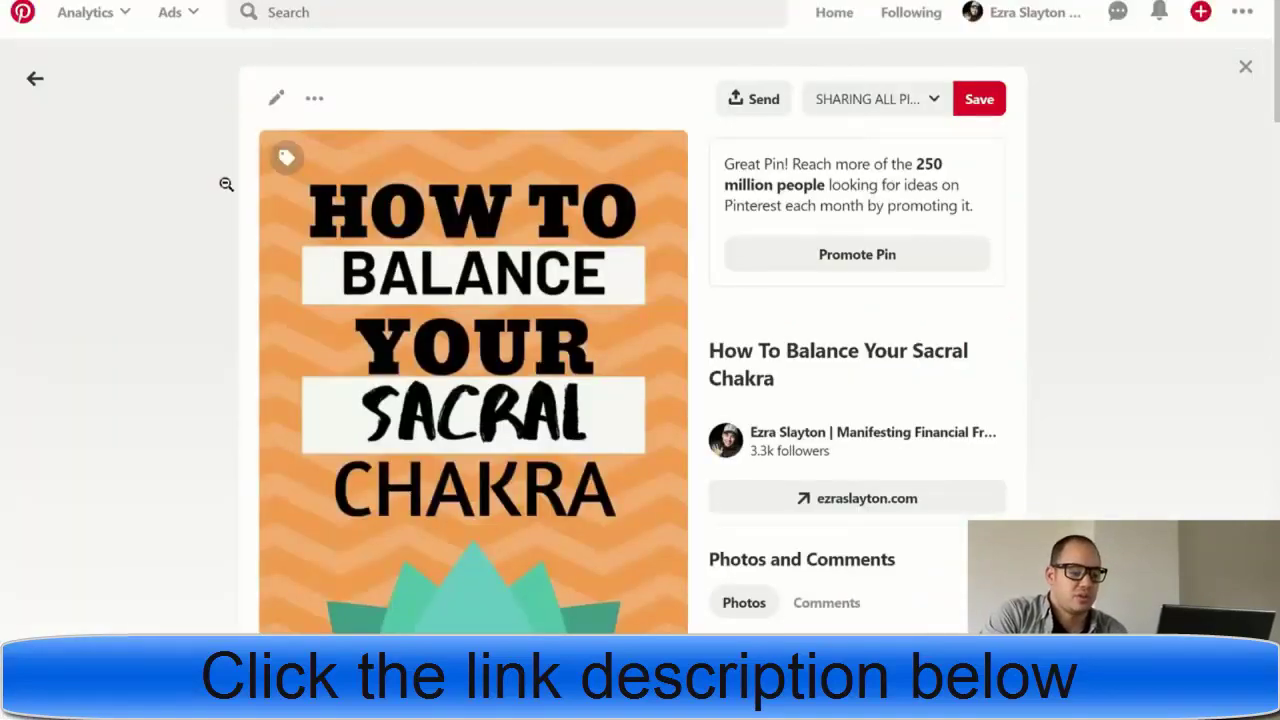
- Scroll through the Promoting Clickbank Products on Pinterest outline down to Step 5 'Promote it!'
{"action": "scroll", "coordinate": [180, 183], "scroll_direction": "down", "scroll_amount": 5}
{"action": "scroll", "coordinate": [186, 211], "scroll_direction": "up", "scroll_amount": 3}
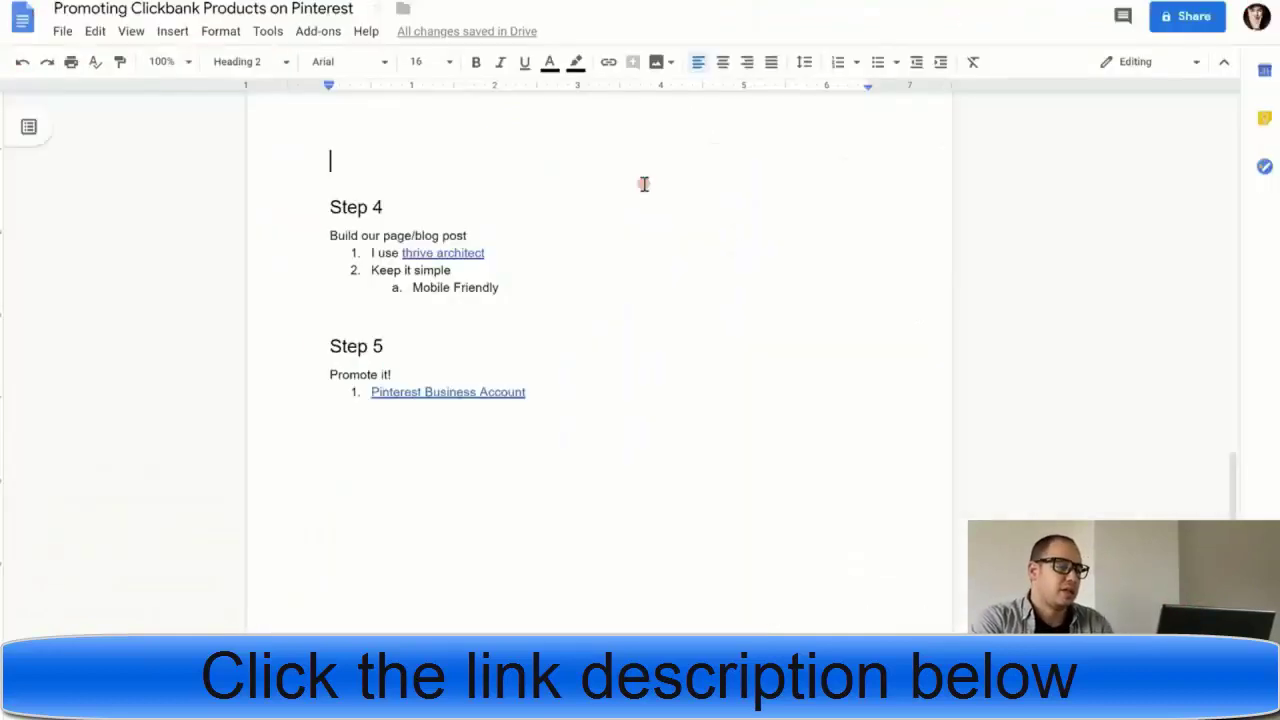
{"action": "scroll", "coordinate": [180, 397], "scroll_direction": "up", "scroll_amount": 10}
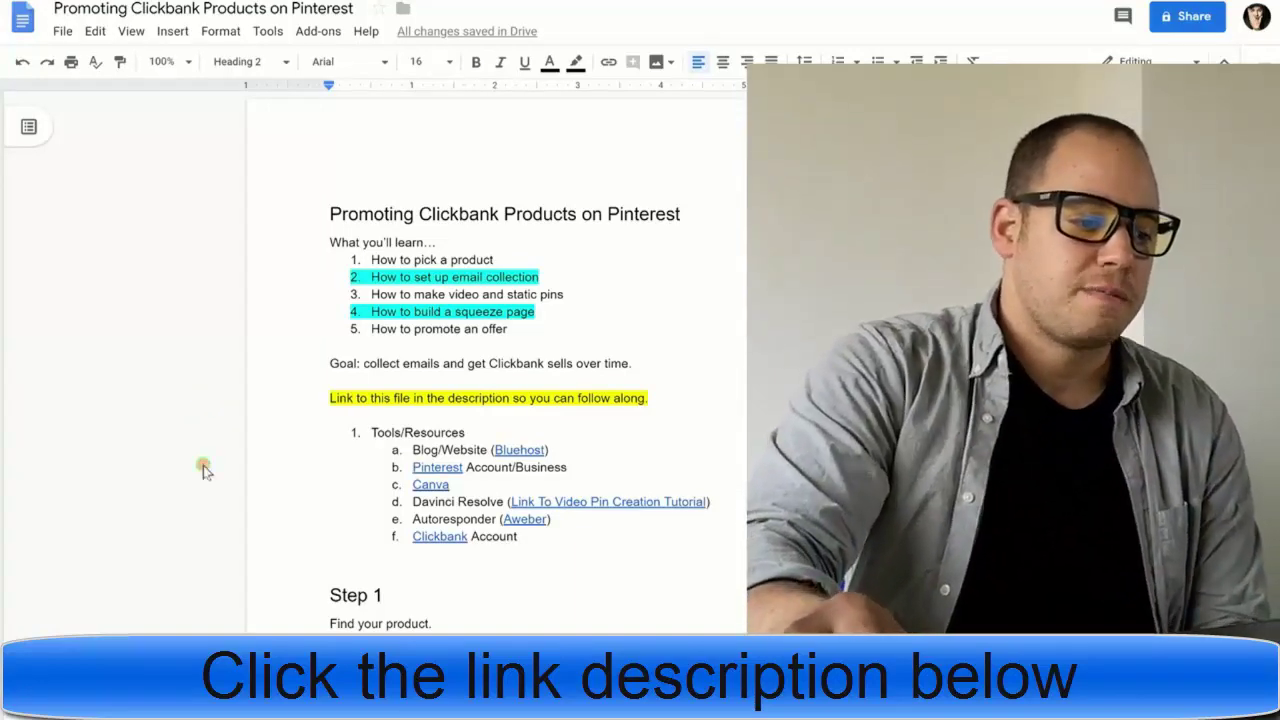
{"action": "left_click", "coordinate": [203, 466]}
{"action": "scroll", "coordinate": [203, 466], "scroll_direction": "down", "scroll_amount": 5}
{"action": "scroll", "coordinate": [203, 466], "scroll_direction": "down", "scroll_amount": 5}
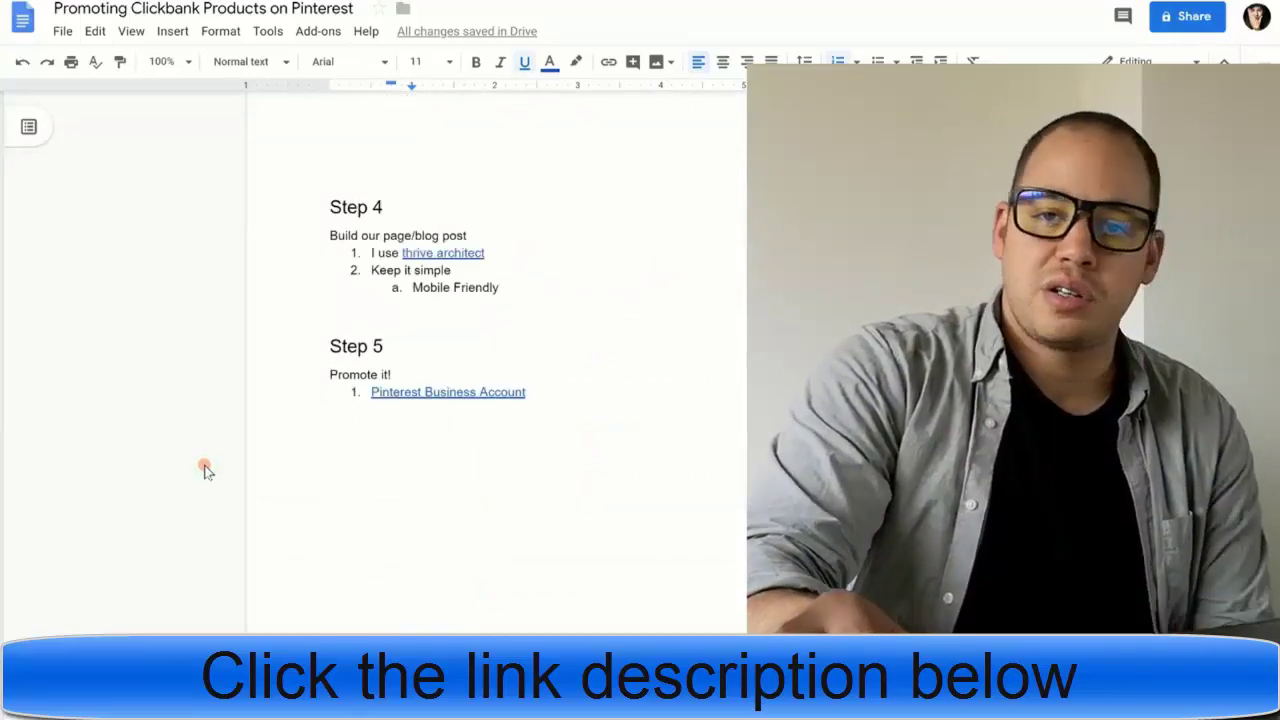